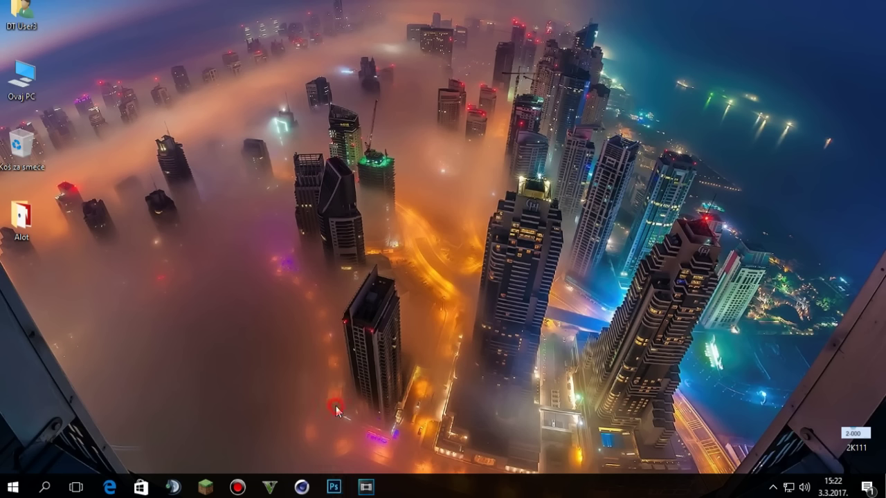
# - Switch to Cinema 4D and list the installed rig and lightroom presets in the content browser
pyautogui.click(310, 485)
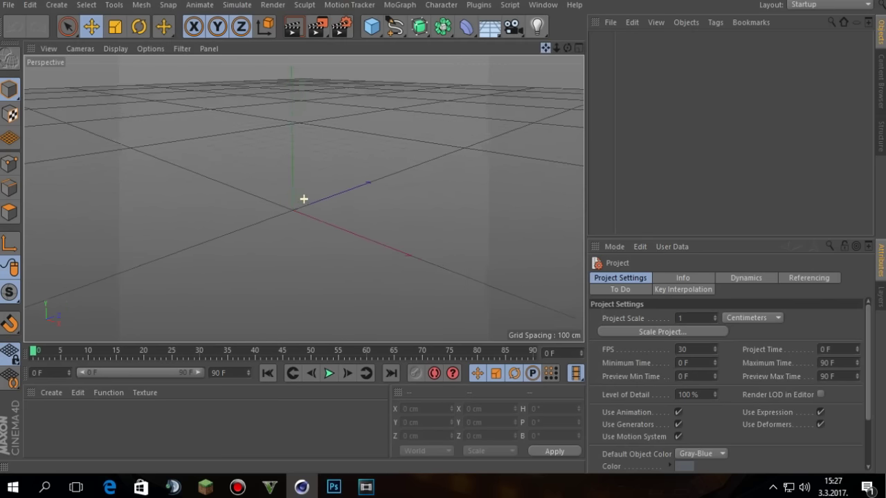
pyautogui.moveTo(545, 48); pyautogui.dragTo(558, 45)
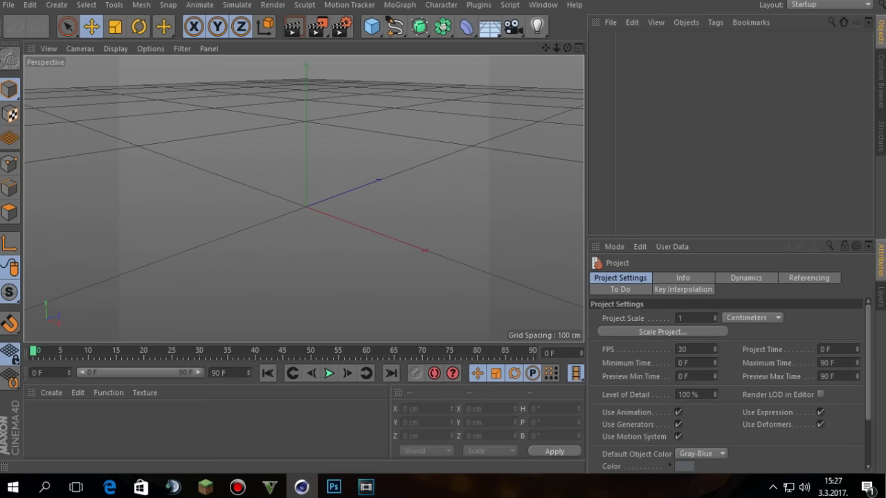
pyautogui.click(881, 92)
pyautogui.doubleClick(637, 132)
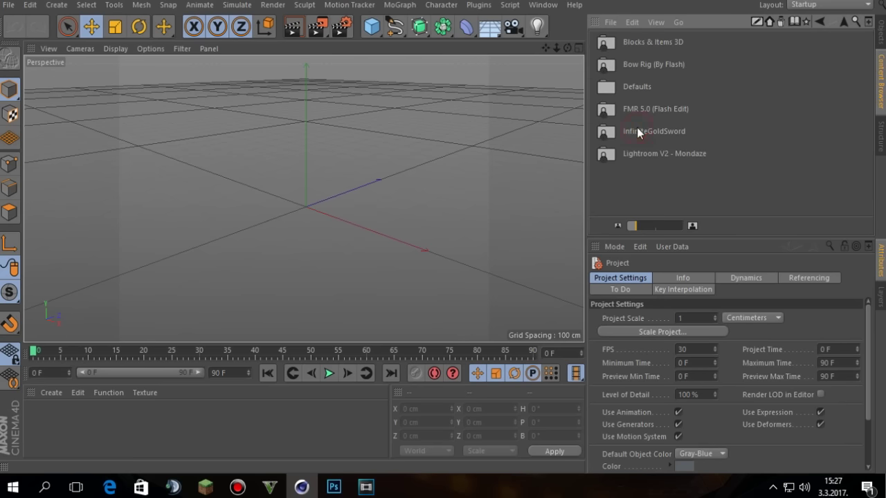
# - Browse on the desktop through Alot, c4d and CINEMA 4D R16 to the library folder where presets are stored, and close the window
pyautogui.press('super+d')
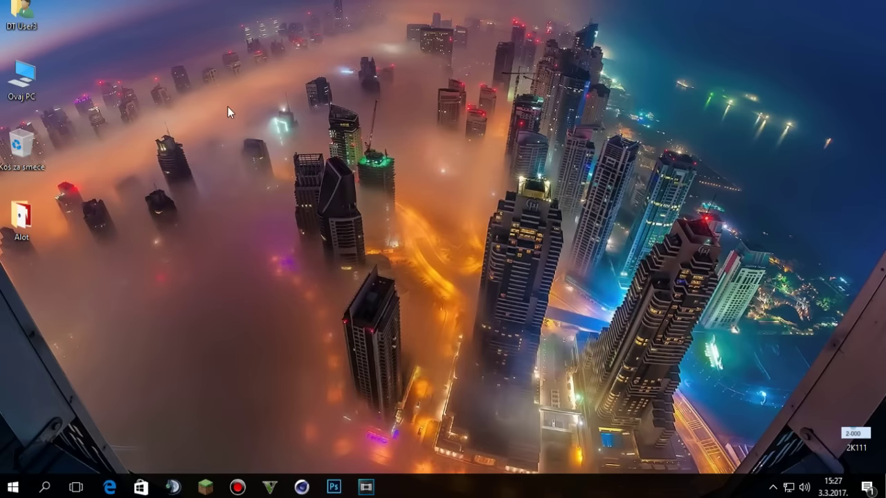
pyautogui.doubleClick(21, 216)
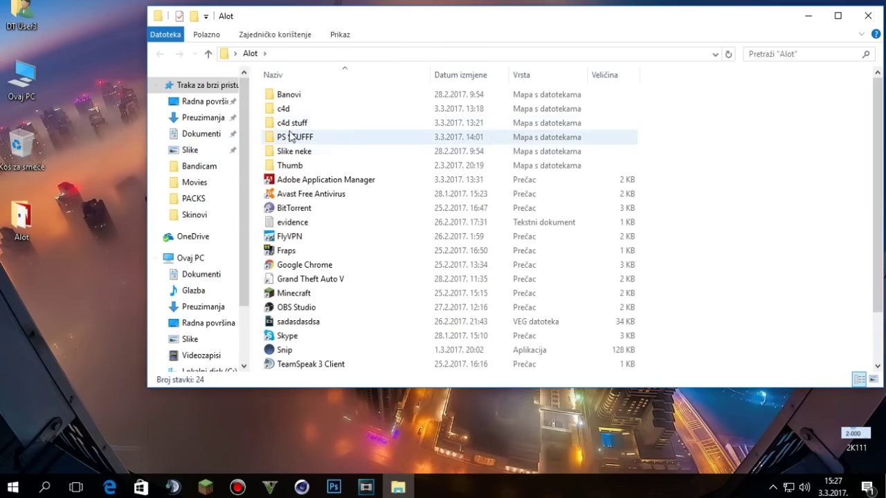
pyautogui.click(290, 123)
pyautogui.doubleClick(285, 108)
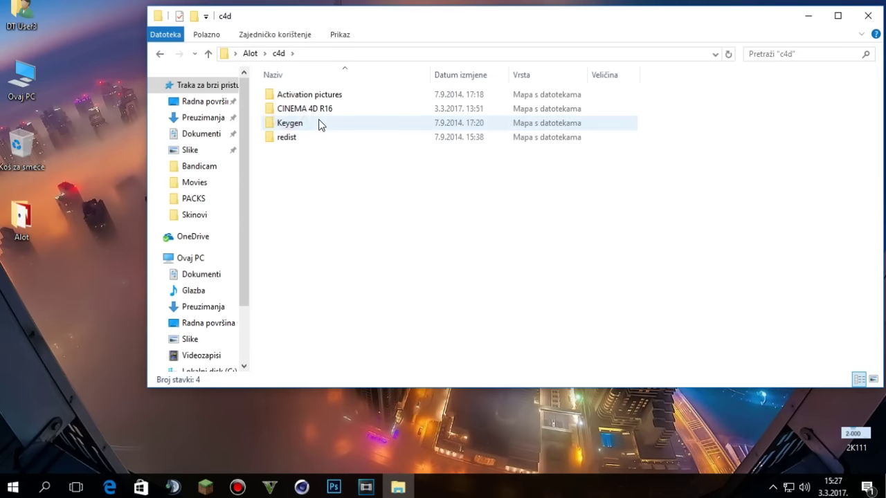
pyautogui.click(319, 119)
pyautogui.doubleClick(317, 111)
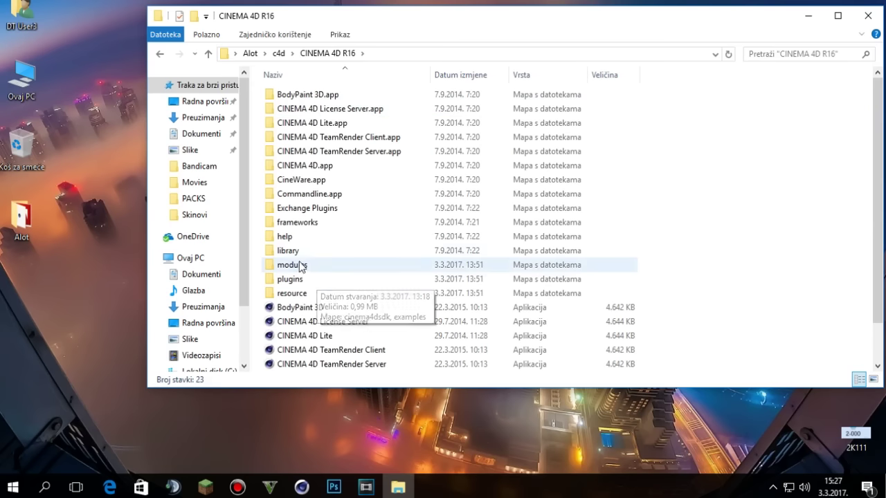
pyautogui.doubleClick(297, 257)
pyautogui.doubleClick(308, 95)
pyautogui.moveTo(317, 175); pyautogui.dragTo(376, 272)
pyautogui.click(868, 15)
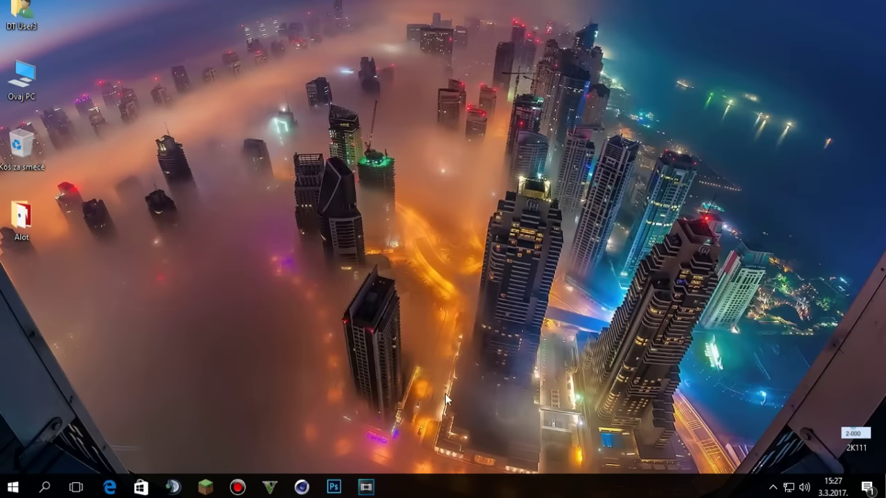
# - Return to Cinema 4D and add the Lightroom v2 ~ Mondaze preset to the scene
pyautogui.click(301, 487)
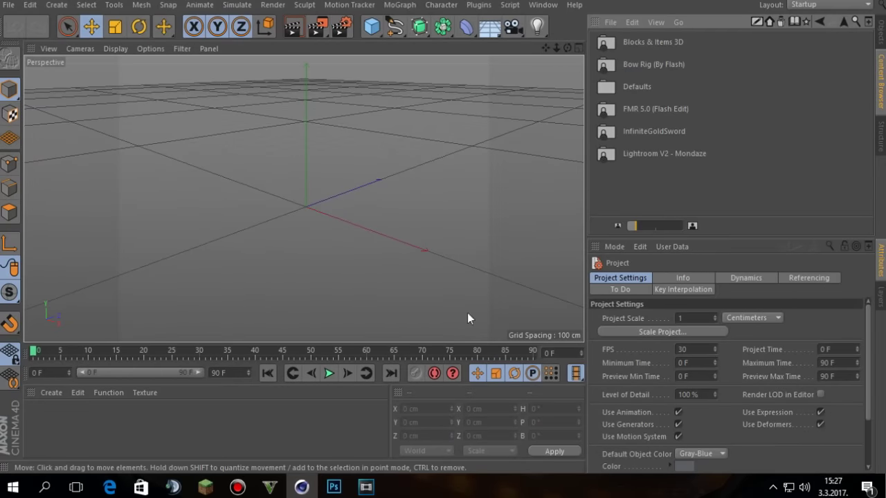
pyautogui.doubleClick(665, 152)
pyautogui.click(642, 67)
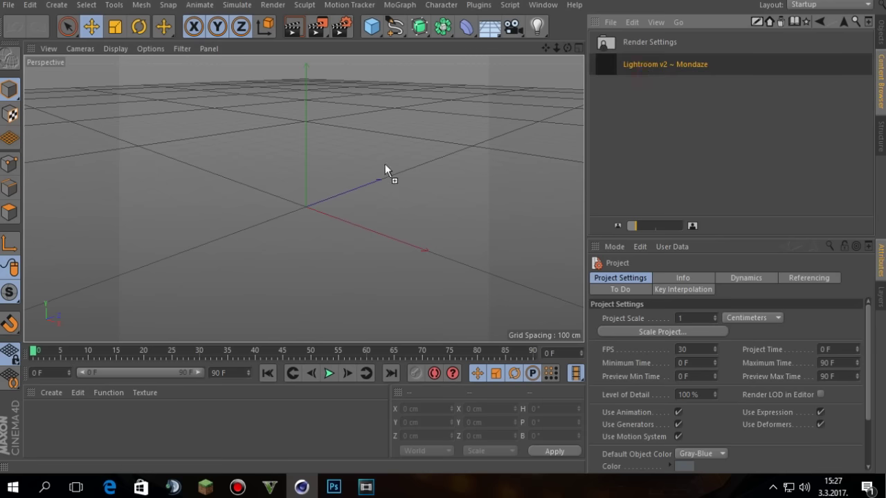
pyautogui.moveTo(391, 165); pyautogui.dragTo(372, 172)
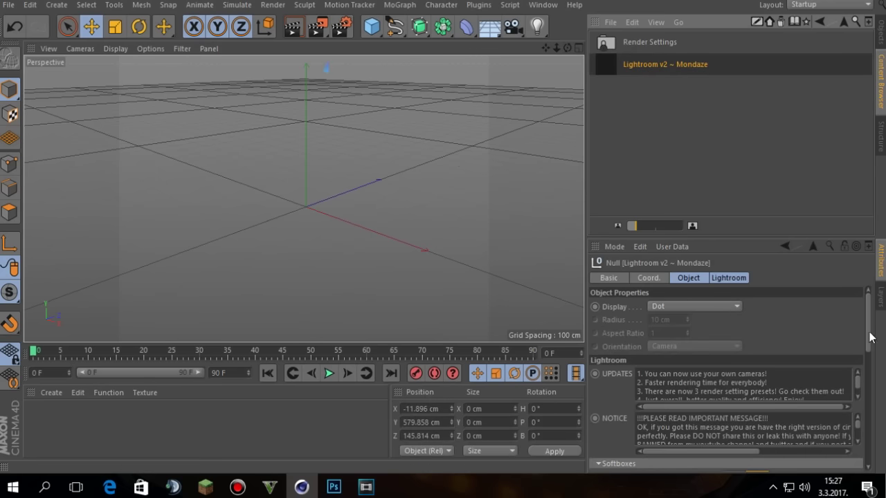
# - Show the lightroom's softboxes in the viewport and hide them again
pyautogui.moveTo(868, 339); pyautogui.dragTo(868, 379)
pyautogui.click(732, 349)
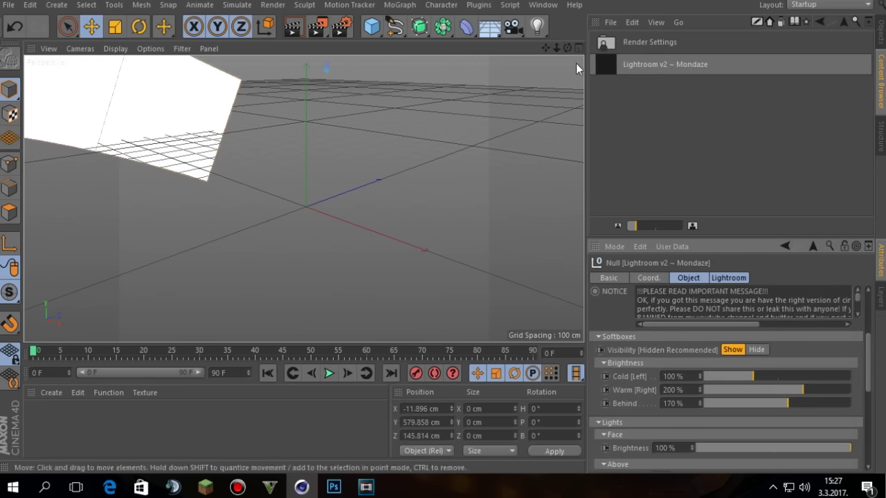
pyautogui.moveTo(568, 48)
pyautogui.mouseDown()
pyautogui.moveTo(567, 20)
pyautogui.moveTo(571, 49)
pyautogui.mouseUp()
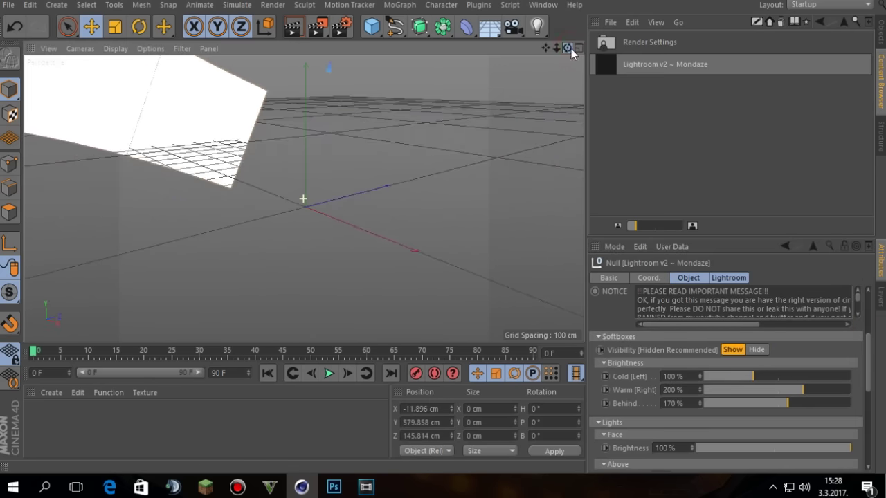
pyautogui.click(757, 350)
pyautogui.moveTo(869, 372); pyautogui.dragTo(866, 296)
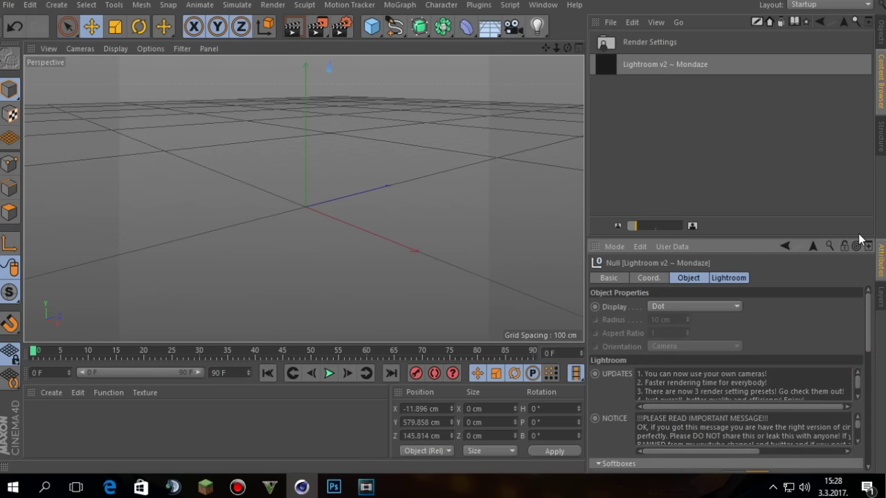
# - Add the FMR 5.0 (Flash Edit) character rig to the scene from the preset library
pyautogui.click(819, 22)
pyautogui.doubleClick(667, 109)
pyautogui.moveTo(639, 64); pyautogui.dragTo(312, 192)
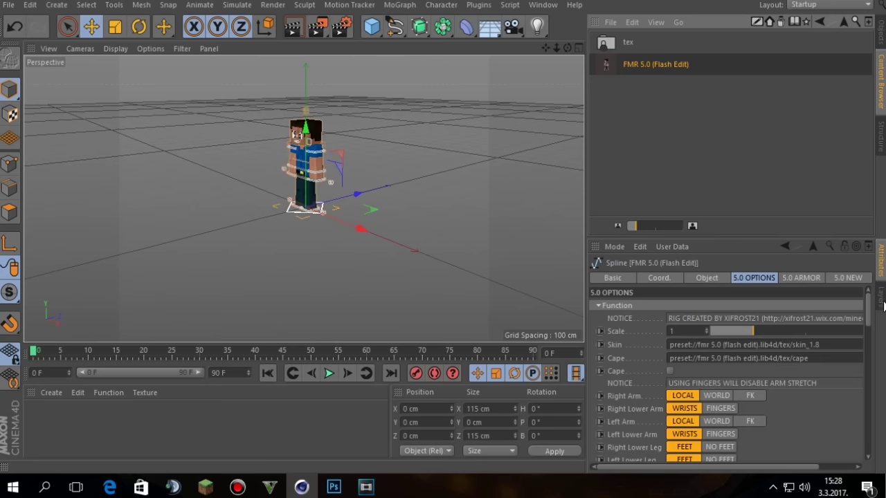
# - Make EXTRUDE_meshHead and EXTRUDE_meshHat visible in the FMR 5.0 rig's Head group, and return to the preset library
pyautogui.click(881, 298)
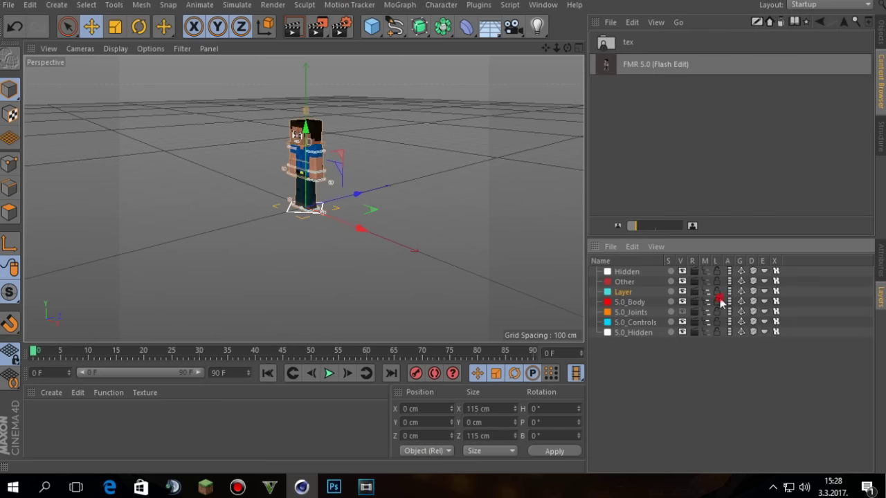
pyautogui.click(877, 34)
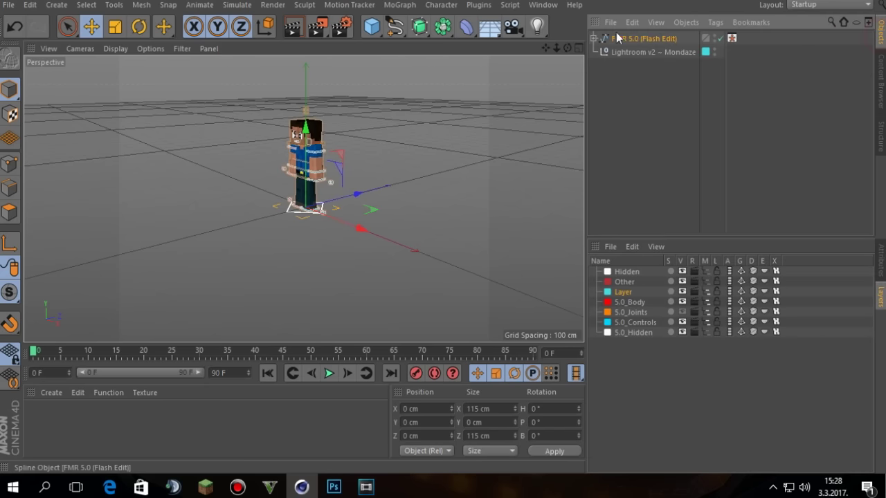
pyautogui.click(593, 38)
pyautogui.click(600, 133)
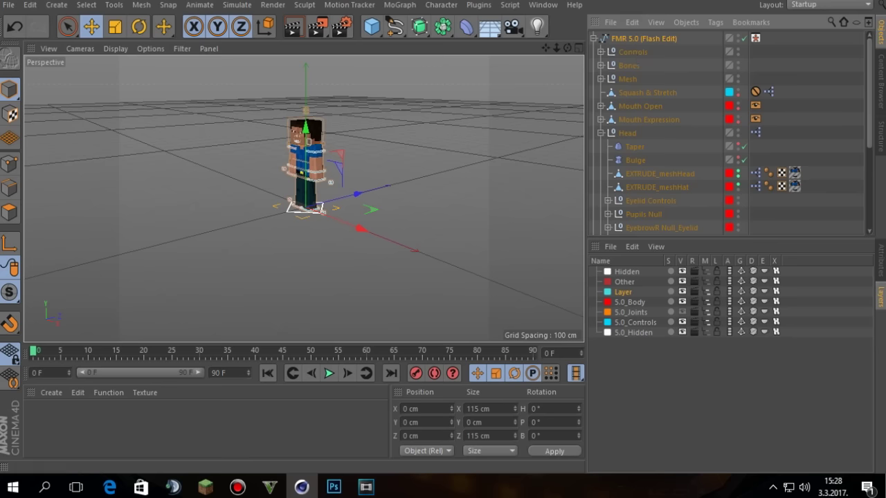
pyautogui.click(593, 38)
pyautogui.click(593, 38)
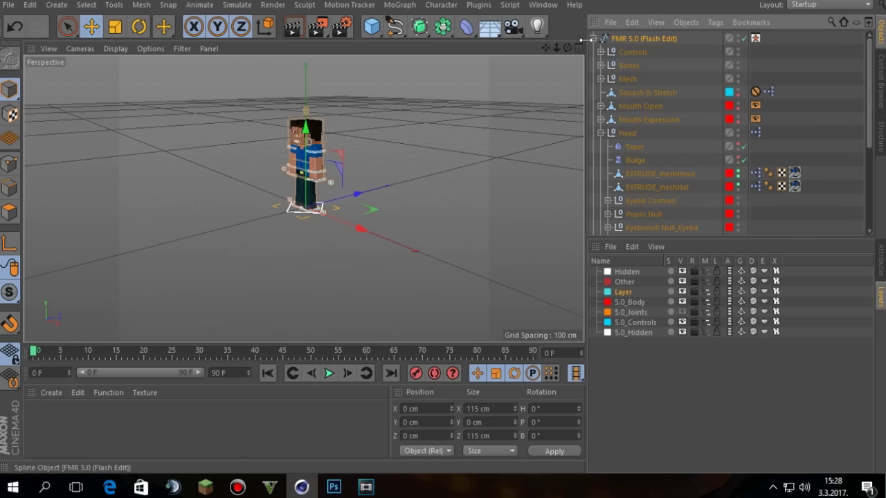
pyautogui.click(599, 133)
pyautogui.click(880, 108)
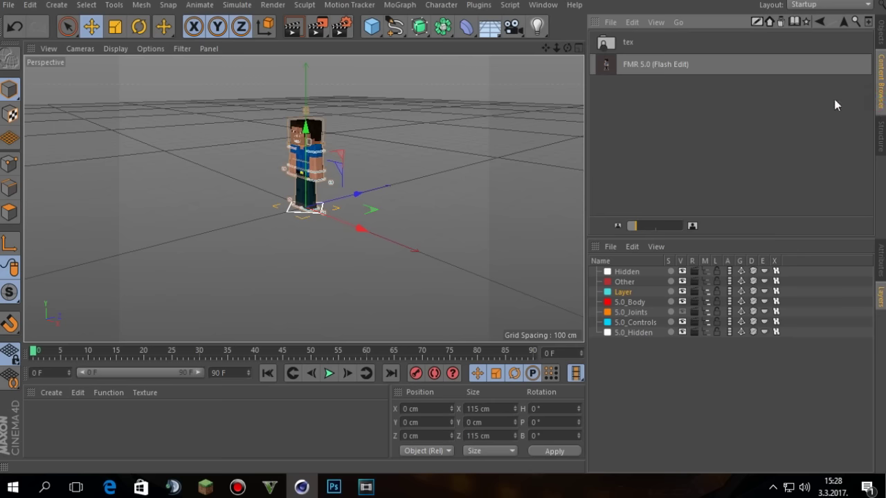
pyautogui.click(819, 22)
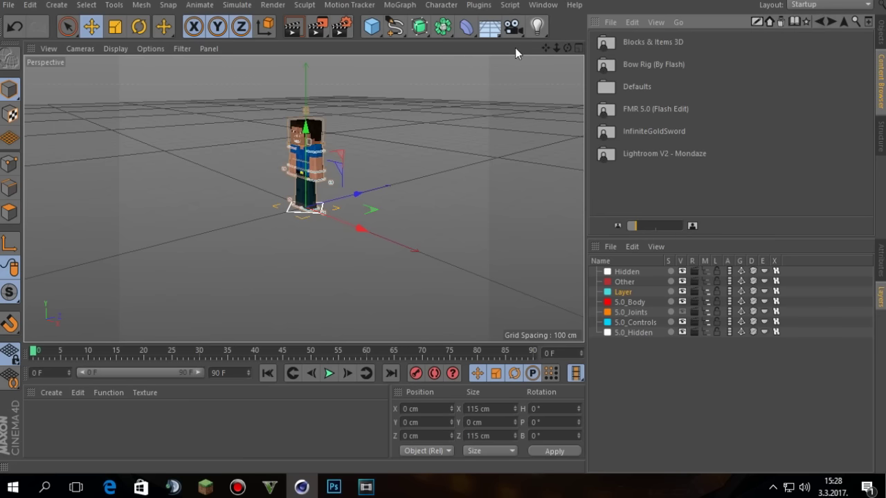
# - Replace the rig's default skin with the MeBenjo skin image from the Skinovi folder
pyautogui.moveTo(546, 48); pyautogui.dragTo(496, 94)
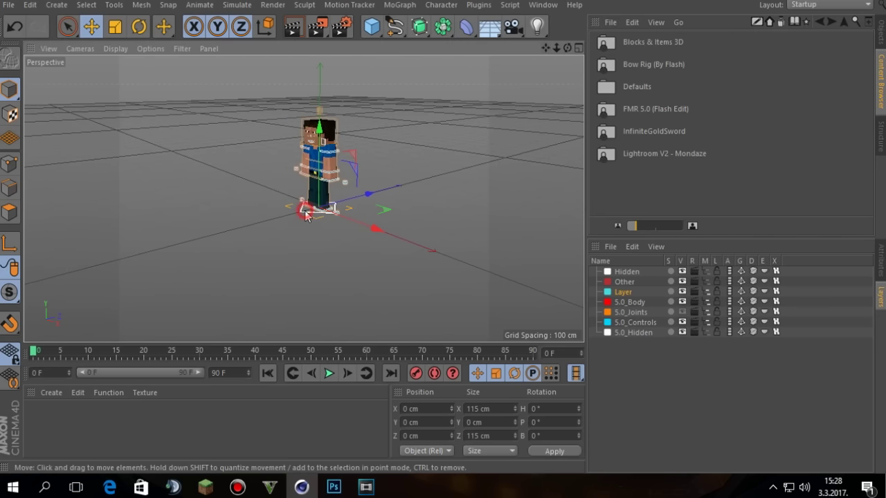
pyautogui.moveTo(567, 48); pyautogui.dragTo(609, 48)
pyautogui.click(539, 49)
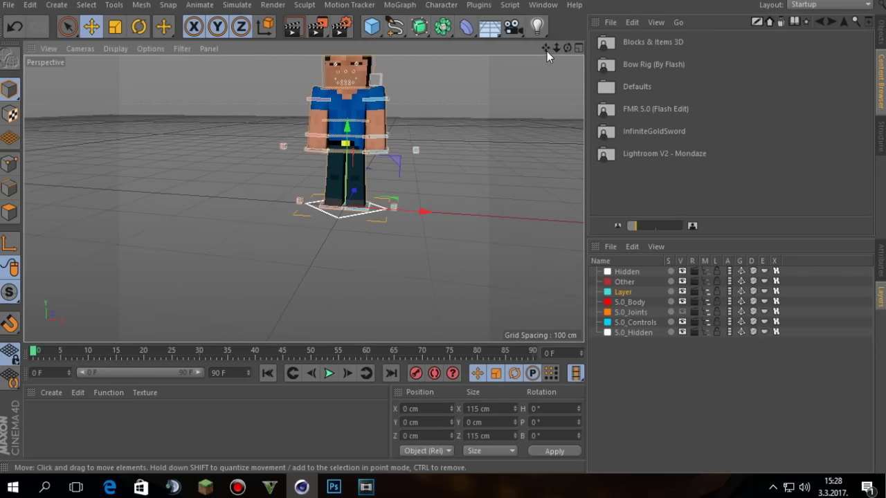
pyautogui.moveTo(547, 51); pyautogui.dragTo(533, 128)
pyautogui.click(879, 260)
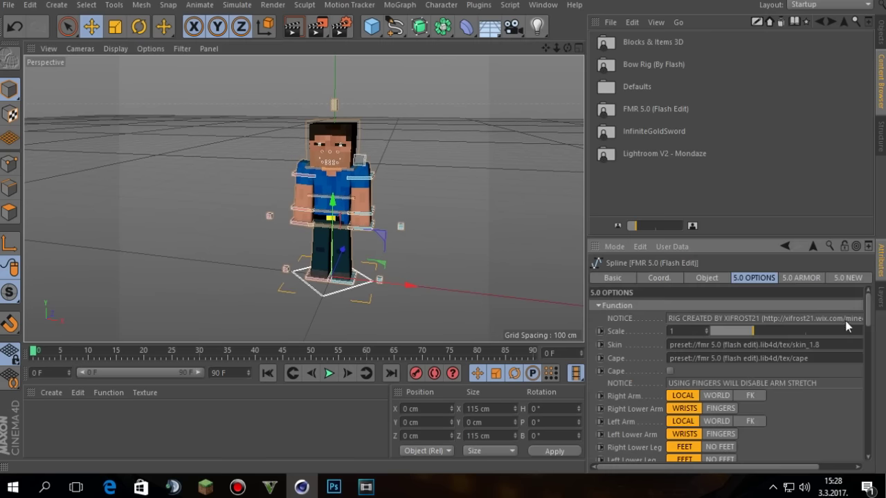
pyautogui.moveTo(747, 467); pyautogui.dragTo(785, 469)
pyautogui.click(847, 344)
pyautogui.doubleClick(135, 122)
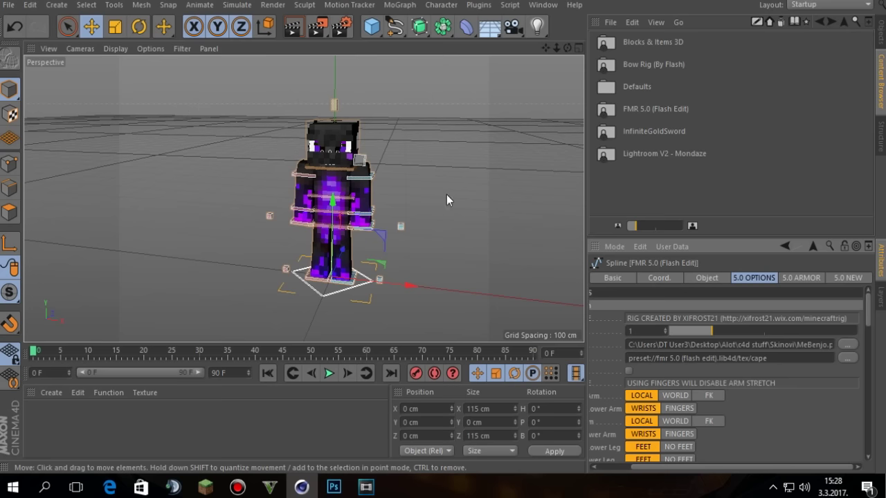
# - Set the rig's right eye, left eye, mouth, pupils, eyebrows and teeth to OFF
pyautogui.click(466, 186)
pyautogui.moveTo(555, 47); pyautogui.dragTo(505, 89)
pyautogui.click(373, 319)
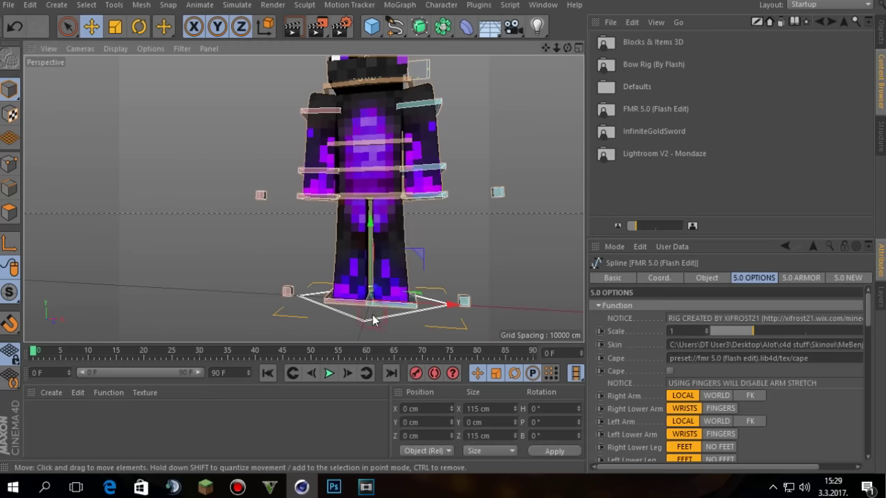
pyautogui.moveTo(544, 47); pyautogui.dragTo(518, 129)
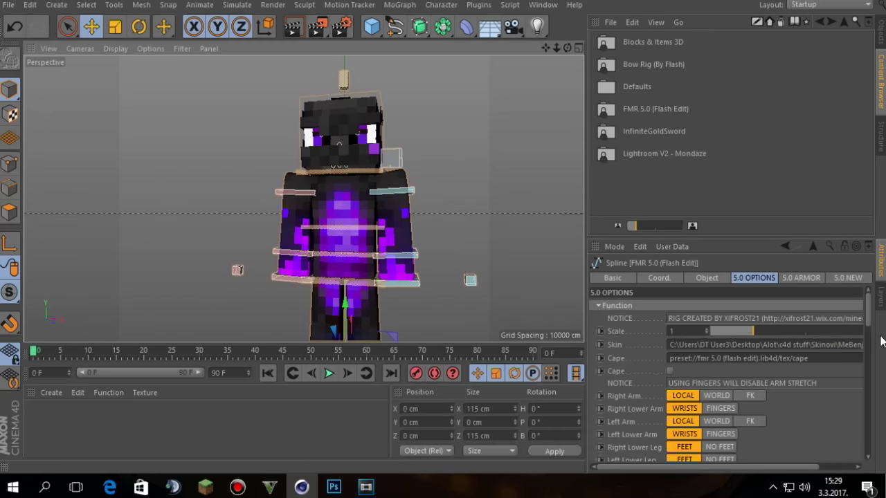
pyautogui.moveTo(870, 310); pyautogui.dragTo(867, 367)
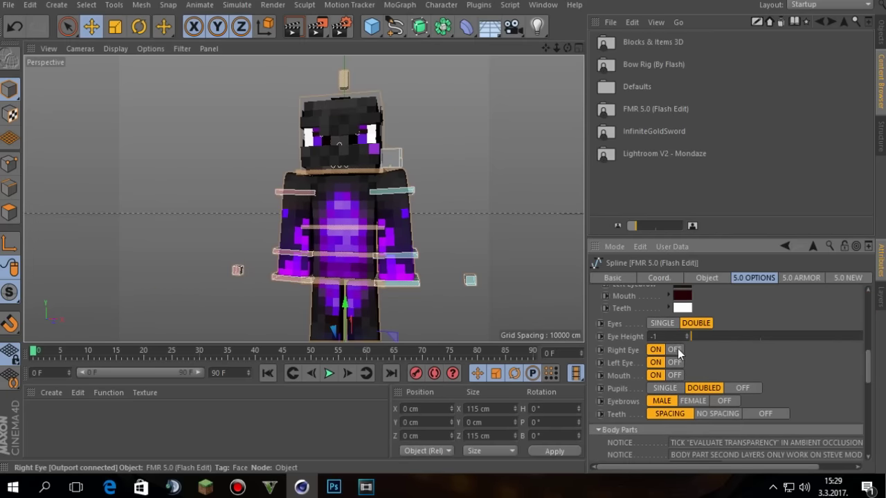
pyautogui.click(677, 350)
pyautogui.click(674, 362)
pyautogui.click(675, 375)
pyautogui.click(742, 388)
pyautogui.click(724, 401)
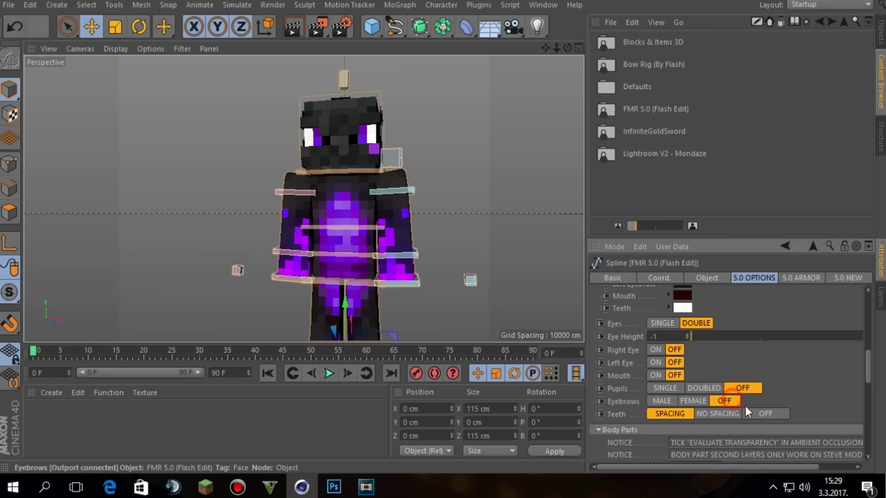
pyautogui.click(767, 416)
# - Enable the cape in the rig's function options
pyautogui.moveTo(866, 370); pyautogui.dragTo(868, 299)
pyautogui.click(746, 469)
pyautogui.moveTo(745, 470)
pyautogui.mouseDown()
pyautogui.moveTo(763, 472)
pyautogui.moveTo(744, 469)
pyautogui.mouseUp()
pyautogui.click(669, 371)
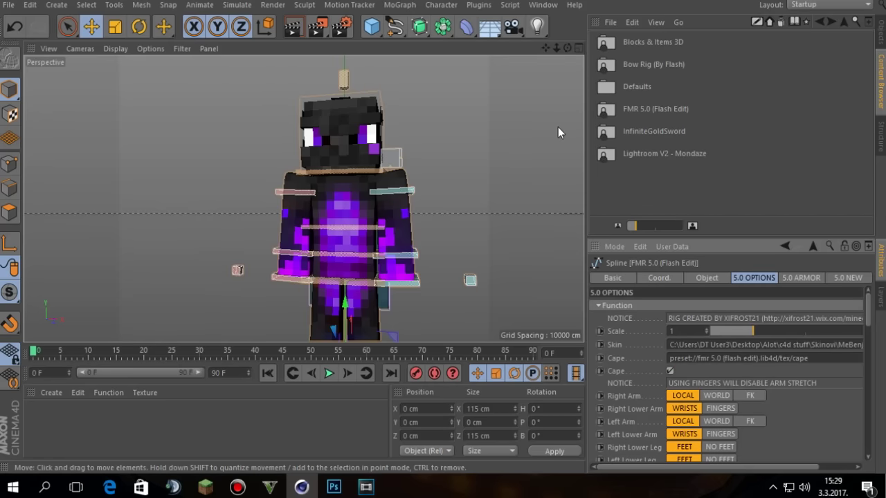
# - Rotate the cape on the character's back so its lower end swings to one side
pyautogui.moveTo(567, 48); pyautogui.dragTo(477, 62)
pyautogui.moveTo(714, 466); pyautogui.dragTo(699, 455)
pyautogui.moveTo(566, 48); pyautogui.dragTo(332, 69)
pyautogui.click(284, 268)
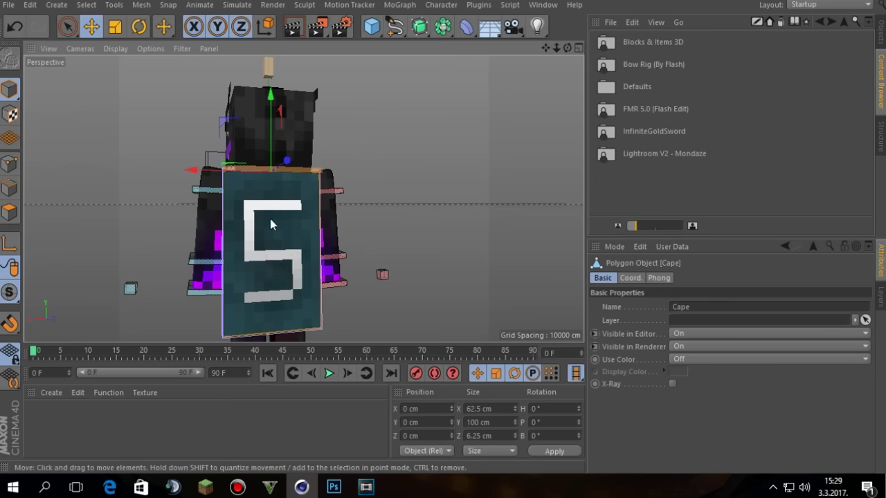
pyautogui.press('r')
pyautogui.moveTo(275, 206); pyautogui.dragTo(272, 180)
pyautogui.moveTo(256, 215); pyautogui.dragTo(263, 215)
pyautogui.press('e')
pyautogui.click(481, 132)
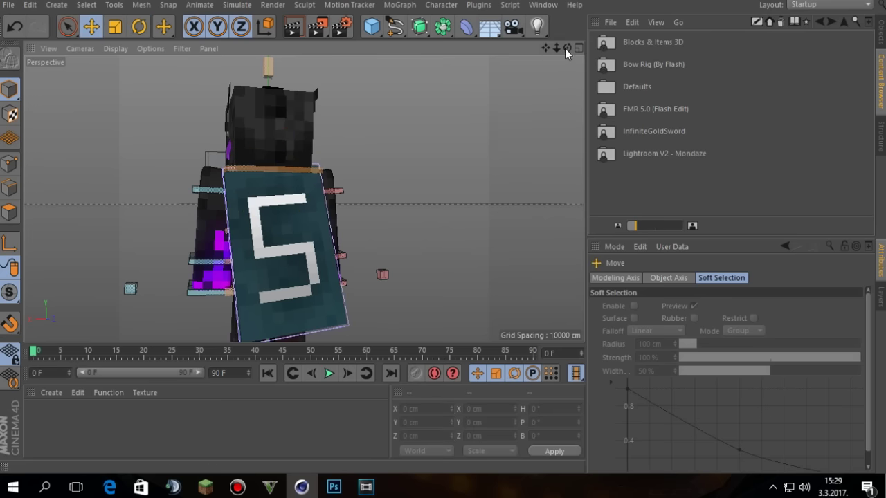
# - Move the head's extruded hat layer sideways away from the character and activate the Live Selection tool
pyautogui.moveTo(566, 48); pyautogui.dragTo(816, 54)
pyautogui.moveTo(545, 48)
pyautogui.mouseDown()
pyautogui.moveTo(519, 94)
pyautogui.moveTo(540, 47)
pyautogui.mouseUp()
pyautogui.moveTo(303, 199); pyautogui.dragTo(451, 108)
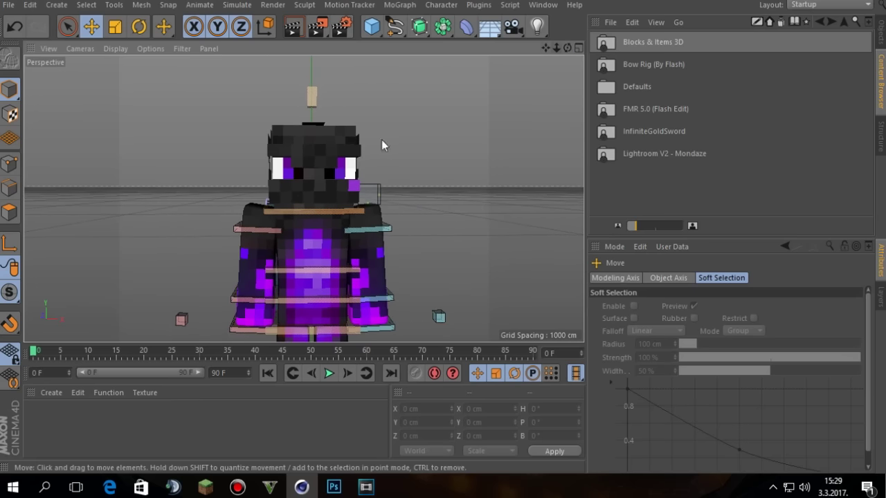
pyautogui.moveTo(306, 187); pyautogui.dragTo(531, 171)
pyautogui.moveTo(546, 47); pyautogui.dragTo(553, 21)
pyautogui.click(511, 142)
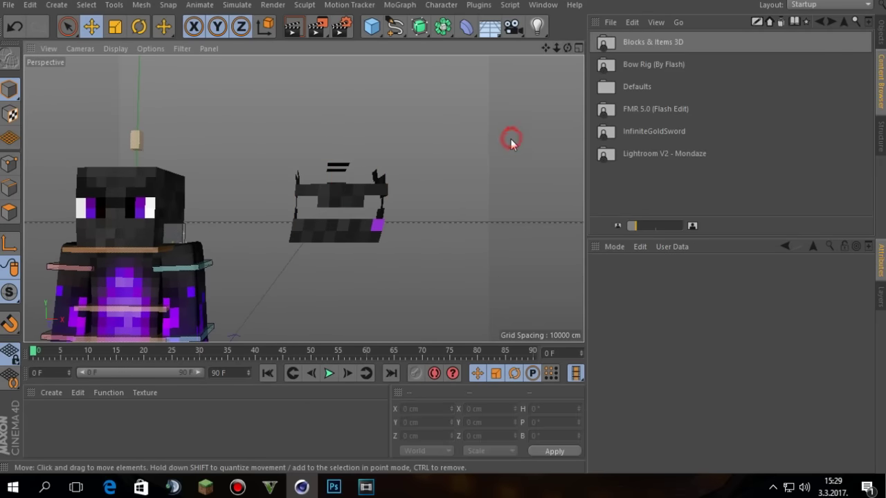
pyautogui.click(67, 26)
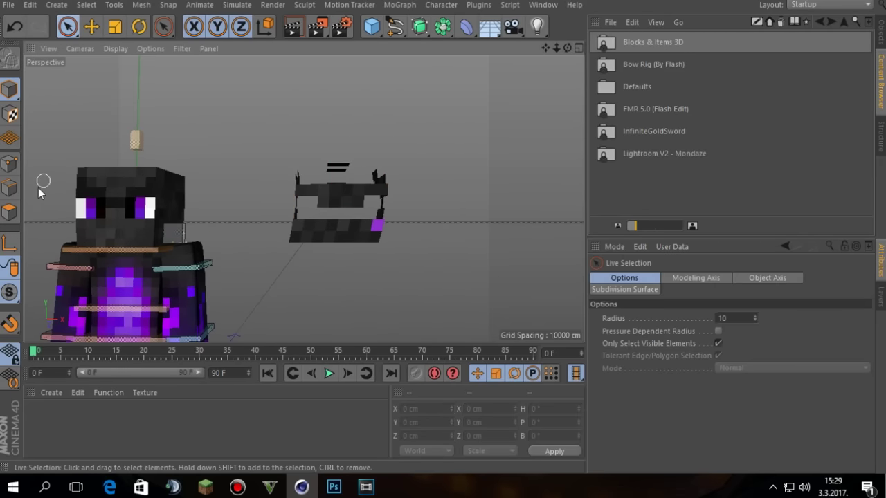
# - Select the EXTRUDE_meshHat object beside the character, enter polygon mode and set the Live Selection radius to 2
pyautogui.click(10, 215)
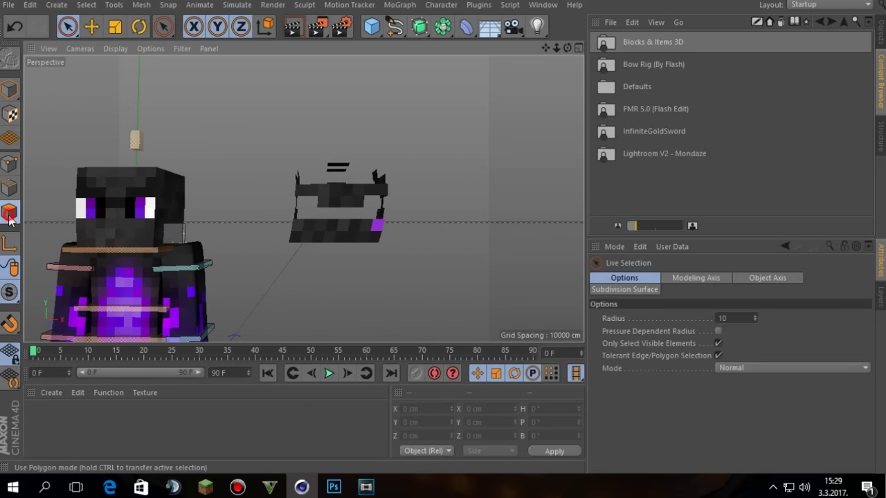
pyautogui.click(9, 88)
pyautogui.click(90, 26)
pyautogui.click(311, 218)
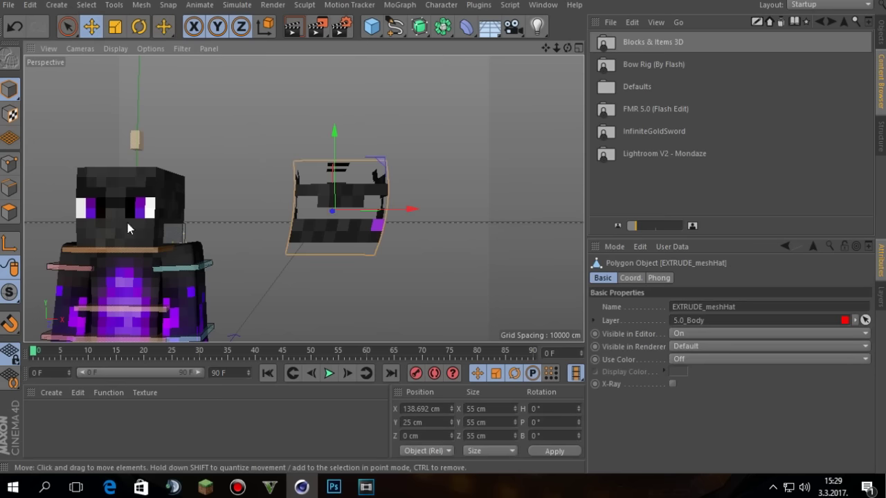
pyautogui.click(10, 212)
pyautogui.click(67, 27)
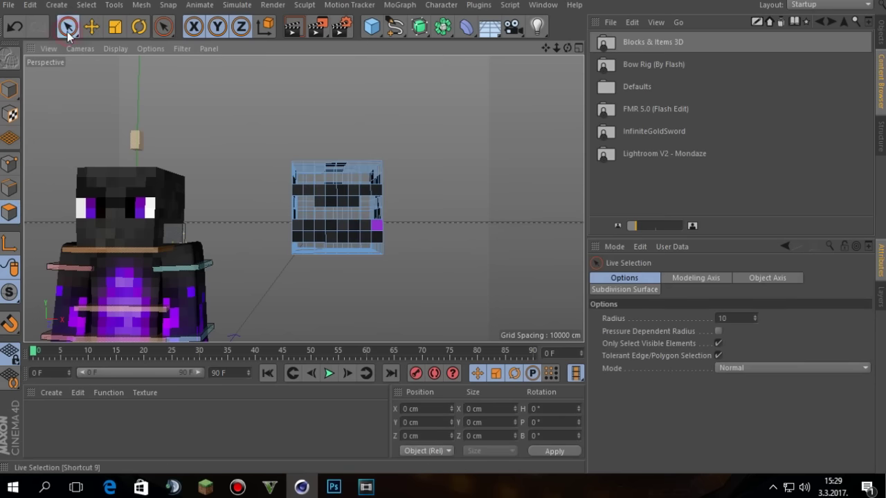
pyautogui.rightClick(279, 185)
pyautogui.click(274, 182)
pyautogui.moveTo(273, 182); pyautogui.dragTo(264, 177, button='middle')
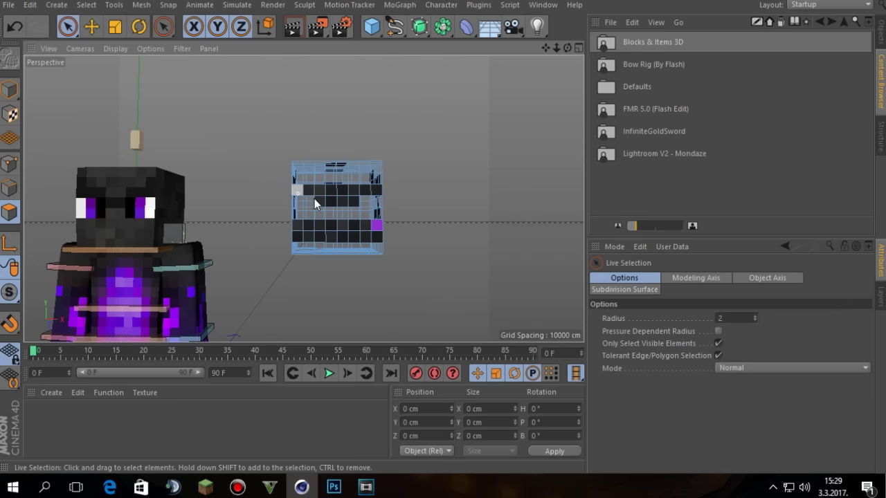
# - Select the hat layer's opaque textured polygons on its front and along one side, leaving the transparent ones out
pyautogui.moveTo(555, 47); pyautogui.dragTo(575, 48)
pyautogui.moveTo(290, 194)
pyautogui.mouseDown()
pyautogui.moveTo(322, 190)
pyautogui.moveTo(335, 208)
pyautogui.moveTo(337, 199)
pyautogui.moveTo(389, 201)
pyautogui.mouseUp()
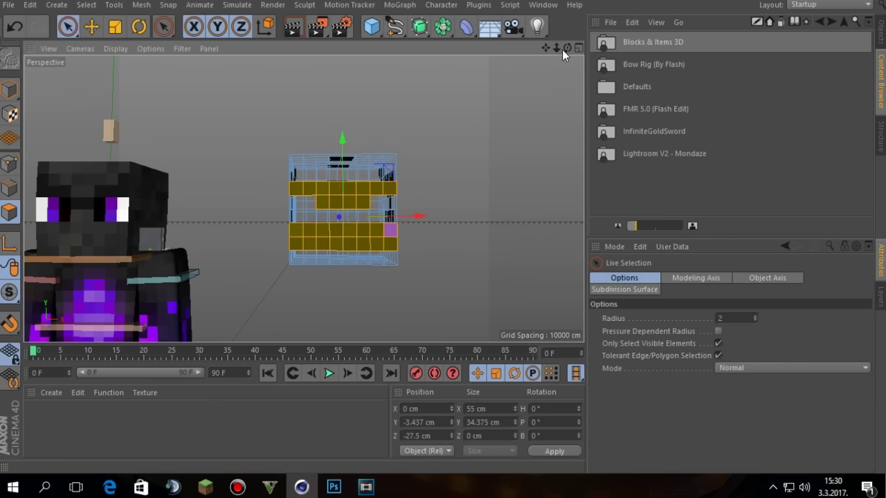
pyautogui.moveTo(564, 48); pyautogui.dragTo(457, 126)
pyautogui.moveTo(332, 198)
pyautogui.mouseDown()
pyautogui.moveTo(369, 205)
pyautogui.moveTo(381, 198)
pyautogui.moveTo(358, 185)
pyautogui.moveTo(432, 181)
pyautogui.moveTo(352, 185)
pyautogui.moveTo(411, 162)
pyautogui.moveTo(445, 163)
pyautogui.moveTo(380, 251)
pyautogui.moveTo(398, 232)
pyautogui.moveTo(347, 245)
pyautogui.moveTo(332, 267)
pyautogui.moveTo(355, 270)
pyautogui.moveTo(369, 251)
pyautogui.moveTo(432, 256)
pyautogui.mouseUp()
# - Add the opaque textured polygons on the hat layer's back and opposite side to the selection
pyautogui.moveTo(567, 48); pyautogui.dragTo(302, 198)
pyautogui.moveTo(556, 47); pyautogui.dragTo(298, 198)
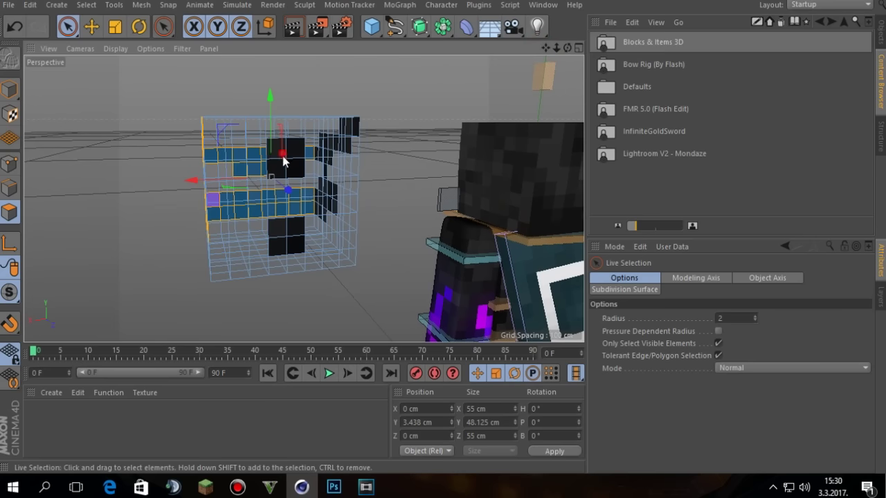
pyautogui.click(284, 156)
pyautogui.moveTo(290, 237)
pyautogui.keyDown('shift'); pyautogui.mouseDown()
pyautogui.moveTo(283, 232)
pyautogui.moveTo(294, 240)
pyautogui.mouseUp(); pyautogui.keyUp('shift')
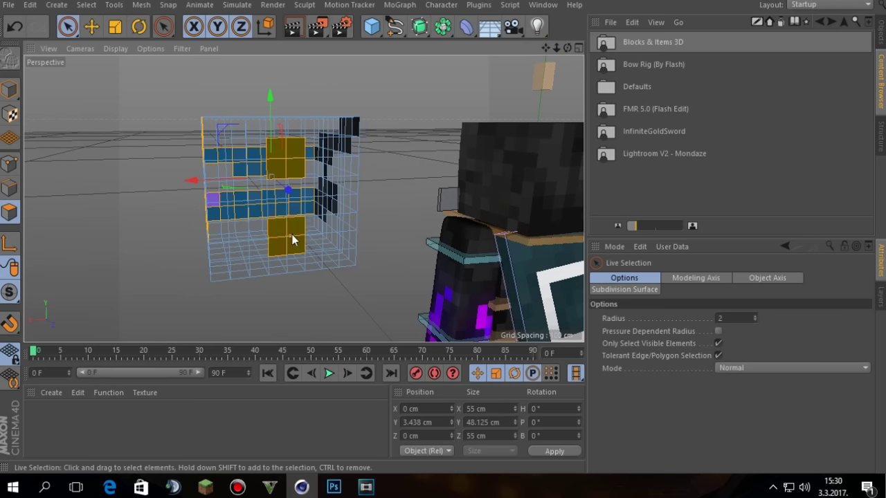
pyautogui.moveTo(566, 50); pyautogui.dragTo(263, 188)
pyautogui.keyDown('alt'); pyautogui.moveTo(272, 152); pyautogui.dragTo(539, 57); pyautogui.keyUp('alt')
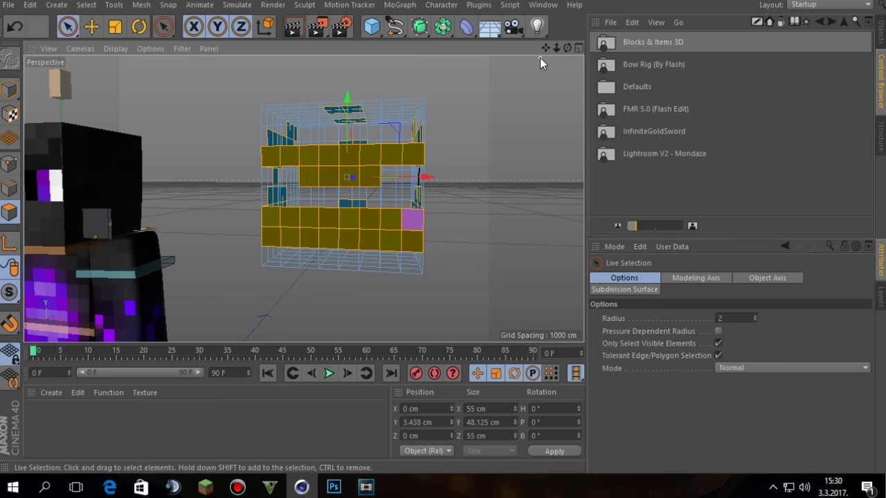
# - Extrude the selected hat polygons with an offset of 3.5 cm, and clear the polygon selection
pyautogui.click(591, 184)
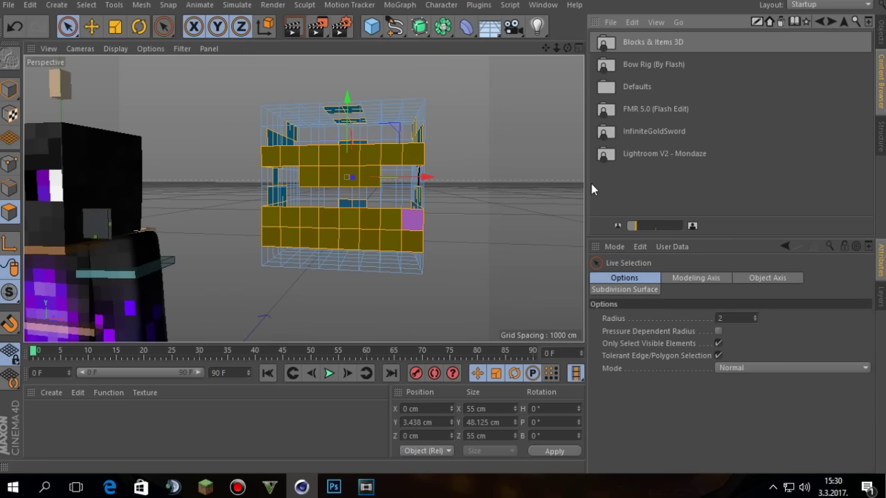
pyautogui.hotkey('alt', 'Right')
pyautogui.press('d')
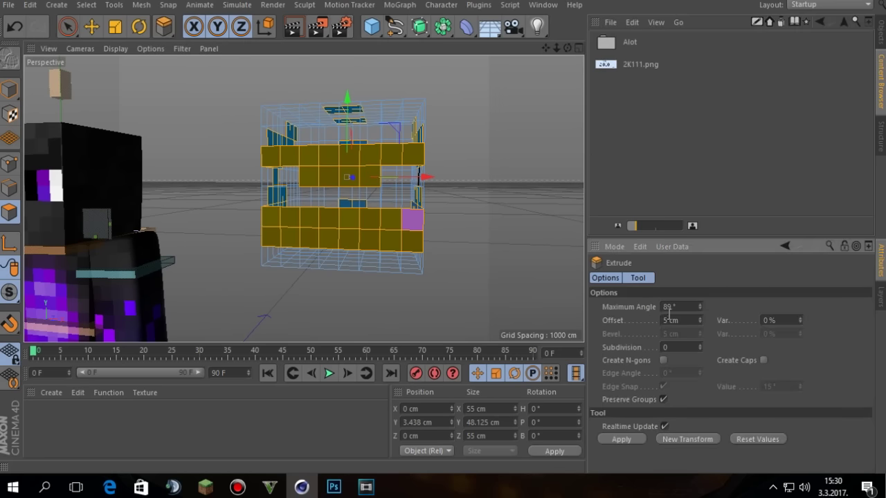
pyautogui.click(700, 323)
pyautogui.moveTo(700, 322); pyautogui.dragTo(702, 325)
pyautogui.click(621, 439)
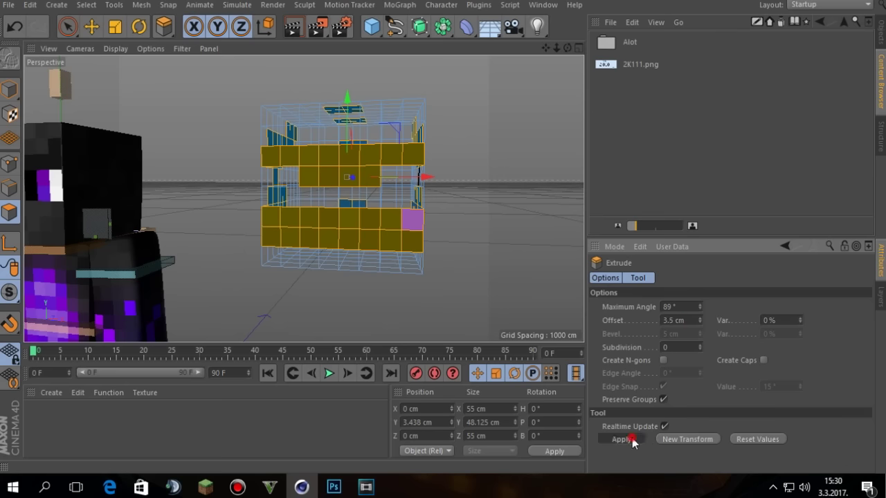
pyautogui.press('space')
pyautogui.click(517, 91)
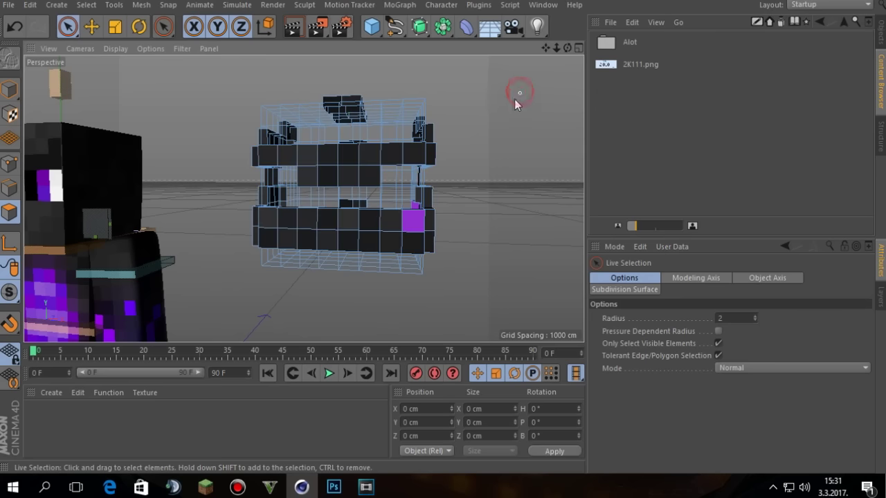
# - In model mode, move the extruded hat layer along the X axis back onto the character's head and deselect it
pyautogui.click(10, 88)
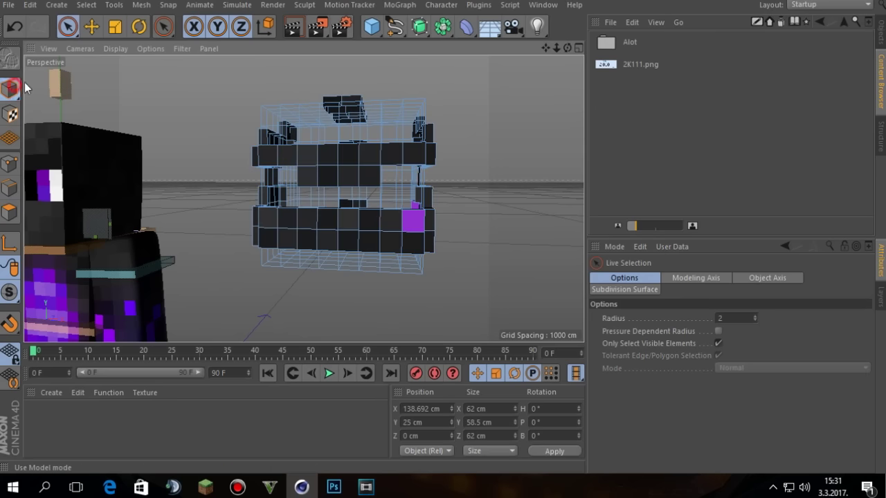
pyautogui.click(91, 27)
pyautogui.moveTo(562, 50); pyautogui.dragTo(554, 76)
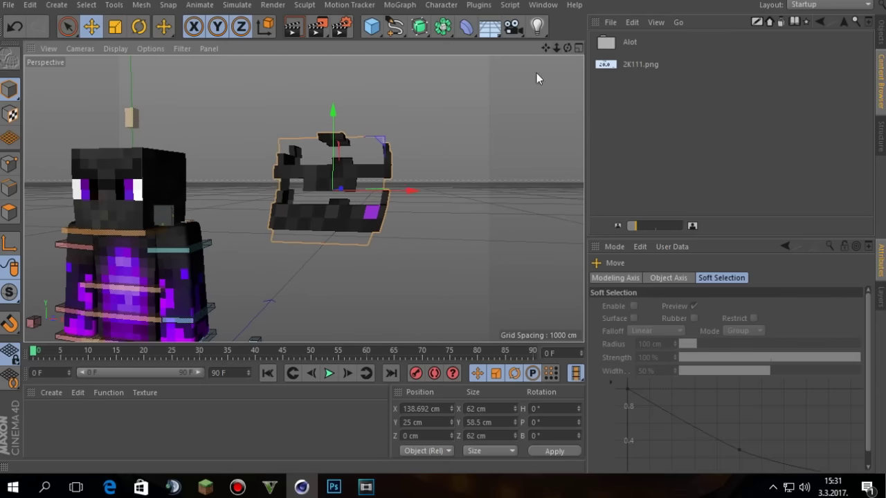
pyautogui.moveTo(356, 193); pyautogui.dragTo(190, 197)
pyautogui.moveTo(546, 49); pyautogui.dragTo(532, 98)
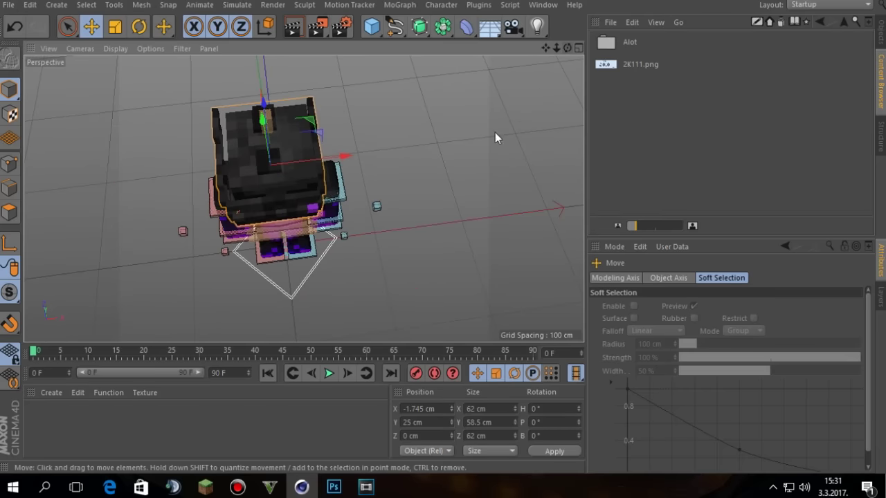
pyautogui.click(342, 155)
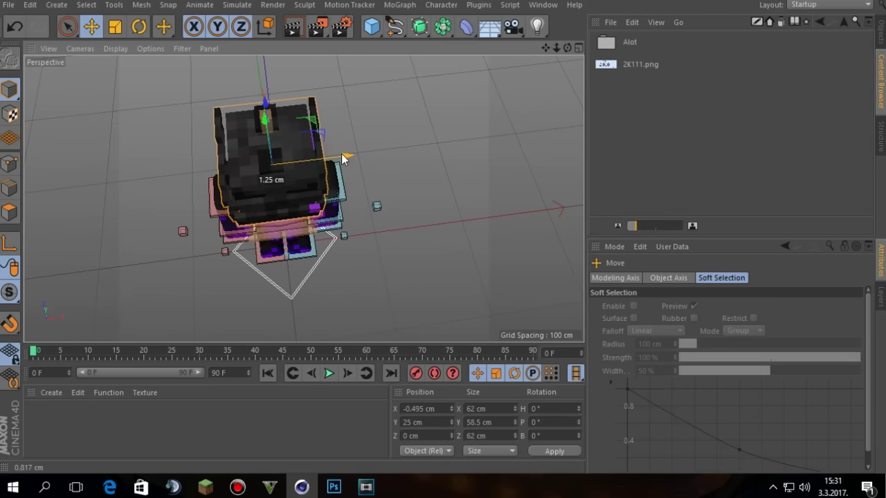
pyautogui.click(436, 113)
# - Expand the rig's Mesh group, select the meshArmR polygon object inside its subdivision surface and switch to polygon mode
pyautogui.moveTo(568, 48); pyautogui.dragTo(580, 4)
pyautogui.moveTo(545, 48); pyautogui.dragTo(554, 1)
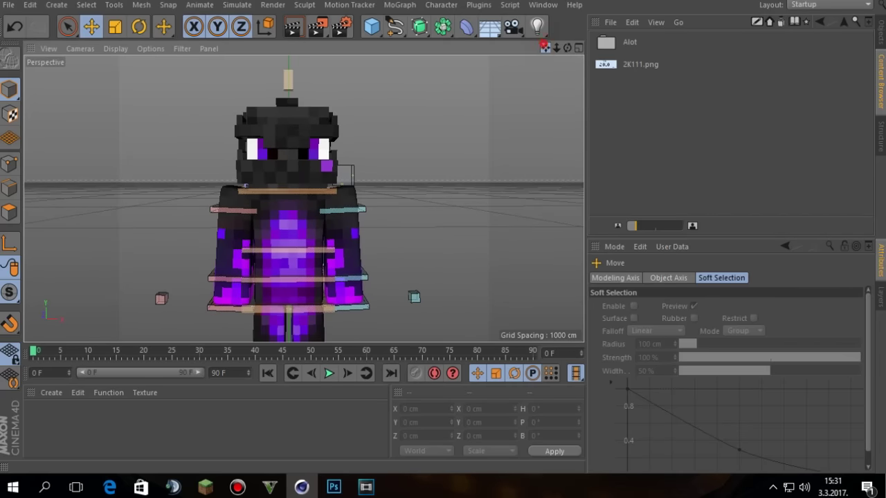
pyautogui.moveTo(558, 50); pyautogui.dragTo(613, 49)
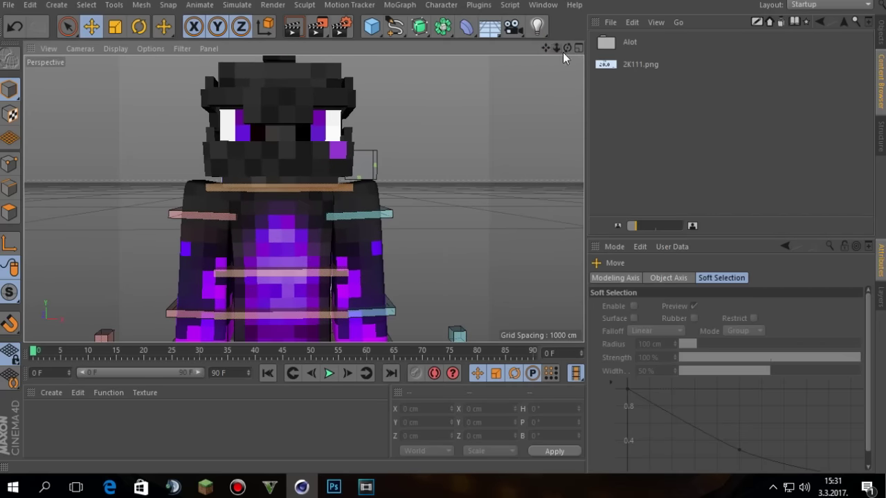
pyautogui.moveTo(552, 53); pyautogui.dragTo(540, 53)
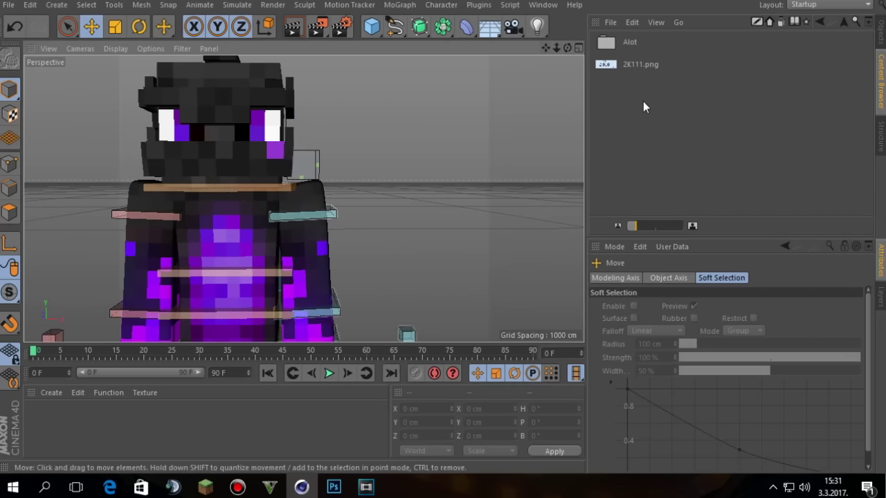
pyautogui.click(881, 40)
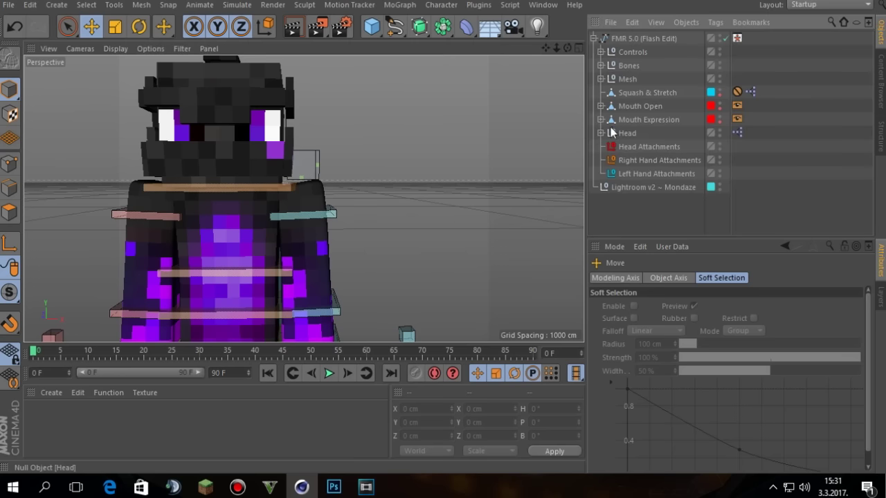
pyautogui.click(601, 79)
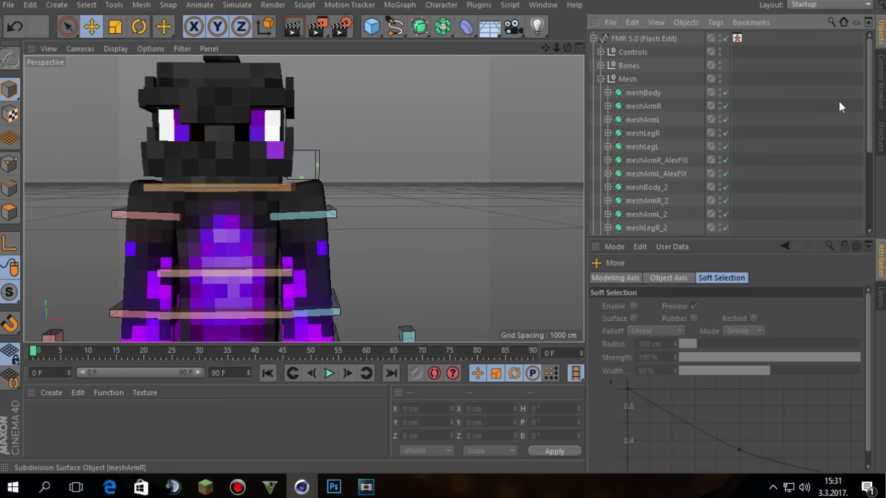
pyautogui.scroll(-2, 870, 97)
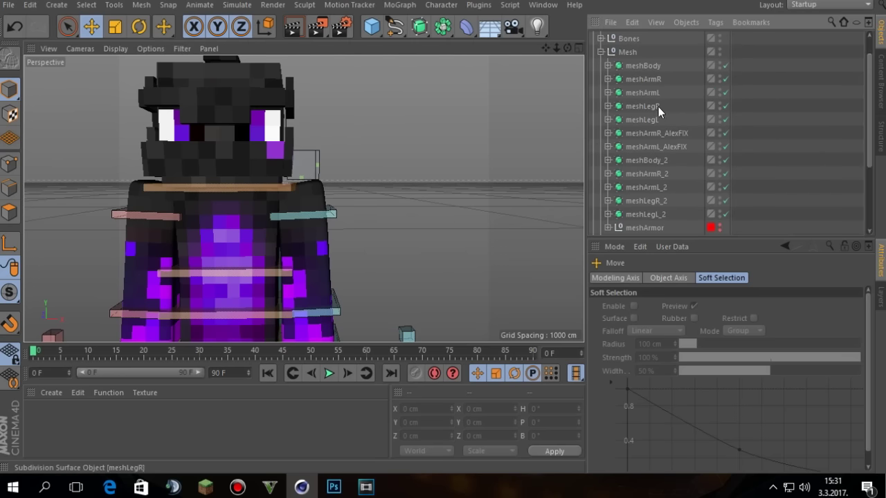
pyautogui.click(643, 79)
pyautogui.click(607, 79)
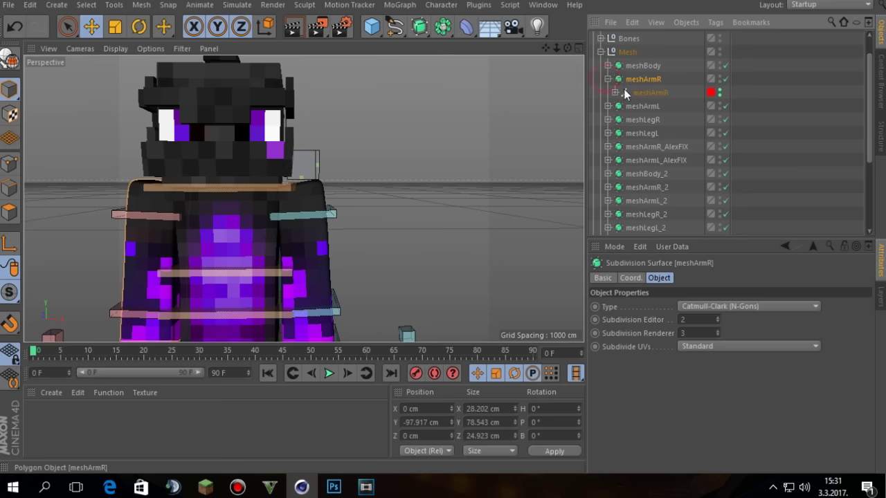
pyautogui.click(632, 93)
pyautogui.moveTo(545, 48); pyautogui.dragTo(548, 49)
pyautogui.click(11, 211)
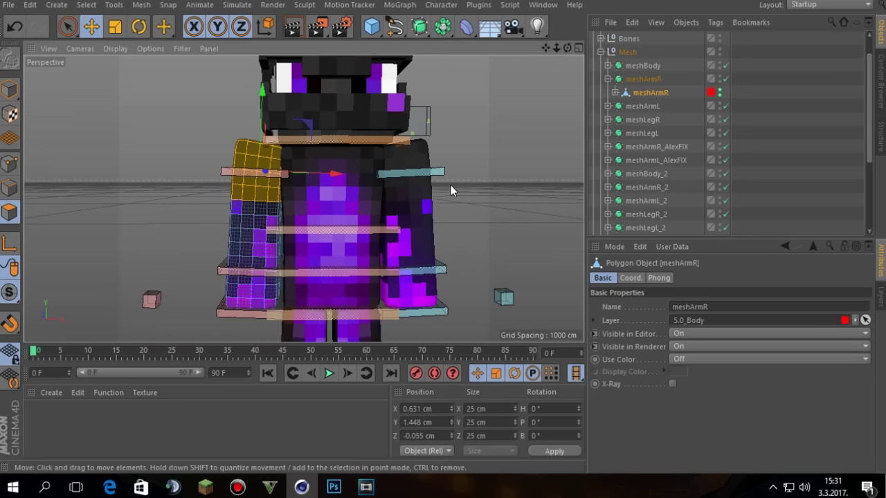
# - Extrude the selected upper polygons of meshArmR with an offset of about 1.2 cm and return to the Move tool
pyautogui.press('d')
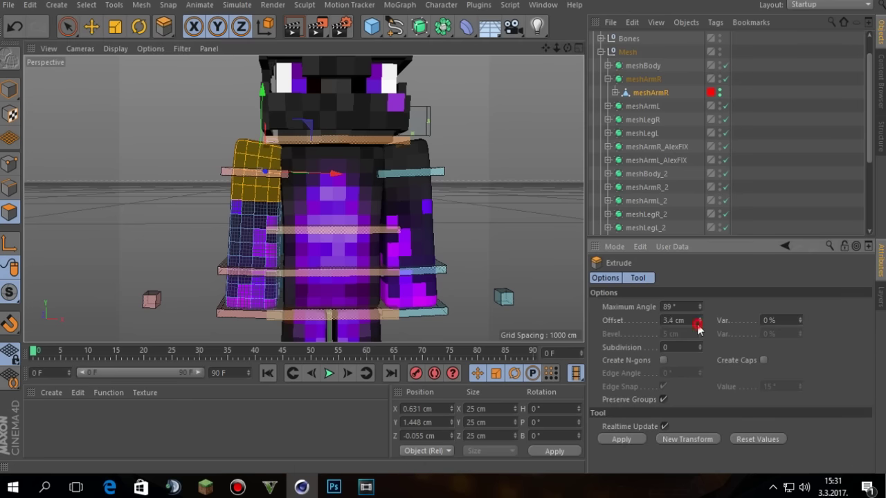
pyautogui.moveTo(700, 322); pyautogui.dragTo(701, 323)
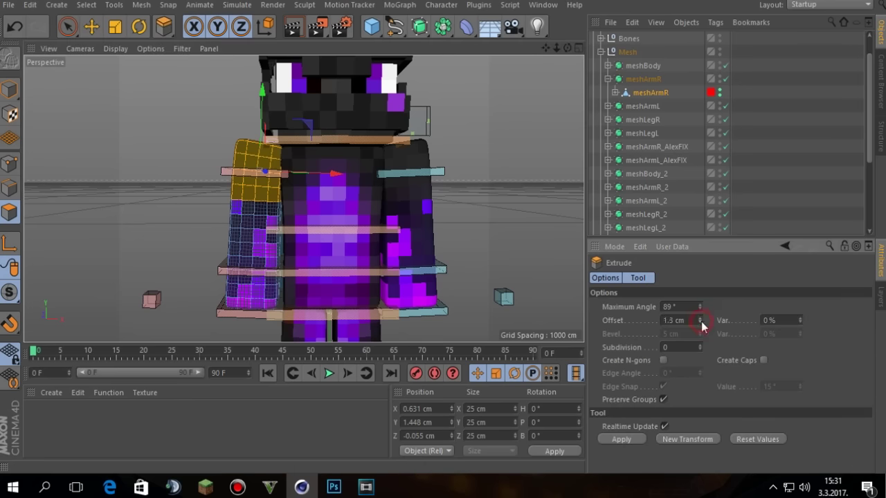
pyautogui.click(621, 439)
pyautogui.press('e')
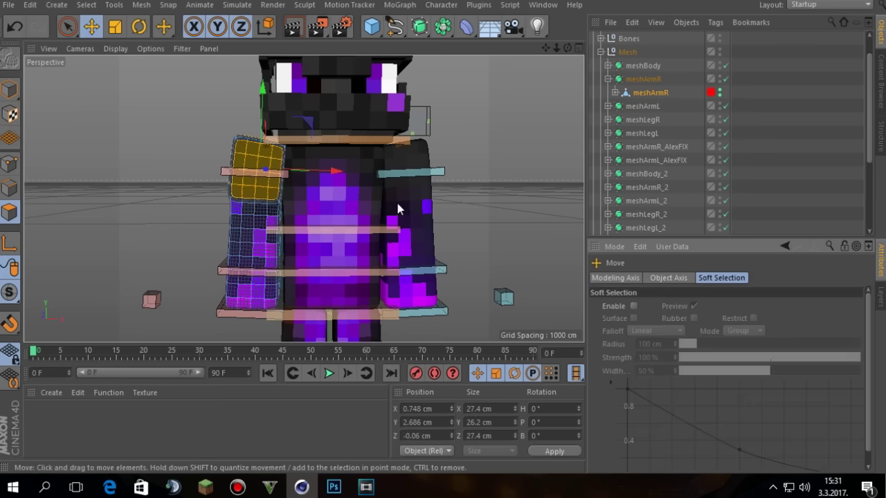
# - Collapse the meshArmR group, select the meshArmL polygon object inside its subdivision surface and activate Live Selection
pyautogui.click(608, 78)
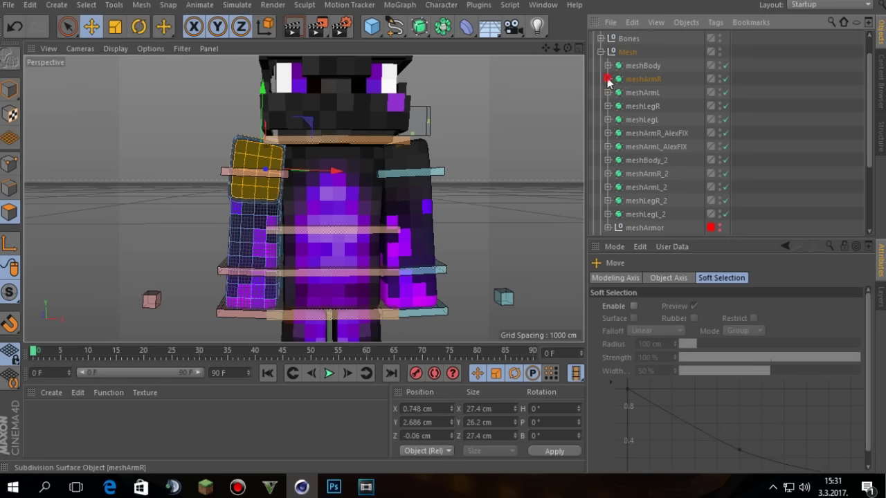
pyautogui.click(609, 94)
pyautogui.click(655, 109)
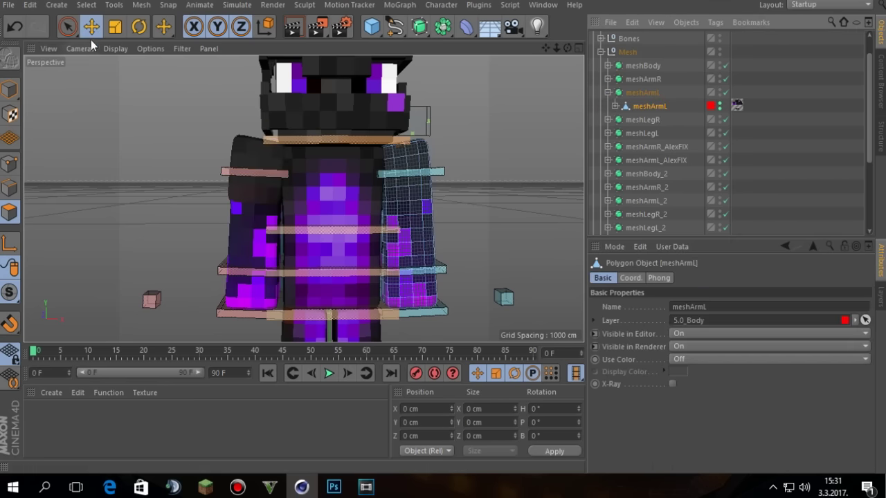
pyautogui.click(67, 27)
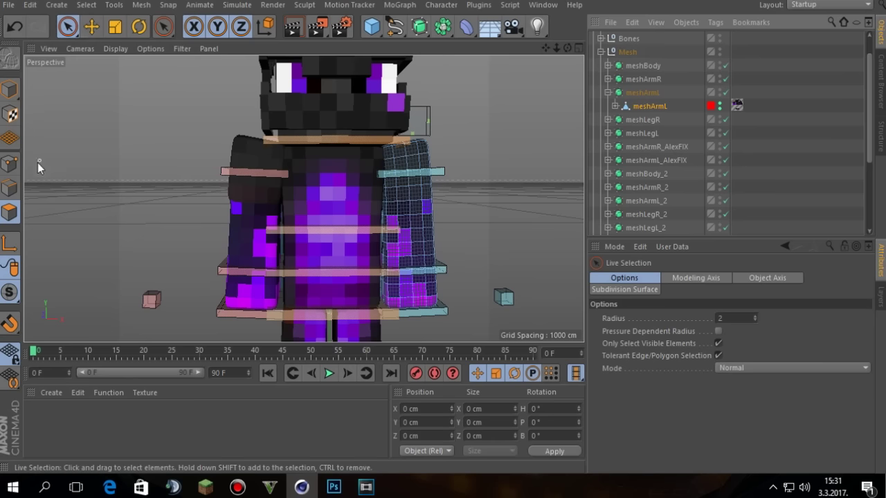
# - Select all polygons around the upper part of meshArmL, from the shoulder down to the sleeve edge, about 25 cm high
pyautogui.moveTo(545, 48); pyautogui.dragTo(476, 74)
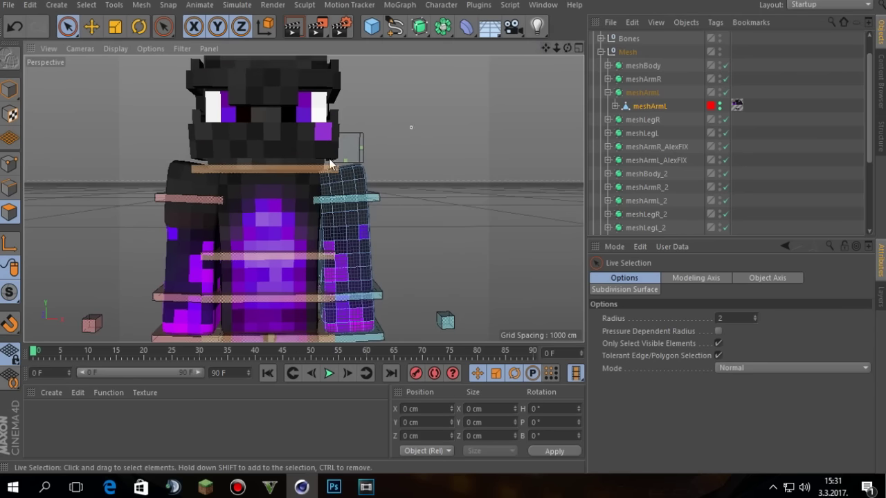
pyautogui.click(357, 215)
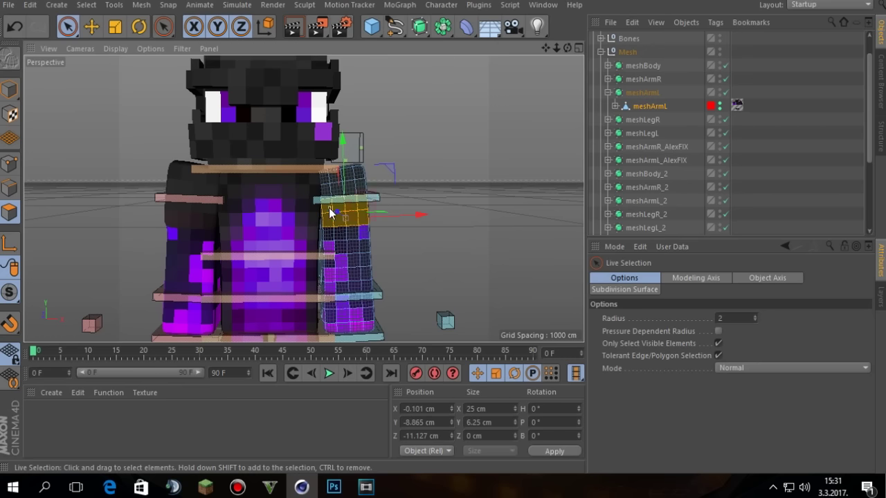
pyautogui.moveTo(567, 49); pyautogui.dragTo(402, 203)
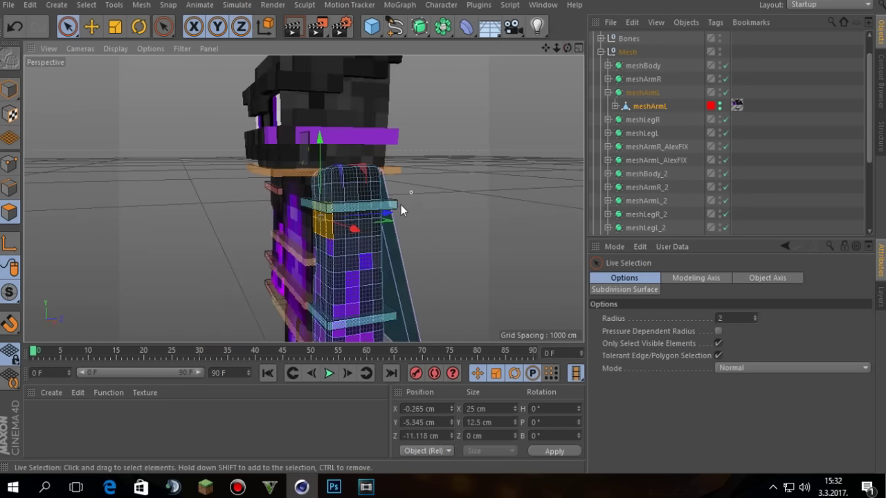
pyautogui.keyDown('shift'); pyautogui.click(375, 234); pyautogui.keyUp('shift')
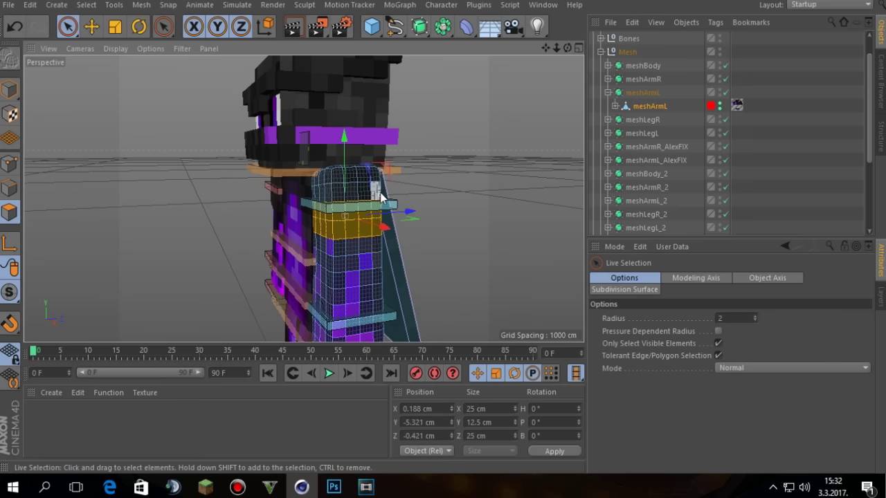
pyautogui.keyDown('shift'); pyautogui.moveTo(380, 198); pyautogui.dragTo(328, 199); pyautogui.keyUp('shift')
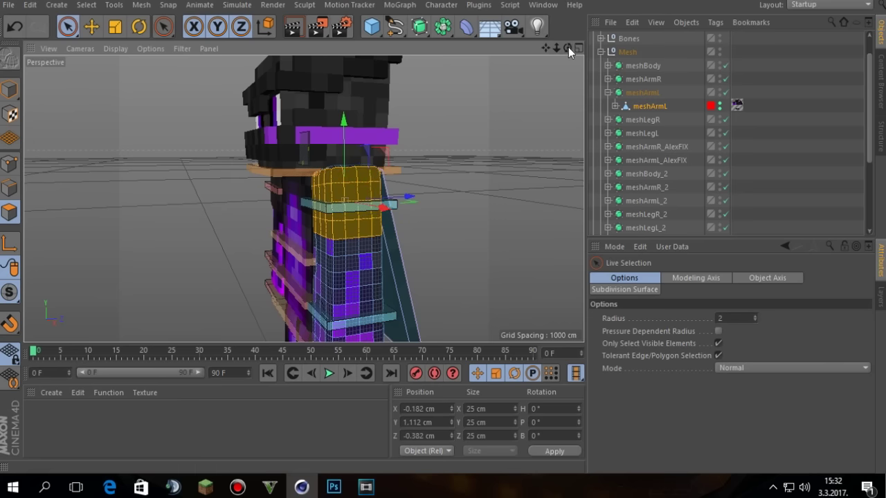
pyautogui.moveTo(568, 48); pyautogui.dragTo(359, 163)
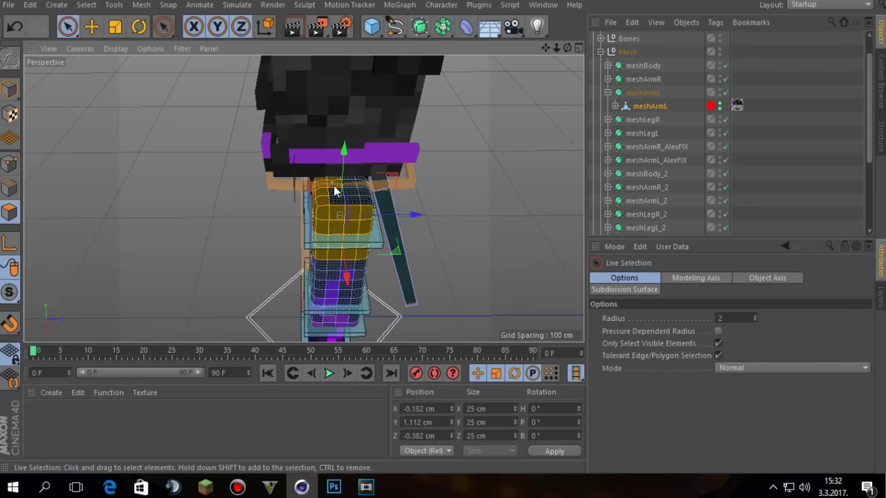
pyautogui.moveTo(567, 48); pyautogui.dragTo(302, 198)
# - Extrude the selected upper polygons of meshArmL with an offset of 1.2 cm and return to Live Selection
pyautogui.press('d')
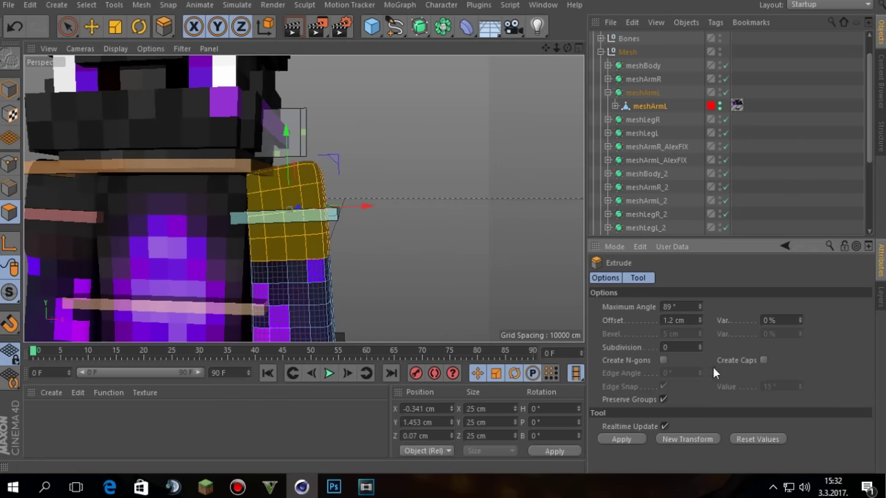
pyautogui.click(615, 440)
pyautogui.press('space')
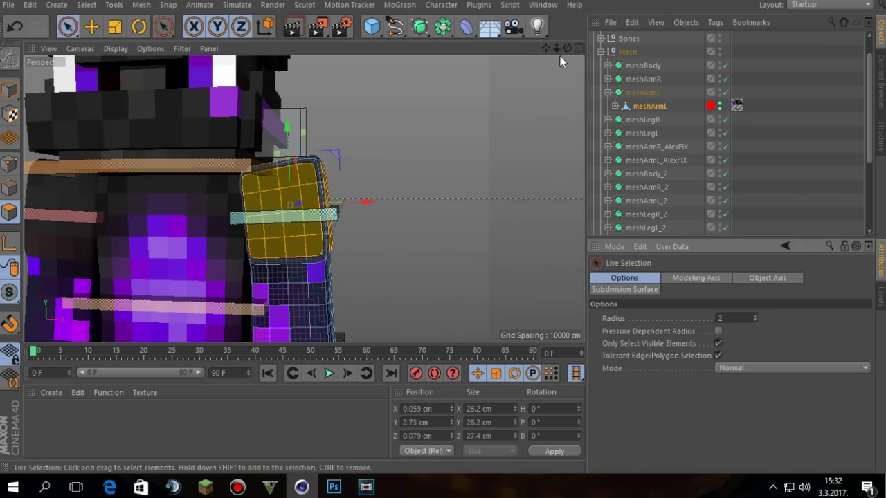
pyautogui.moveTo(300, 198)
pyautogui.keyDown('alt'); pyautogui.mouseDown()
pyautogui.moveTo(353, 247)
pyautogui.moveTo(407, 231)
pyautogui.mouseUp(); pyautogui.keyUp('alt')
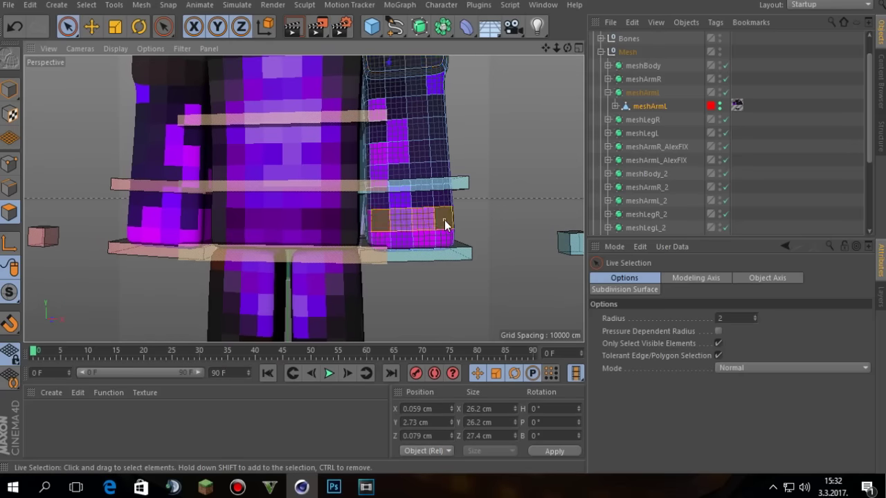
pyautogui.click(194, 221)
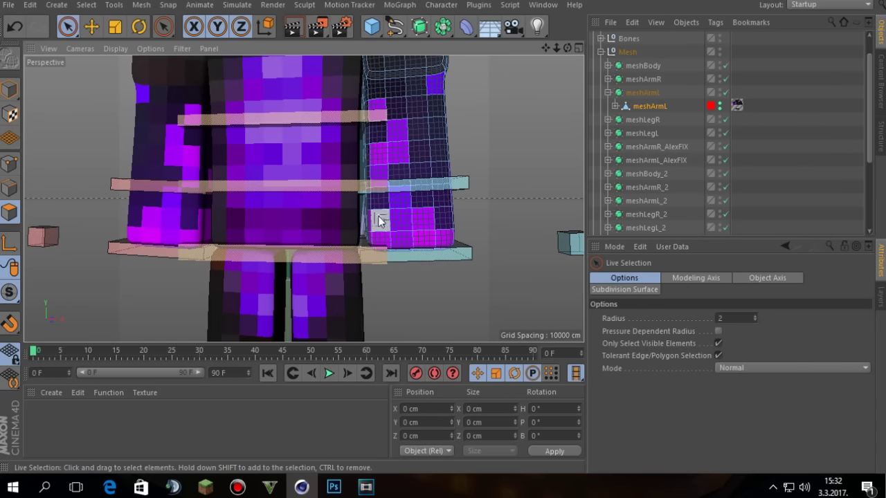
pyautogui.moveTo(379, 221); pyautogui.dragTo(491, 214)
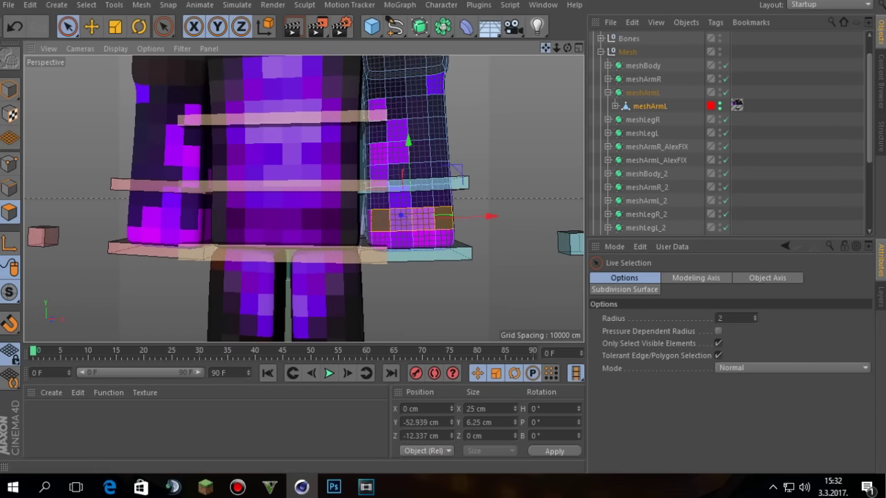
pyautogui.keyDown('alt'); pyautogui.moveTo(214, 203); pyautogui.dragTo(323, 196, button='middle'); pyautogui.keyUp('alt')
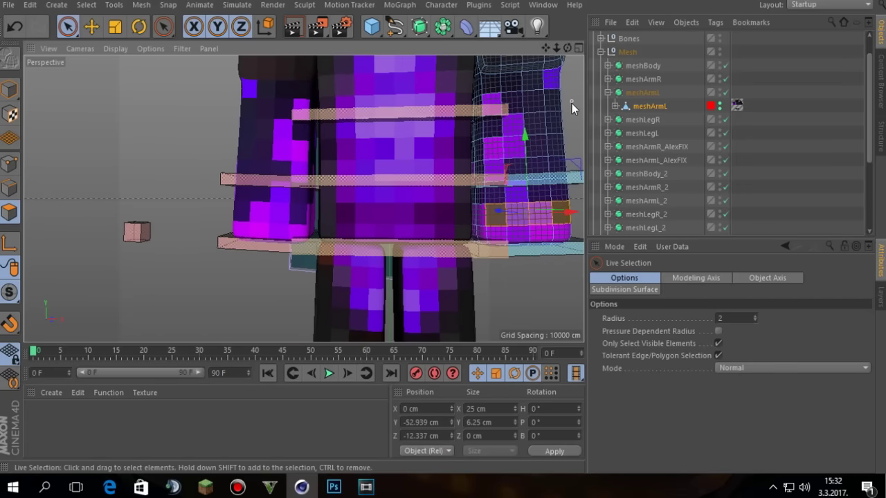
pyautogui.click(10, 111)
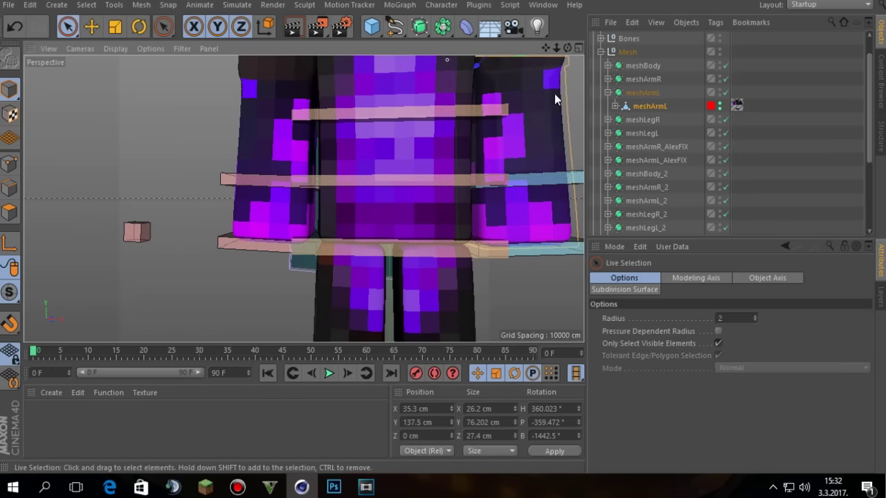
# - Select the meshLegR polygon object and, in polygon mode, select its foot polygons with two raised toe polygons at the front
pyautogui.click(607, 93)
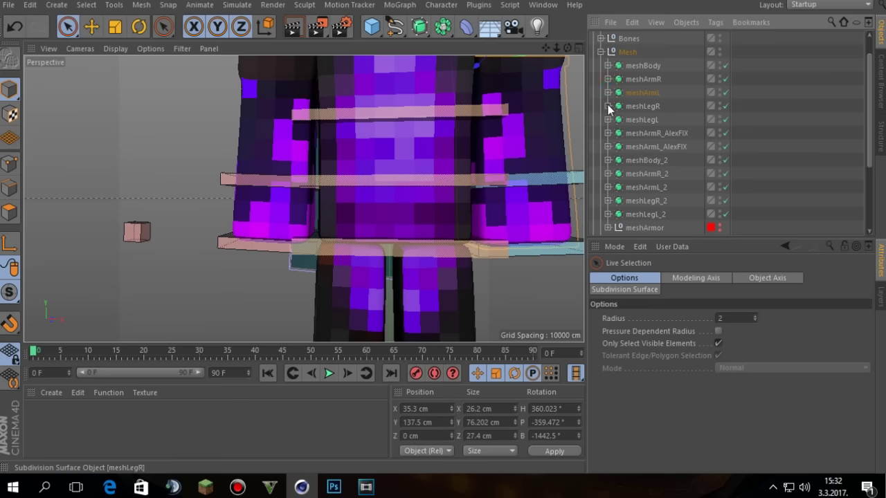
pyautogui.click(607, 107)
pyautogui.click(638, 123)
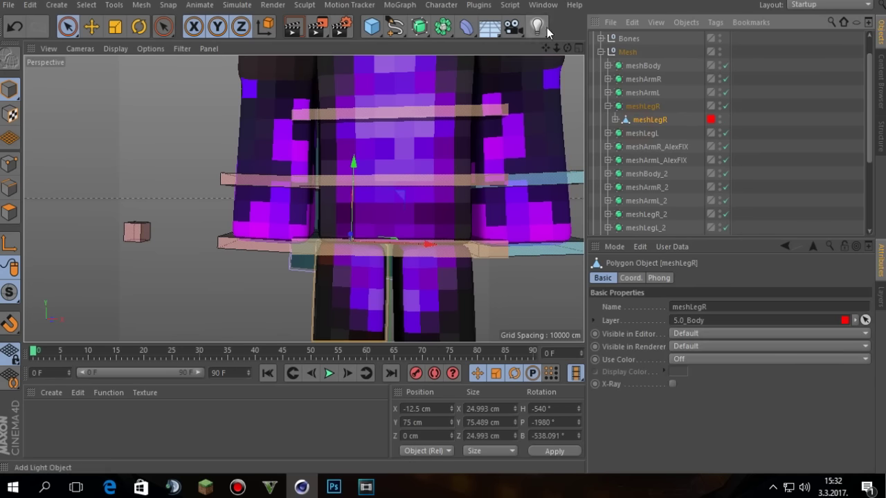
pyautogui.moveTo(568, 47); pyautogui.dragTo(545, 0)
pyautogui.moveTo(304, 199); pyautogui.dragTo(304, 199)
pyautogui.click(9, 212)
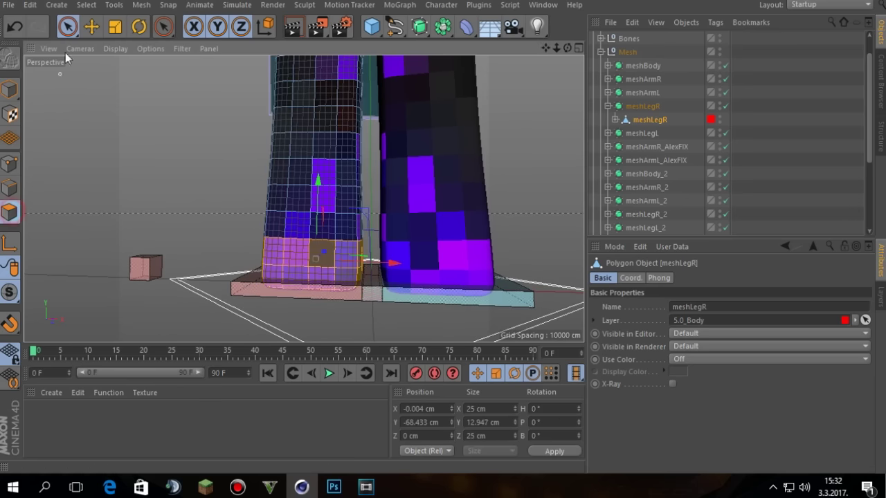
pyautogui.click(277, 275)
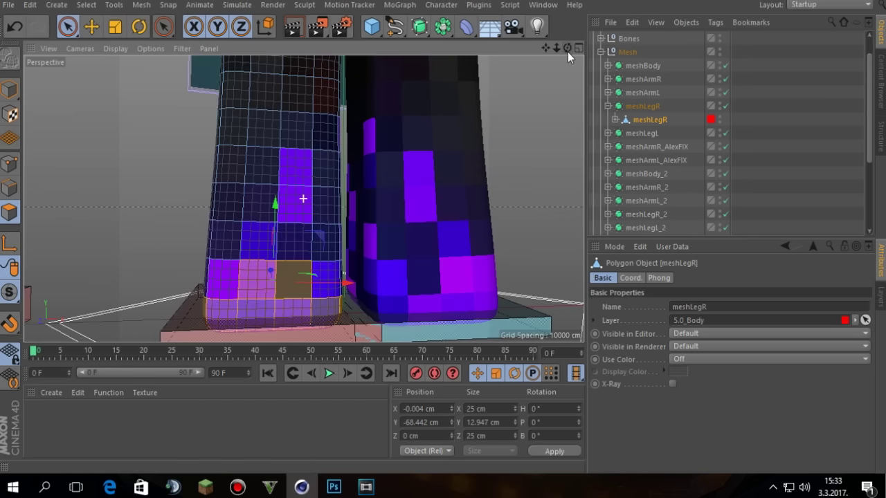
# - Extrude the selected meshLegR foot polygons outward to about 29 cm in X and Z, and return to Live Selection
pyautogui.press('d')
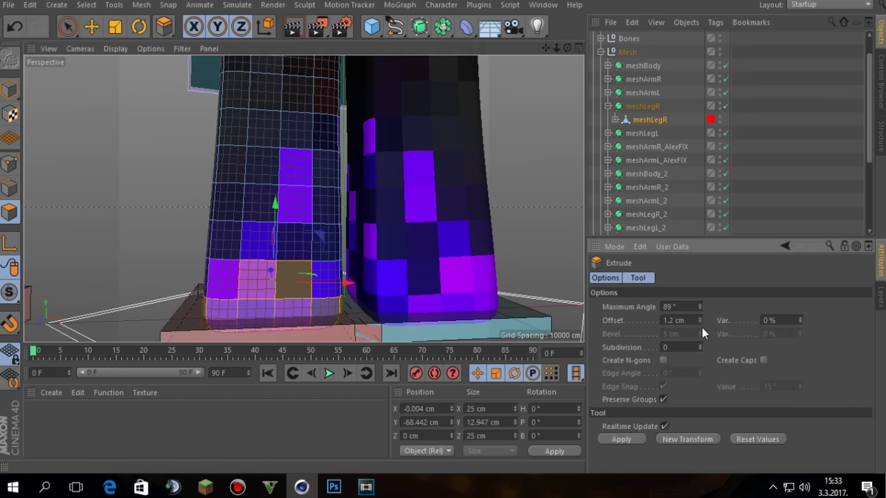
pyautogui.click(622, 440)
pyautogui.press('space')
pyautogui.moveTo(546, 48); pyautogui.dragTo(451, 234)
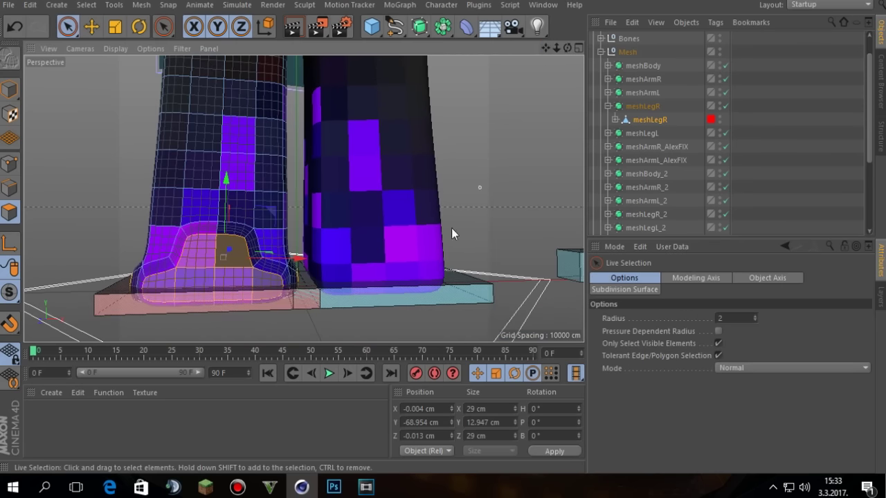
# - Select the meshLegL polygon object and select its matching foot polygons, including the two toe polygons at the front
pyautogui.click(609, 106)
pyautogui.click(609, 120)
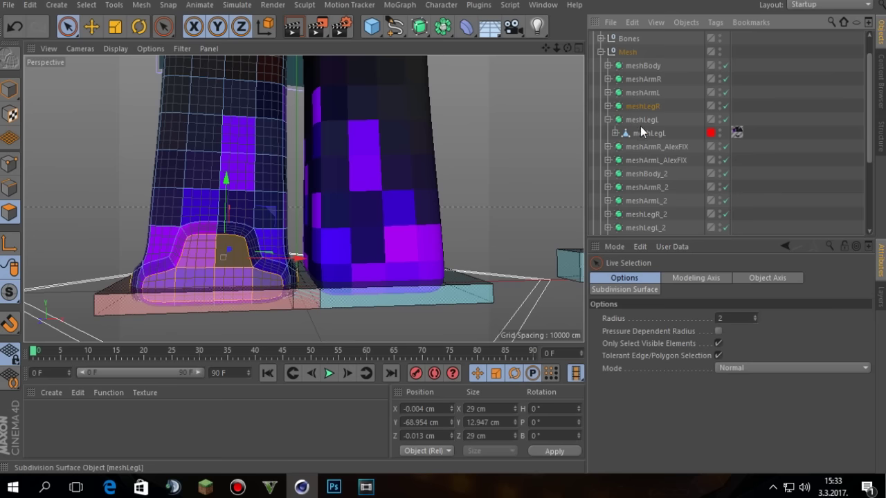
pyautogui.click(646, 132)
pyautogui.moveTo(337, 274); pyautogui.dragTo(356, 274)
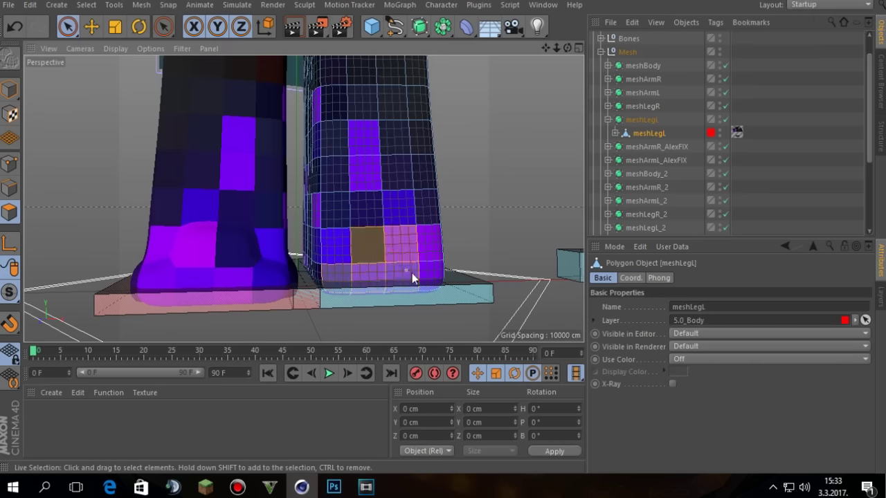
pyautogui.scroll(5, 421, 274)
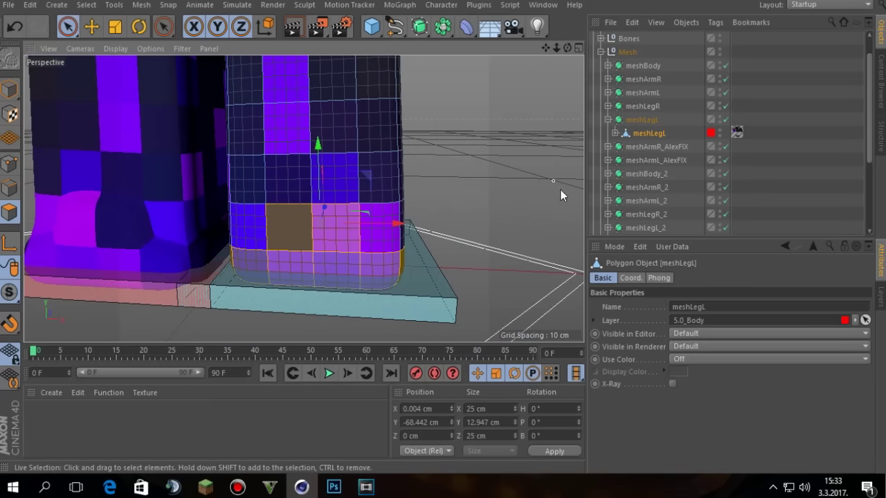
# - Extrude the selected meshLegL foot polygons outward to about 29 cm in X and Z, and return to model mode with the Move tool
pyautogui.press('d')
pyautogui.click(623, 439)
pyautogui.press('space')
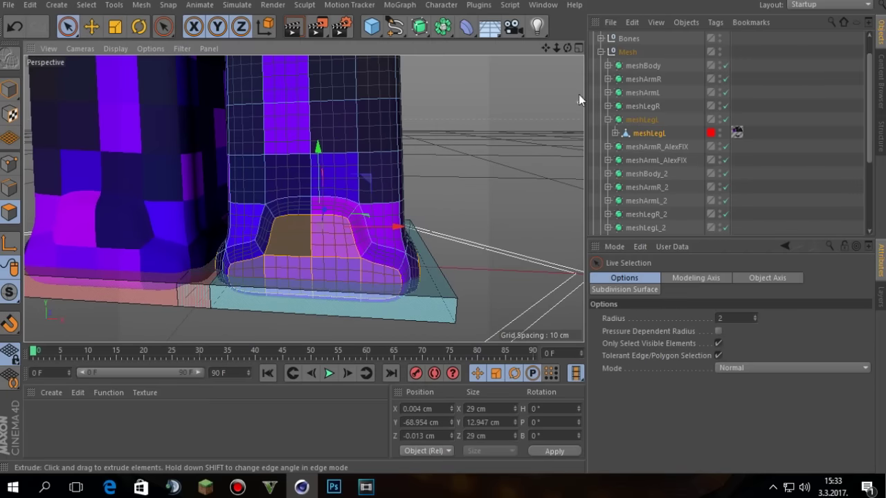
pyautogui.click(553, 99)
pyautogui.click(10, 88)
pyautogui.click(101, 25)
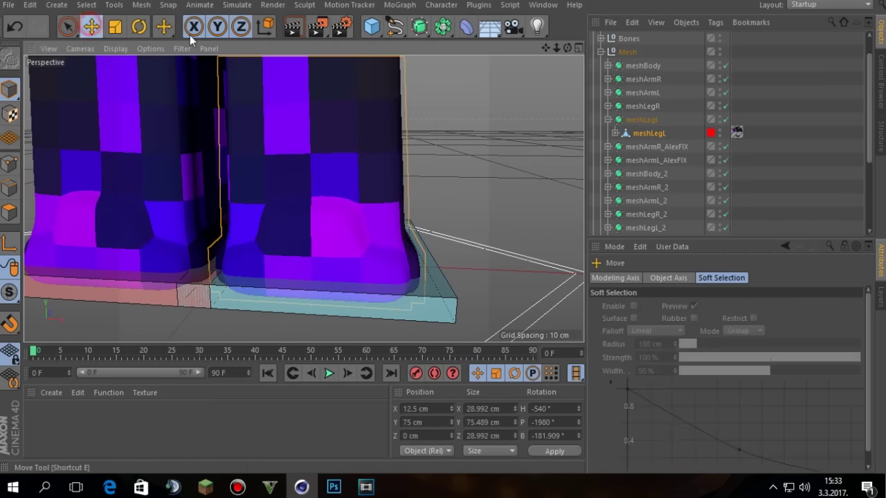
# - Rotate the rig's head control to about 10.4° heading and 5.2° pitch, and deselect it
pyautogui.moveTo(546, 45); pyautogui.dragTo(484, 48)
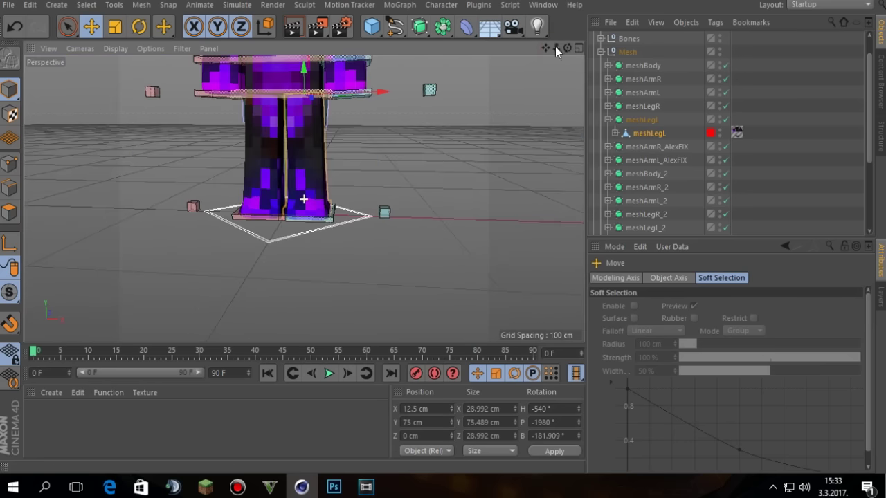
pyautogui.moveTo(550, 50); pyautogui.dragTo(445, 144)
pyautogui.click(445, 144)
pyautogui.moveTo(567, 47); pyautogui.dragTo(526, 48)
pyautogui.click(326, 201)
pyautogui.press('r')
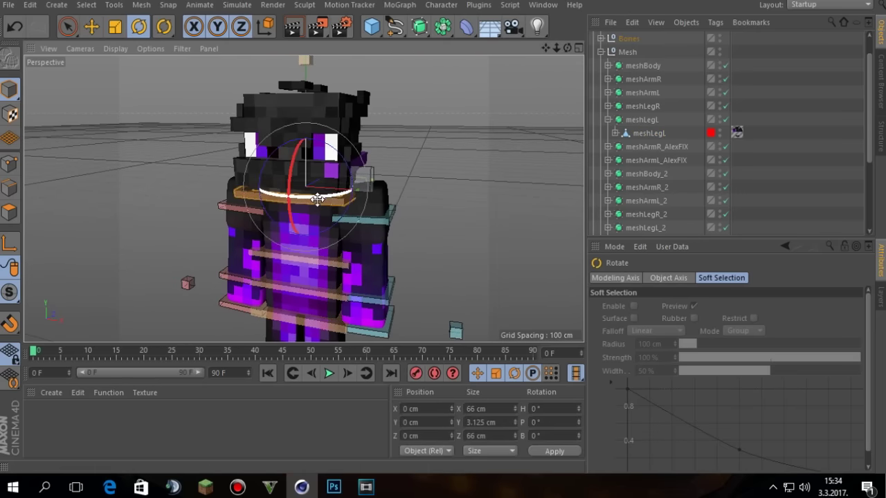
pyautogui.moveTo(301, 200)
pyautogui.mouseDown()
pyautogui.moveTo(308, 193)
pyautogui.moveTo(299, 197)
pyautogui.moveTo(297, 187)
pyautogui.mouseUp()
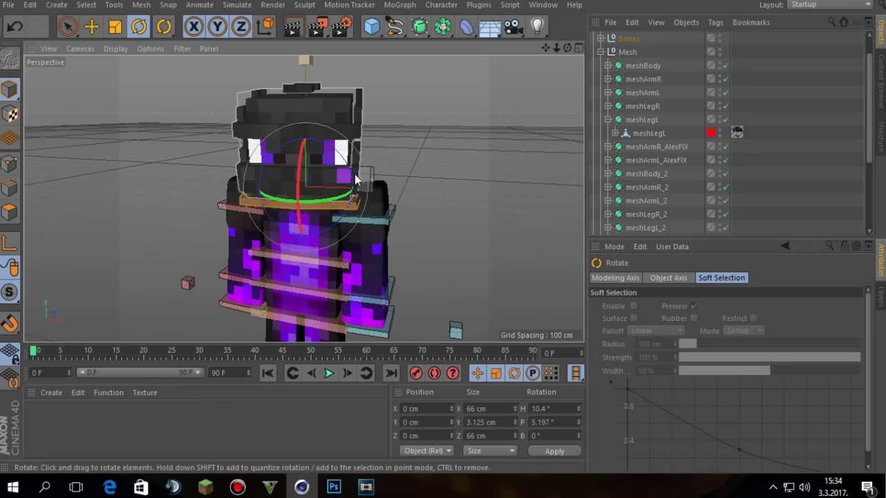
pyautogui.press('e')
pyautogui.click(488, 150)
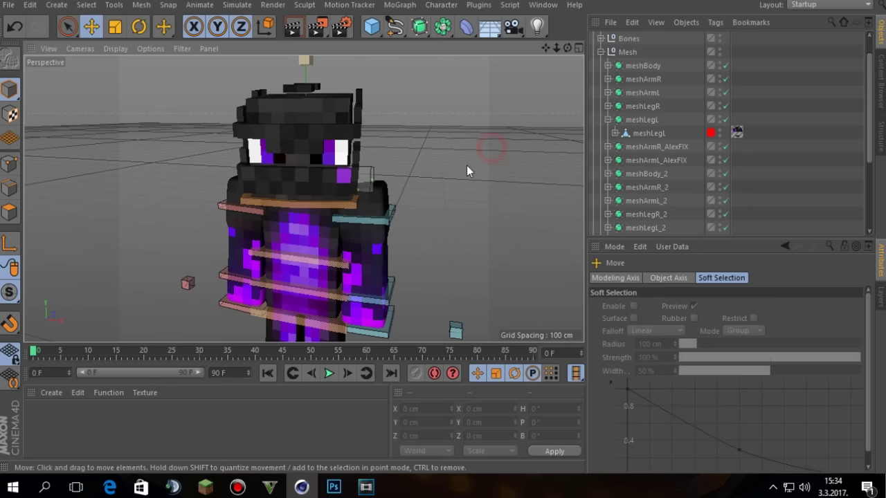
# - Move the character's right hand control so that the right arm bends, and deselect it
pyautogui.click(242, 310)
pyautogui.moveTo(572, 48); pyautogui.dragTo(537, 66)
pyautogui.moveTo(287, 301); pyautogui.dragTo(257, 273)
pyautogui.click(524, 81)
# - Select the left hand control goalArmL_L and move it to about X 26.6, Y 20.8, Z -22.3 cm to bend the arm
pyautogui.moveTo(557, 47); pyautogui.dragTo(501, 11)
pyautogui.click(385, 286)
pyautogui.moveTo(558, 48); pyautogui.dragTo(544, 86)
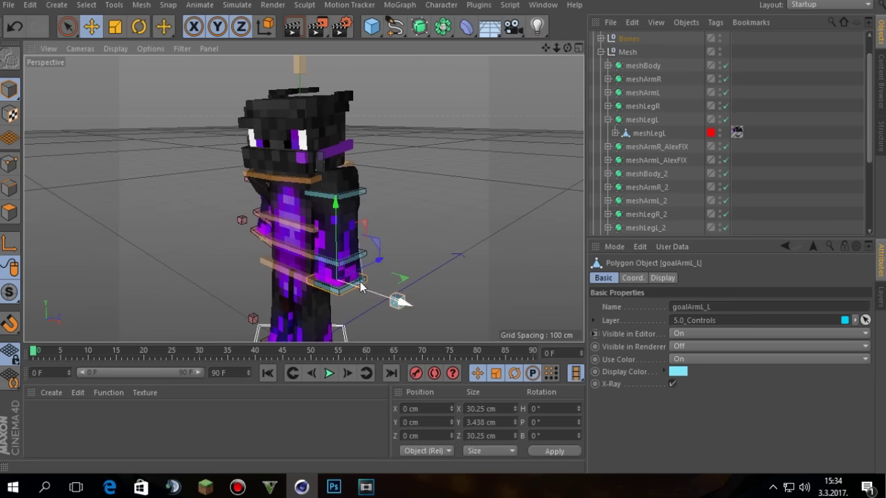
pyautogui.moveTo(359, 277); pyautogui.dragTo(379, 266)
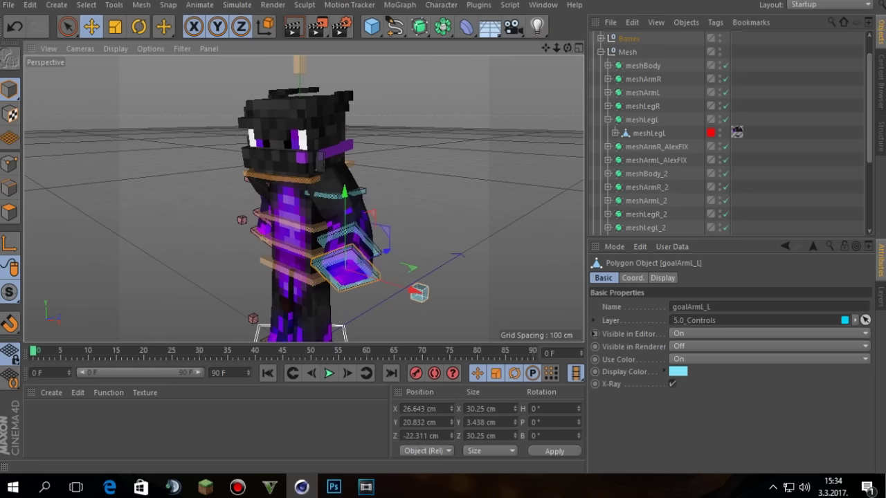
# - Move goalArmL_L further out and up to about X 29 cm and Y 62.5 cm to raise the left forearm
pyautogui.moveTo(567, 48); pyautogui.dragTo(484, 124)
pyautogui.moveTo(304, 198); pyautogui.dragTo(159, 187)
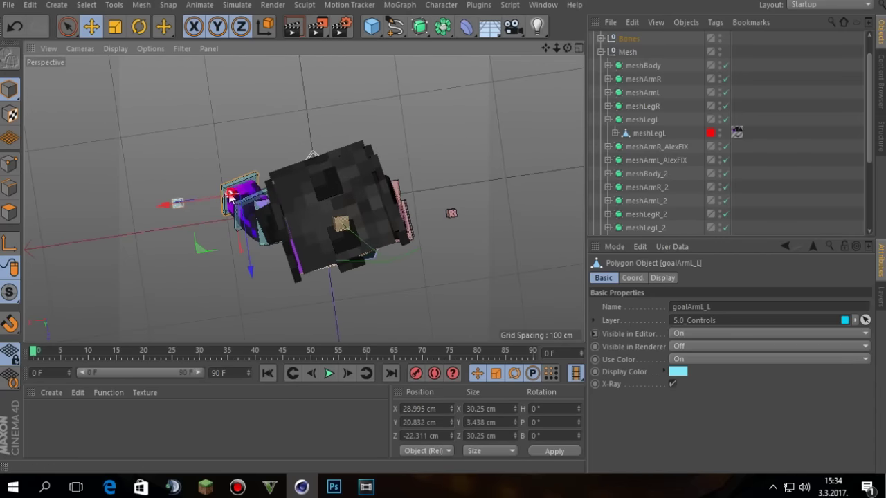
pyautogui.moveTo(227, 193); pyautogui.dragTo(228, 178)
pyautogui.moveTo(570, 48); pyautogui.dragTo(429, 63)
pyautogui.moveTo(556, 48); pyautogui.dragTo(559, 26)
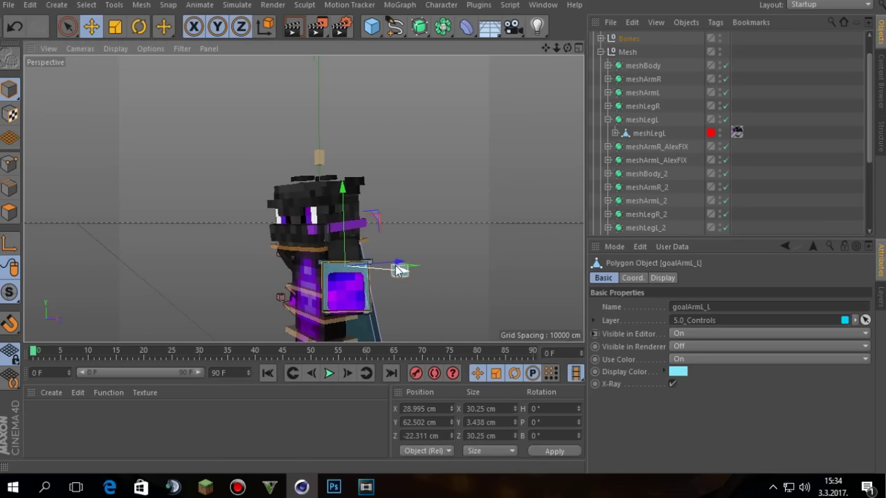
# - Move the left hand control goalArmL_L to about X 21.0, Y 47.4, Z -43.5 cm to stretch the forearm forward, and deselect it
pyautogui.moveTo(400, 269); pyautogui.dragTo(361, 281)
pyautogui.moveTo(567, 48)
pyautogui.mouseDown()
pyautogui.moveTo(562, 42)
pyautogui.moveTo(567, 47)
pyautogui.mouseUp()
pyautogui.moveTo(419, 284); pyautogui.dragTo(349, 244)
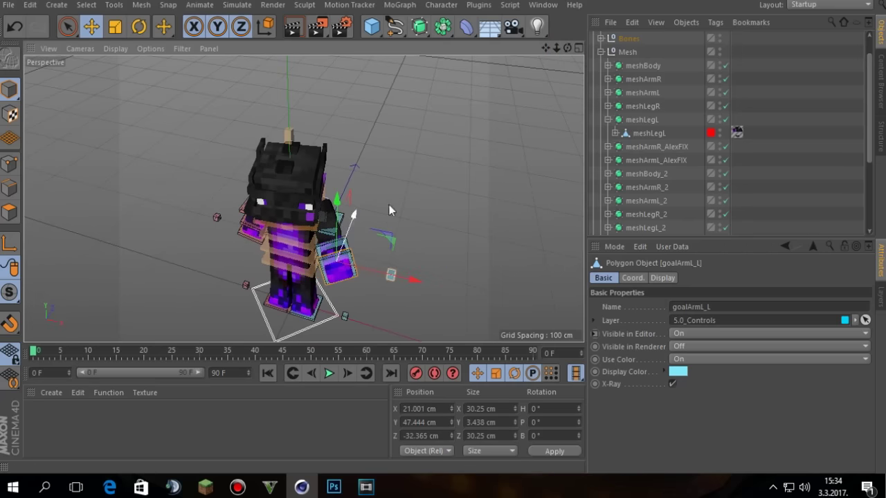
pyautogui.moveTo(564, 47); pyautogui.dragTo(564, 47)
pyautogui.moveTo(331, 277); pyautogui.dragTo(321, 279)
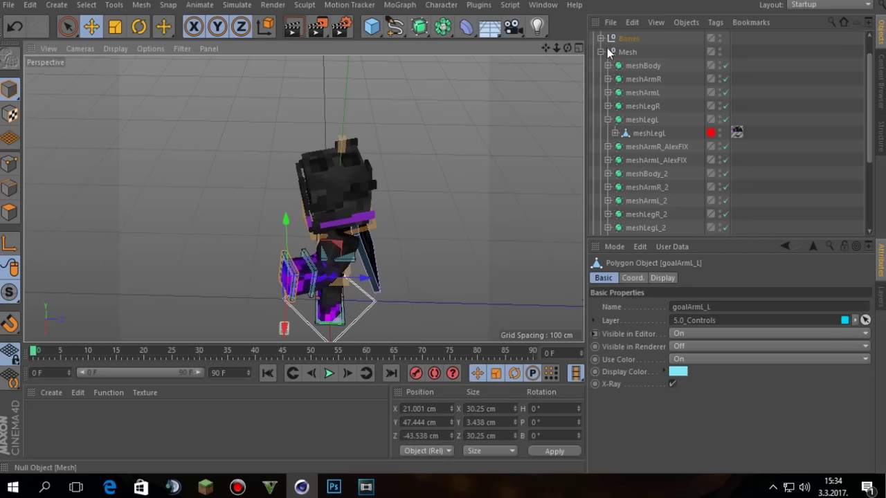
pyautogui.moveTo(567, 48); pyautogui.dragTo(567, 48)
pyautogui.click(489, 211)
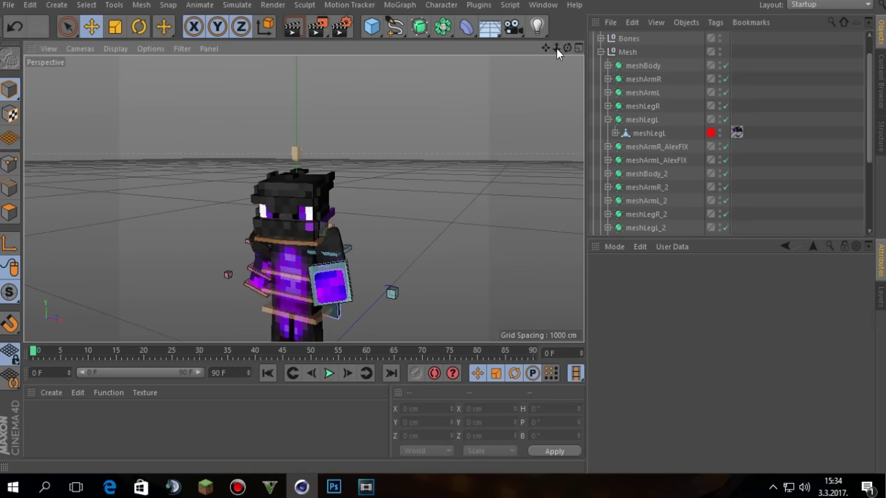
# - Rotate the left hand control goalArmL_L so that the character's left hand tilts, and deselect it
pyautogui.click(344, 285)
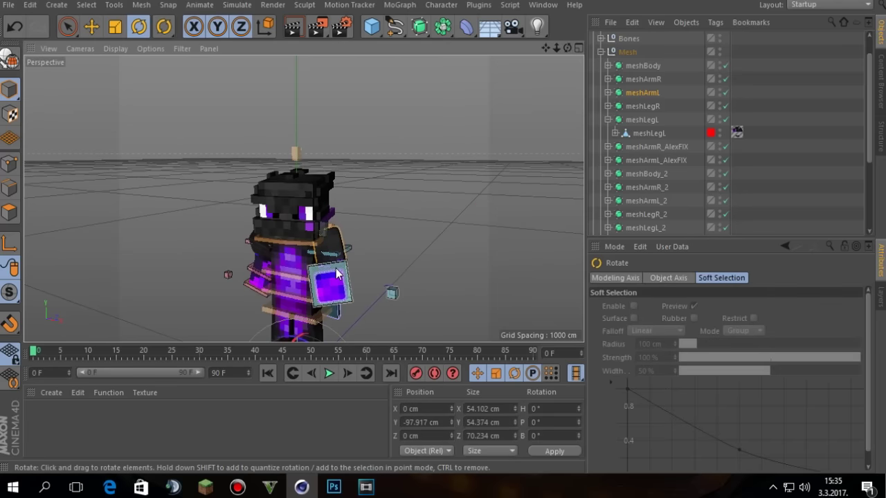
pyautogui.moveTo(556, 49); pyautogui.dragTo(571, 2)
pyautogui.moveTo(363, 320); pyautogui.dragTo(357, 297)
pyautogui.press('e')
pyautogui.click(371, 204)
pyautogui.click(361, 199)
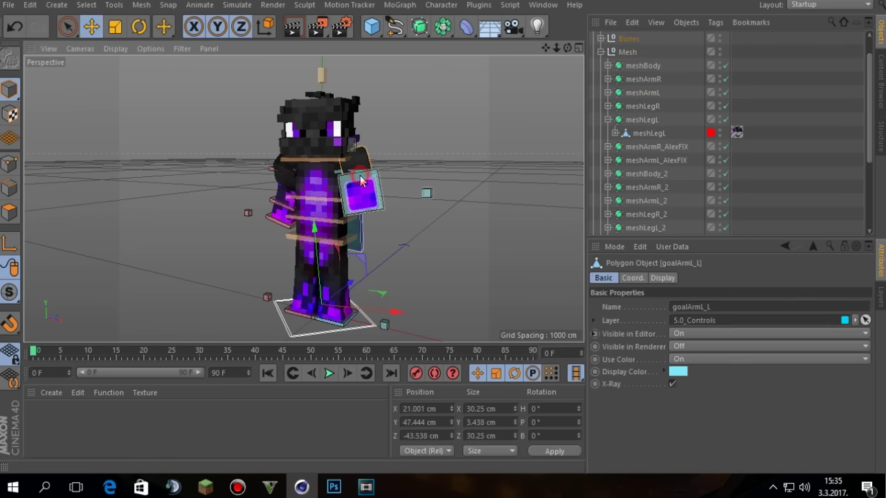
pyautogui.press('r')
pyautogui.moveTo(405, 173); pyautogui.dragTo(402, 156)
pyautogui.click(253, 249)
pyautogui.press('e')
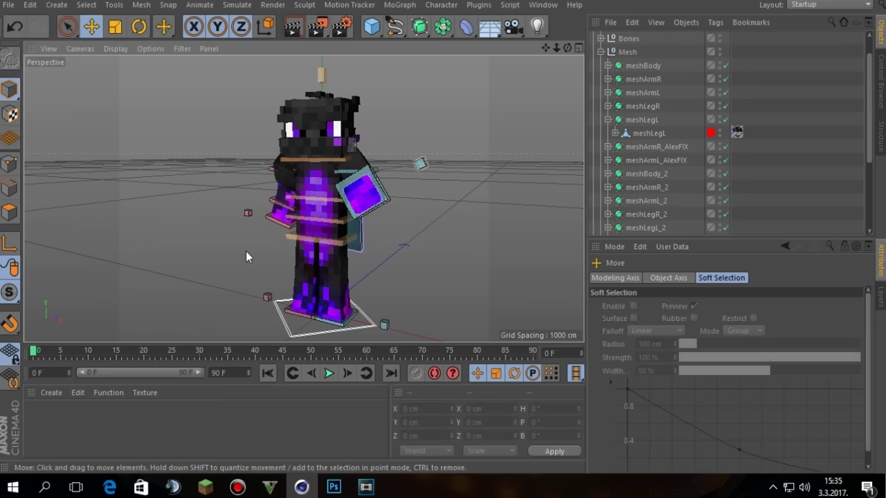
# - Rotate the right hand control slightly to turn the character's right hand, and deselect it
pyautogui.click(280, 220)
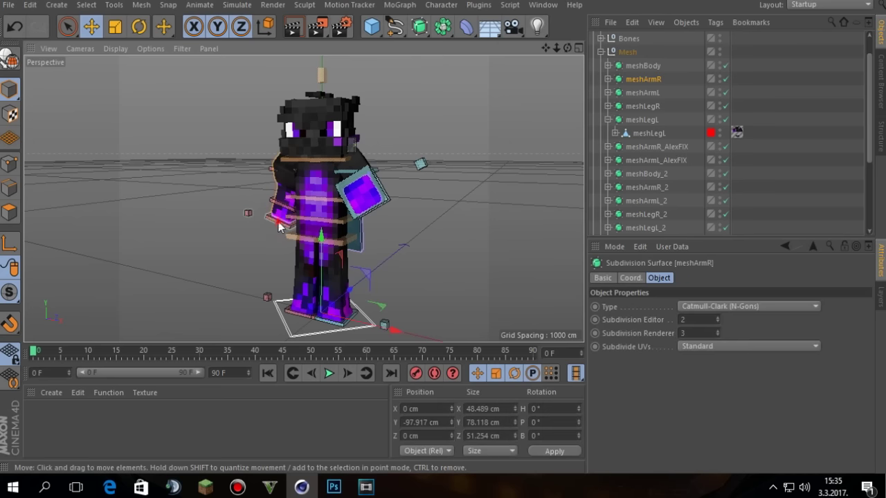
pyautogui.click(279, 222)
pyautogui.press('r')
pyautogui.moveTo(320, 200); pyautogui.dragTo(282, 237)
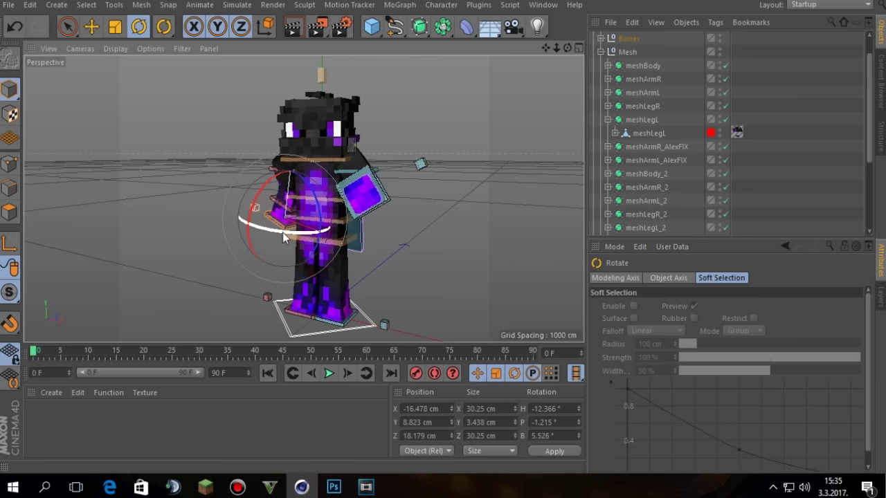
pyautogui.press('e')
pyautogui.click(498, 184)
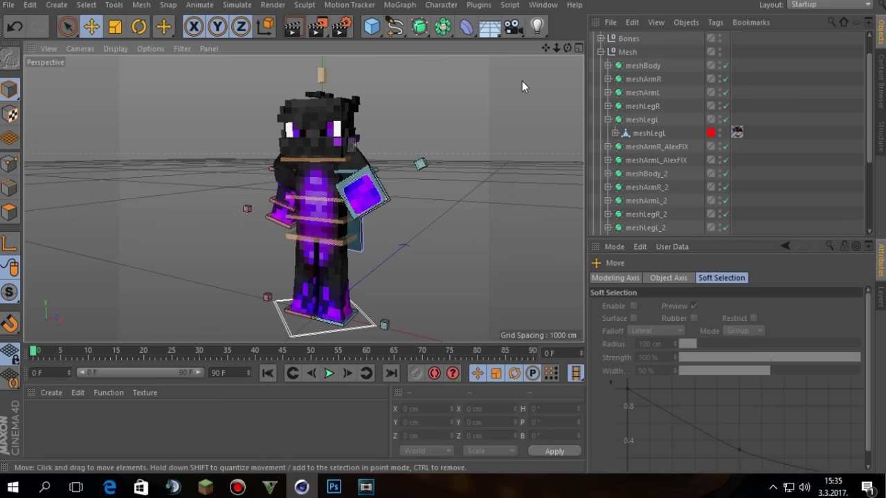
# - Move the left foot control goalLegL to about Y 10.6 cm and Z 34.6 cm to set the left leg back
pyautogui.moveTo(565, 49); pyautogui.dragTo(332, 65)
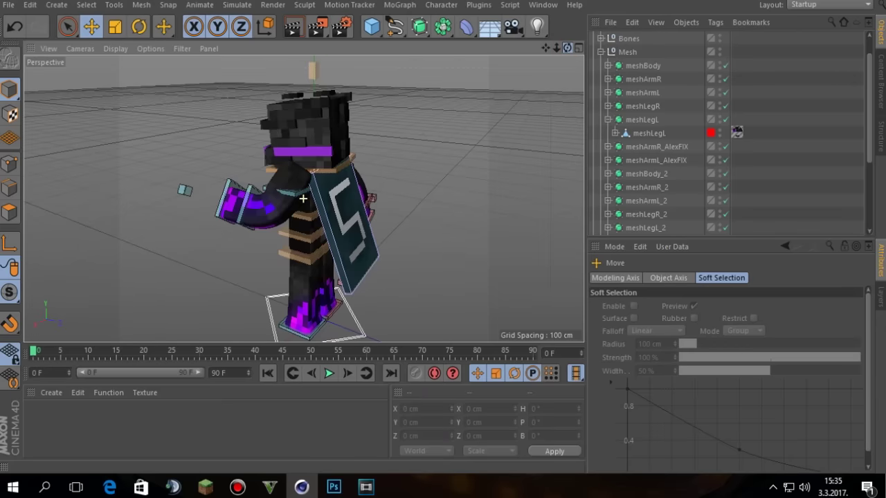
pyautogui.click(313, 337)
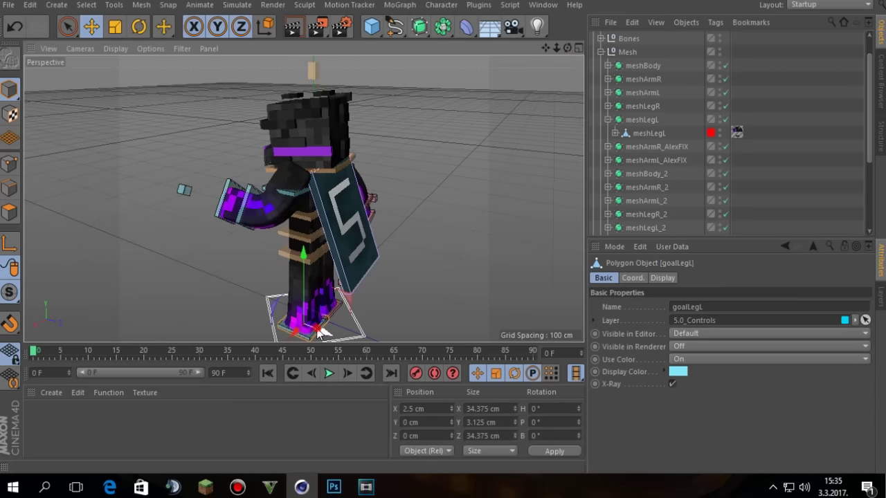
pyautogui.moveTo(316, 333); pyautogui.dragTo(346, 333)
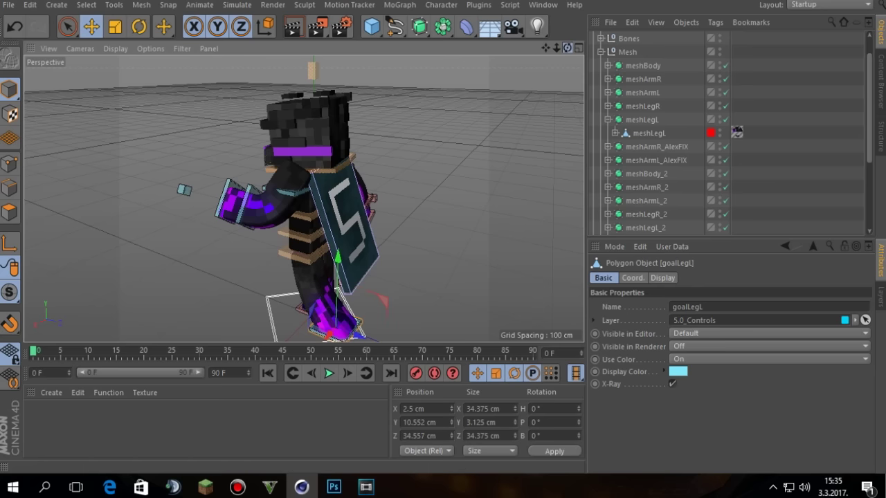
# - Move the right foot control goalLegR to about X 5.9, Y 25.9, Z -20.0 cm to bring the right leg forward
pyautogui.moveTo(567, 48); pyautogui.dragTo(488, 0)
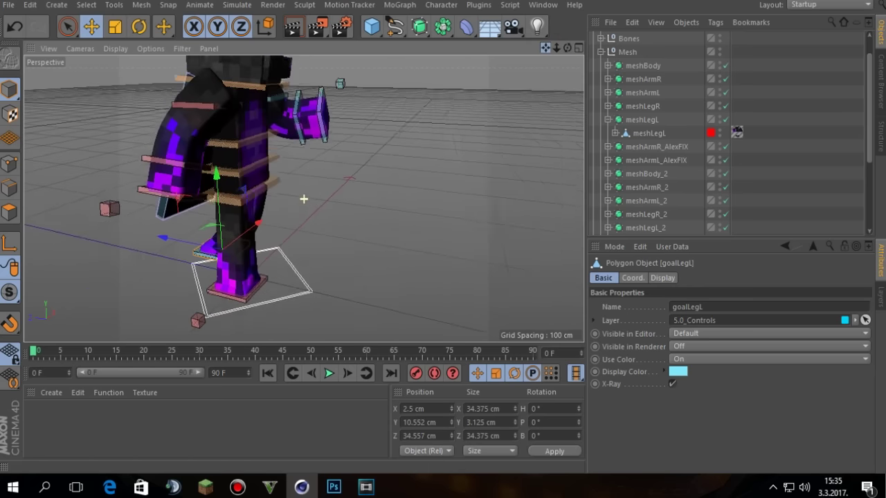
pyautogui.keyDown('alt'); pyautogui.moveTo(290, 323); pyautogui.dragTo(291, 311, button='middle'); pyautogui.keyUp('alt')
pyautogui.click(291, 311)
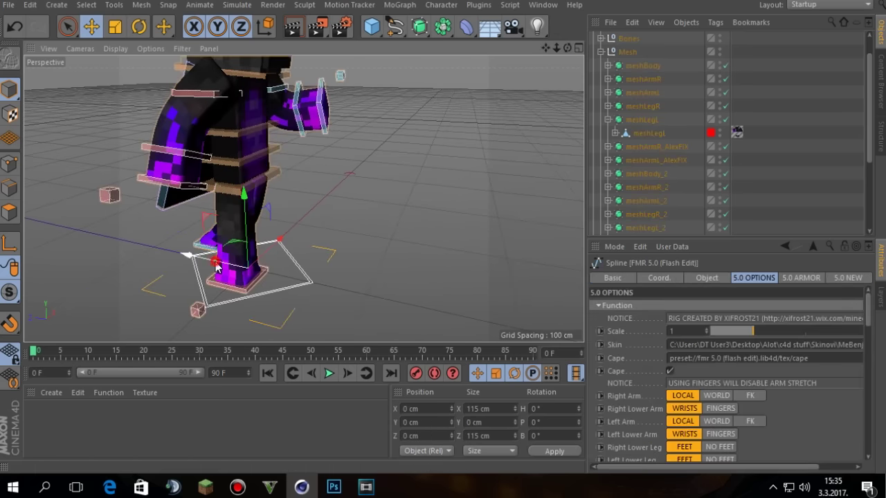
pyautogui.moveTo(216, 264); pyautogui.dragTo(276, 217)
pyautogui.click(238, 280)
pyautogui.moveTo(567, 48); pyautogui.dragTo(429, 48)
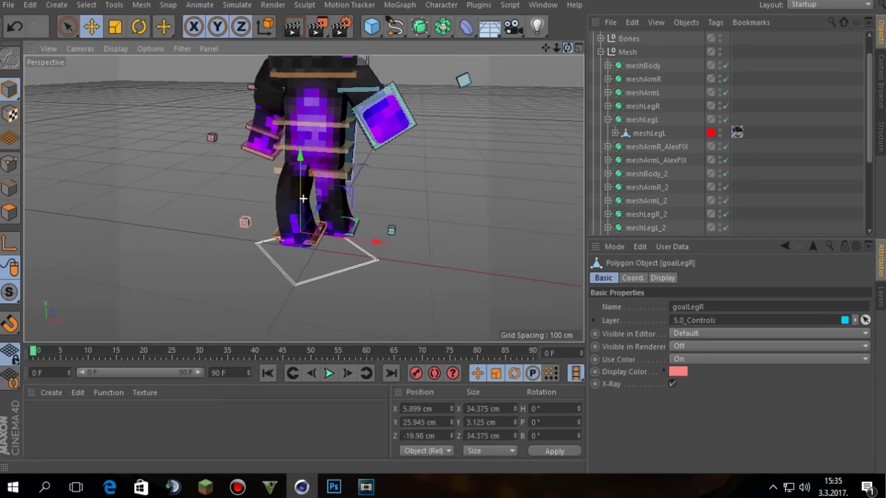
# - Rotate the right foot control goalLegR to turn the foot, and deselect it
pyautogui.keyDown('alt'); pyautogui.moveTo(303, 198); pyautogui.dragTo(298, 226); pyautogui.keyUp('alt')
pyautogui.press('r')
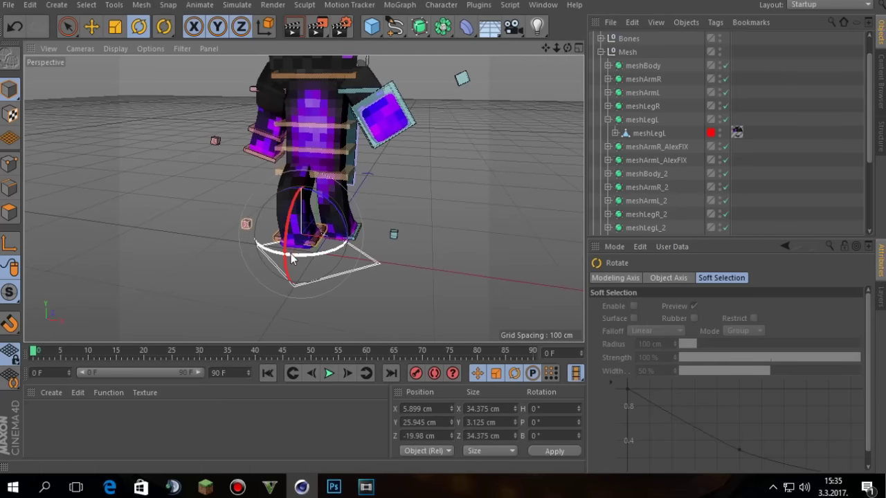
pyautogui.moveTo(292, 258); pyautogui.dragTo(301, 256)
pyautogui.press('e')
pyautogui.click(551, 159)
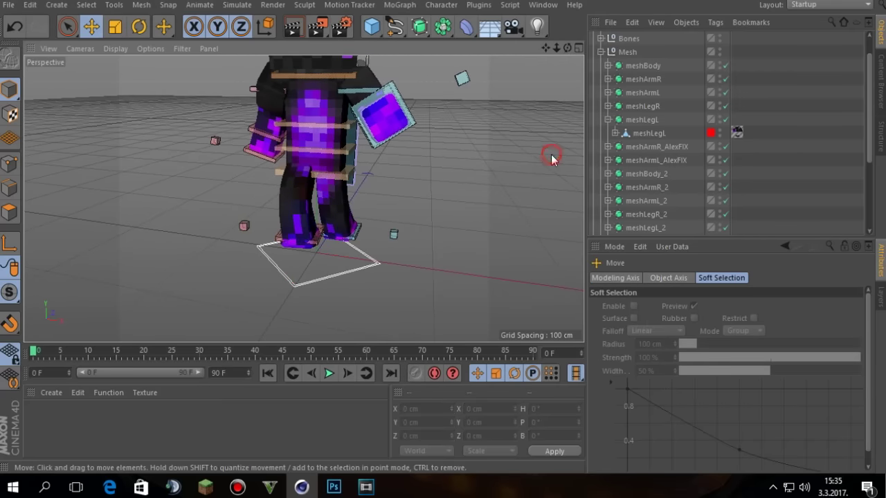
# - Adjust the left foot control's position slightly to refine the walking stance, and deselect it
pyautogui.moveTo(567, 47); pyautogui.dragTo(563, 51)
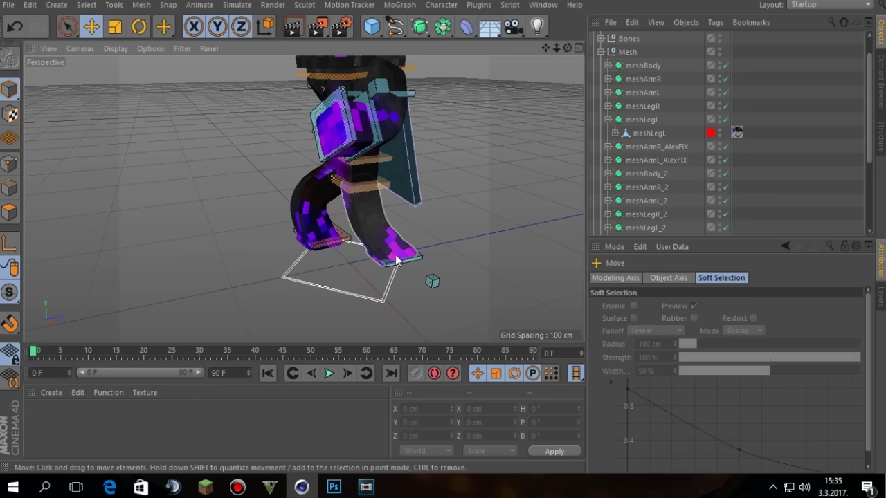
pyautogui.click(397, 260)
pyautogui.moveTo(398, 265); pyautogui.dragTo(408, 250)
pyautogui.click(504, 173)
# - Try to tilt the character's torso by rotating a body control below the chest, and deselect it
pyautogui.moveTo(546, 48); pyautogui.dragTo(585, 49)
pyautogui.click(348, 167)
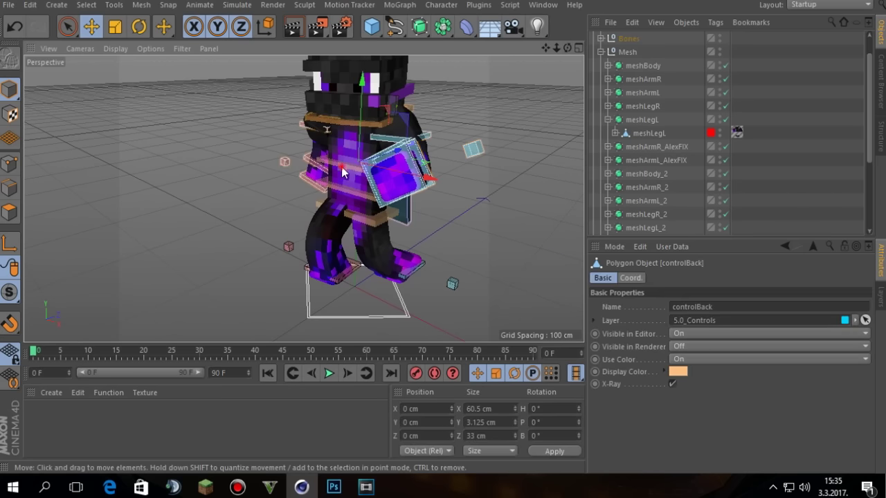
pyautogui.moveTo(568, 47); pyautogui.dragTo(539, 61)
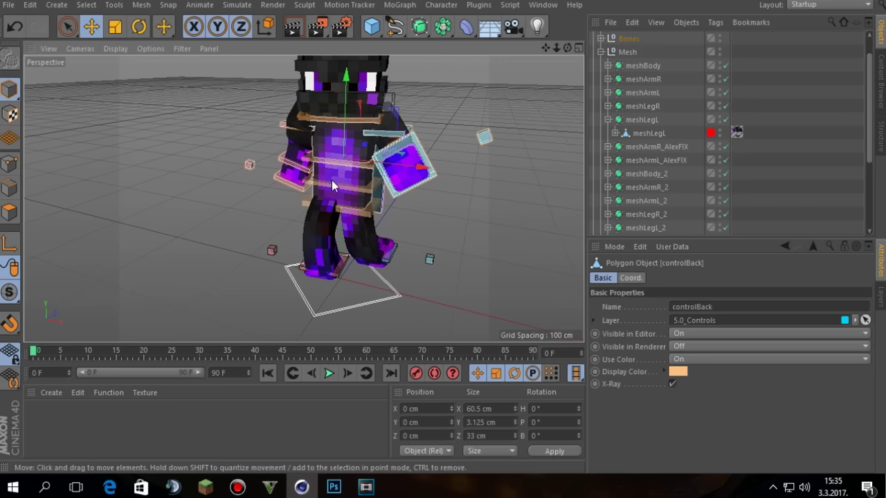
pyautogui.press('r')
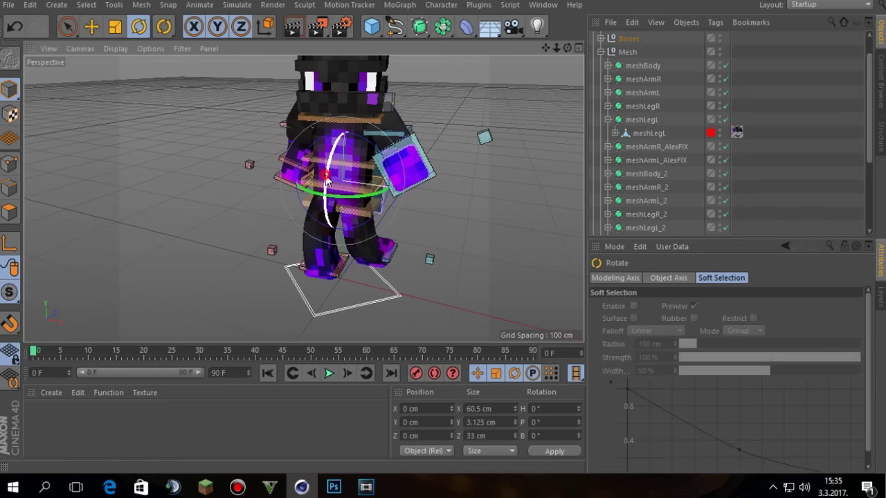
pyautogui.moveTo(328, 178); pyautogui.dragTo(337, 184)
pyautogui.press('e')
pyautogui.click(492, 154)
# - Rotate the mid-torso control so that the character's upper body leans forward, and deselect it
pyautogui.click(352, 164)
pyautogui.press('r')
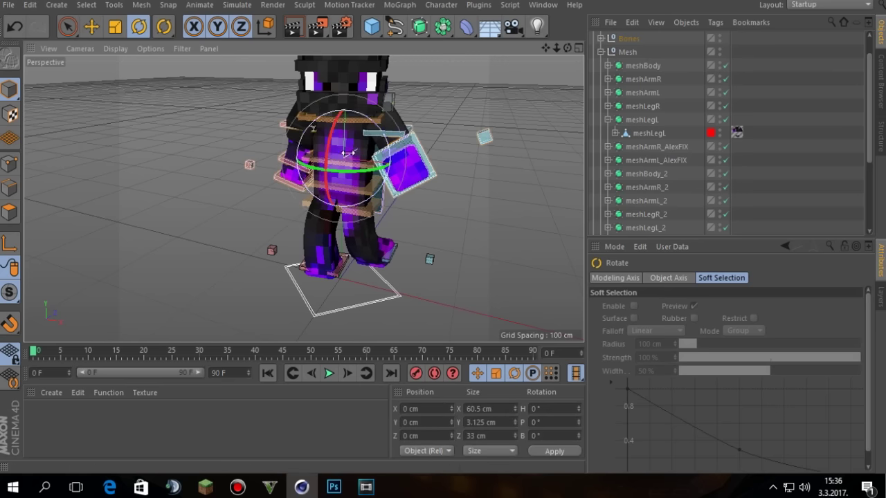
pyautogui.moveTo(328, 157); pyautogui.dragTo(328, 159)
pyautogui.press('e')
pyautogui.click(526, 113)
pyautogui.moveTo(567, 48); pyautogui.dragTo(579, 81)
pyautogui.moveTo(568, 48)
pyautogui.mouseDown()
pyautogui.moveTo(588, 31)
pyautogui.moveTo(555, 32)
pyautogui.moveTo(564, 16)
pyautogui.moveTo(573, 43)
pyautogui.mouseUp()
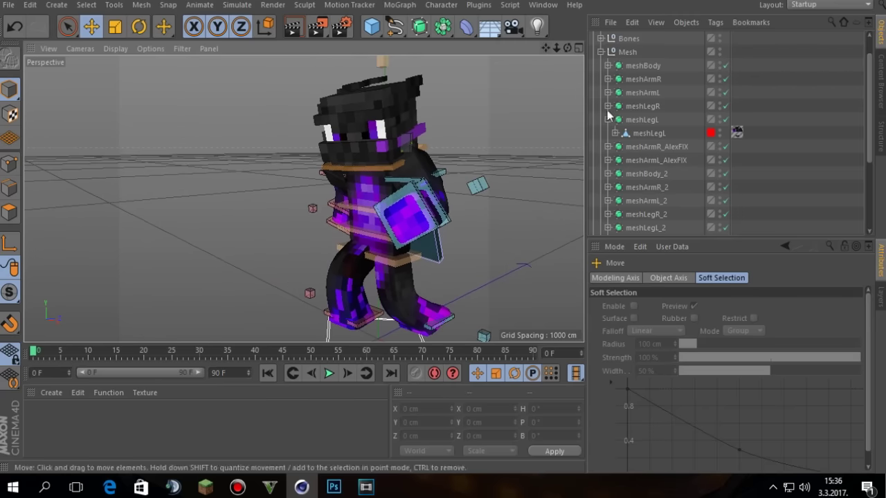
# - Select the whole FMR 5.0 rig, review its 5.0 options and collapse its Mesh group in the object hierarchy
pyautogui.click(881, 74)
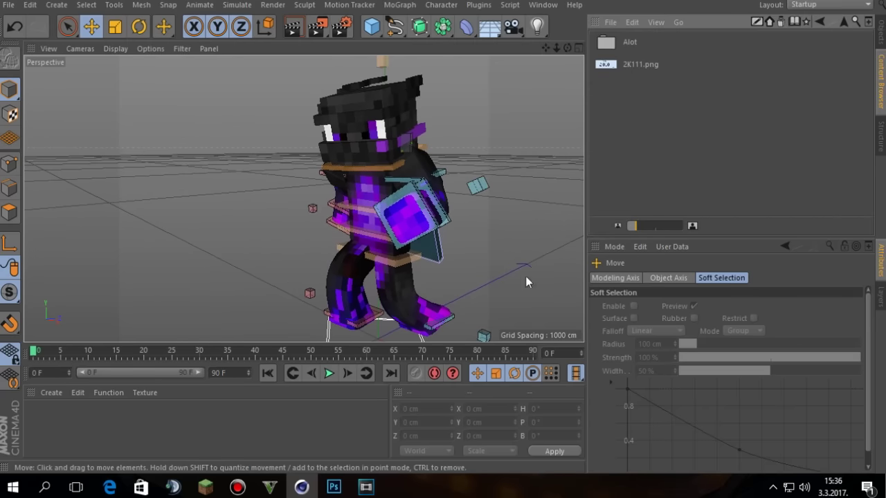
pyautogui.click(351, 339)
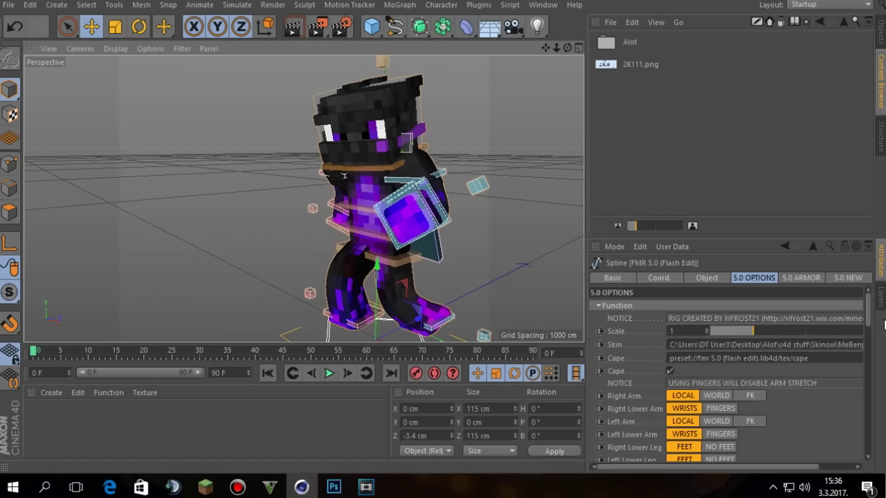
pyautogui.moveTo(870, 324); pyautogui.dragTo(867, 256)
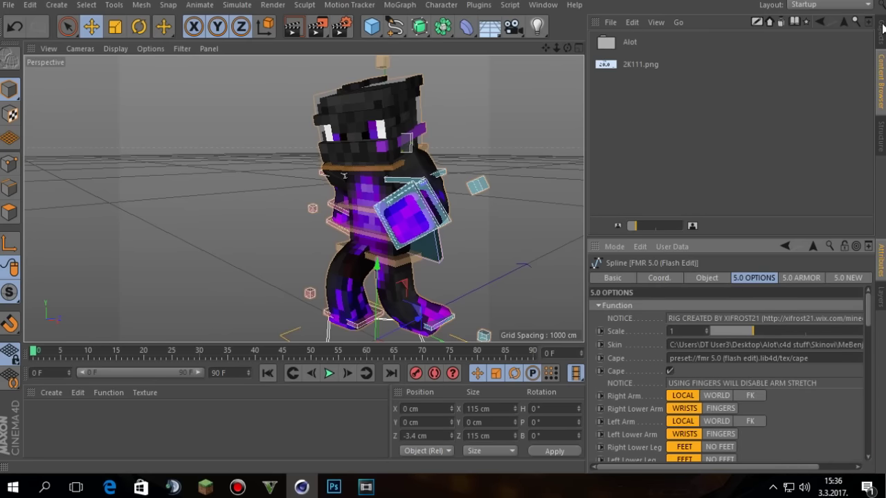
pyautogui.click(882, 28)
pyautogui.click(601, 52)
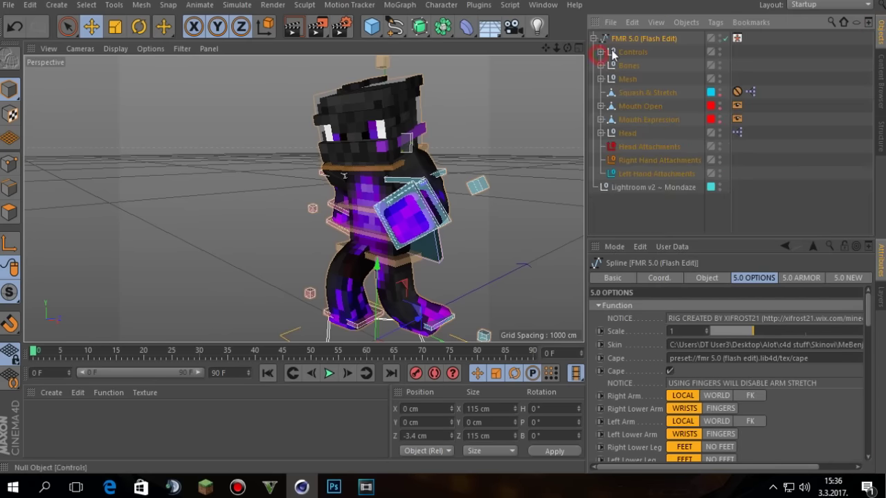
# - Add the gold_sword object from the InfiniteGoldSword preset library to the scene
pyautogui.click(877, 92)
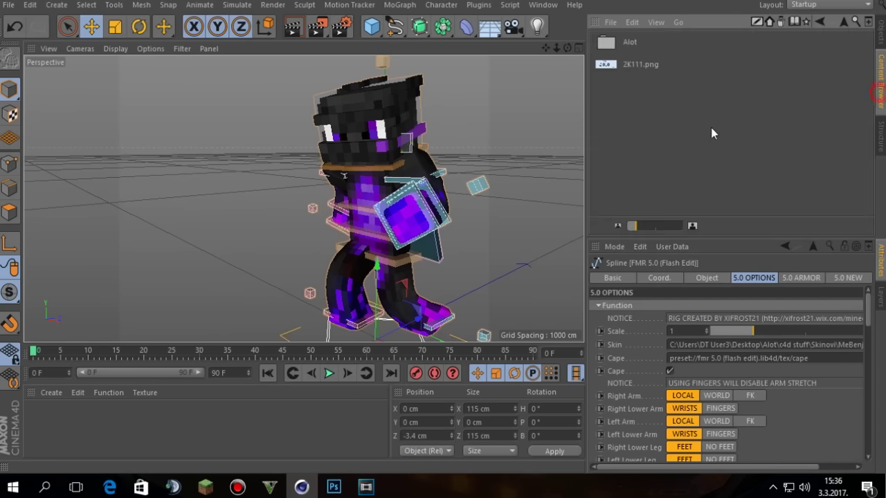
pyautogui.click(820, 23)
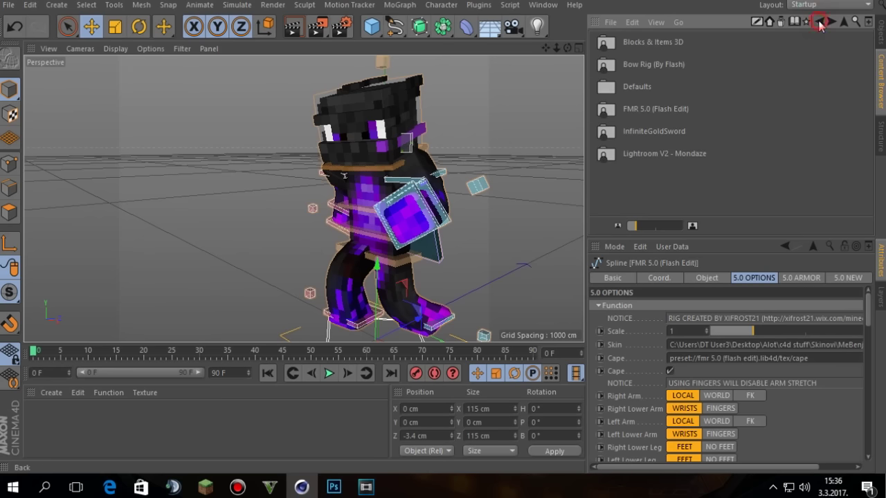
pyautogui.doubleClick(665, 133)
pyautogui.moveTo(558, 48); pyautogui.dragTo(484, 48)
pyautogui.moveTo(634, 65); pyautogui.dragTo(521, 161)
pyautogui.moveTo(479, 259); pyautogui.dragTo(474, 263)
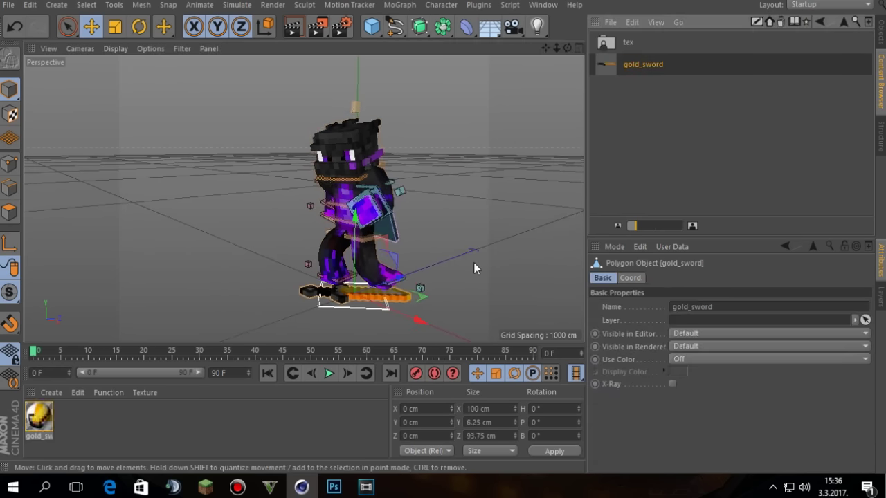
# - Raise the gold sword to about Y 46.3 cm and rotate it to about -185.1° heading, -28.7° pitch and -60.4° bank
pyautogui.moveTo(353, 275); pyautogui.dragTo(353, 244)
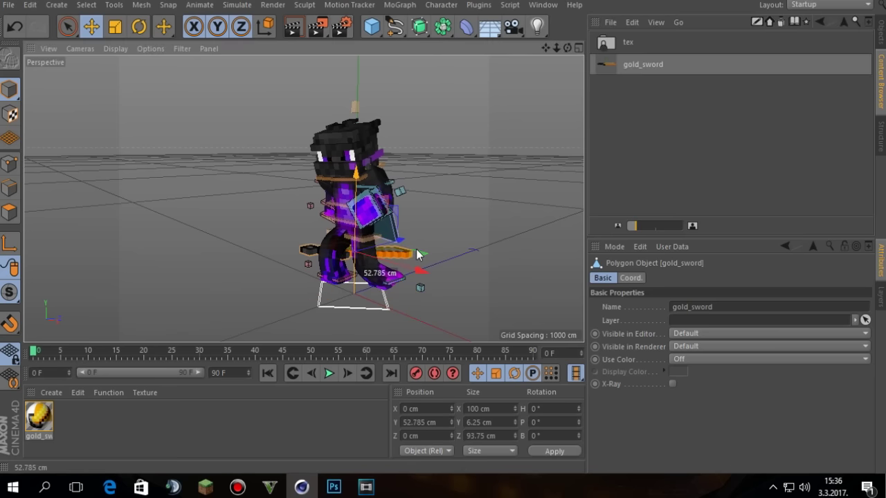
pyautogui.press('r')
pyautogui.moveTo(384, 275); pyautogui.dragTo(327, 255)
pyautogui.moveTo(393, 256); pyautogui.dragTo(330, 261)
pyautogui.moveTo(380, 249); pyautogui.dragTo(367, 261)
pyautogui.press('e')
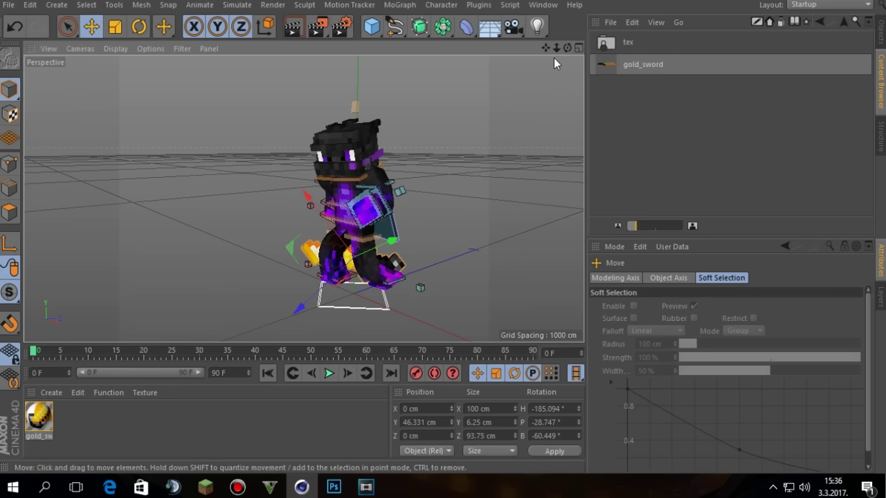
# - Move the gold sword to about X -0.9, Y 112.9, Z -34.6 cm, close to the character's left hand
pyautogui.press('r')
pyautogui.moveTo(567, 47); pyautogui.dragTo(320, 57)
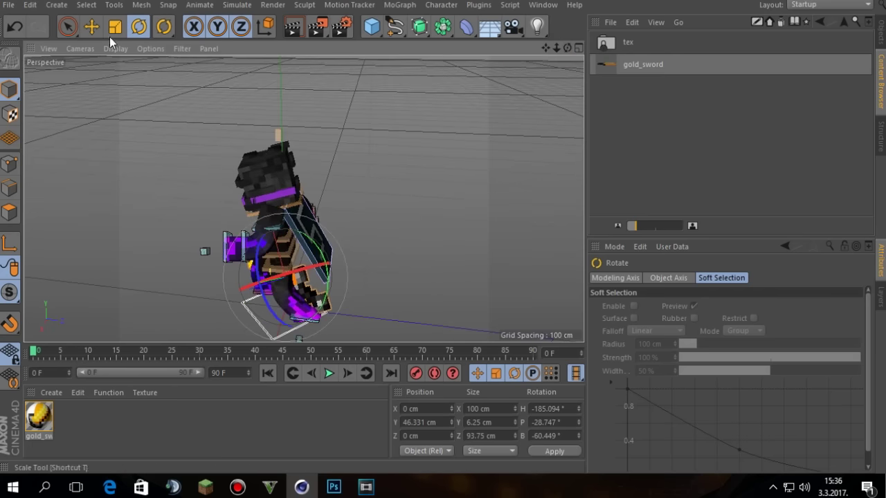
pyautogui.press('e')
pyautogui.moveTo(251, 287); pyautogui.dragTo(212, 215)
pyautogui.moveTo(568, 48); pyautogui.dragTo(656, 25)
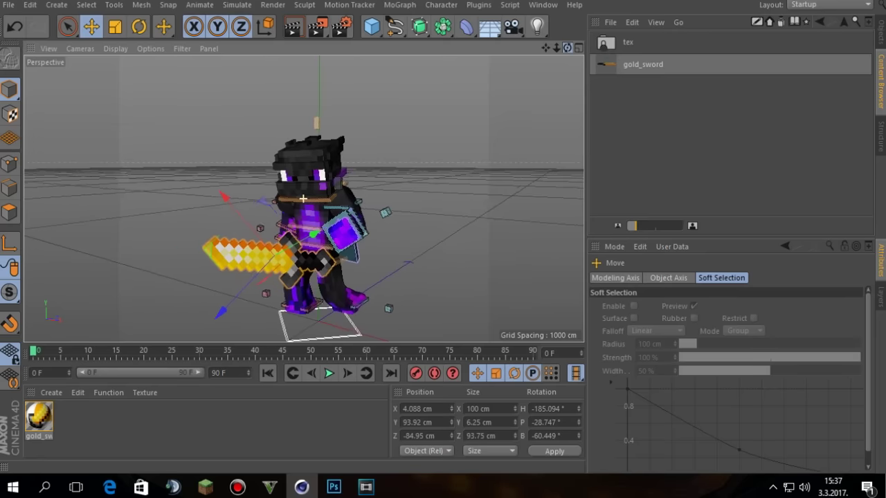
pyautogui.moveTo(290, 247); pyautogui.dragTo(292, 265)
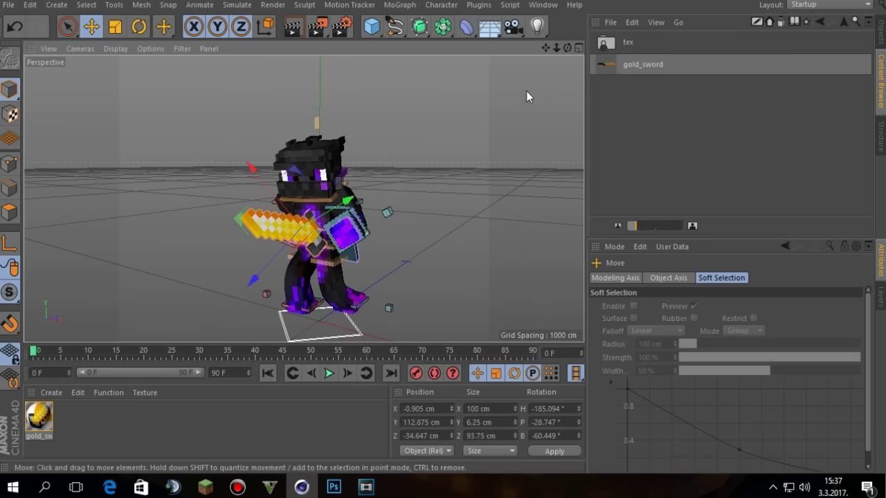
# - Add a camera and move it toward the character to about X -43.6, Y 124.5, Z -263.5 cm
pyautogui.moveTo(567, 47); pyautogui.dragTo(565, 45)
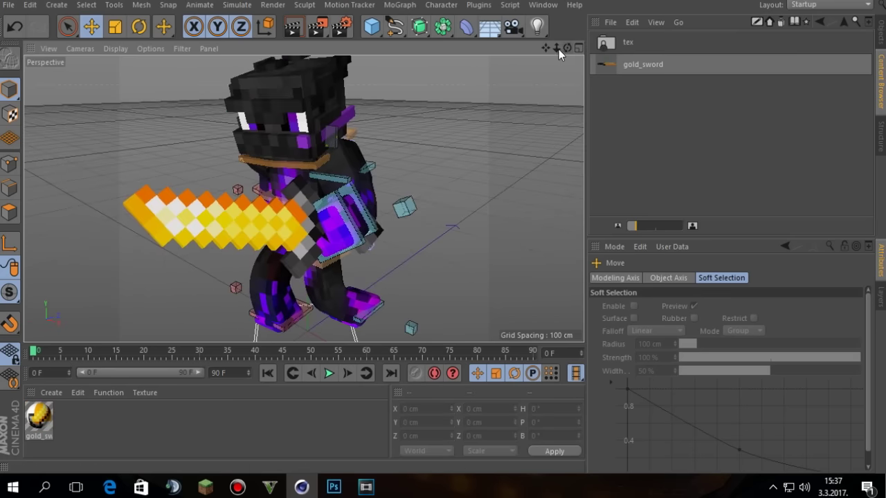
pyautogui.moveTo(558, 49)
pyautogui.mouseDown()
pyautogui.moveTo(567, 47)
pyautogui.moveTo(548, 48)
pyautogui.moveTo(567, 49)
pyautogui.mouseUp()
pyautogui.moveTo(304, 199); pyautogui.dragTo(303, 199)
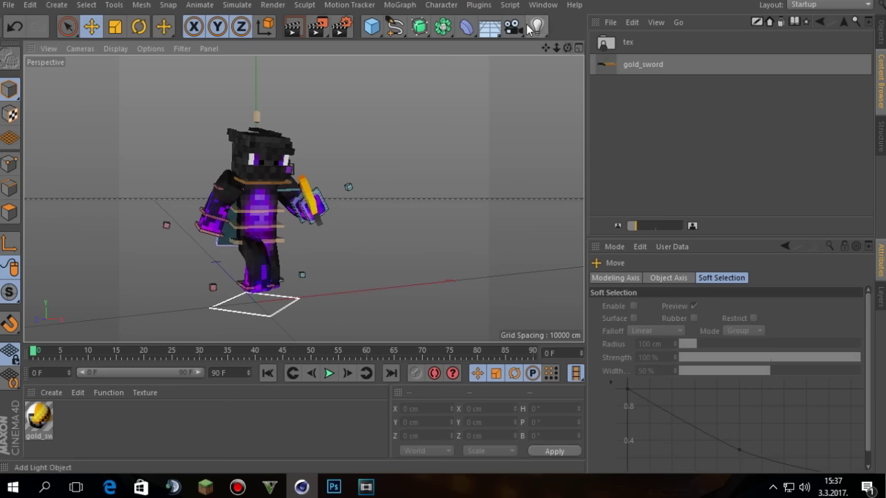
pyautogui.click(511, 28)
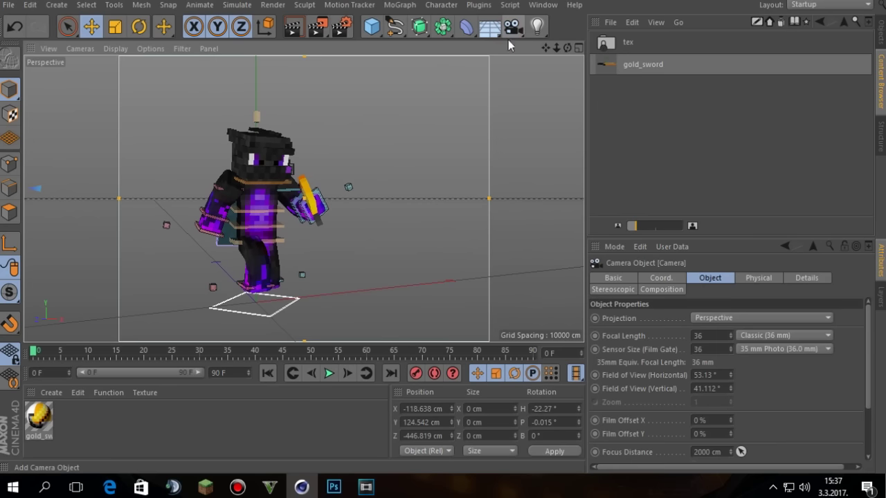
pyautogui.moveTo(569, 48); pyautogui.dragTo(449, 66)
pyautogui.moveTo(129, 161); pyautogui.dragTo(215, 193)
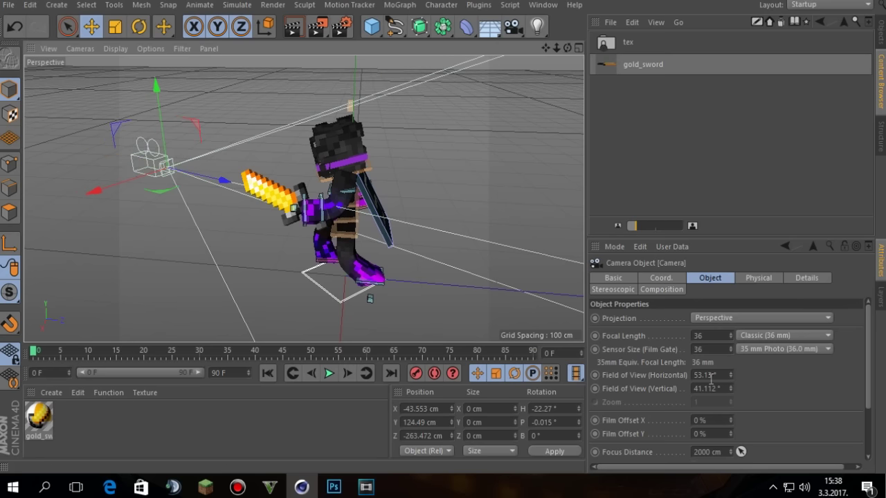
# - Set the camera's horizontal field of view to 116.012° and its vertical one to 84°, then preview the shot through the camera
pyautogui.moveTo(708, 375); pyautogui.dragTo(700, 372)
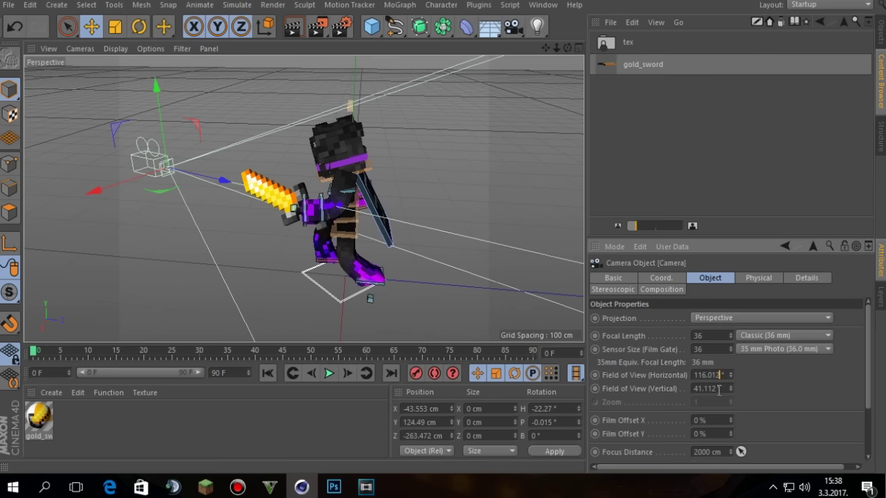
pyautogui.moveTo(705, 388); pyautogui.dragTo(696, 388)
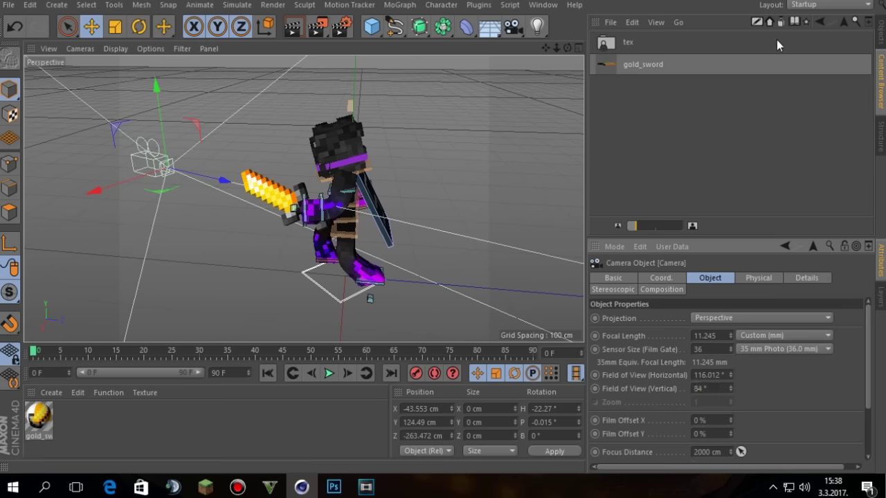
pyautogui.click(881, 31)
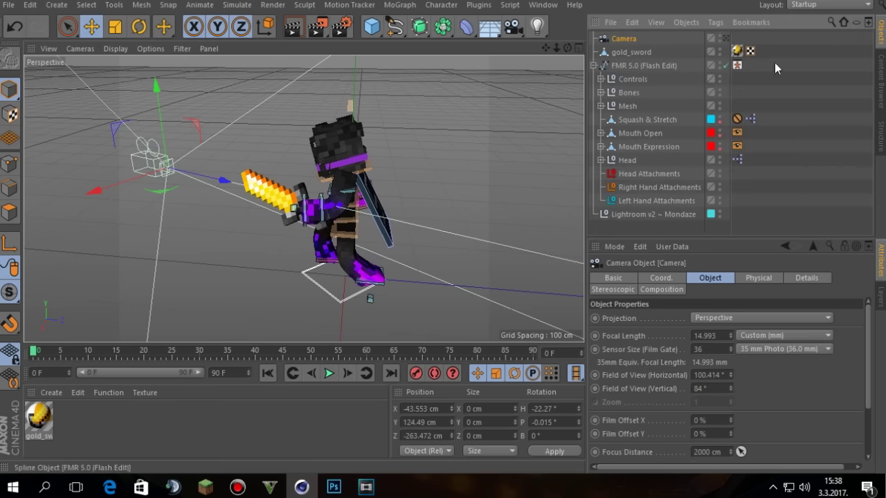
pyautogui.click(725, 39)
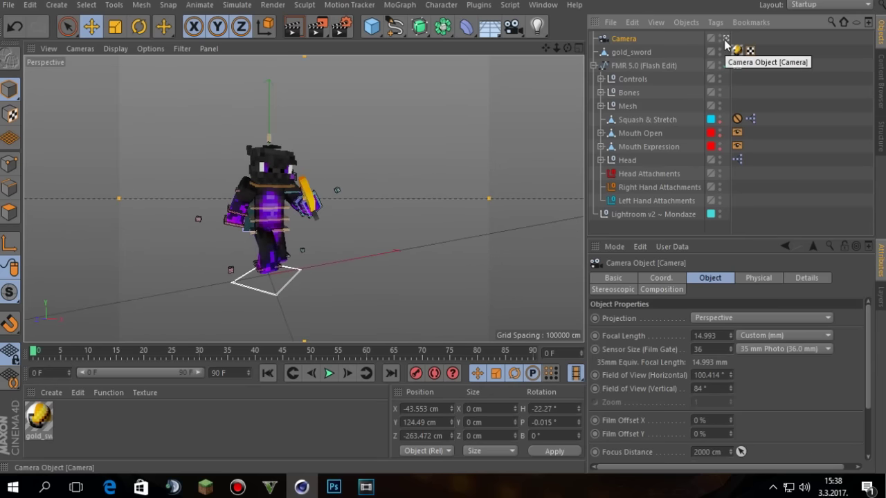
pyautogui.click(725, 39)
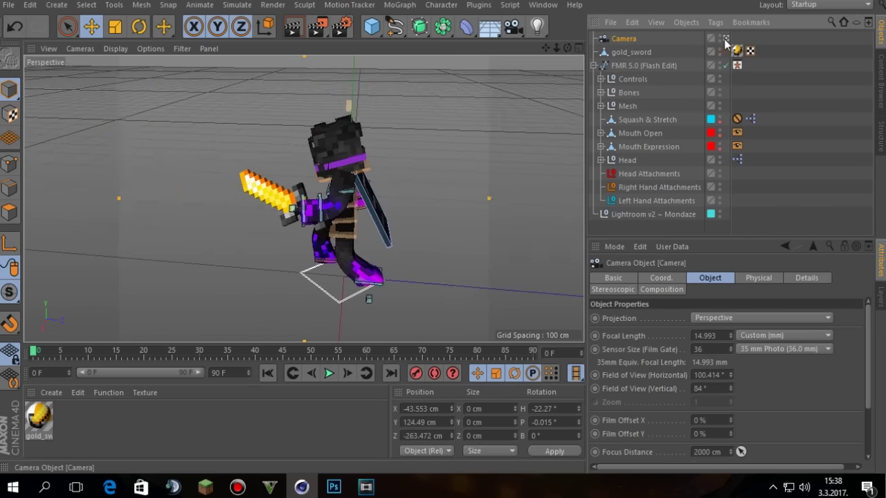
# - Move the camera closer to about X -6.8, Y 124.5, Z -173.6 cm, set its horizontal field of view to 116.012° and preview the shot
pyautogui.moveTo(211, 178); pyautogui.dragTo(271, 198)
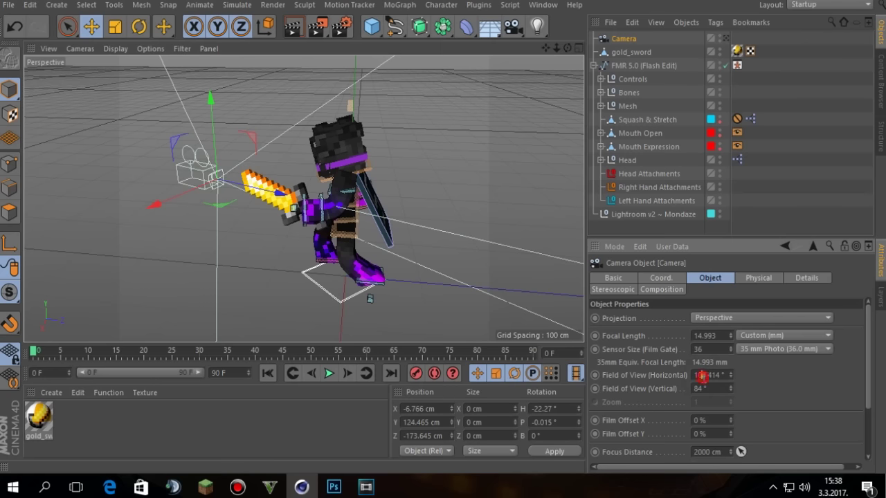
pyautogui.press('BackSpace')
pyautogui.write('1')
pyautogui.press('Right')
pyautogui.press('BackSpace')
pyautogui.write('6')
pyautogui.write('0')
pyautogui.press('Right')
pyautogui.press('Right')
pyautogui.press('BackSpace')
pyautogui.write('2')
pyautogui.press('Return')
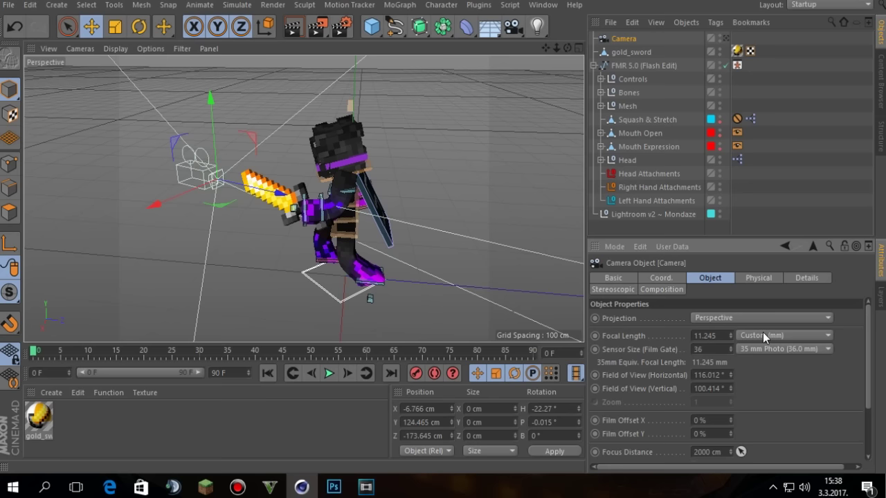
pyautogui.click(725, 38)
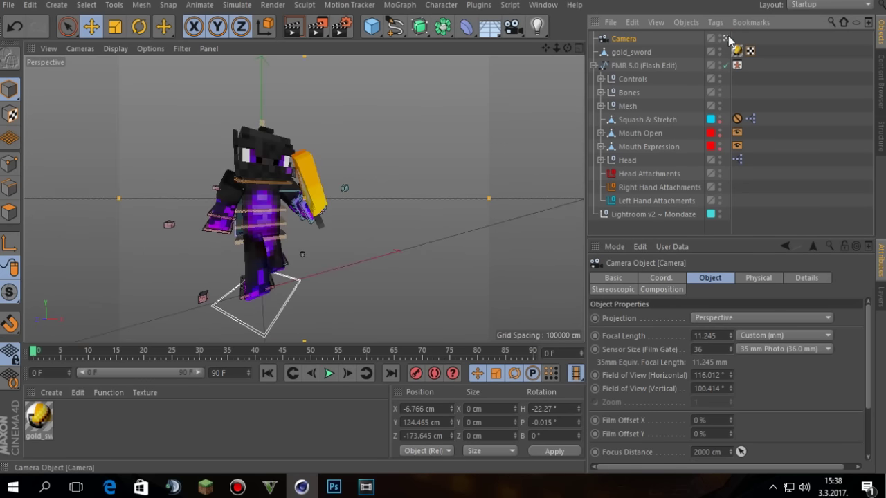
pyautogui.click(727, 39)
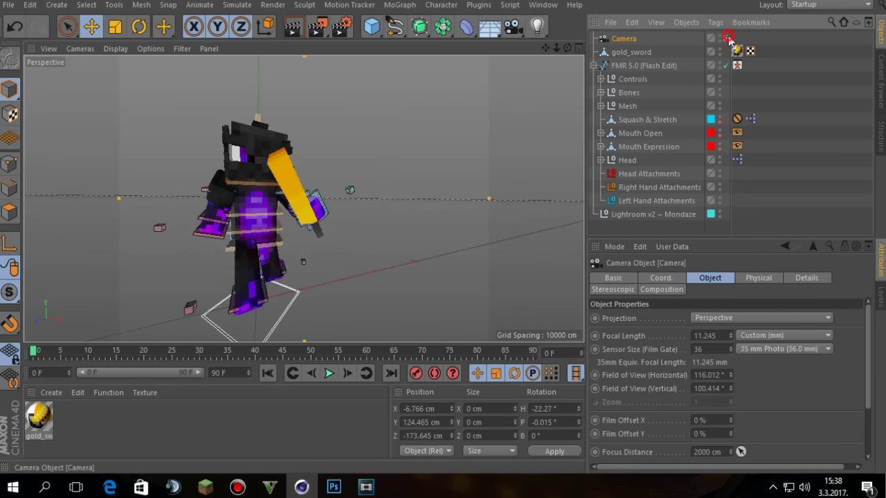
# - Move the camera to about X 105.4, Y 124.5, Z -254.7 cm, rotate it to about 43.1° heading and preview the framing
pyautogui.moveTo(227, 185)
pyautogui.mouseDown()
pyautogui.moveTo(173, 227)
pyautogui.moveTo(209, 182)
pyautogui.mouseUp()
pyautogui.moveTo(567, 47); pyautogui.dragTo(728, 45)
pyautogui.moveTo(275, 308); pyautogui.dragTo(495, 279)
pyautogui.press('r')
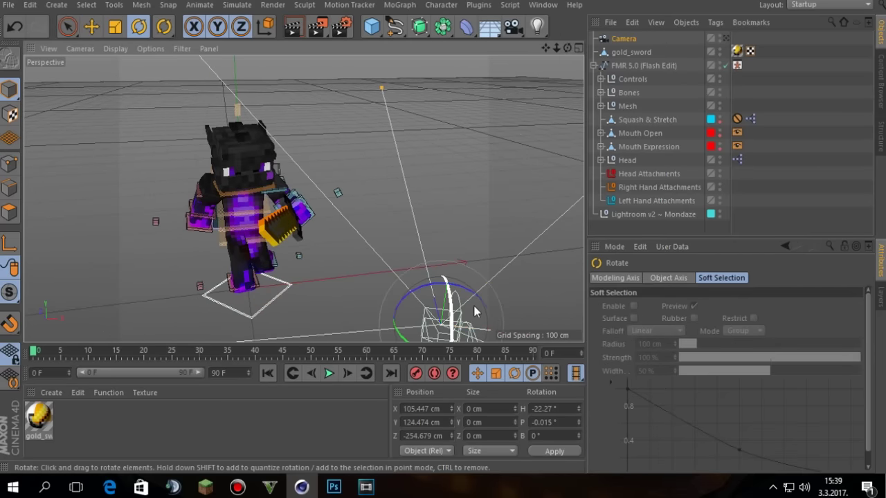
pyautogui.moveTo(556, 47); pyautogui.dragTo(302, 200)
pyautogui.moveTo(370, 294); pyautogui.dragTo(417, 294)
pyautogui.press('e')
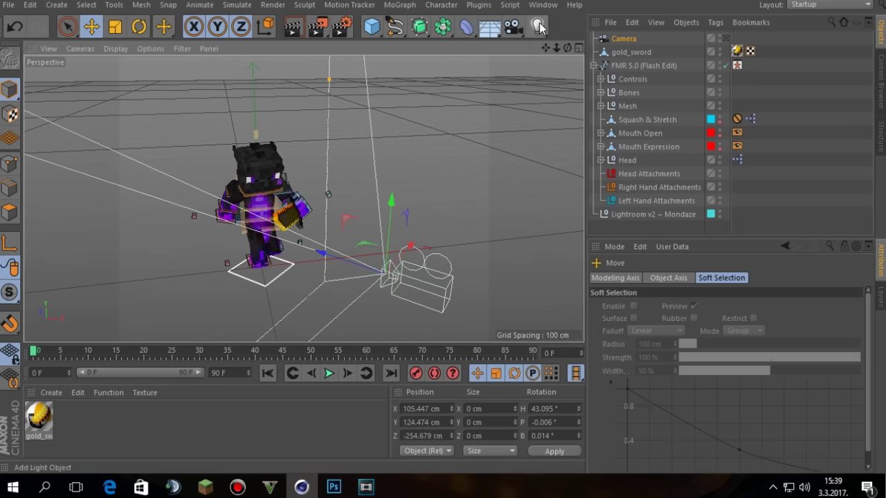
pyautogui.click(723, 39)
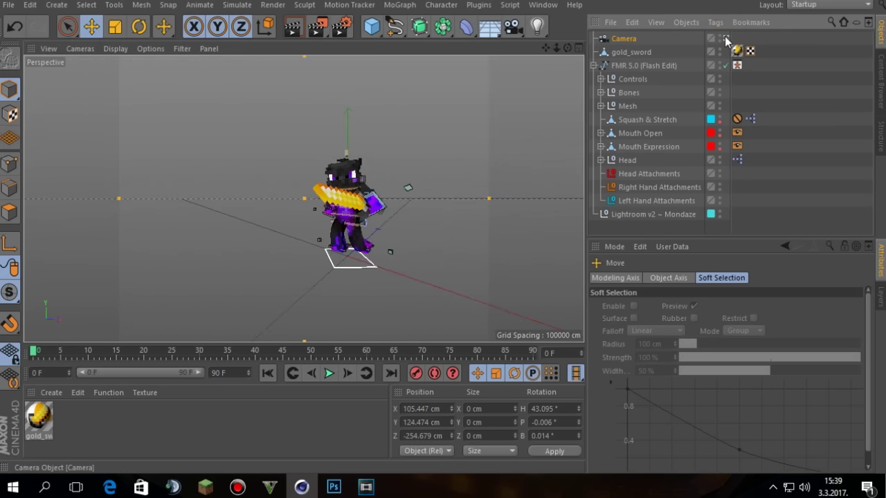
pyautogui.click(725, 38)
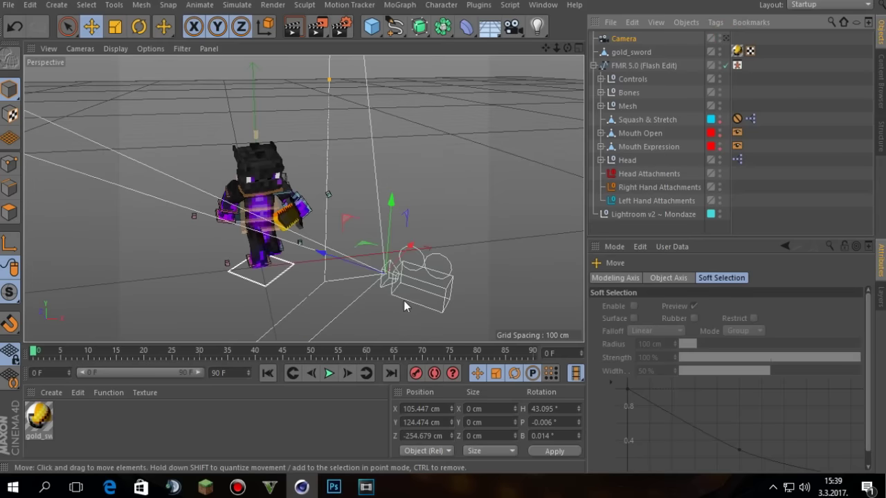
# - Shift the camera closer to the character, to about X 106.2, Y 124.5, Z -158.8 cm, checking the framing through it
pyautogui.moveTo(362, 267); pyautogui.dragTo(463, 148)
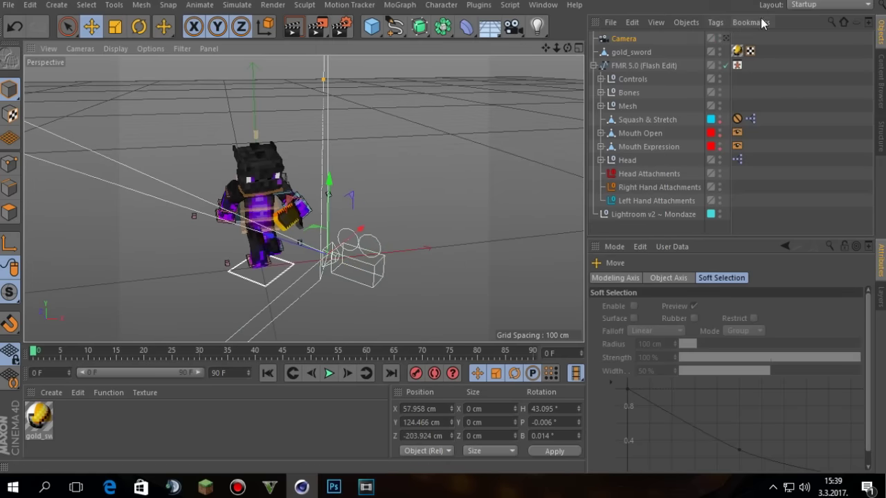
pyautogui.click(726, 39)
pyautogui.click(726, 40)
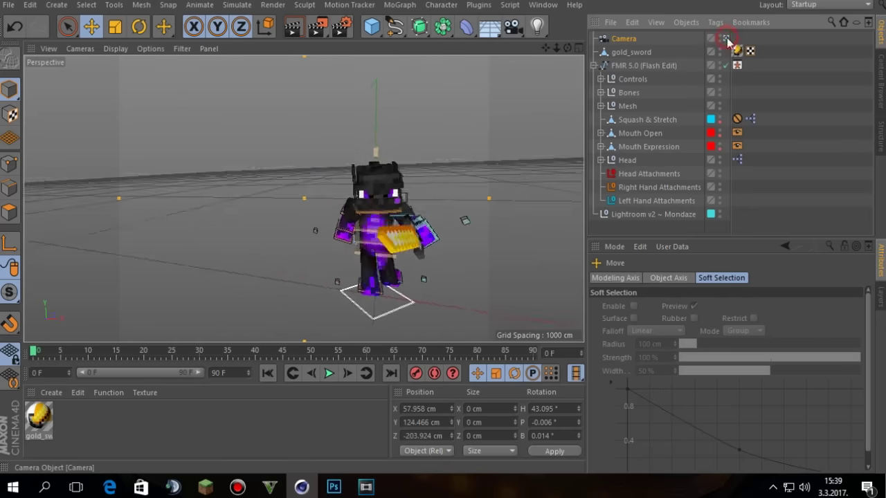
pyautogui.keyDown('alt'); pyautogui.moveTo(548, 61); pyautogui.dragTo(540, 68); pyautogui.keyUp('alt')
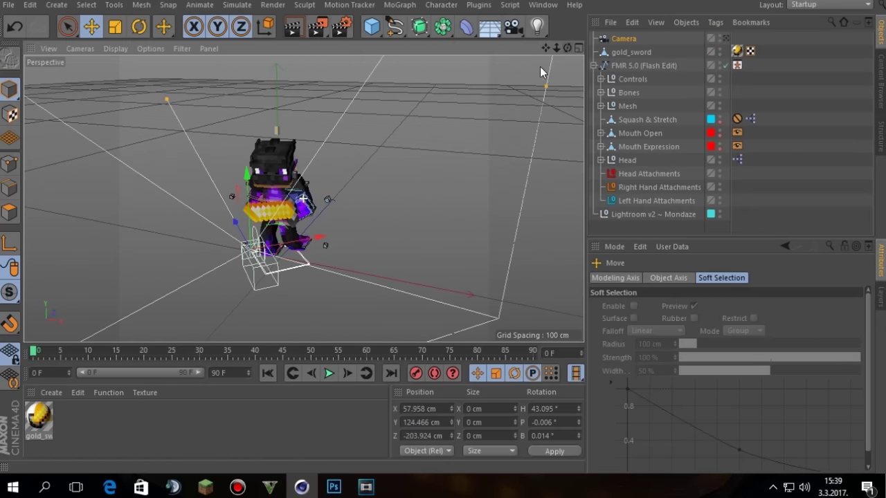
pyautogui.moveTo(300, 240); pyautogui.dragTo(349, 240)
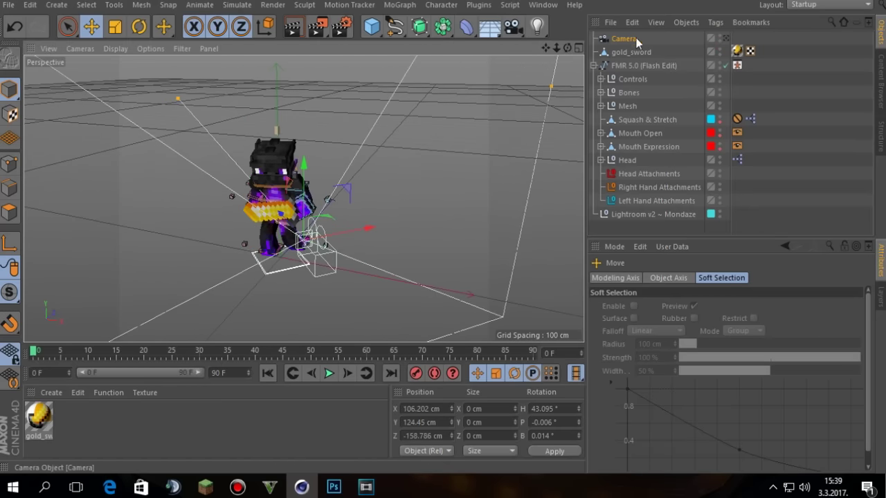
pyautogui.click(726, 39)
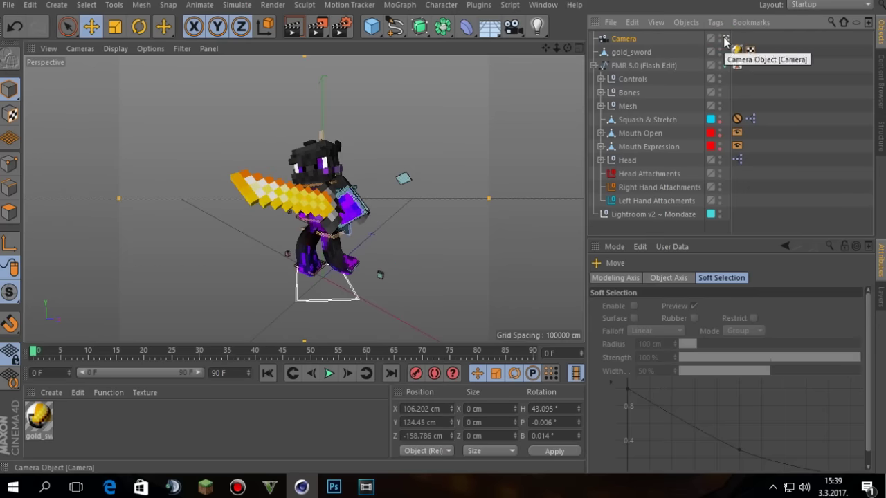
pyautogui.click(726, 39)
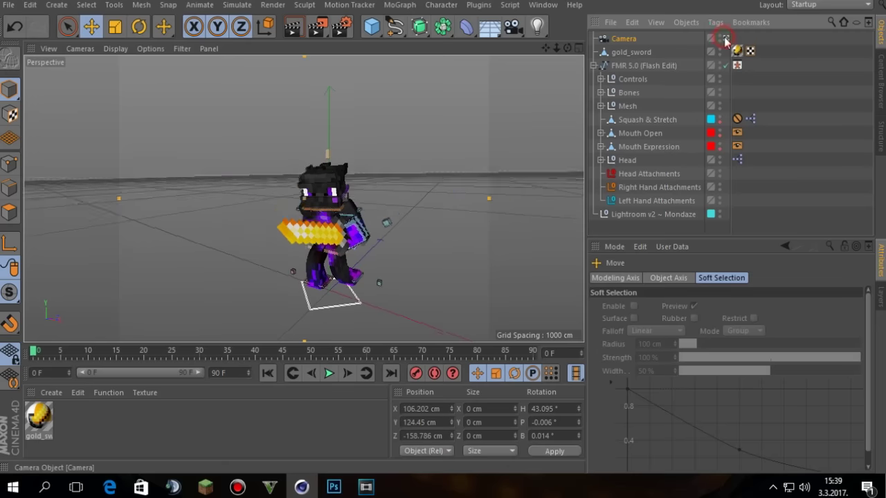
# - Turn the camera to about -6.9° heading and place it in front of the character at about X -6.3, Y 124.5, Z -151.8 cm, previewing the shot
pyautogui.press('r')
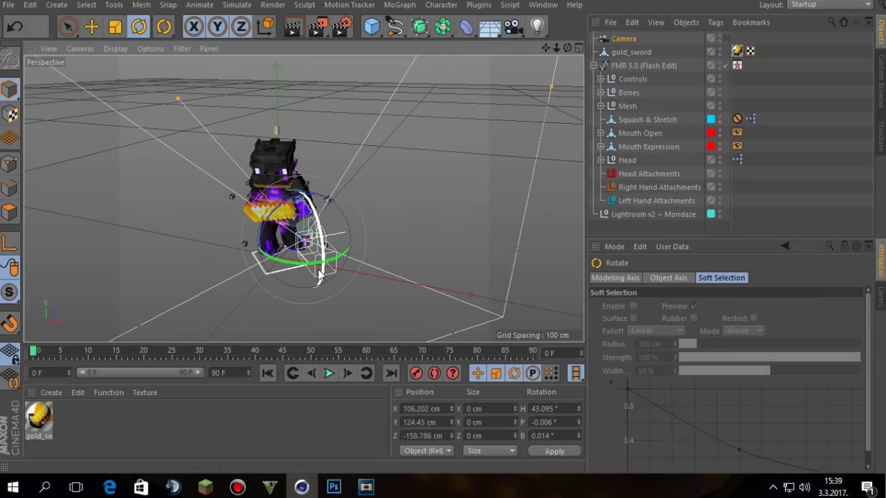
pyautogui.moveTo(331, 261); pyautogui.dragTo(268, 233)
pyautogui.press('e')
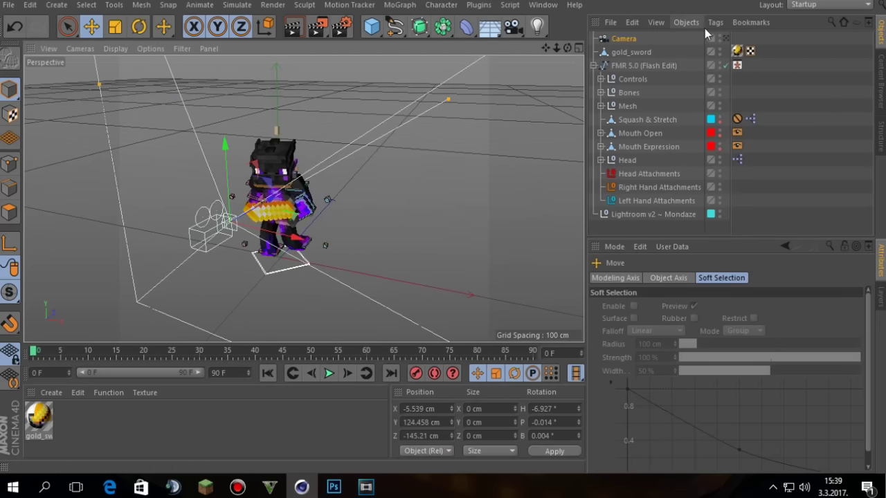
pyautogui.click(726, 40)
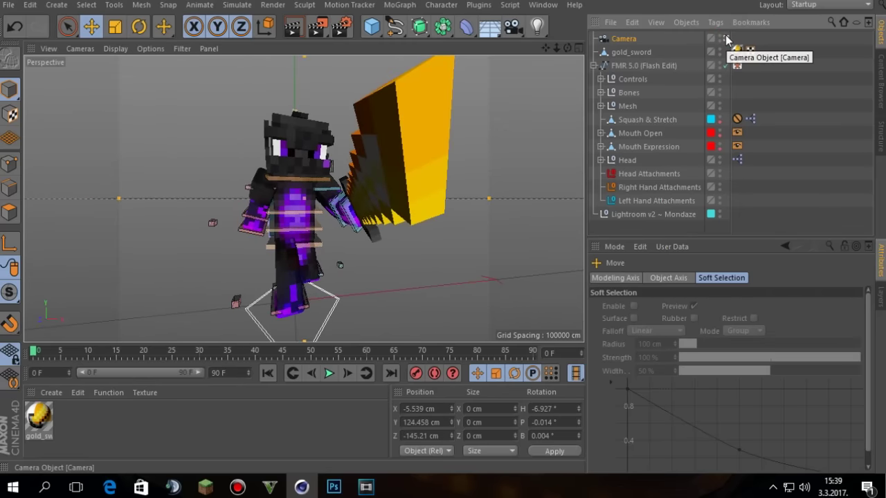
pyautogui.click(725, 40)
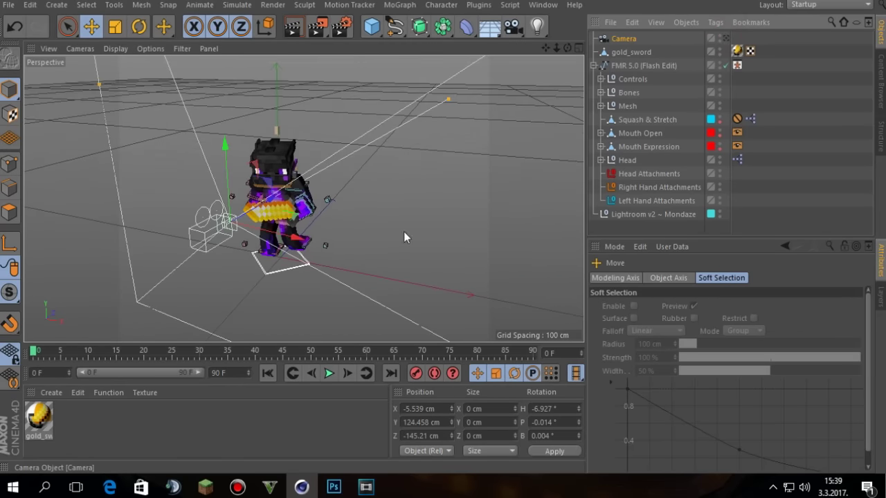
pyautogui.moveTo(243, 219); pyautogui.dragTo(239, 222)
pyautogui.click(725, 39)
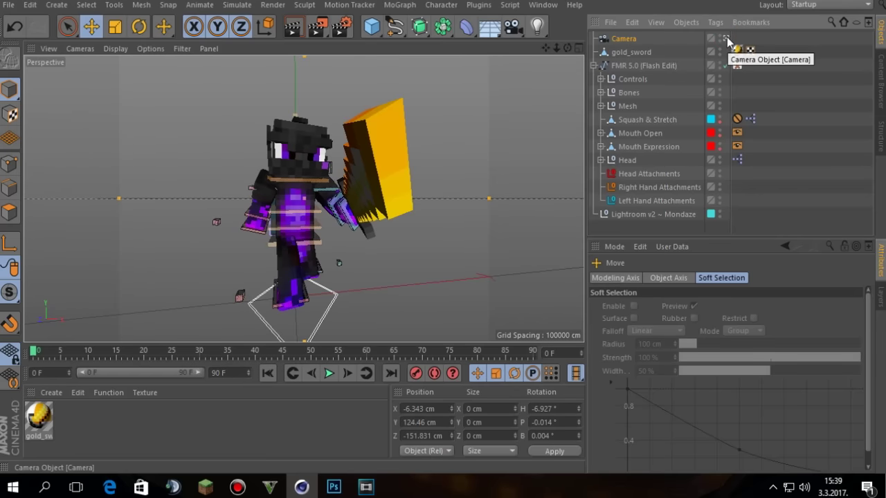
pyautogui.click(726, 39)
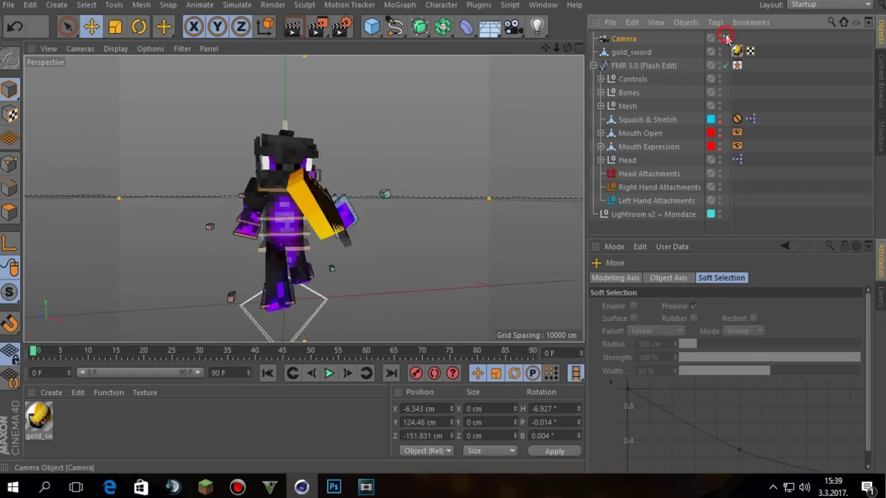
# - Load the Best Settings (Beast PC) render preset from the Lightroom V2 - Mondaze library
pyautogui.click(881, 82)
pyautogui.click(818, 21)
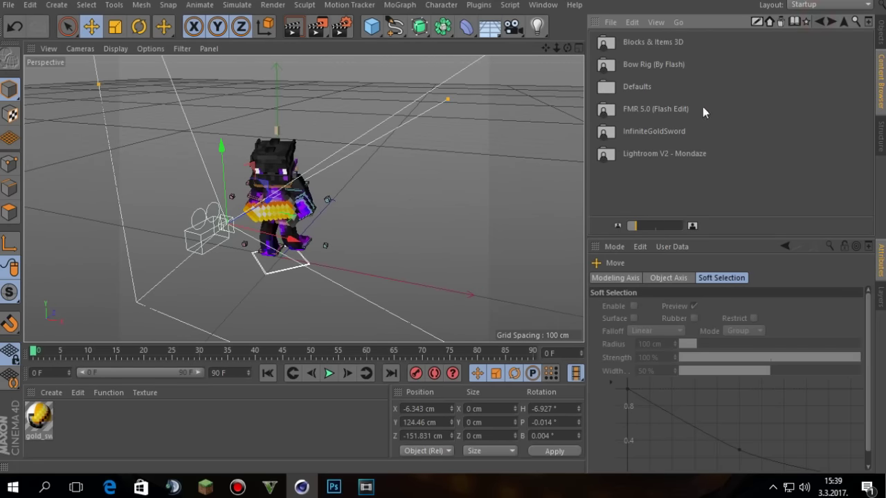
pyautogui.doubleClick(667, 154)
pyautogui.doubleClick(633, 44)
pyautogui.doubleClick(641, 63)
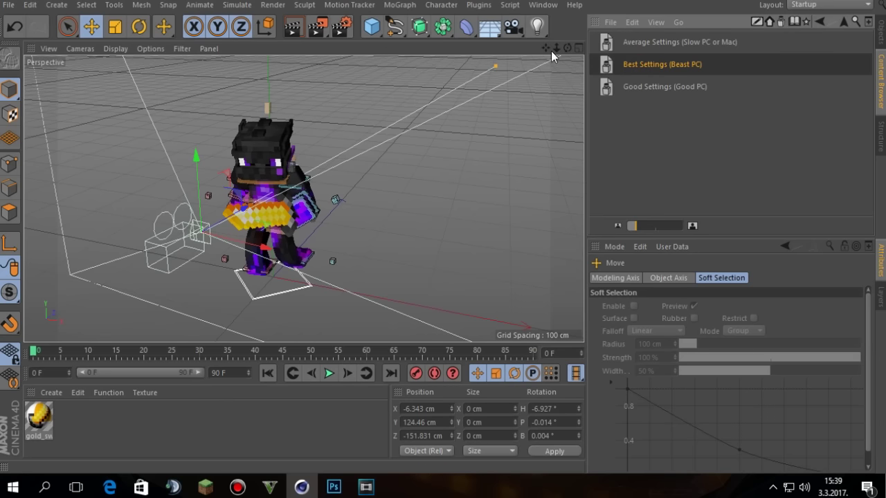
# - Select the Cape object in the rig's Bones hierarchy and switch to Live Selection of its polygons
pyautogui.moveTo(569, 49); pyautogui.dragTo(568, 46)
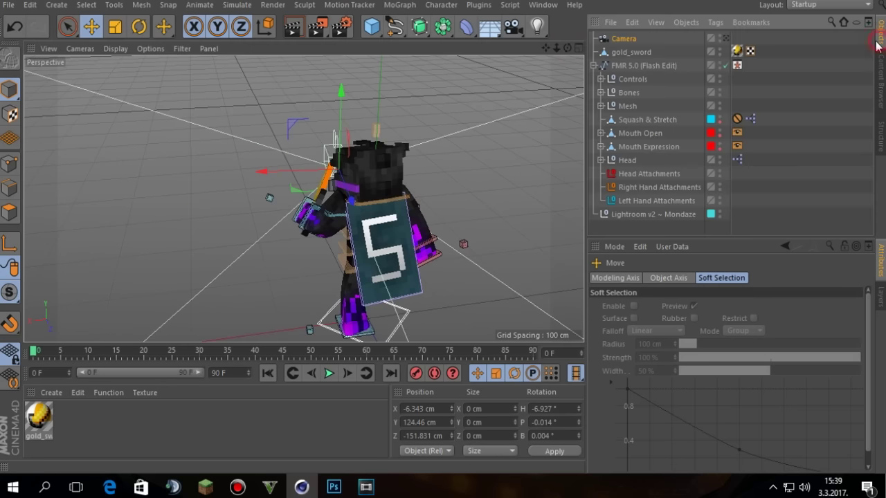
pyautogui.click(881, 41)
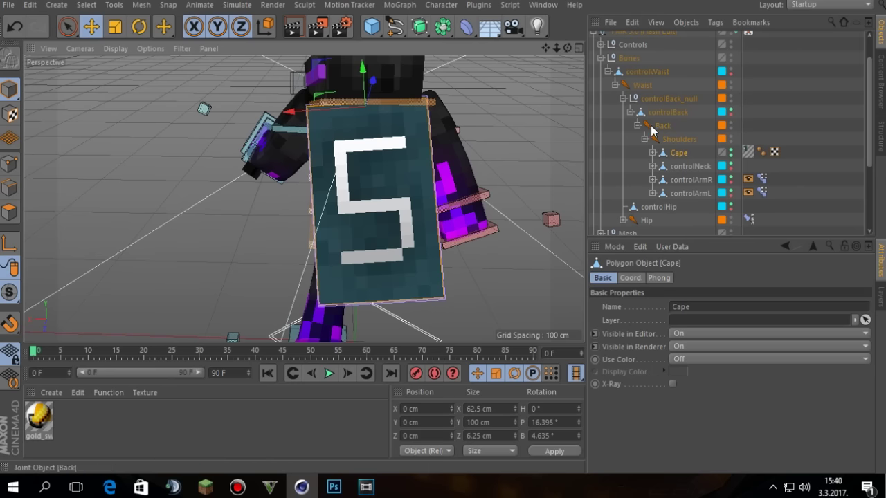
pyautogui.click(681, 166)
pyautogui.click(678, 153)
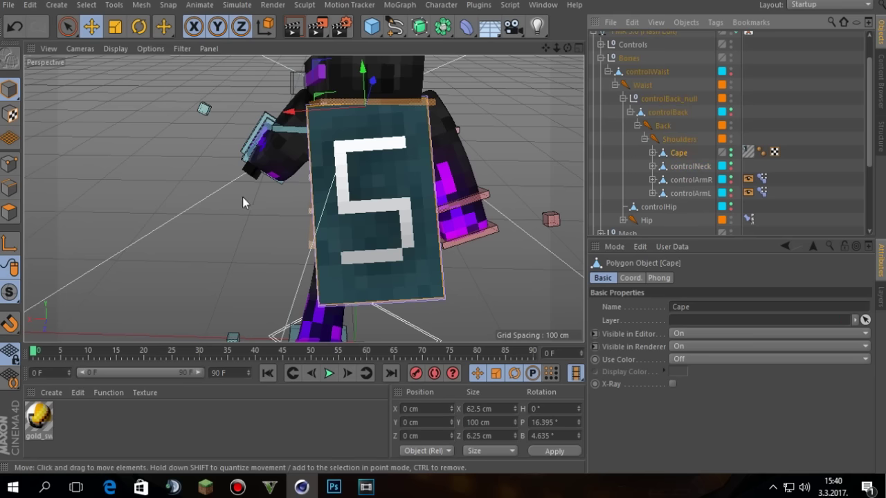
pyautogui.click(67, 26)
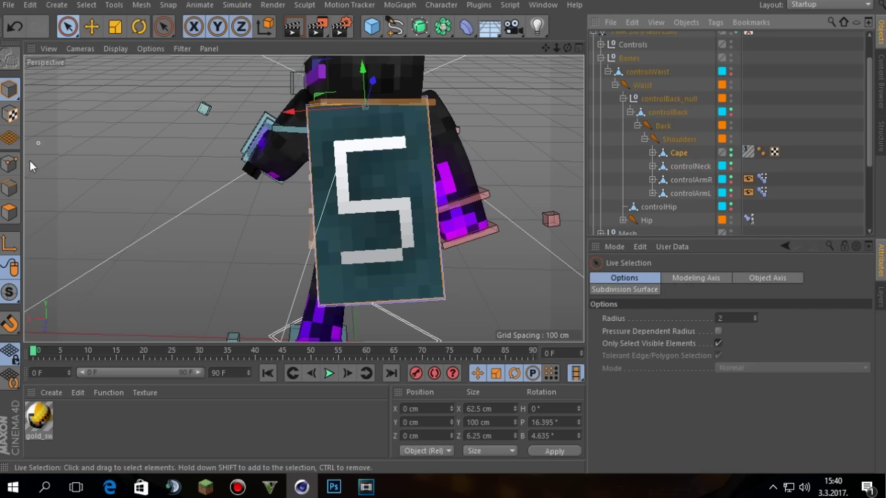
pyautogui.click(15, 207)
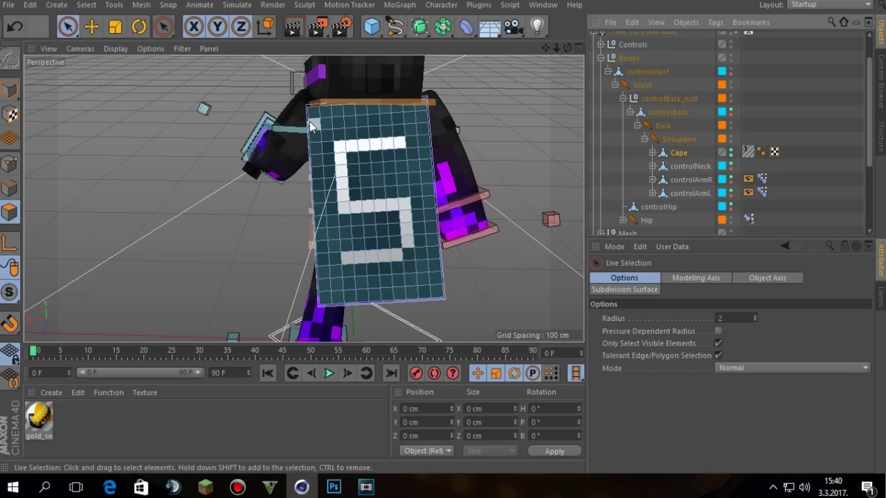
# - Select the border polygons around the cape's outer face and extrude them 1 cm
pyautogui.moveTo(311, 123)
pyautogui.mouseDown()
pyautogui.moveTo(320, 308)
pyautogui.moveTo(430, 301)
pyautogui.moveTo(437, 292)
pyautogui.mouseUp()
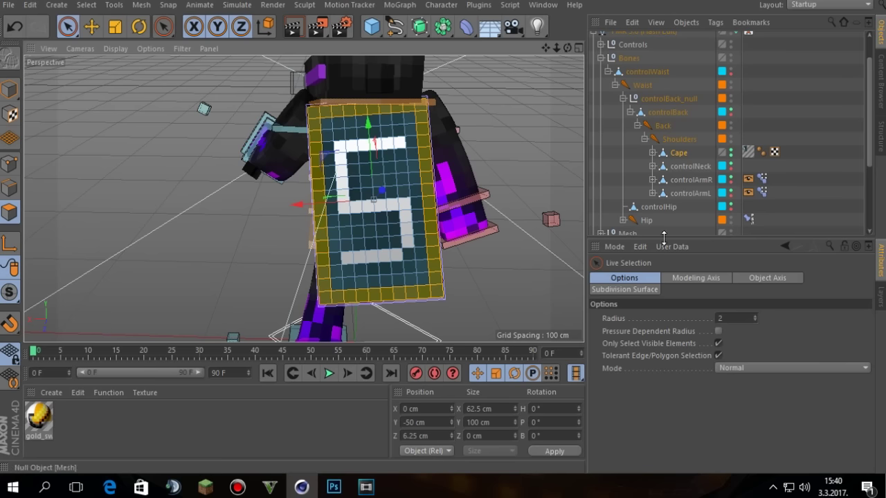
pyautogui.press('d')
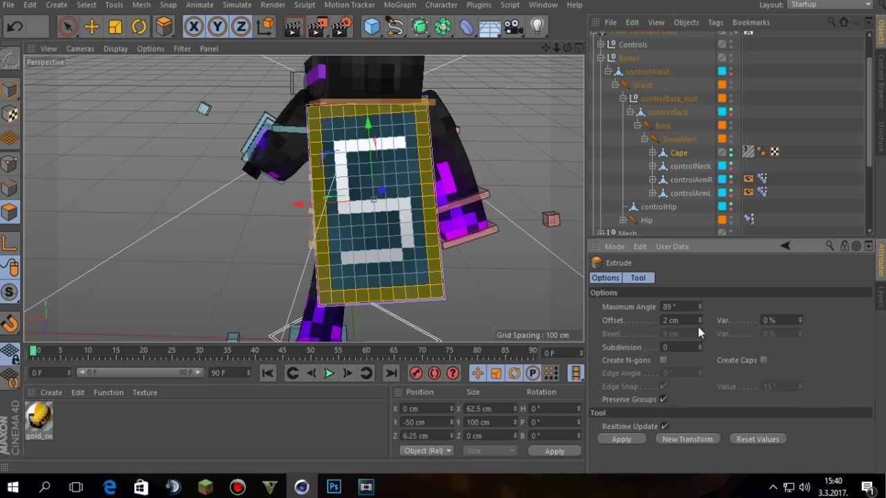
pyautogui.click(700, 323)
pyautogui.click(620, 439)
pyautogui.press('space')
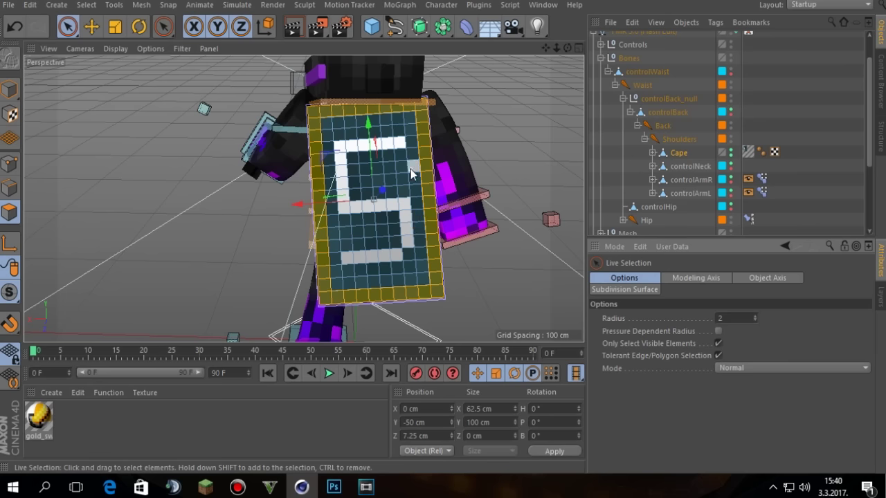
pyautogui.click(400, 144)
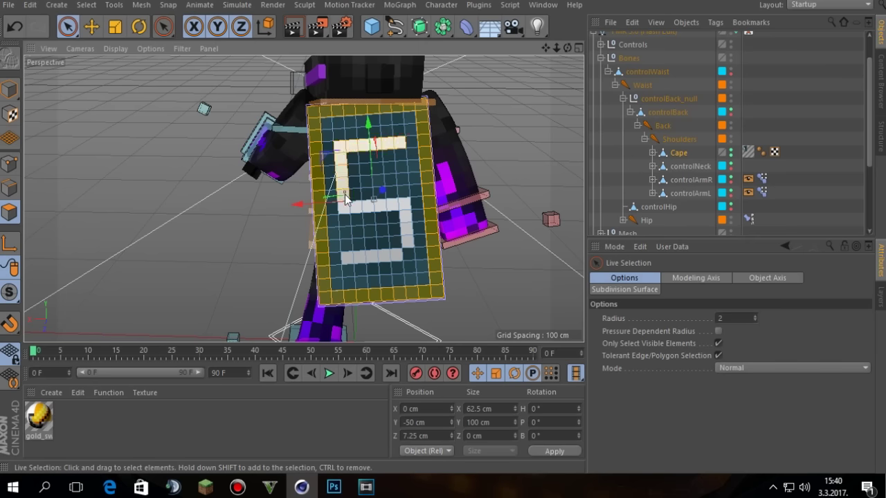
pyautogui.click(381, 218)
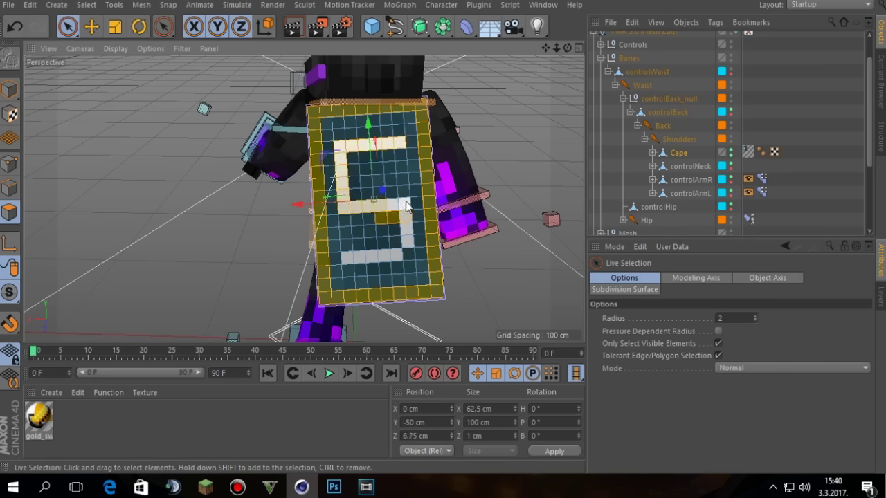
pyautogui.click(503, 187)
# - Select all polygons of the white emblem on the cape and extrude them 2 cm
pyautogui.moveTo(399, 145); pyautogui.dragTo(351, 151)
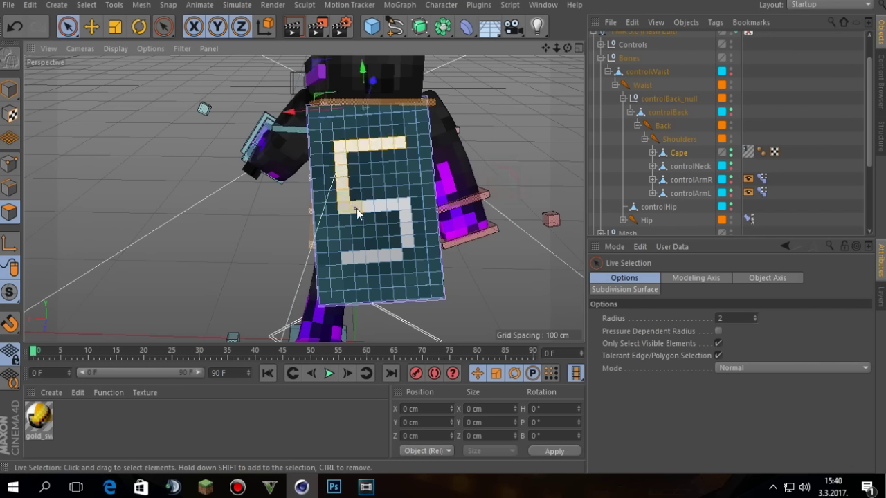
pyautogui.moveTo(408, 230); pyautogui.dragTo(410, 244)
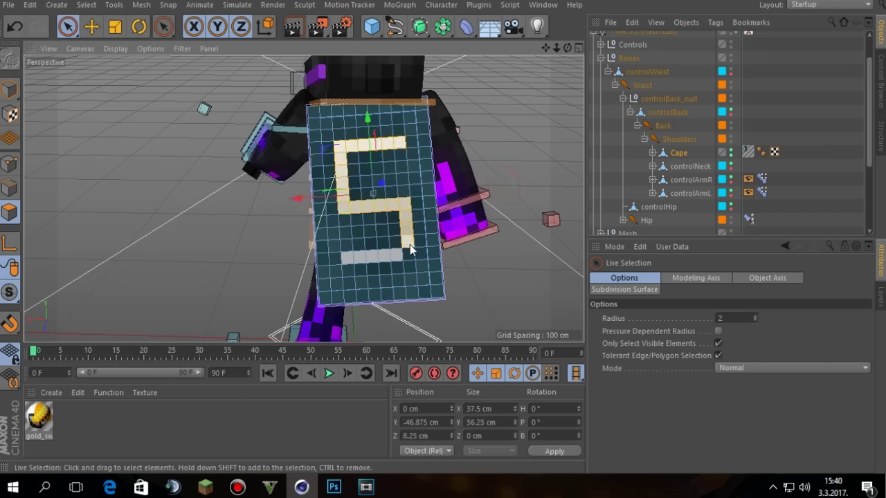
pyautogui.click(353, 263)
pyautogui.press('d')
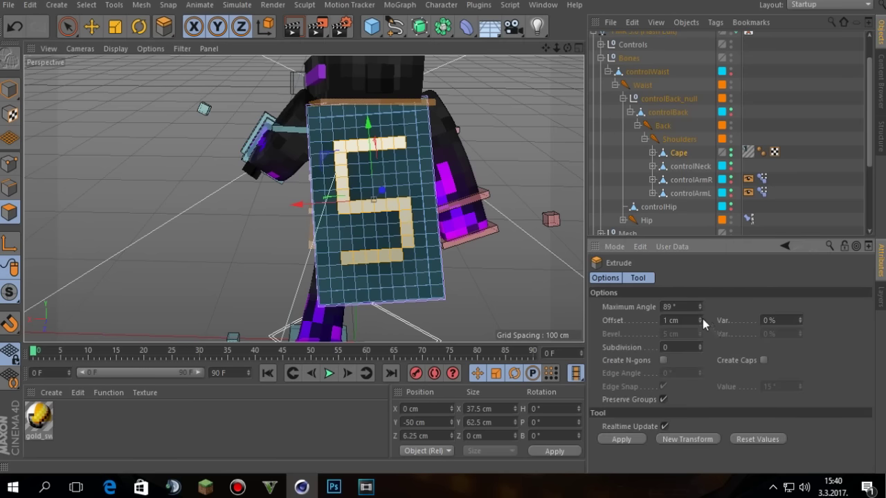
pyautogui.click(700, 317)
pyautogui.press('space')
# - Add the ring of polygons surrounding the white emblem to the selection, extrude them together and clear the selection
pyautogui.moveTo(566, 48); pyautogui.dragTo(685, 48)
pyautogui.moveTo(302, 199); pyautogui.dragTo(406, 271)
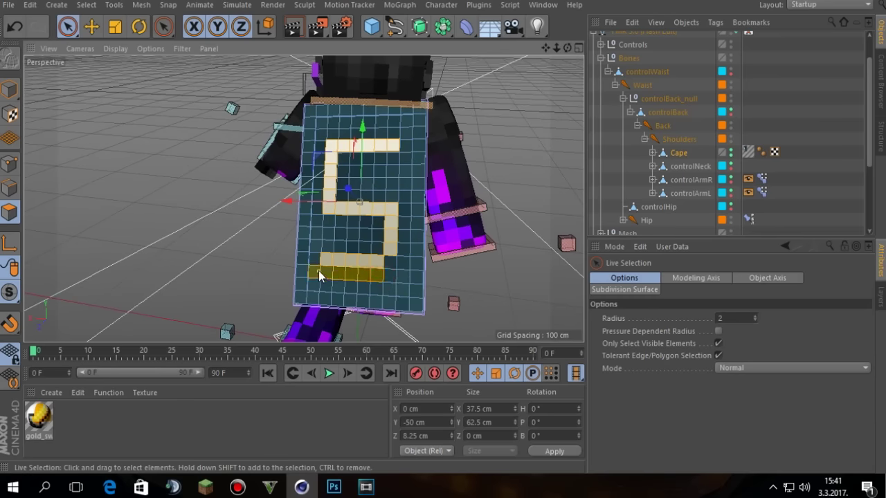
pyautogui.keyDown('shift'); pyautogui.moveTo(319, 271); pyautogui.dragTo(316, 264); pyautogui.keyUp('shift')
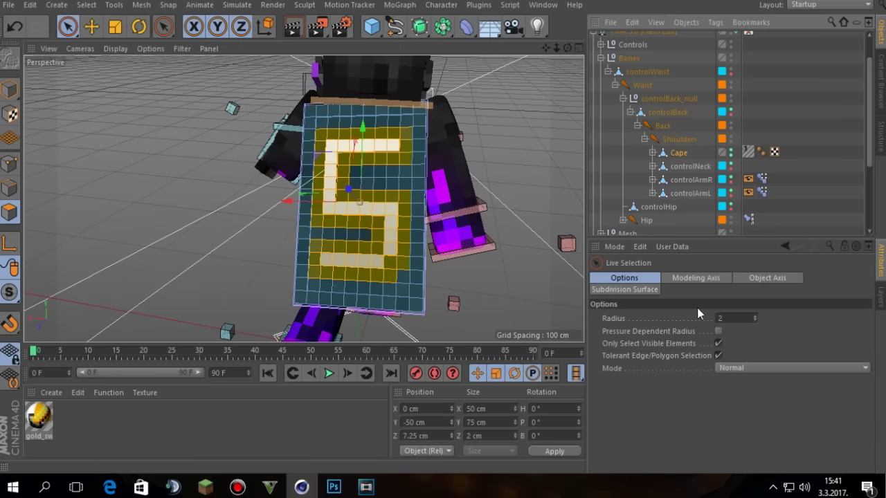
pyautogui.press('d')
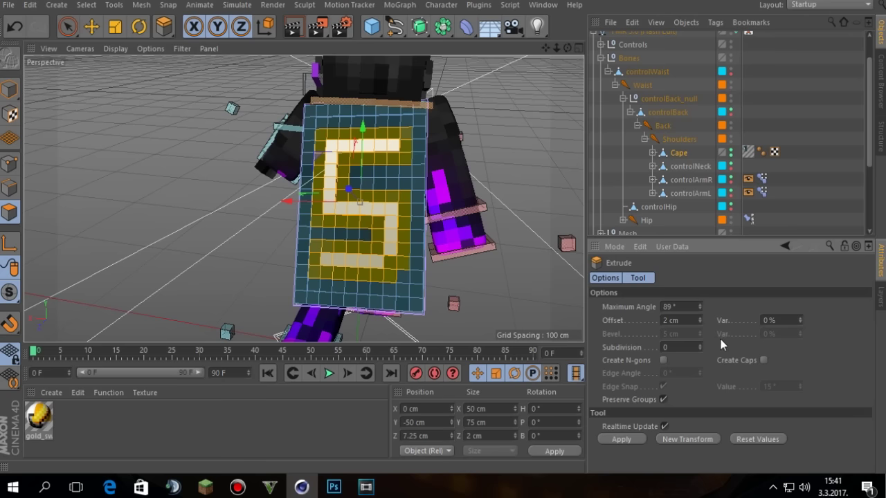
pyautogui.moveTo(699, 321); pyautogui.dragTo(700, 319)
pyautogui.click(620, 439)
pyautogui.press('space')
pyautogui.click(567, 95)
# - Select a single polygon on the cape's left border and pull it outward to about Z 17.5 cm
pyautogui.moveTo(567, 48); pyautogui.dragTo(485, 43)
pyautogui.moveTo(302, 199); pyautogui.dragTo(463, 175)
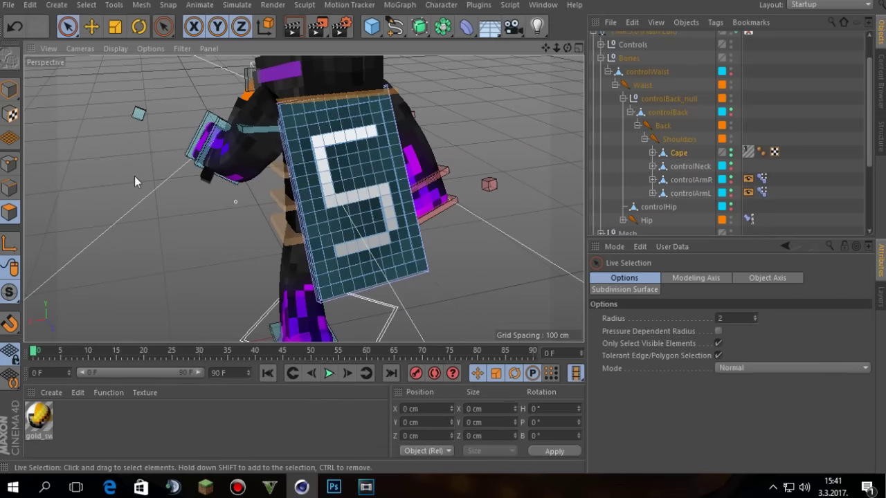
pyautogui.click(313, 232)
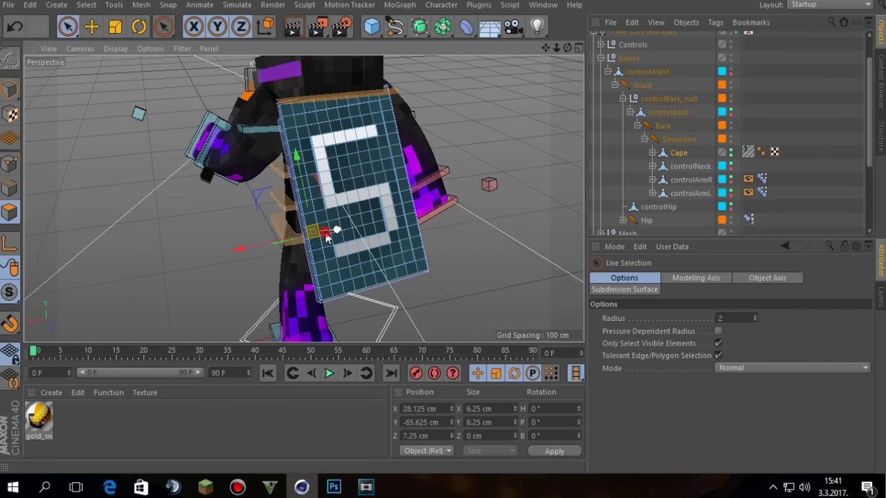
pyautogui.moveTo(326, 235); pyautogui.dragTo(349, 229)
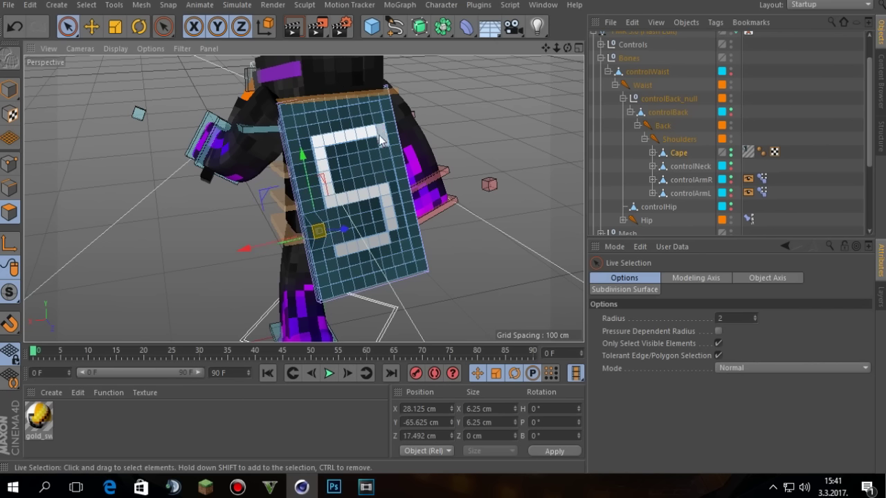
# - Add the polygons along the cape's right border to the selection and pull them outward to about Z 15.6 cm
pyautogui.moveTo(389, 130)
pyautogui.mouseDown()
pyautogui.moveTo(419, 266)
pyautogui.moveTo(406, 210)
pyautogui.mouseUp()
pyautogui.moveTo(387, 146); pyautogui.dragTo(378, 125)
pyautogui.moveTo(377, 189); pyautogui.dragTo(393, 192)
pyautogui.moveTo(566, 47); pyautogui.dragTo(484, 83)
pyautogui.moveTo(273, 196); pyautogui.dragTo(314, 213)
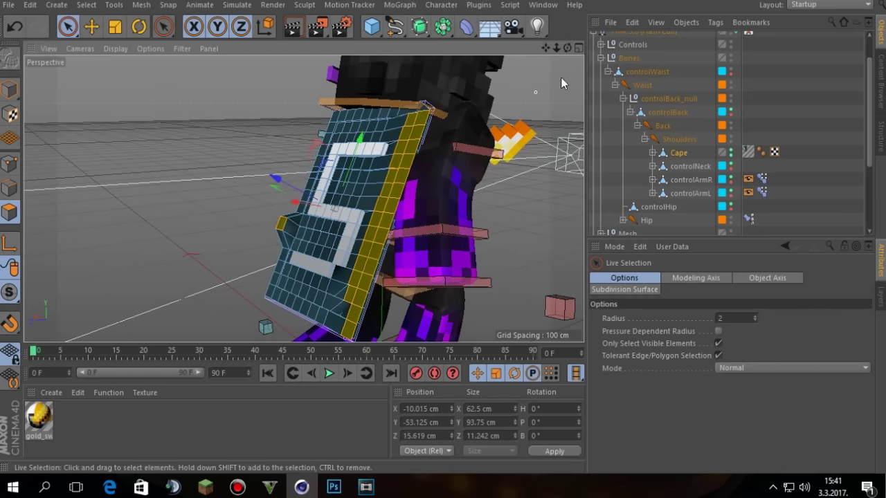
# - Shift the selected border polygons sideways and push the single left polygon back in to about X 26.2, Z 7.3 cm
pyautogui.moveTo(568, 48); pyautogui.dragTo(647, 57)
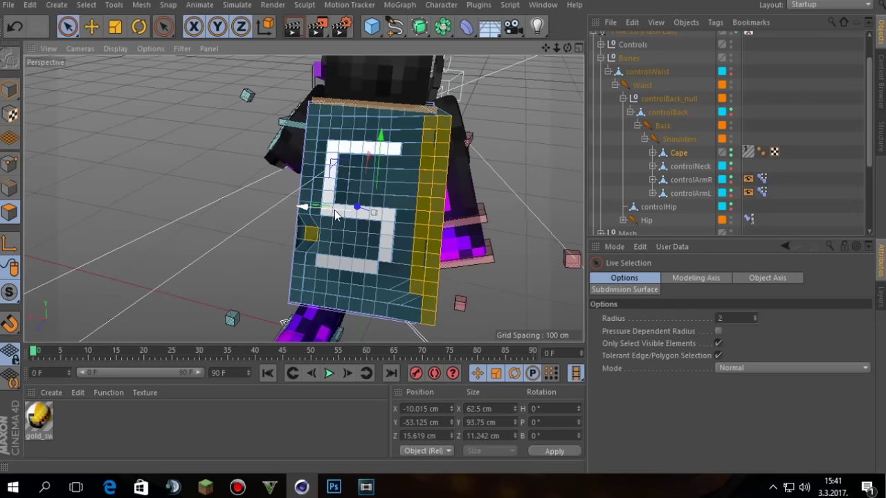
pyautogui.moveTo(335, 210); pyautogui.dragTo(274, 229)
pyautogui.click(294, 231)
# - Return to whole-object editing of the cape with the Move tool
pyautogui.moveTo(571, 53); pyautogui.dragTo(374, 196)
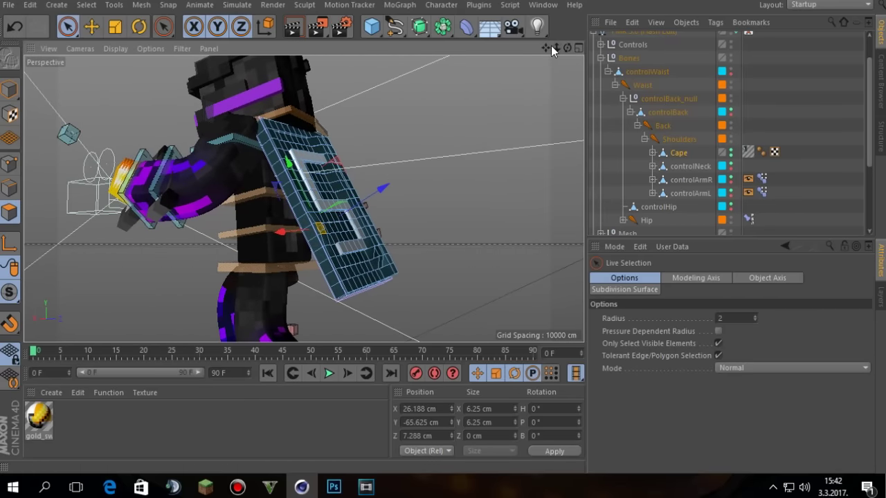
pyautogui.moveTo(549, 47); pyautogui.dragTo(568, 53)
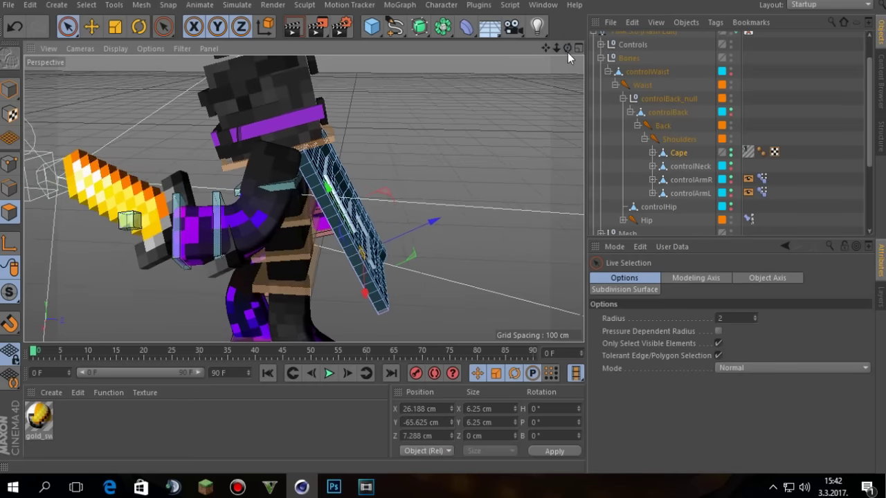
pyautogui.click(47, 77)
pyautogui.click(91, 26)
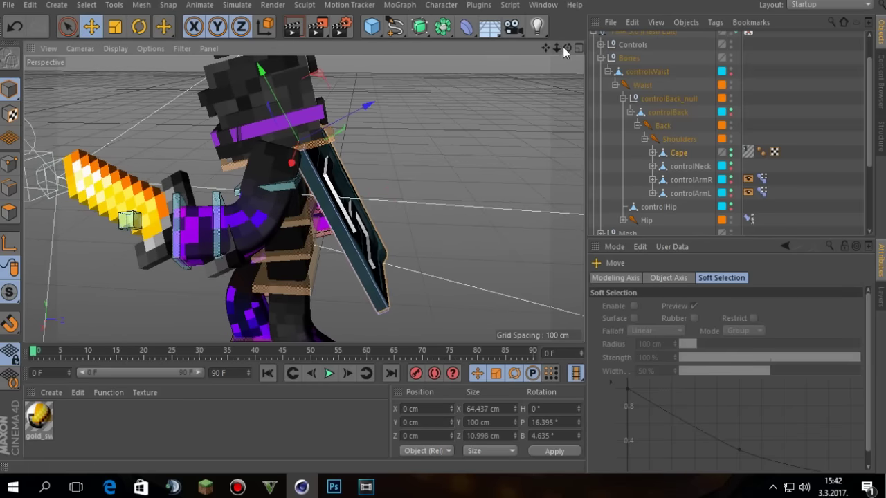
# - Collapse the FMR 5.0 (Flash Edit) hierarchy and check the character's framing through the camera
pyautogui.moveTo(563, 52); pyautogui.dragTo(588, 32)
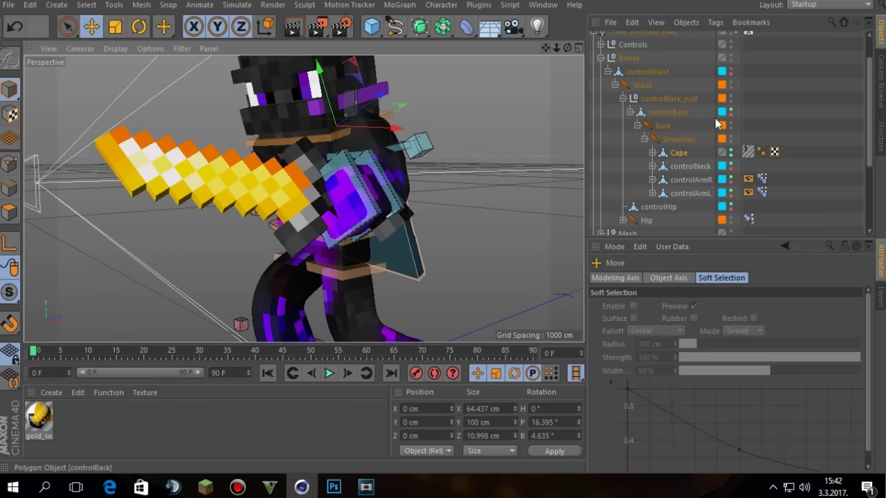
pyautogui.moveTo(866, 105); pyautogui.dragTo(869, 68)
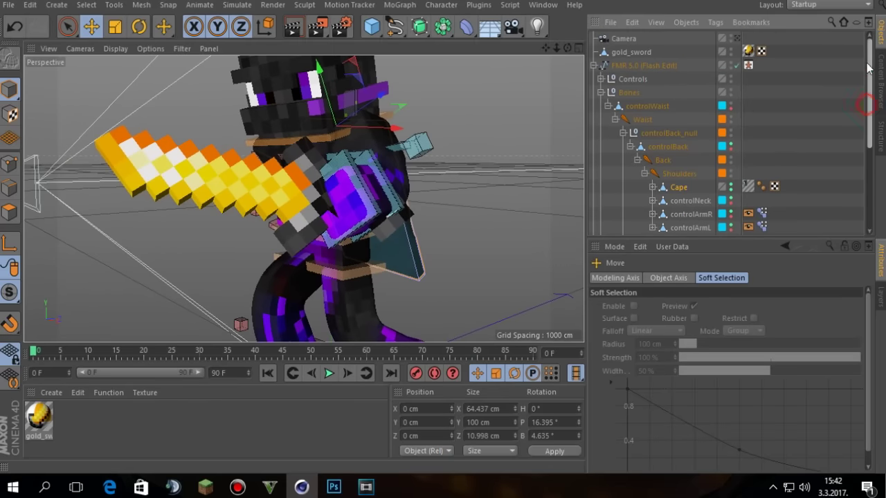
pyautogui.click(593, 65)
pyautogui.click(721, 39)
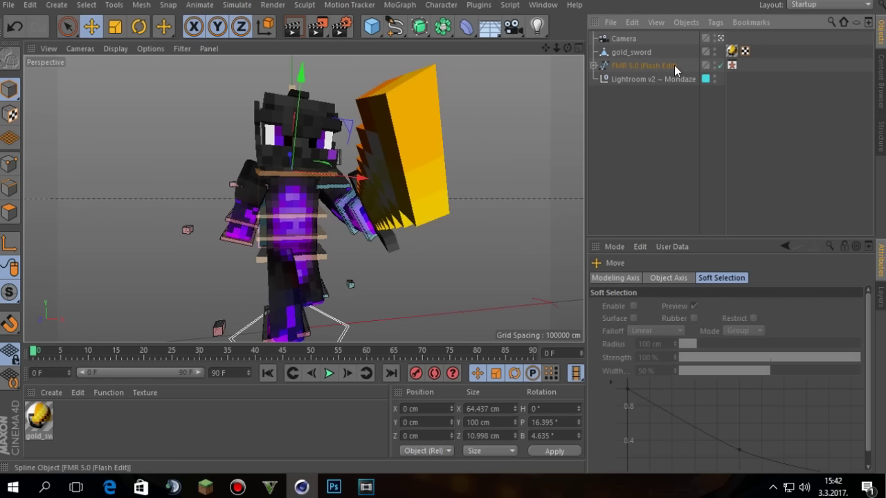
pyautogui.click(720, 39)
# - Move the camera back from the character to about X -7.1, Y 124.5, Z -158.3 cm, previewing the framing through it
pyautogui.moveTo(567, 49); pyautogui.dragTo(567, 48)
pyautogui.moveTo(303, 199); pyautogui.dragTo(157, 194)
pyautogui.click(146, 199)
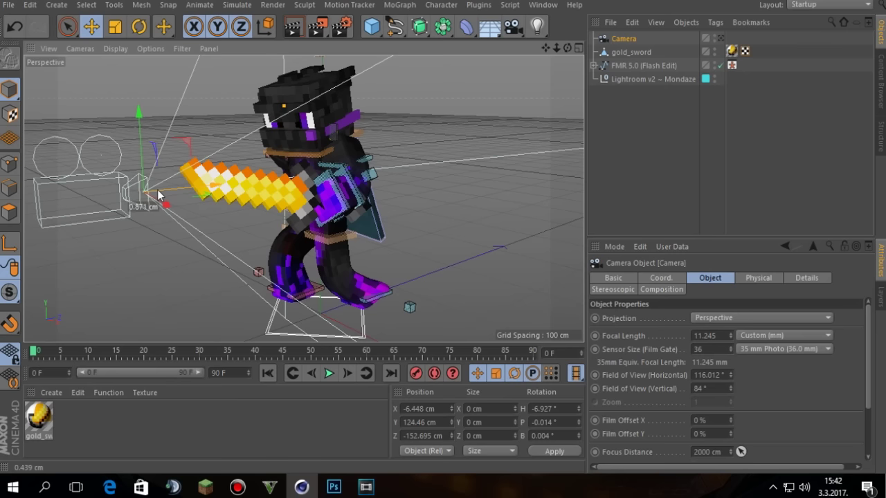
pyautogui.click(721, 38)
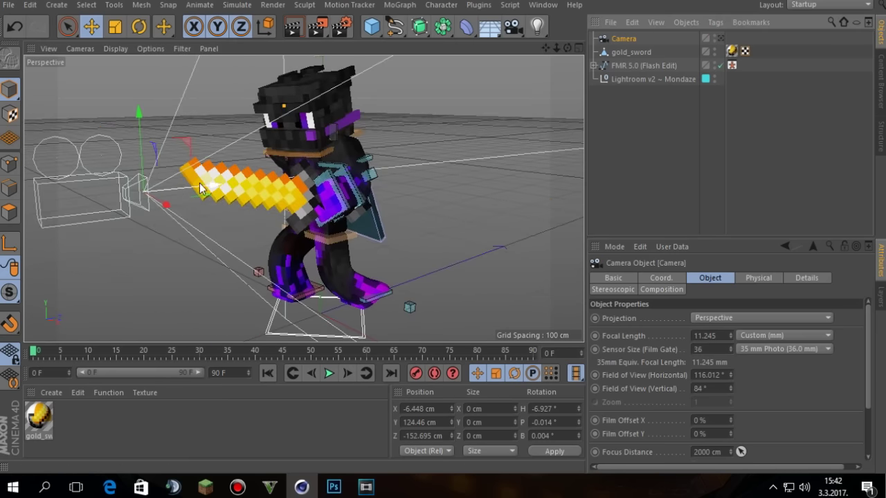
pyautogui.click(722, 38)
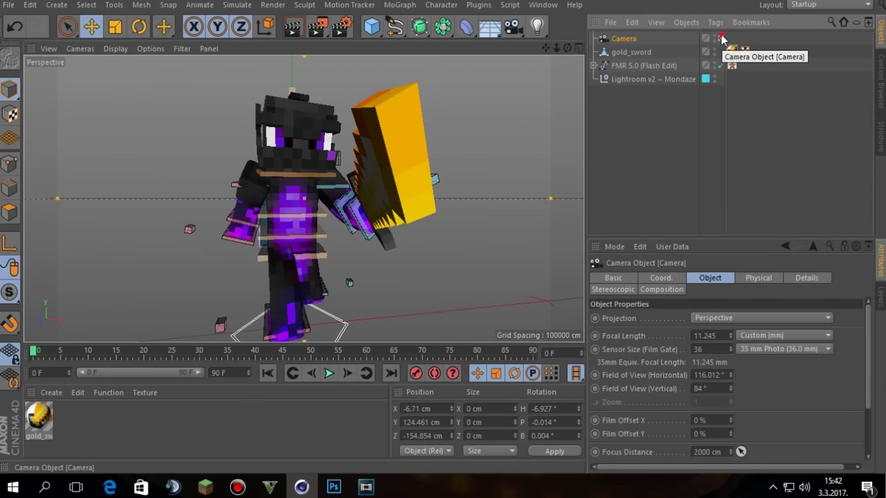
pyautogui.click(721, 37)
pyautogui.moveTo(175, 188); pyautogui.dragTo(173, 187)
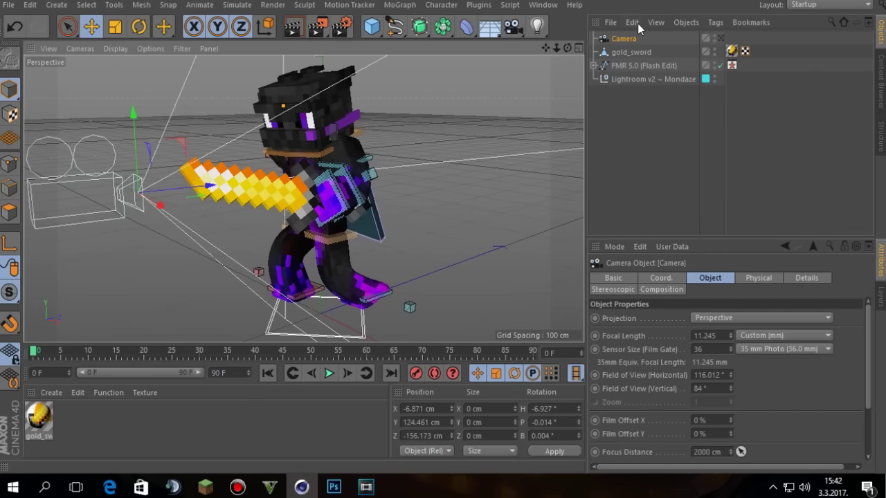
pyautogui.click(721, 38)
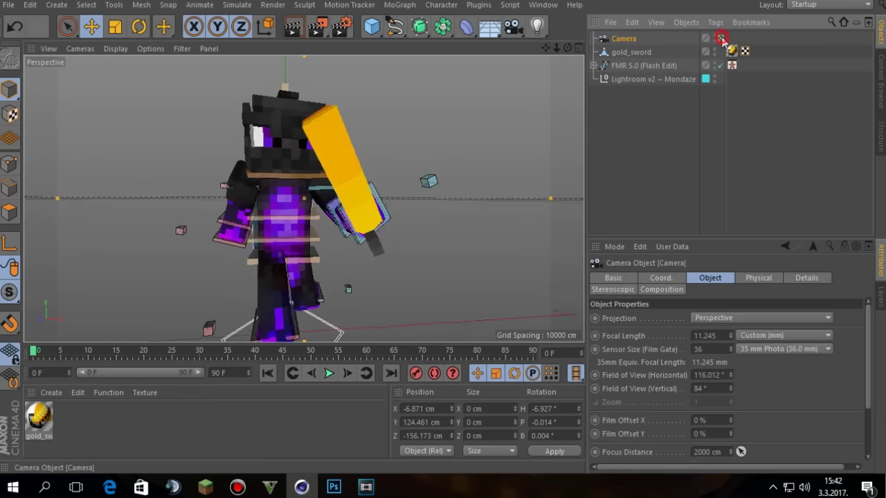
pyautogui.click(721, 38)
pyautogui.moveTo(169, 193); pyautogui.dragTo(164, 190)
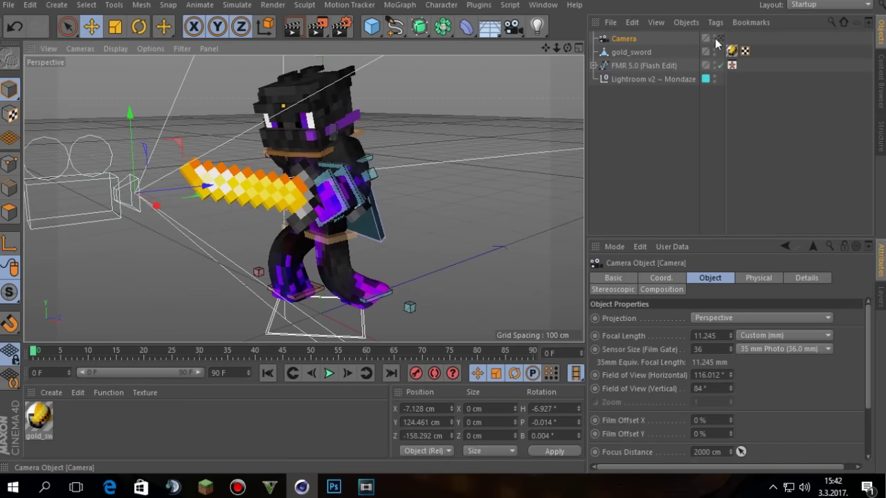
pyautogui.click(720, 38)
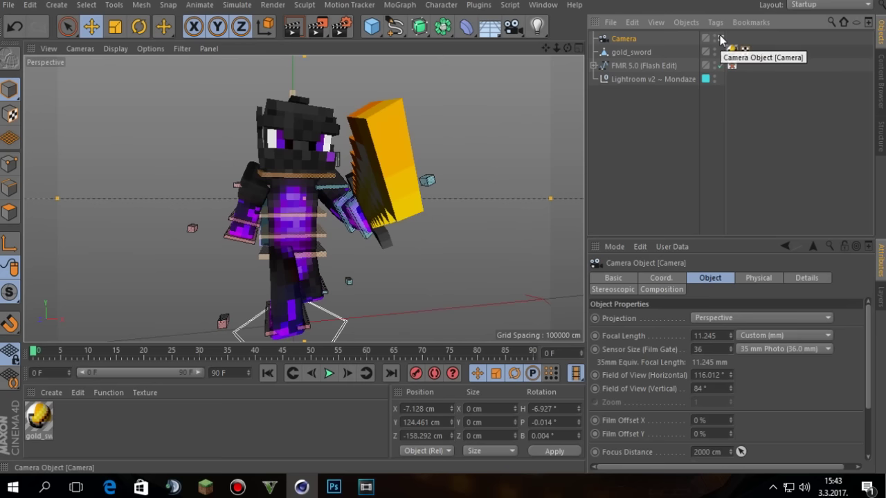
# - Review the render settings for output, saving, multi-pass, anti-aliasing, options, ambient occlusion and global illumination
pyautogui.click(339, 26)
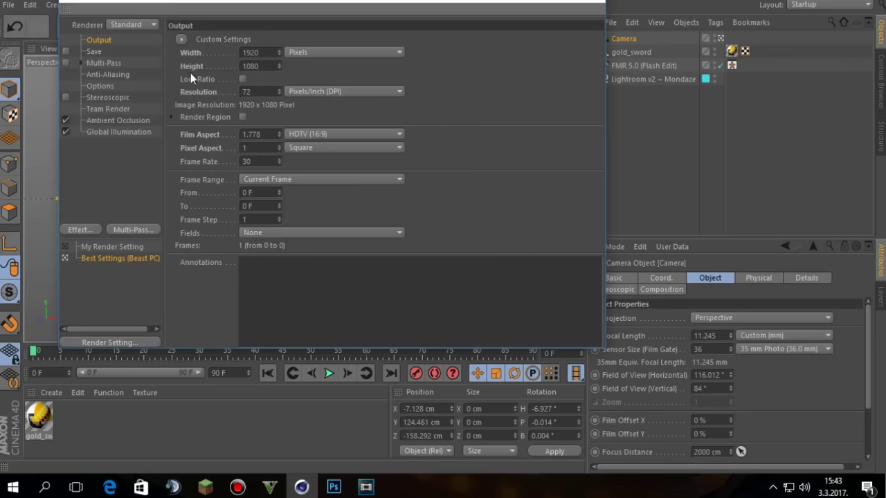
pyautogui.click(114, 62)
pyautogui.click(118, 85)
pyautogui.click(104, 51)
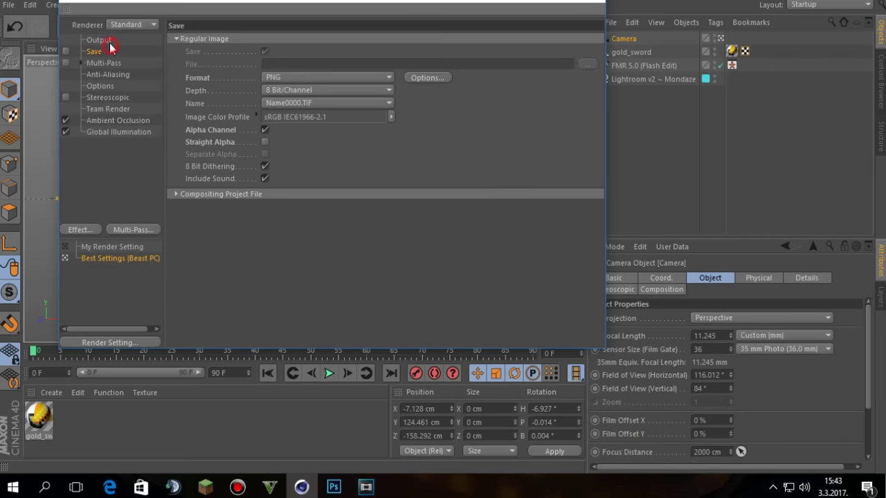
pyautogui.click(110, 42)
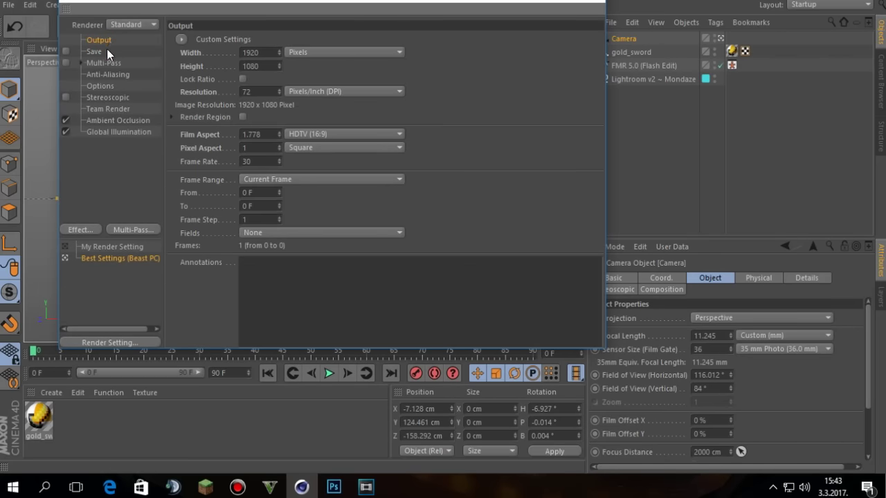
pyautogui.click(107, 50)
pyautogui.click(114, 62)
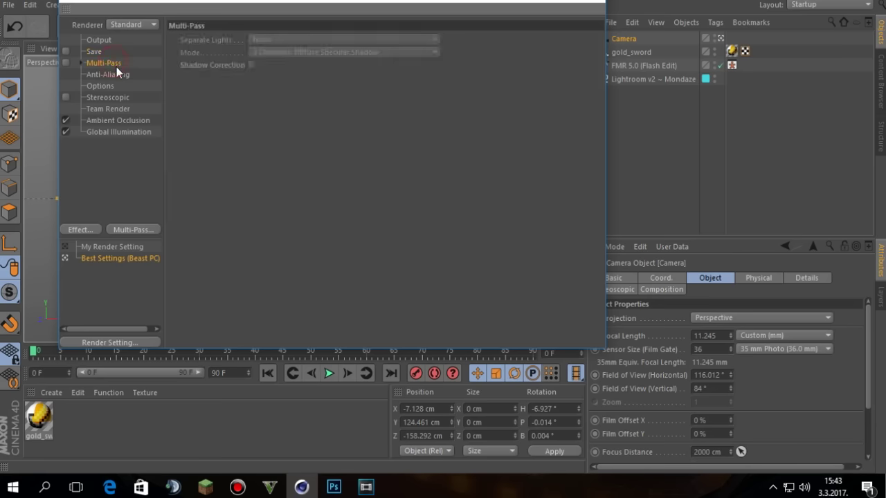
pyautogui.click(120, 74)
pyautogui.click(120, 85)
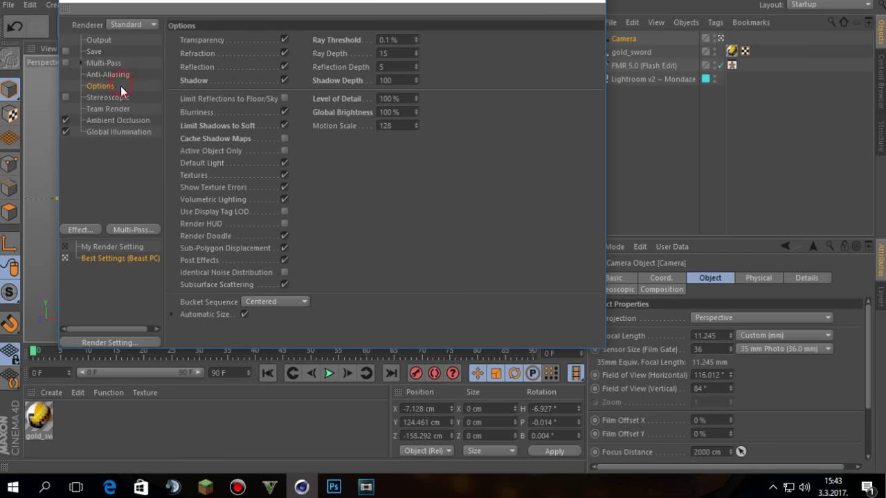
pyautogui.click(117, 98)
pyautogui.click(114, 109)
pyautogui.click(121, 120)
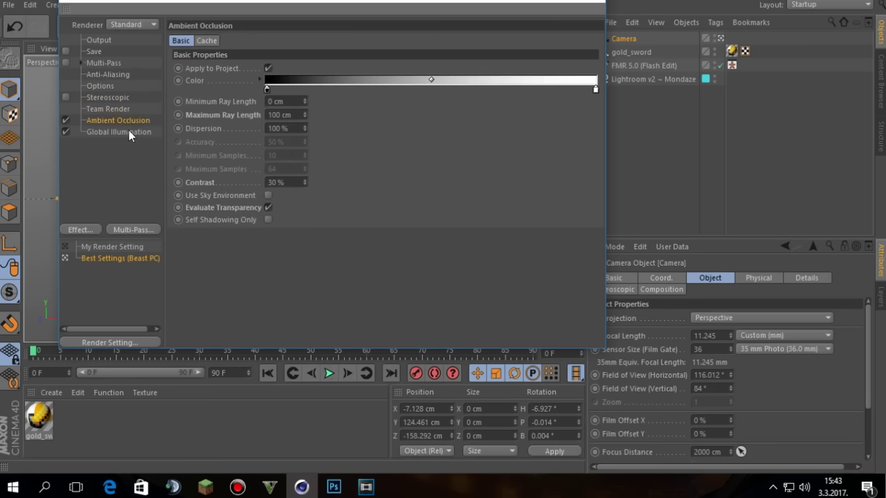
pyautogui.click(128, 133)
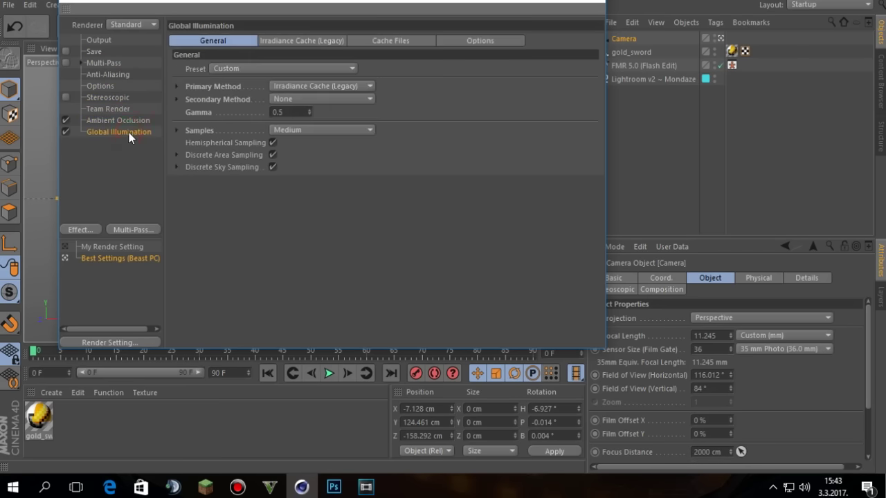
pyautogui.click(589, 9)
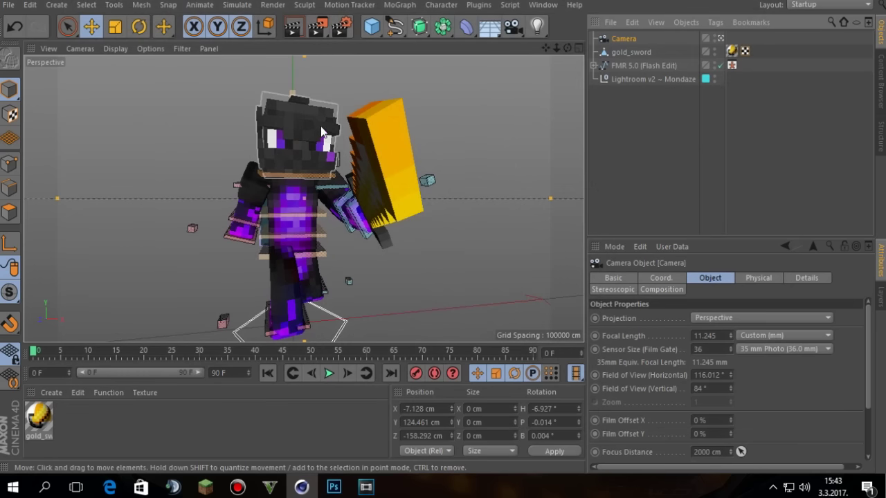
# - Leave the camera view and browse the All Items 3D categories of the Blocks & Items 3D library
pyautogui.click(721, 38)
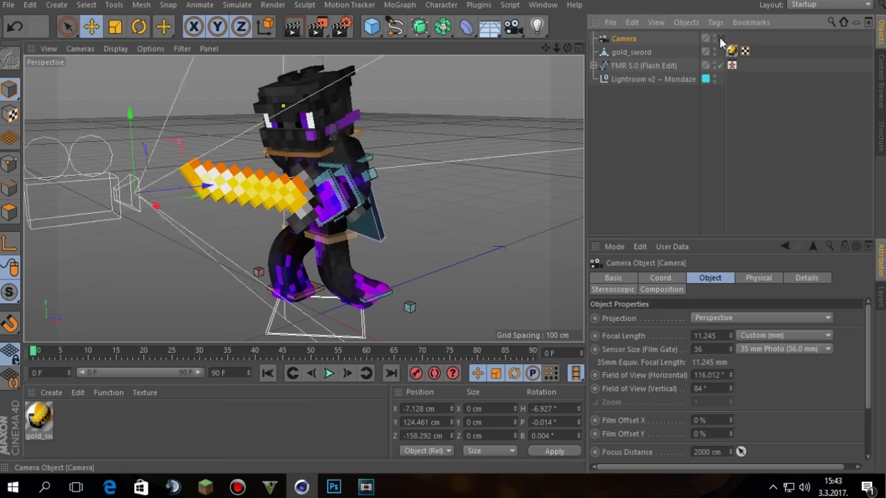
pyautogui.click(465, 90)
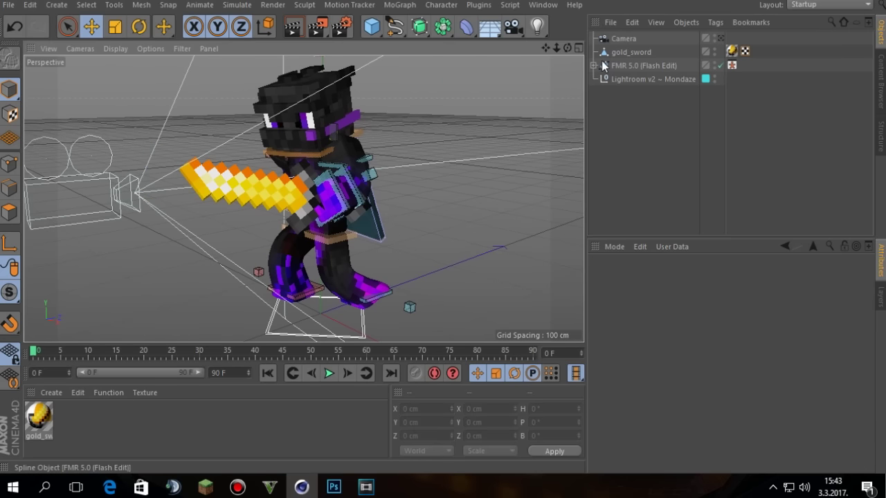
pyautogui.click(881, 75)
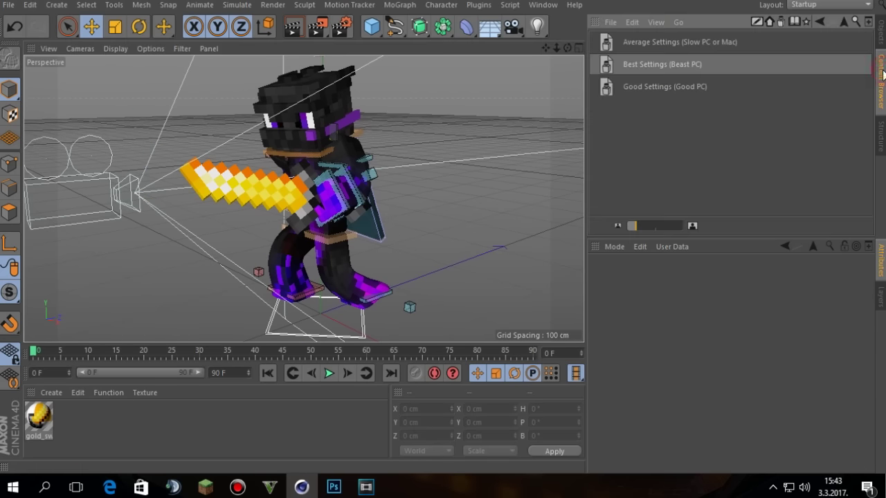
pyautogui.click(820, 22)
pyautogui.click(820, 22)
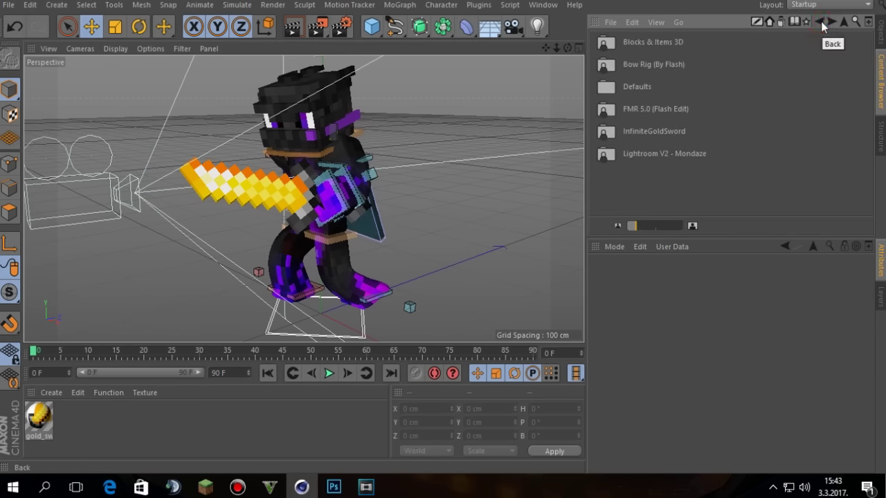
pyautogui.doubleClick(667, 43)
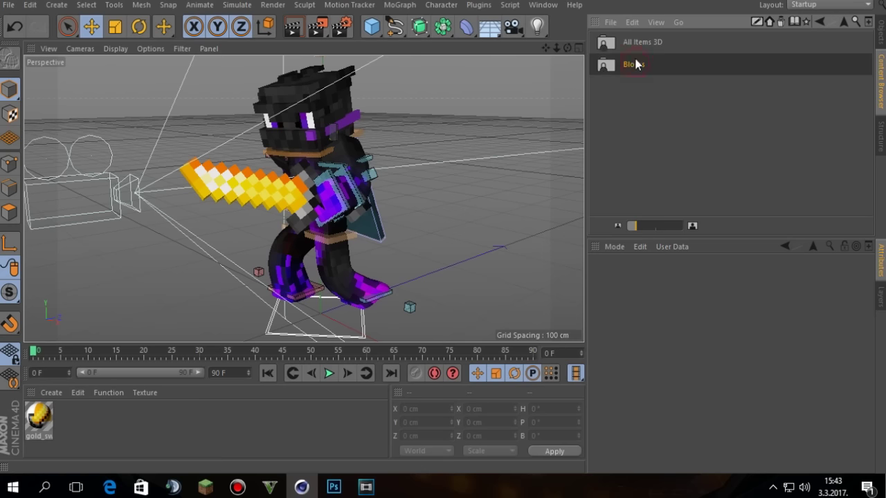
pyautogui.doubleClick(635, 45)
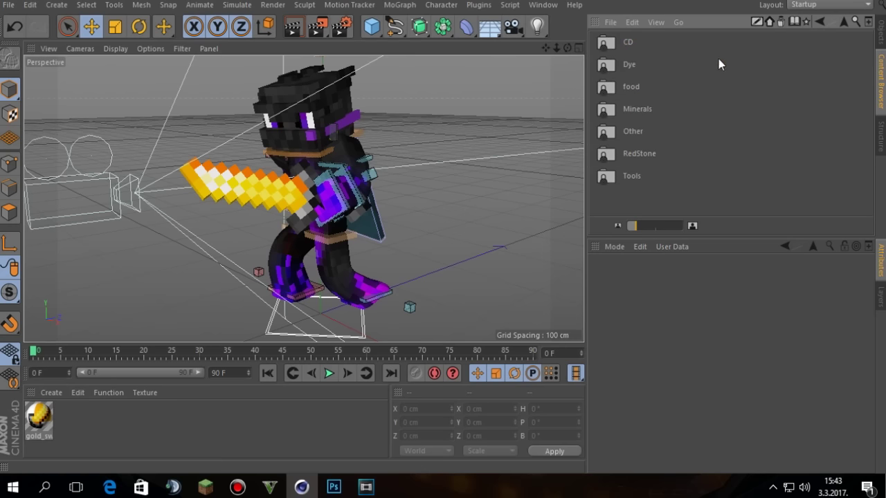
pyautogui.click(822, 21)
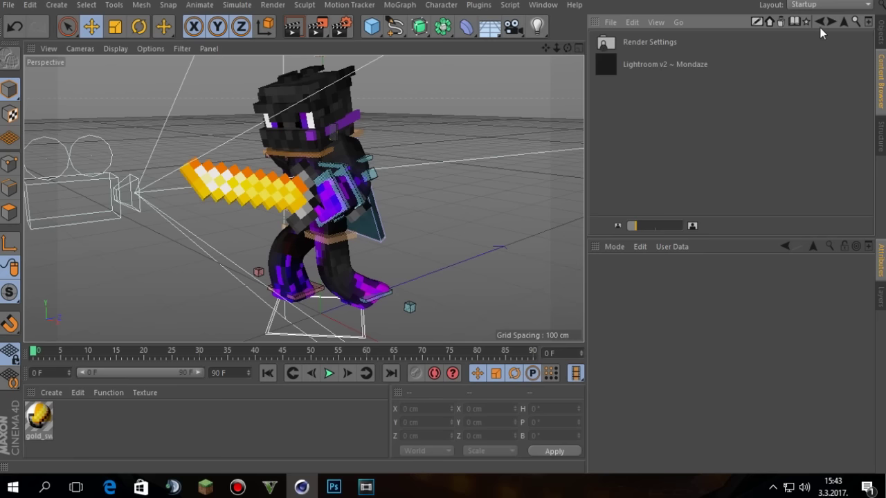
pyautogui.click(819, 23)
# - Add the Chest from the Blocks & Items 3D block library to the scene at the character
pyautogui.doubleClick(656, 49)
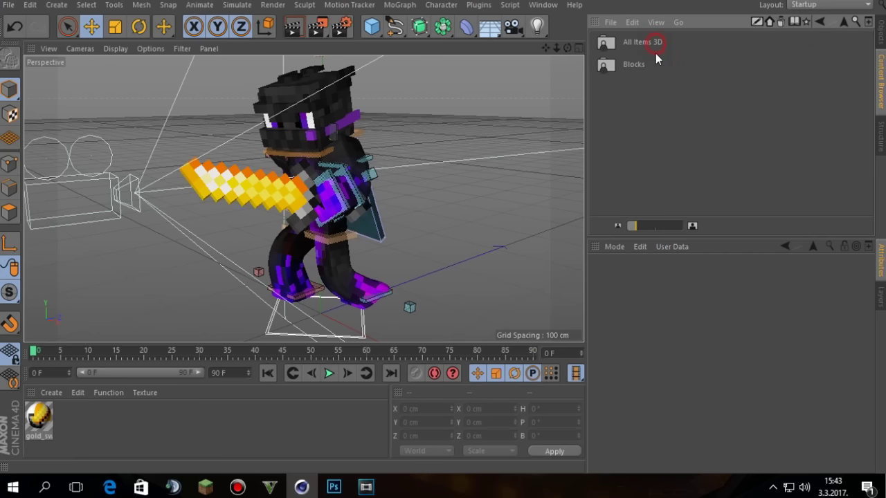
pyautogui.doubleClick(652, 65)
pyautogui.moveTo(873, 46); pyautogui.dragTo(878, 76)
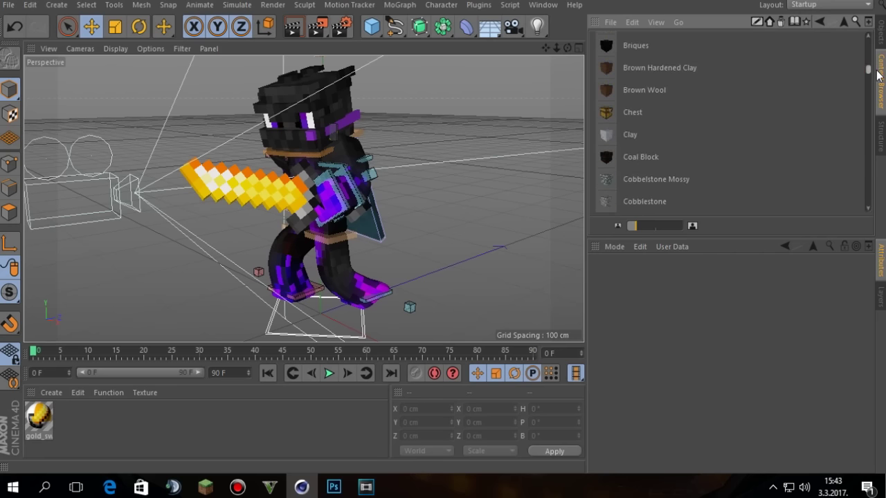
pyautogui.click(635, 115)
pyautogui.moveTo(520, 194); pyautogui.dragTo(484, 247)
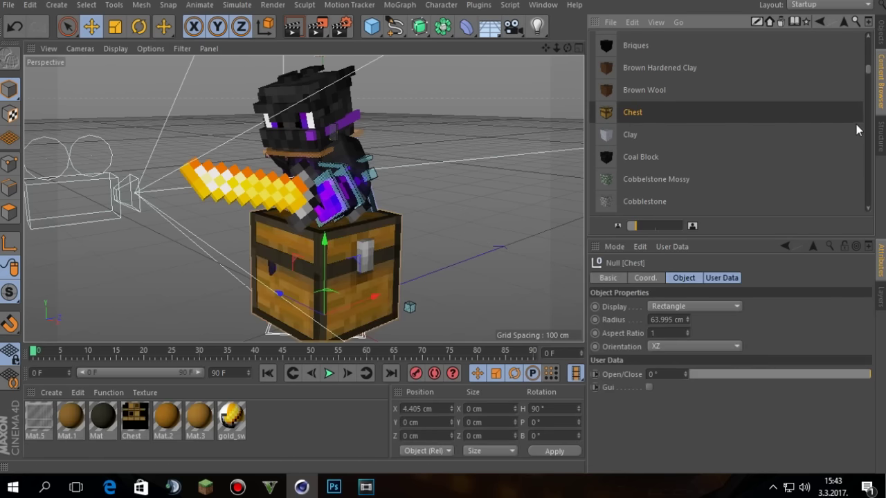
# - Add Oak Wood Planks blocks from the block library beside the chest
pyautogui.scroll(-5, 870, 82)
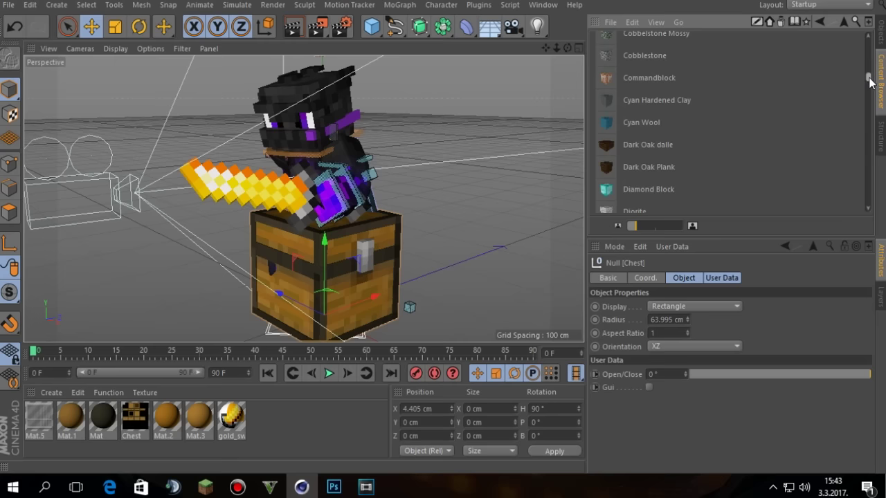
pyautogui.scroll(-3, 874, 88)
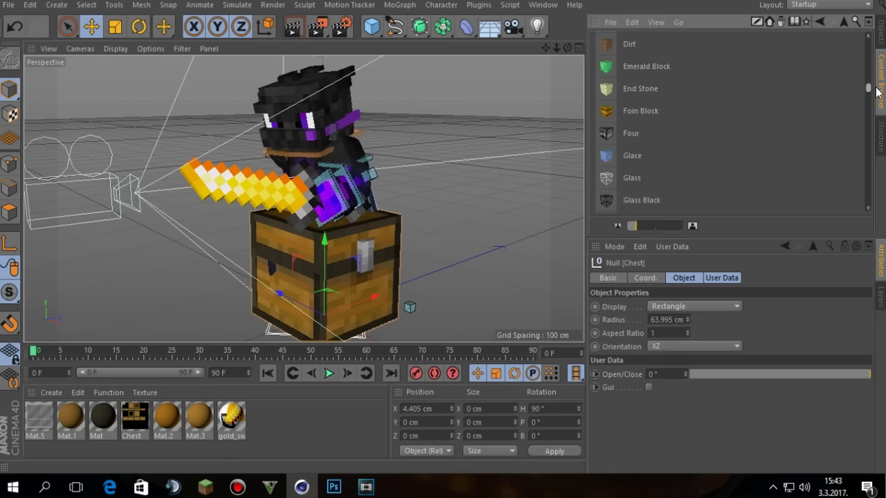
pyautogui.scroll(-8, 878, 92)
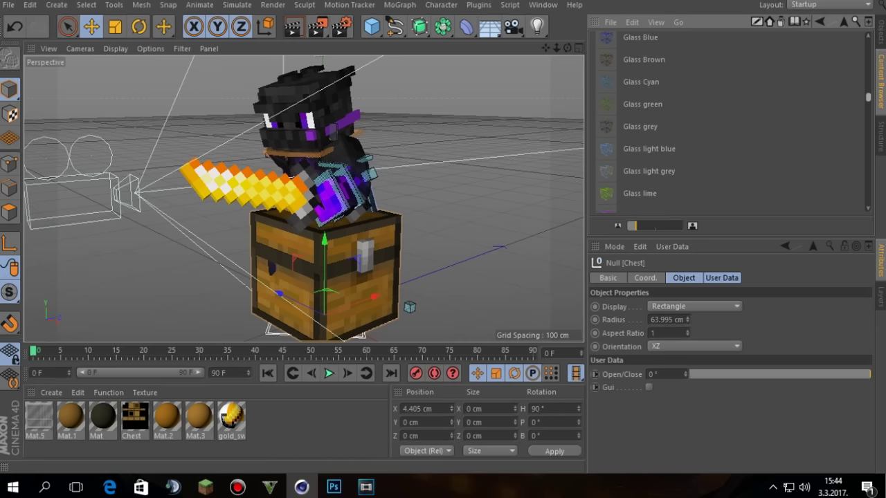
pyautogui.scroll(-20, 726, 121)
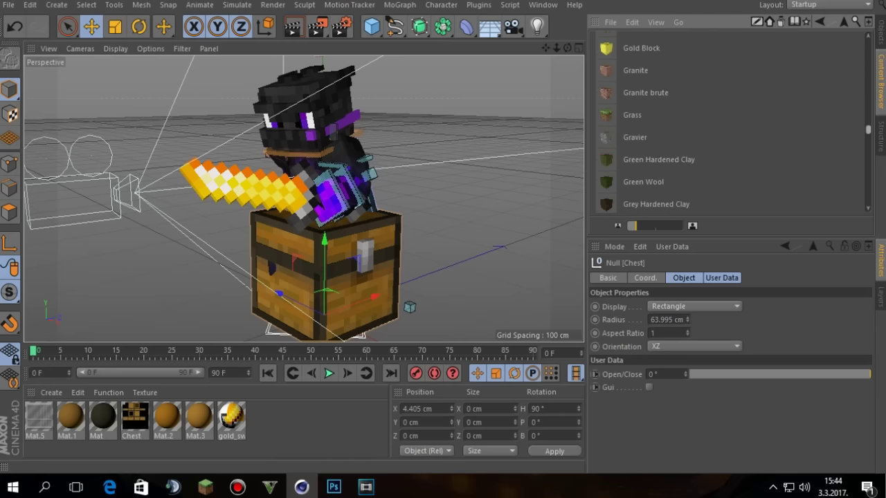
pyautogui.scroll(2, 665, 121)
pyautogui.scroll(-6, 664, 121)
pyautogui.scroll(-17, 726, 121)
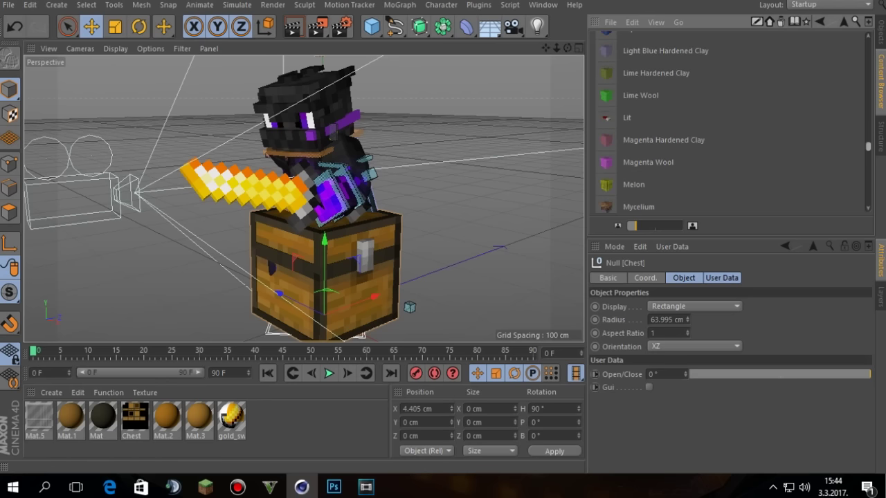
pyautogui.scroll(-5, 727, 121)
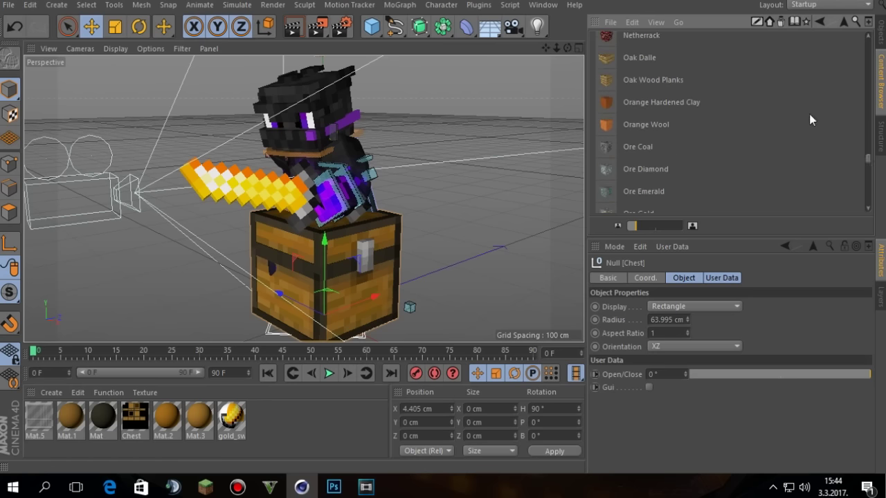
pyautogui.moveTo(677, 78); pyautogui.dragTo(647, 96)
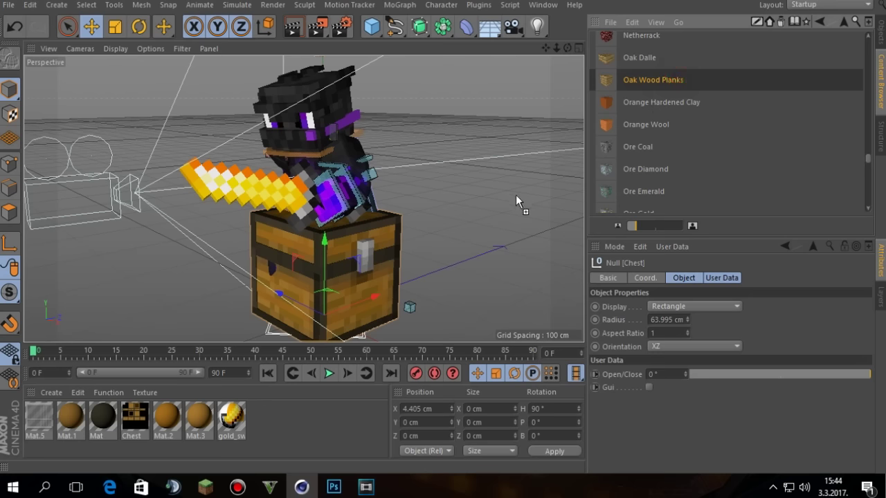
pyautogui.moveTo(515, 201); pyautogui.dragTo(218, 270)
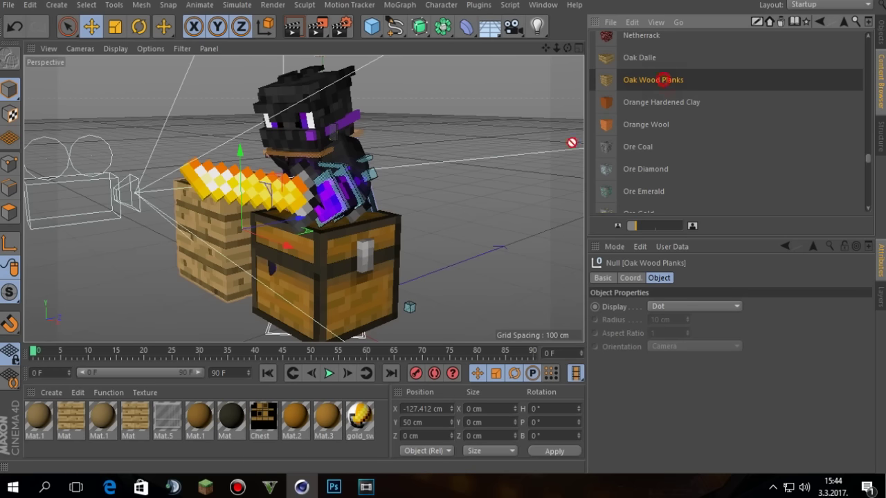
# - Slide one oak plank block along X past the chest and pull the chest's base away to the opposite side
pyautogui.moveTo(548, 49); pyautogui.dragTo(524, 128)
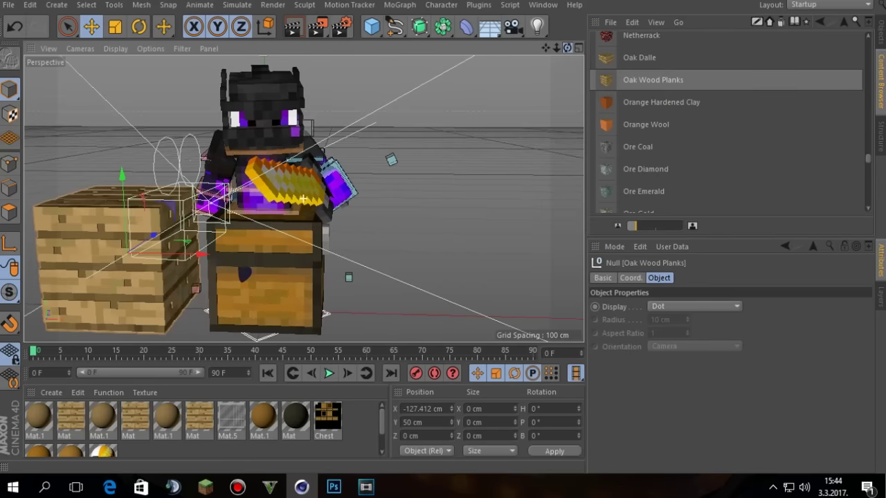
pyautogui.click(524, 128)
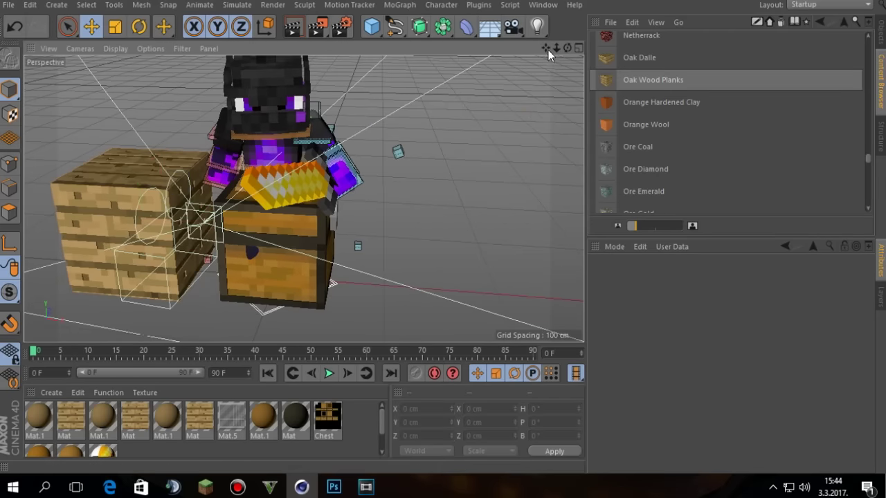
pyautogui.moveTo(545, 49); pyautogui.dragTo(635, 36)
pyautogui.click(238, 196)
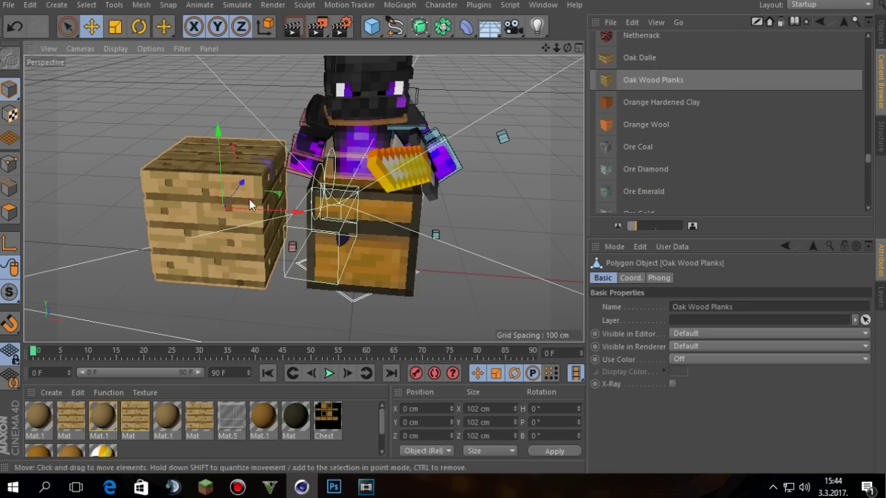
pyautogui.moveTo(252, 208); pyautogui.dragTo(518, 210)
pyautogui.click(378, 270)
pyautogui.moveTo(380, 264); pyautogui.dragTo(117, 216)
# - Position the loose oak plank block beneath the character's feet at about X 136.9, Y -94.4 cm
pyautogui.click(493, 216)
pyautogui.moveTo(518, 224); pyautogui.dragTo(391, 218)
pyautogui.moveTo(375, 155); pyautogui.dragTo(363, 247)
pyautogui.moveTo(566, 48); pyautogui.dragTo(494, 34)
pyautogui.moveTo(545, 48); pyautogui.dragTo(472, 1)
pyautogui.click(365, 296)
pyautogui.click(369, 292)
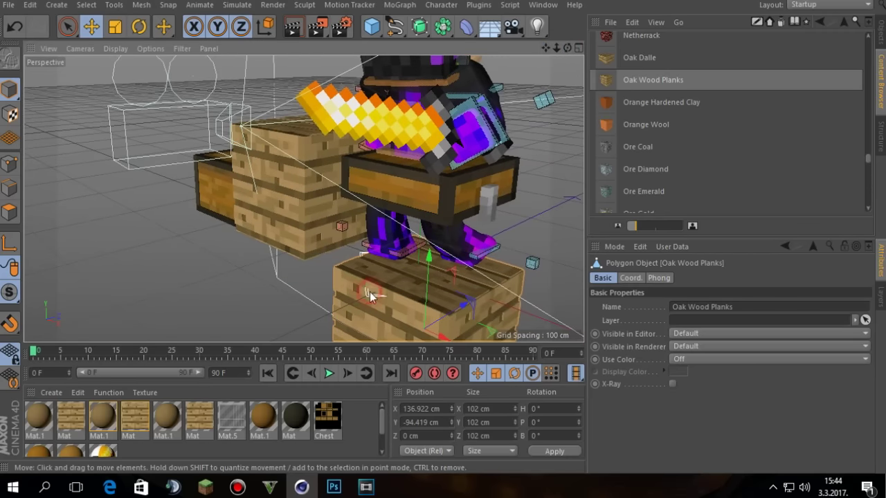
# - Readjust the oak plank block's height under the character's feet to about Y -82.1 cm
pyautogui.moveTo(431, 297); pyautogui.dragTo(410, 273)
pyautogui.click(372, 284)
pyautogui.click(366, 291)
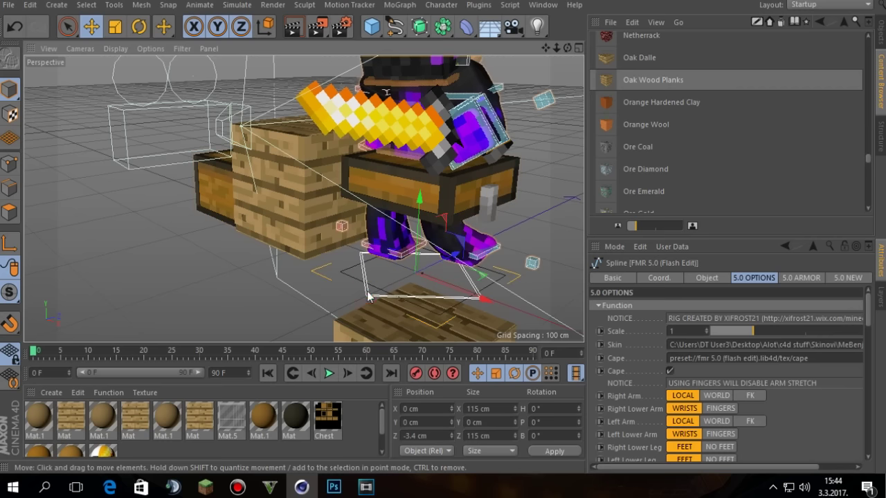
pyautogui.moveTo(415, 253); pyautogui.dragTo(460, 204)
pyautogui.moveTo(563, 52); pyautogui.dragTo(563, 53)
pyautogui.click(397, 338)
pyautogui.moveTo(429, 321); pyautogui.dragTo(430, 246)
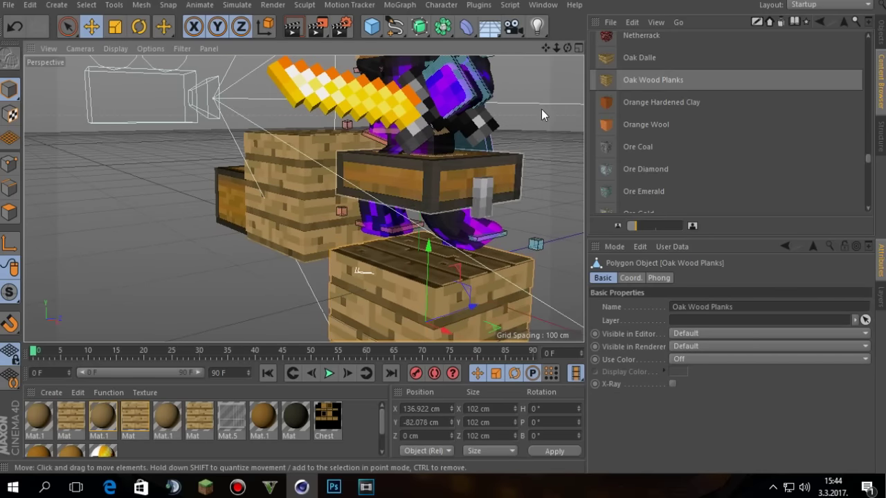
# - Tilt the oak plank block to a pitch of about 21.1° and shift it to about Y -71.9, Z 59.9 cm
pyautogui.moveTo(566, 48); pyautogui.dragTo(452, 306)
pyautogui.press('r')
pyautogui.moveTo(431, 273); pyautogui.dragTo(418, 263)
pyautogui.press('e')
pyautogui.moveTo(441, 294); pyautogui.dragTo(396, 274)
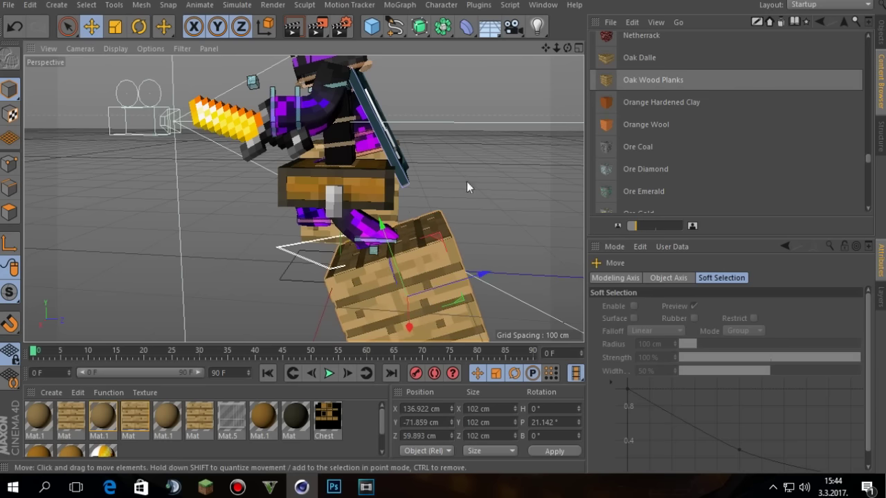
# - Raise the tilted oak plank block against the character's foot to about Y -63.3, Z 56.6 cm
pyautogui.click(466, 181)
pyautogui.moveTo(565, 48); pyautogui.dragTo(561, 14)
pyautogui.click(439, 292)
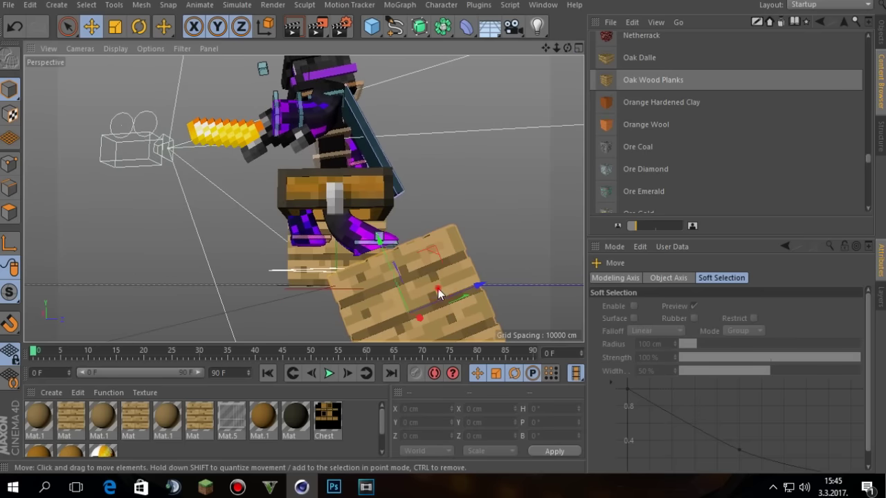
pyautogui.moveTo(390, 281); pyautogui.dragTo(391, 270)
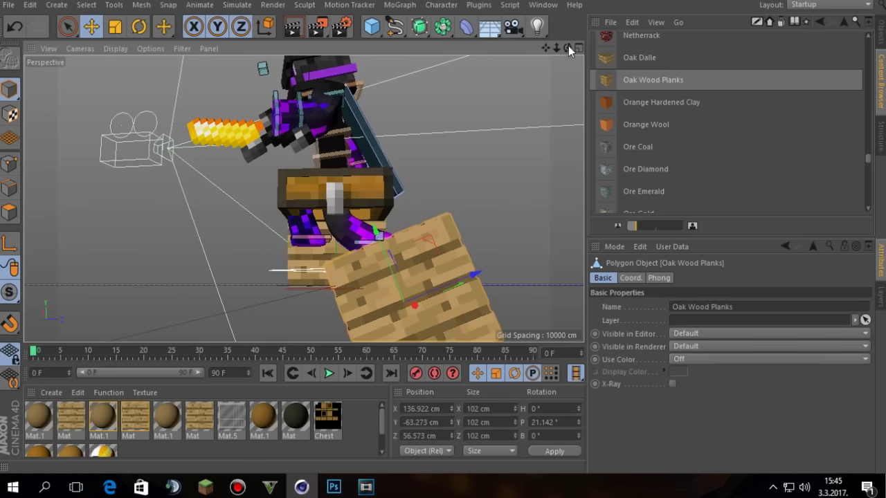
# - Select the second Oak Wood Planks group, which holds the tilted block under the character's feet
pyautogui.moveTo(568, 47); pyautogui.dragTo(601, 87)
pyautogui.moveTo(353, 246); pyautogui.dragTo(362, 248)
pyautogui.click(487, 171)
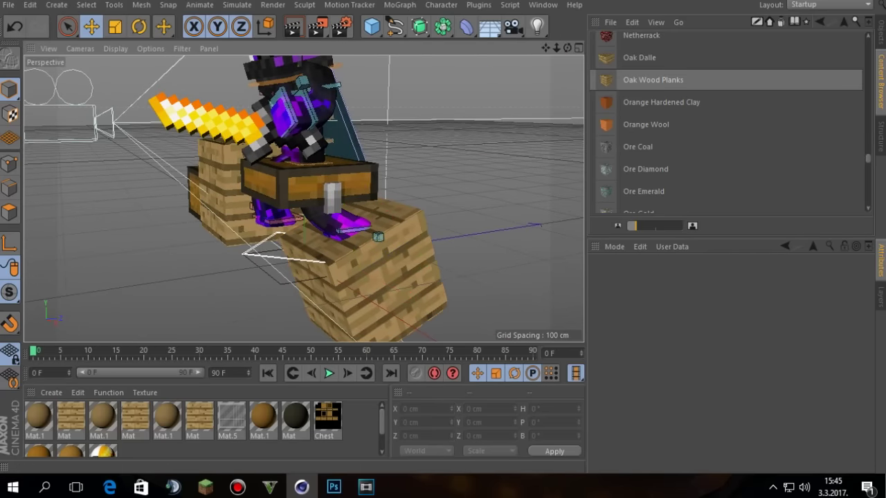
pyautogui.click(880, 33)
pyautogui.click(645, 39)
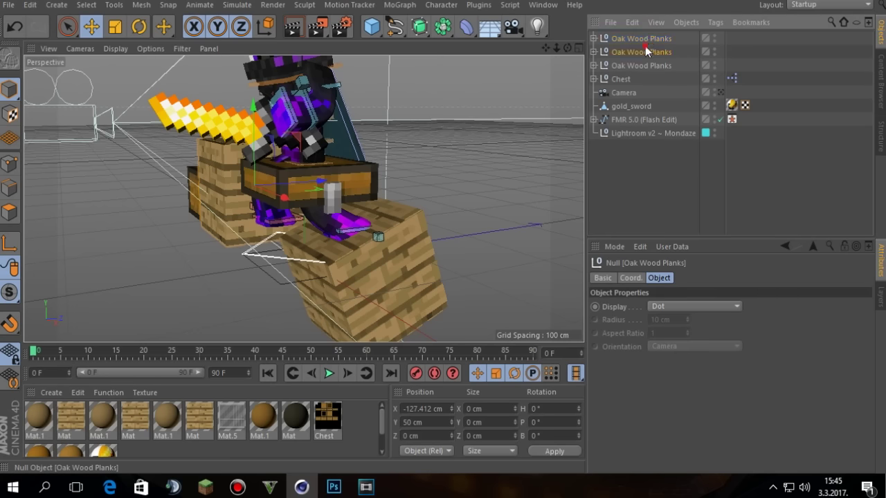
pyautogui.click(645, 52)
# - Activate polygon mode with Live Selection and make the Oak Wood Planks mesh inside the selected group active
pyautogui.moveTo(568, 46); pyautogui.dragTo(612, 0)
pyautogui.click(81, 33)
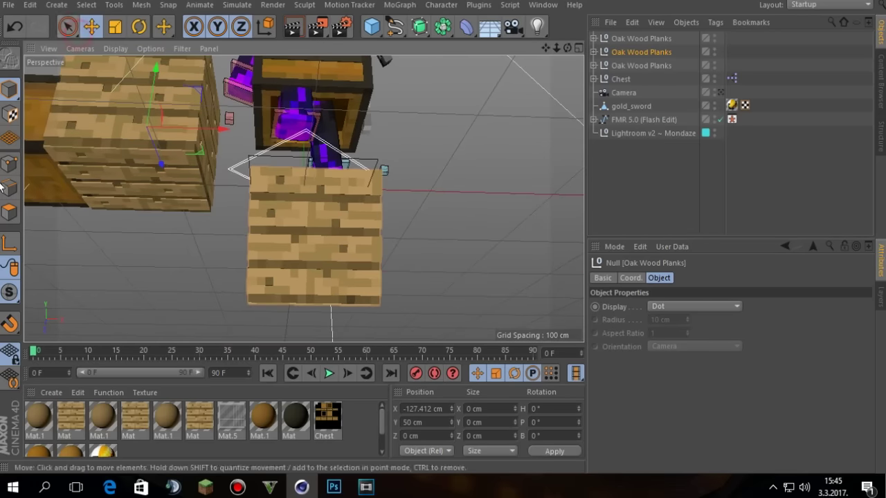
pyautogui.click(10, 212)
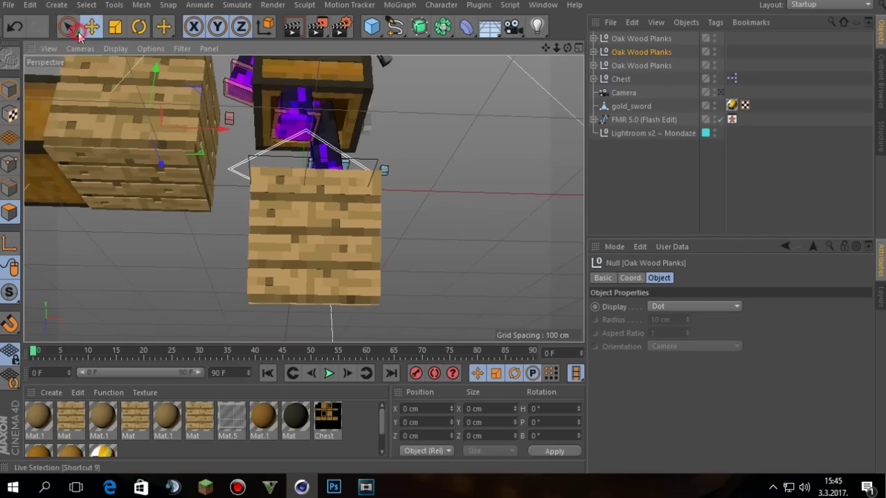
pyautogui.click(90, 27)
pyautogui.click(71, 29)
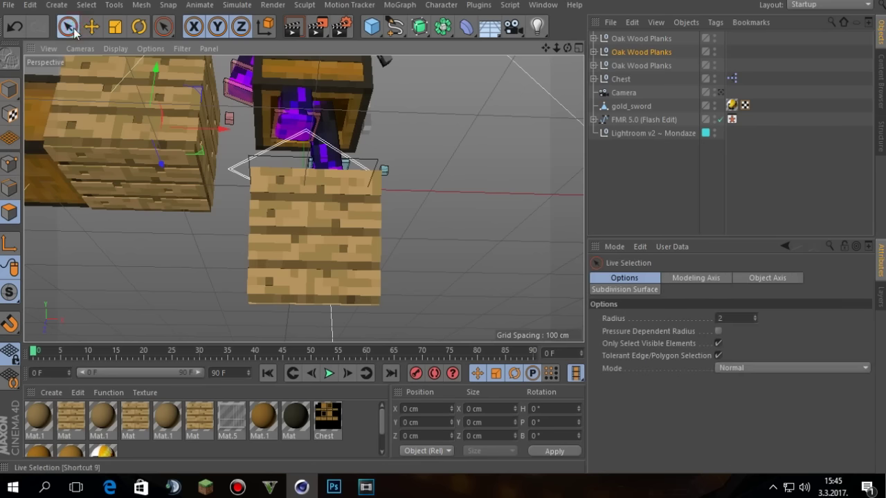
pyautogui.click(594, 52)
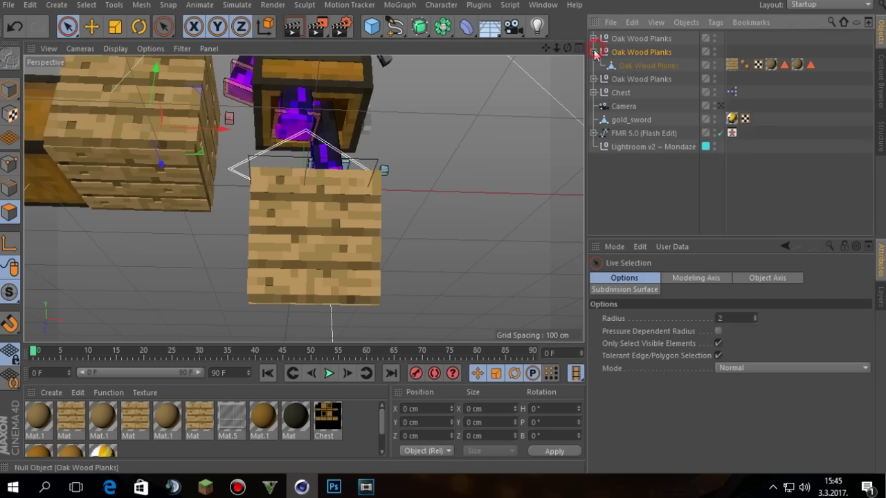
pyautogui.click(655, 65)
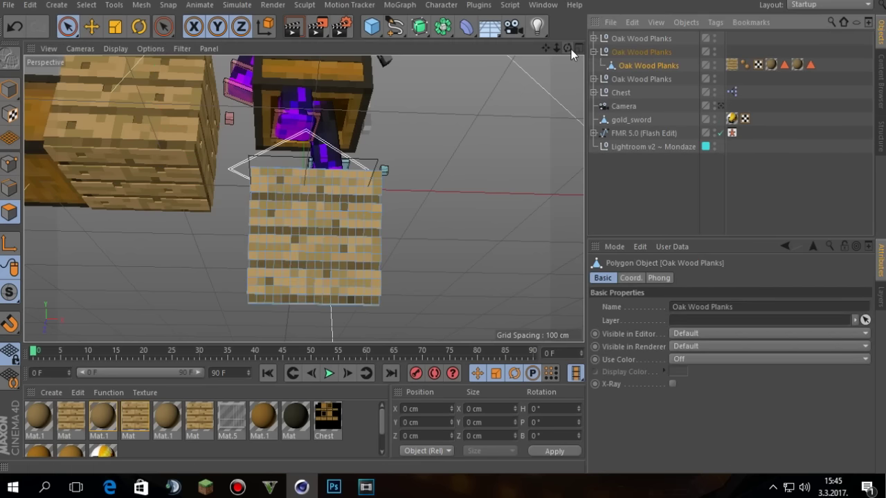
# - Paint-select the border polygons around the block's front face and extrude them outward
pyautogui.moveTo(567, 47); pyautogui.dragTo(524, 65)
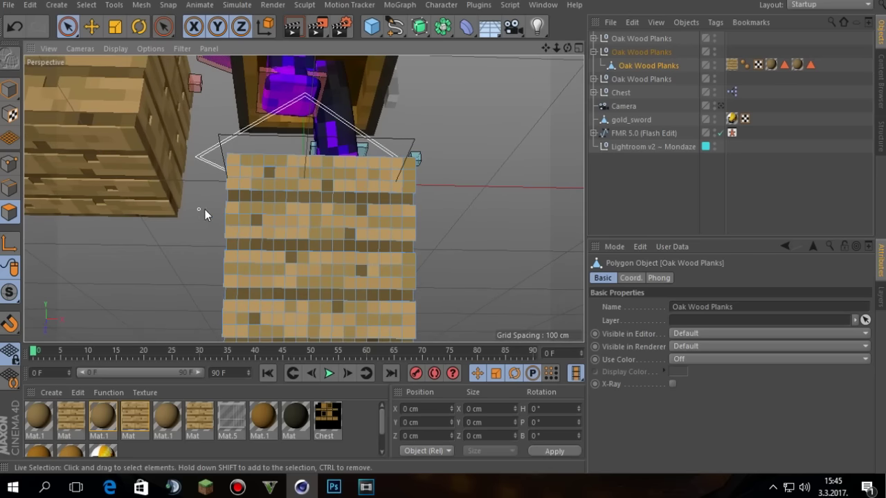
pyautogui.moveTo(234, 162); pyautogui.dragTo(267, 164)
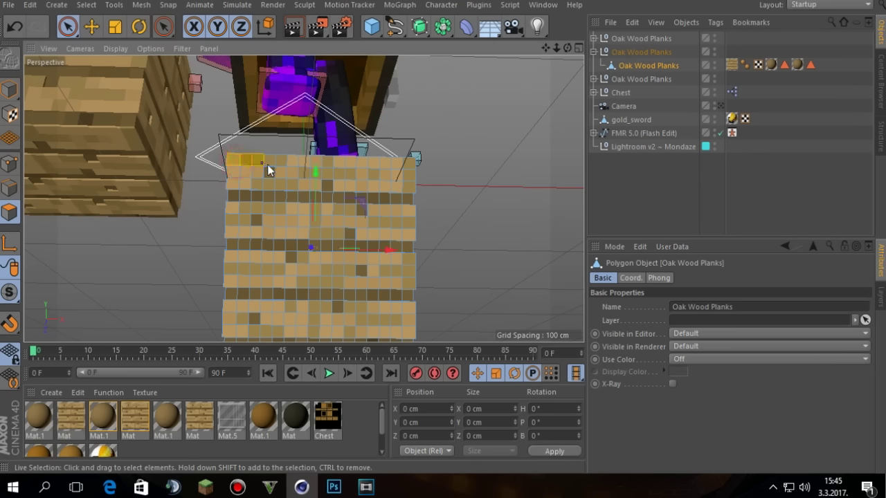
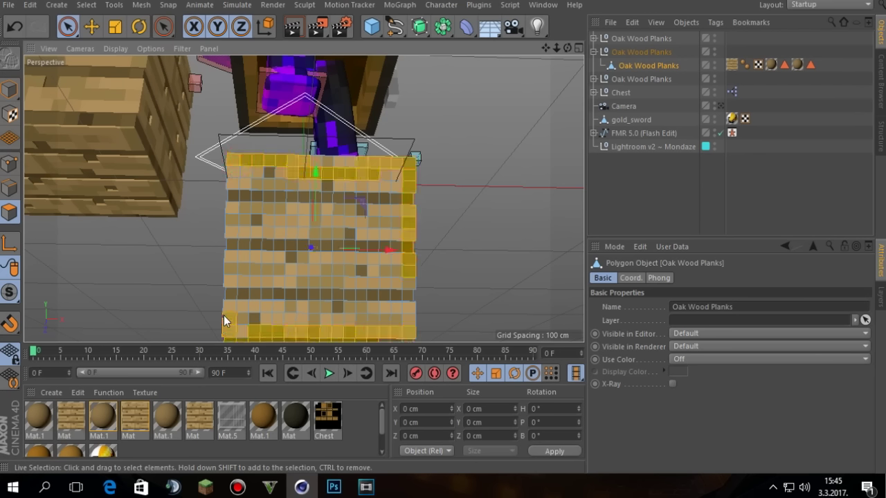
pyautogui.moveTo(231, 168); pyautogui.dragTo(232, 171)
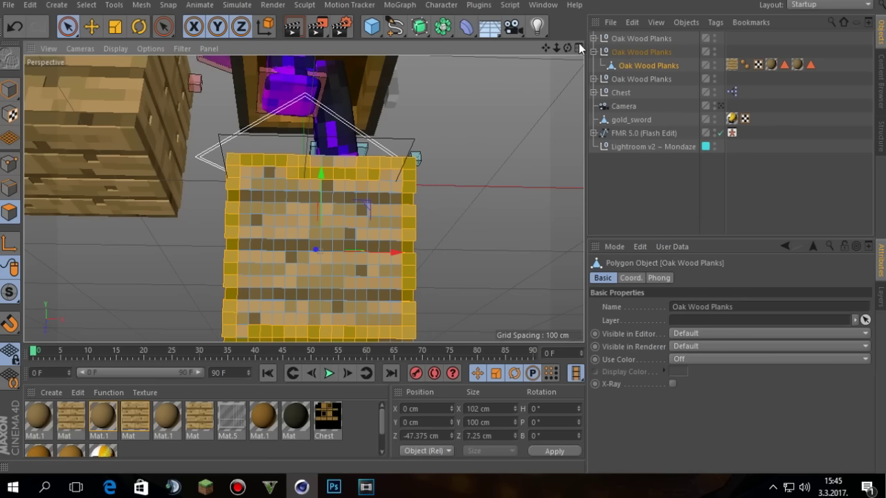
pyautogui.moveTo(567, 47); pyautogui.dragTo(302, 199)
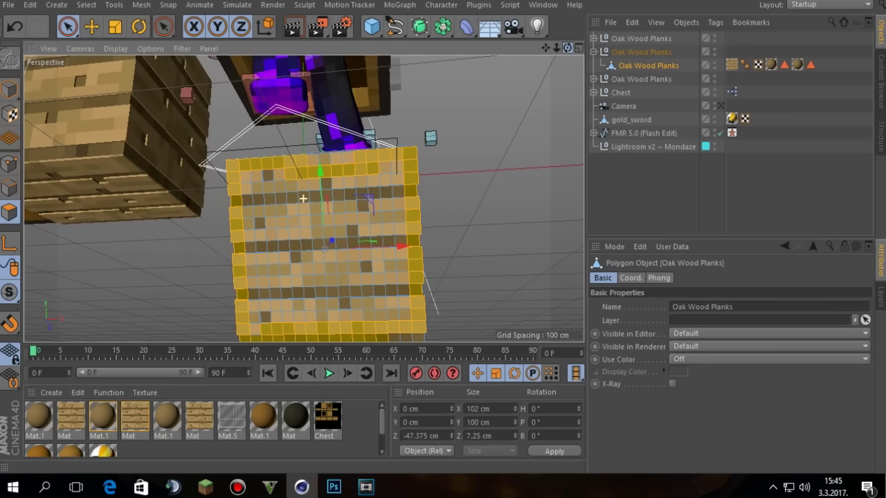
pyautogui.press('d')
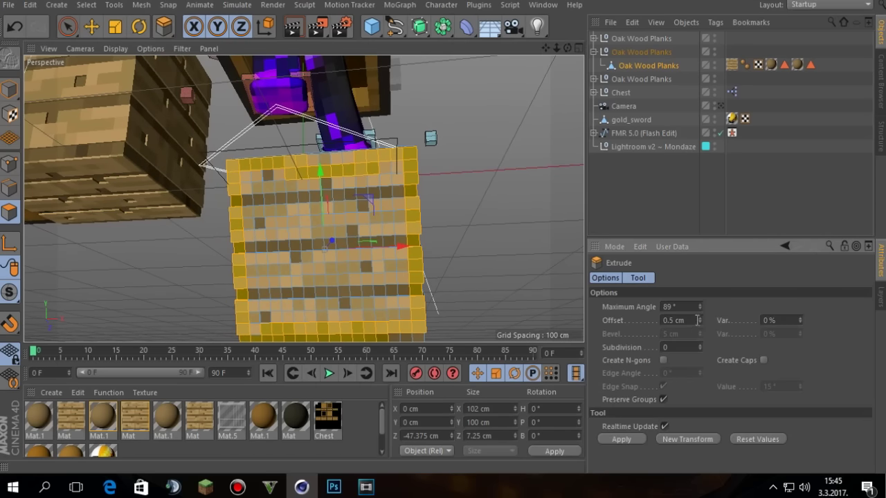
pyautogui.click(633, 440)
pyautogui.press('space')
pyautogui.click(536, 98)
# - Reselect the front face's border polygons and extrude them by a 2 cm offset
pyautogui.moveTo(568, 48); pyautogui.dragTo(303, 198)
pyautogui.click(234, 166)
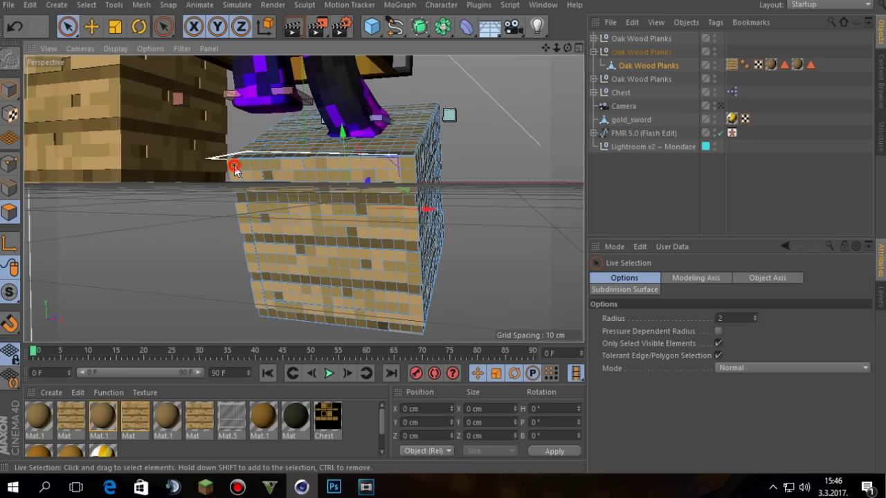
pyautogui.moveTo(234, 166); pyautogui.dragTo(388, 170)
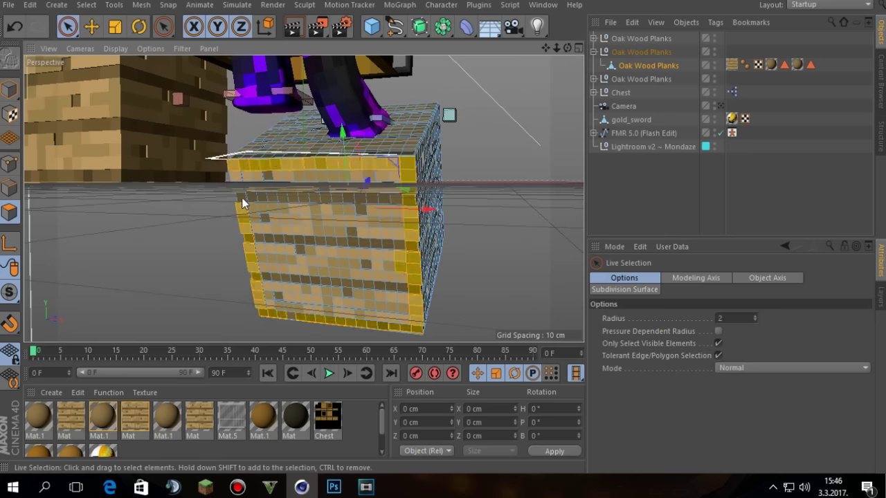
pyautogui.press('d')
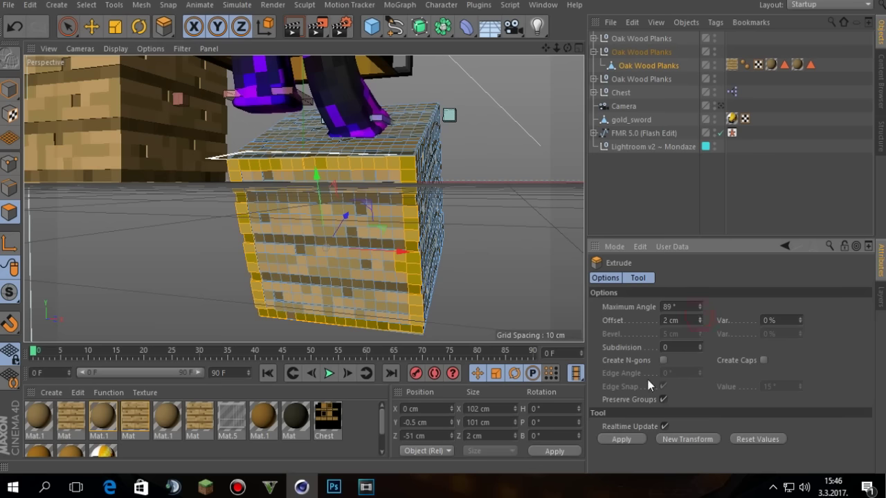
pyautogui.click(540, 227)
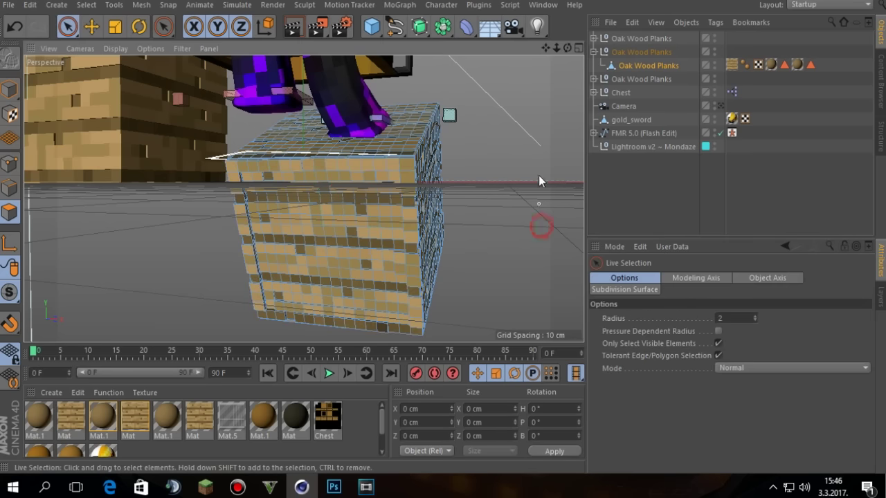
# - Paint an irregular pattern of inner polygons on the block's front face and extrude them by 1.5 cm
pyautogui.moveTo(567, 48); pyautogui.dragTo(547, 52)
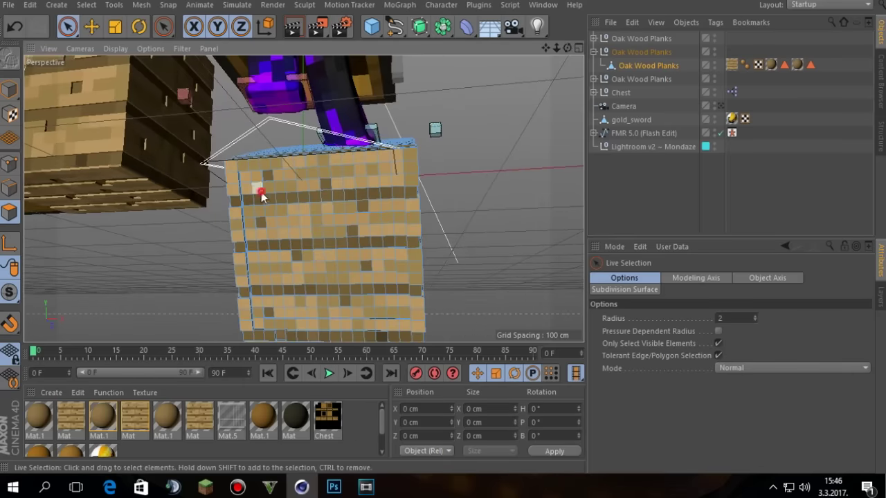
pyautogui.moveTo(261, 197); pyautogui.dragTo(283, 232)
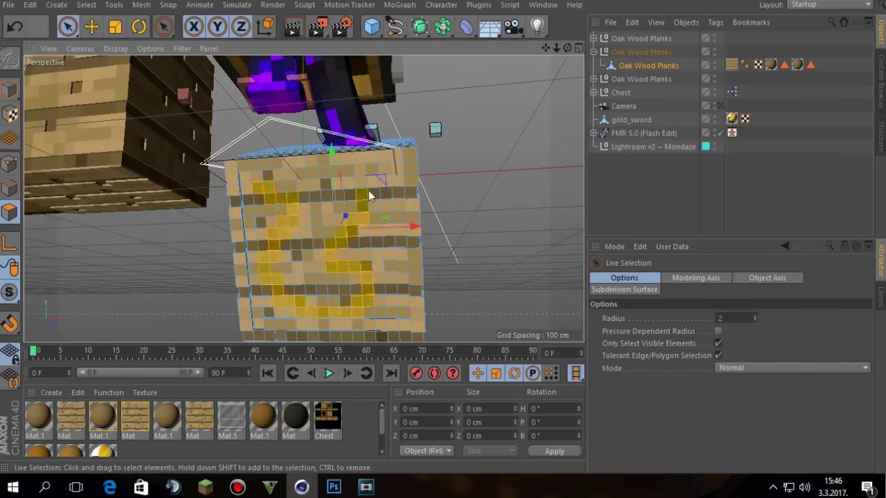
pyautogui.moveTo(320, 292); pyautogui.dragTo(321, 296)
pyautogui.press('d')
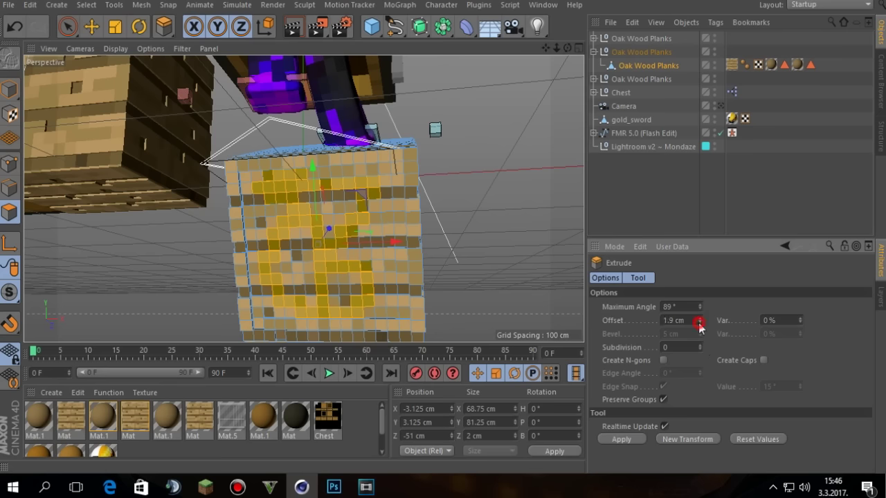
pyautogui.click(623, 441)
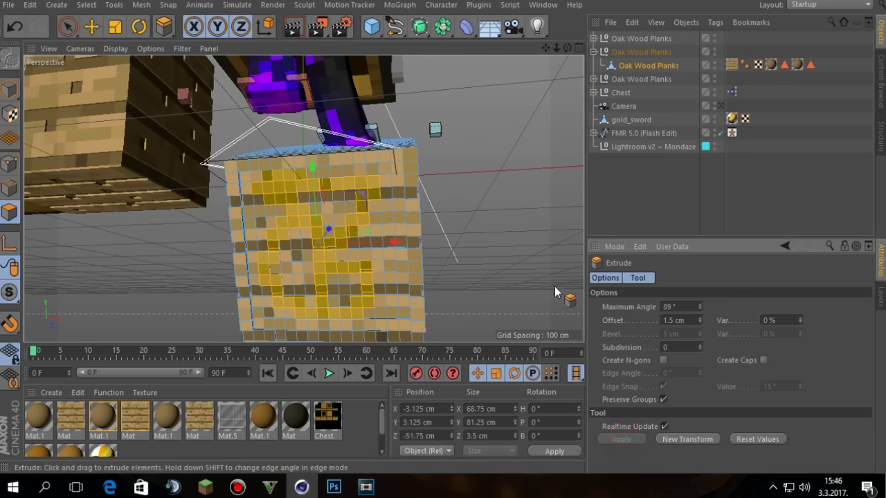
pyautogui.press('space')
pyautogui.click(529, 254)
# - Switch to model mode and inspect the block's extruded front face from several angles
pyautogui.moveTo(567, 49)
pyautogui.mouseDown()
pyautogui.moveTo(512, 48)
pyautogui.moveTo(550, 48)
pyautogui.mouseUp()
pyautogui.click(96, 29)
pyautogui.click(92, 27)
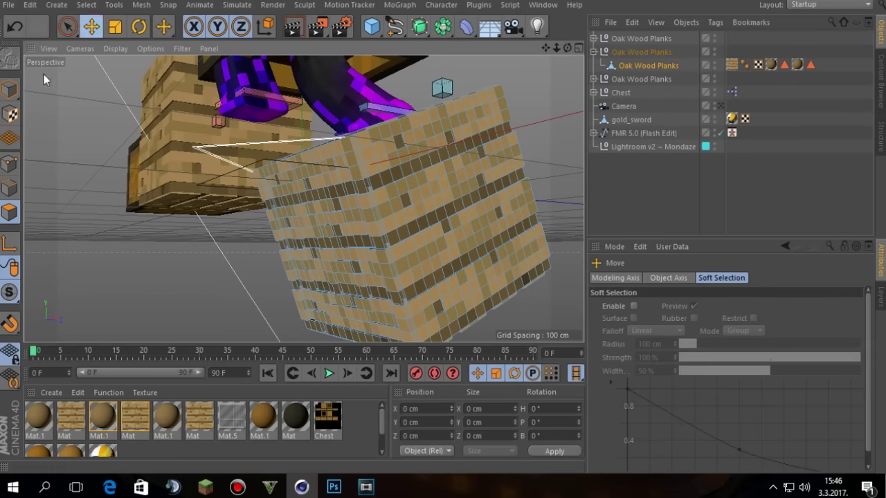
pyautogui.click(9, 89)
pyautogui.moveTo(567, 48); pyautogui.dragTo(564, 65)
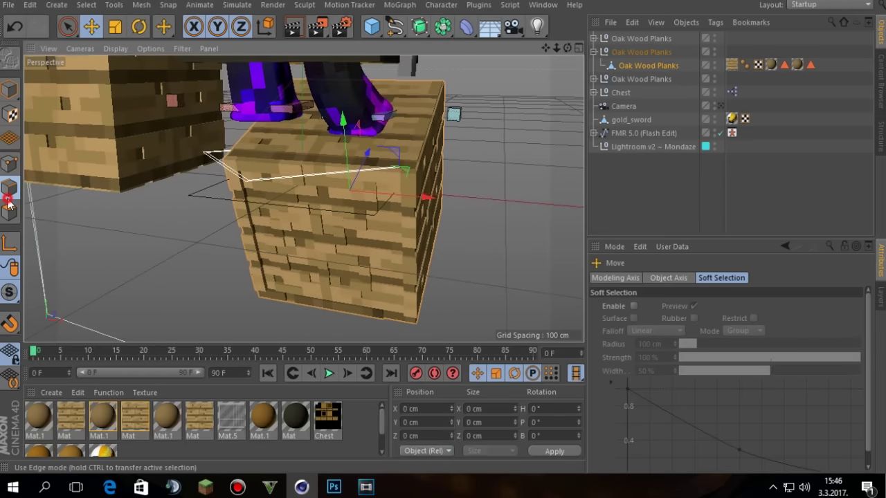
# - Paint-select the border polygons of the block's upper face in polygon mode and extrude them by 2 cm
pyautogui.click(9, 211)
pyautogui.click(68, 27)
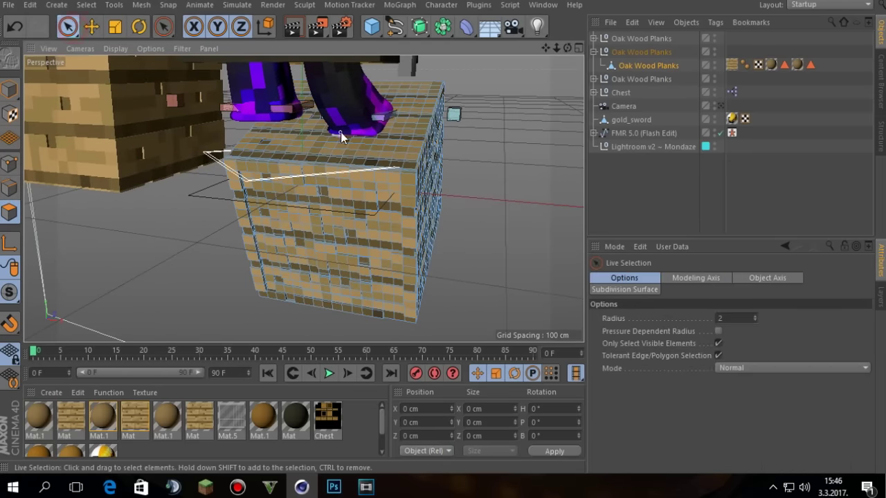
pyautogui.moveTo(536, 79)
pyautogui.keyDown('alt'); pyautogui.mouseDown()
pyautogui.moveTo(388, 156)
pyautogui.moveTo(414, 146)
pyautogui.moveTo(387, 225)
pyautogui.moveTo(340, 242)
pyautogui.moveTo(216, 229)
pyautogui.mouseUp(); pyautogui.keyUp('alt')
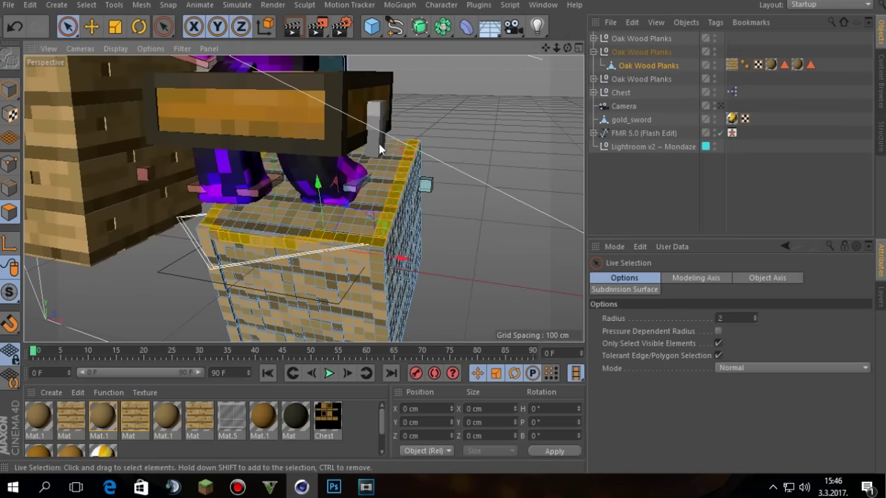
pyautogui.press('d')
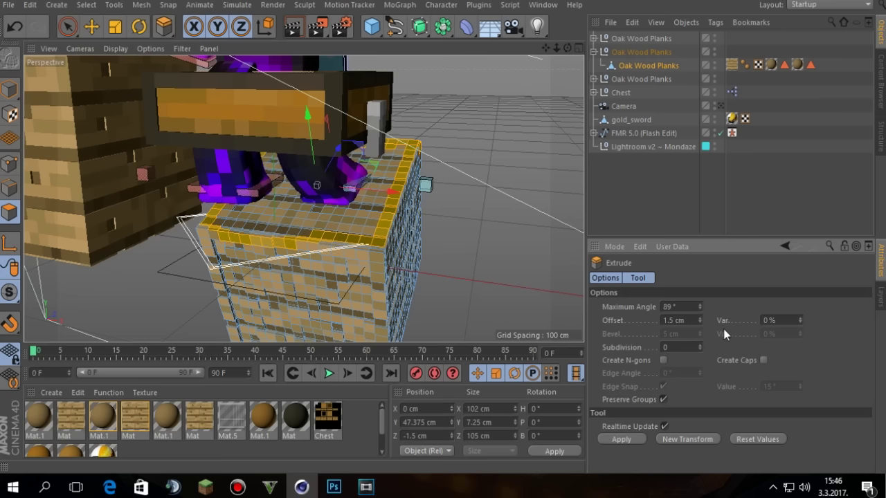
pyautogui.click(628, 439)
# - Add scattered inner polygons of the upper face to the selection and extrude it by 1.6 cm
pyautogui.press('space')
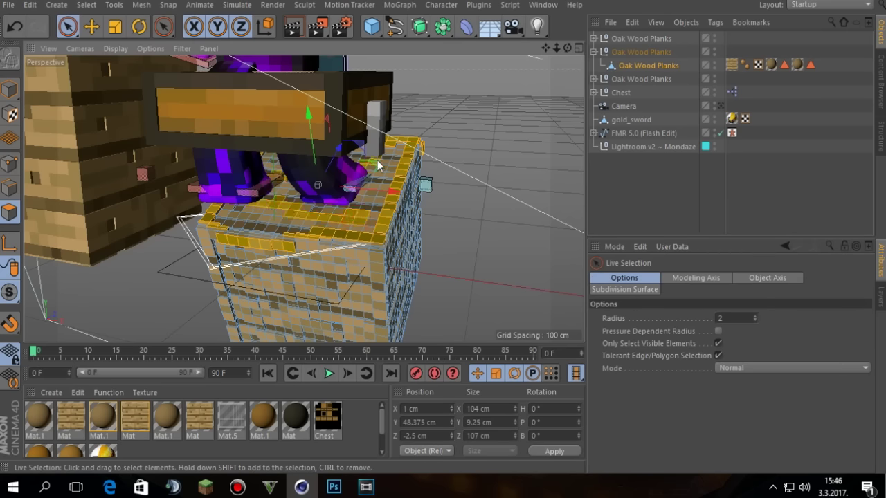
pyautogui.press('d')
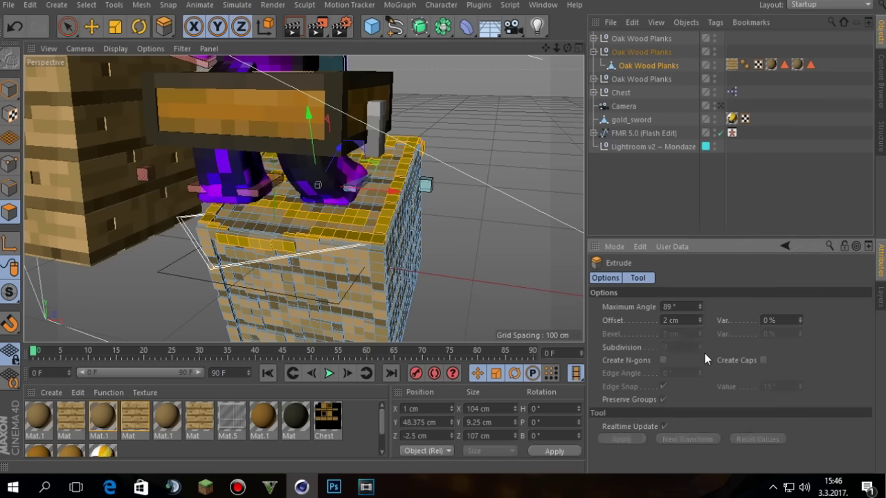
pyautogui.click(699, 318)
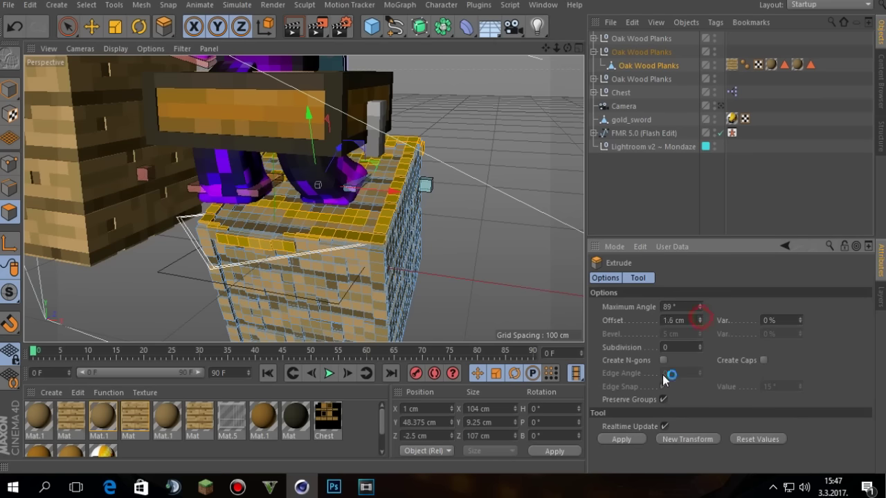
pyautogui.click(620, 440)
pyautogui.press('space')
pyautogui.click(530, 138)
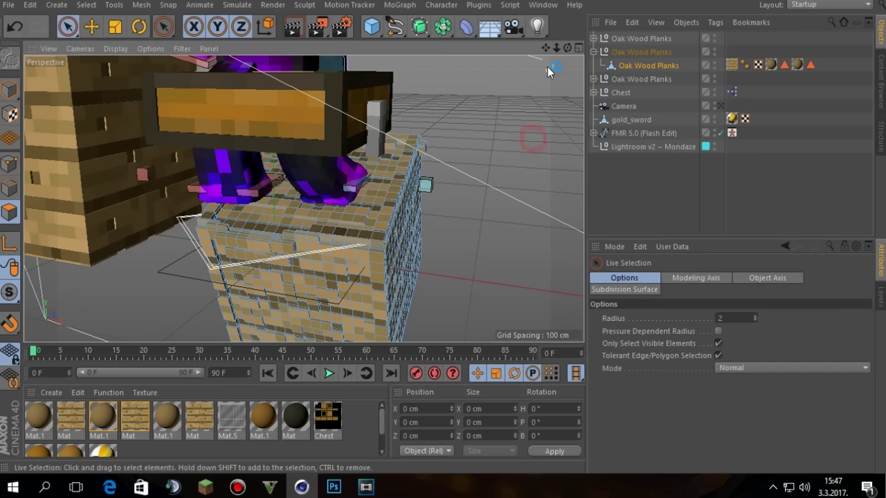
# - Check the edited block through the scene camera and return to the free perspective view
pyautogui.moveTo(546, 48); pyautogui.dragTo(562, 34)
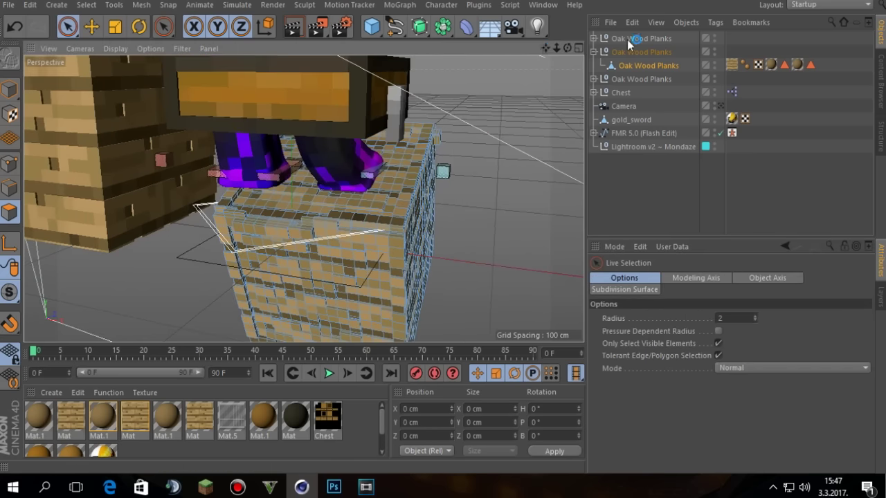
pyautogui.click(721, 106)
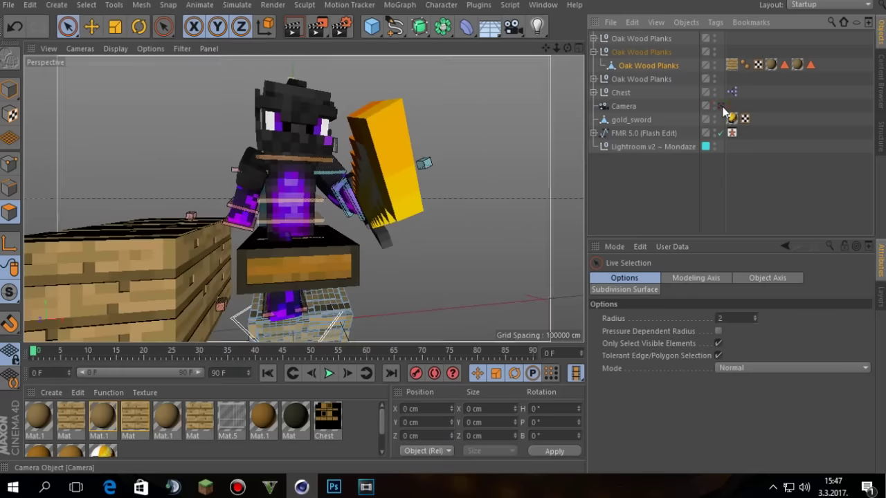
pyautogui.click(721, 107)
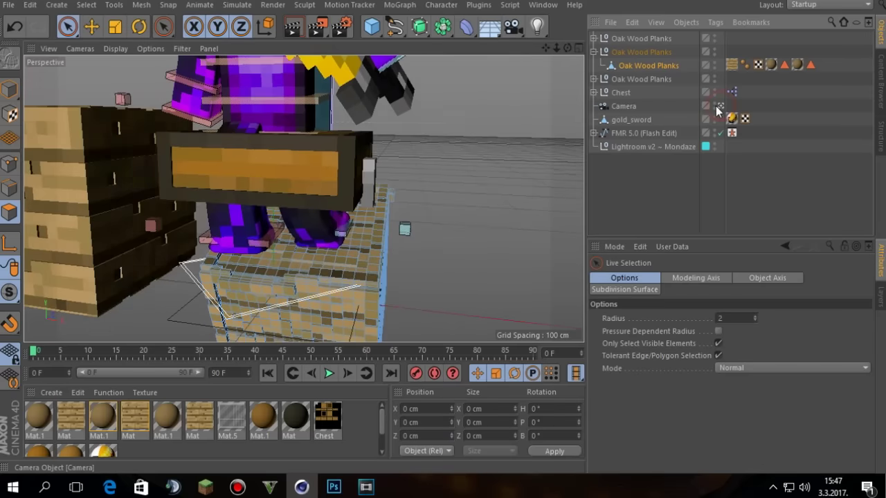
# - In model mode, move the chest's bottom part beside the character's plank block, to about X -42, Y -27, Z 44 cm, and check the camera view
pyautogui.scroll(2, 558, 179)
pyautogui.moveTo(566, 47); pyautogui.dragTo(544, 47)
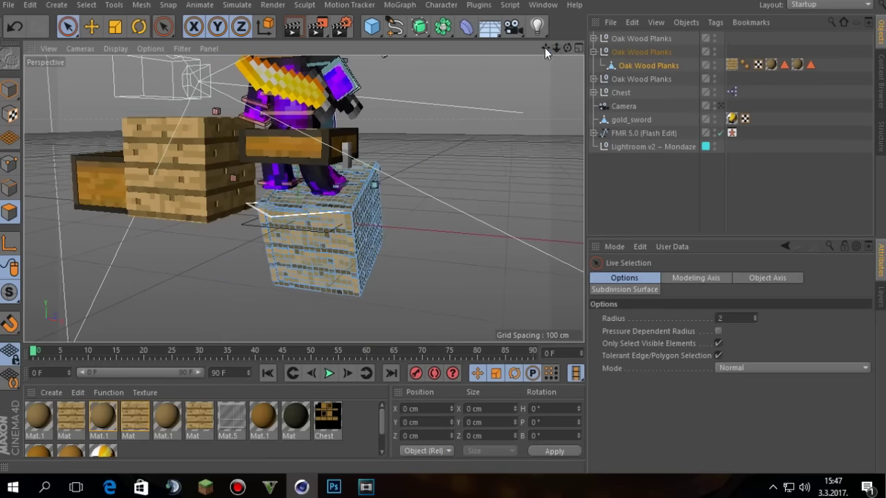
pyautogui.click(9, 89)
pyautogui.click(95, 173)
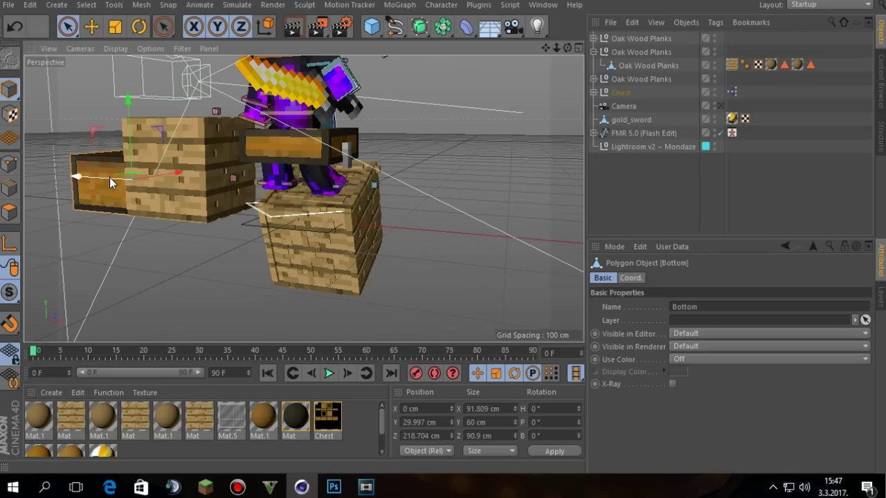
pyautogui.moveTo(104, 178); pyautogui.dragTo(229, 204)
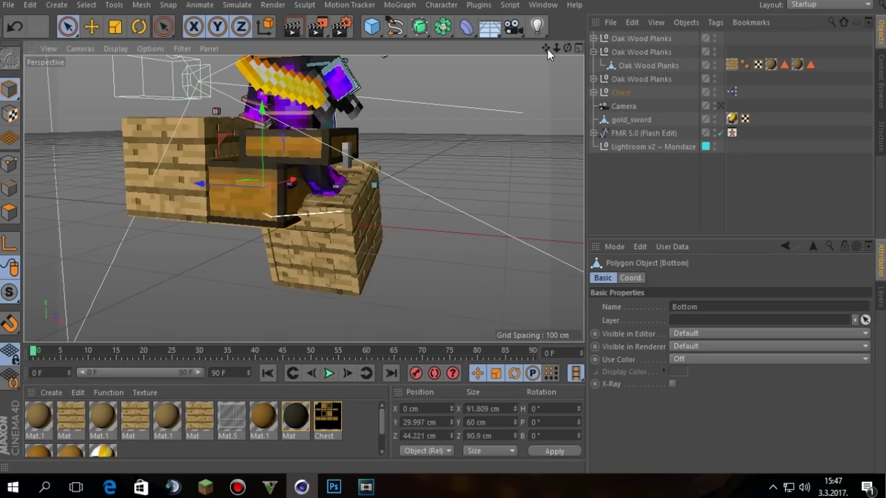
pyautogui.moveTo(546, 49); pyautogui.dragTo(593, 84)
pyautogui.click(306, 239)
pyautogui.moveTo(312, 225); pyautogui.dragTo(319, 273)
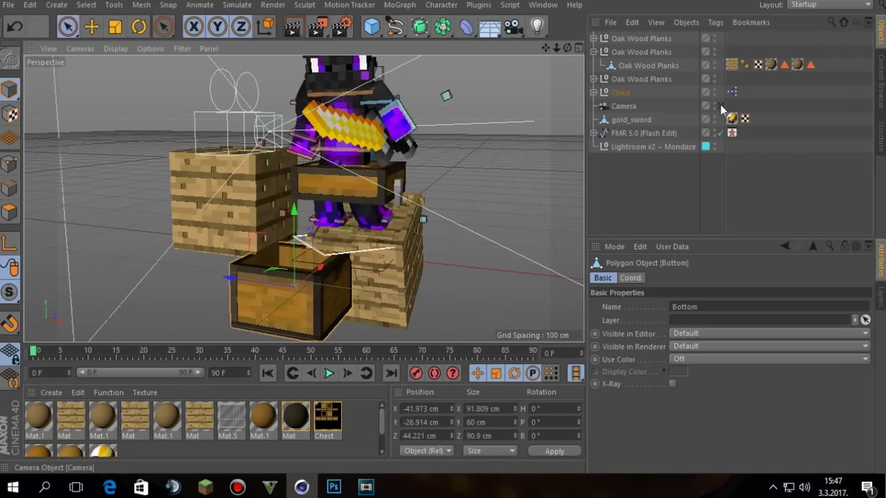
pyautogui.click(720, 106)
pyautogui.click(721, 107)
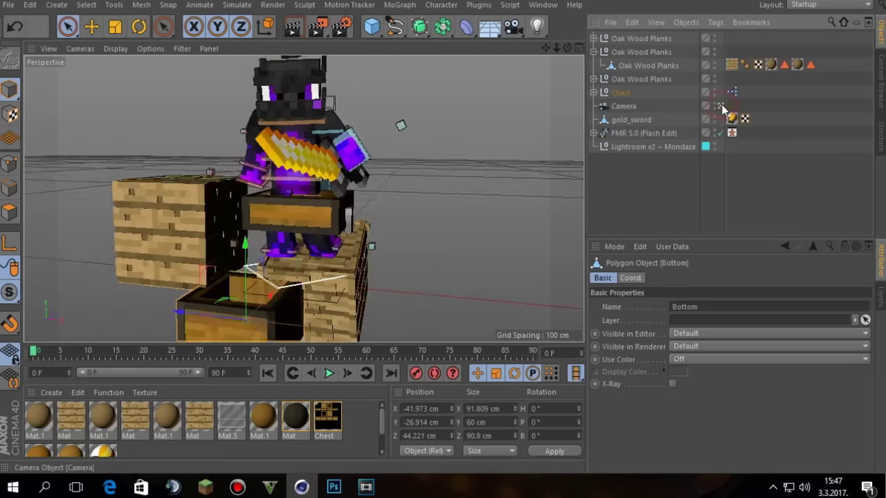
# - Move the chest's bottom part behind the plank blocks, to about X 92 cm and Z 69 cm, and check it through the scene camera
pyautogui.moveTo(566, 47)
pyautogui.mouseDown()
pyautogui.moveTo(443, 50)
pyautogui.moveTo(560, 48)
pyautogui.moveTo(555, 59)
pyautogui.mouseUp()
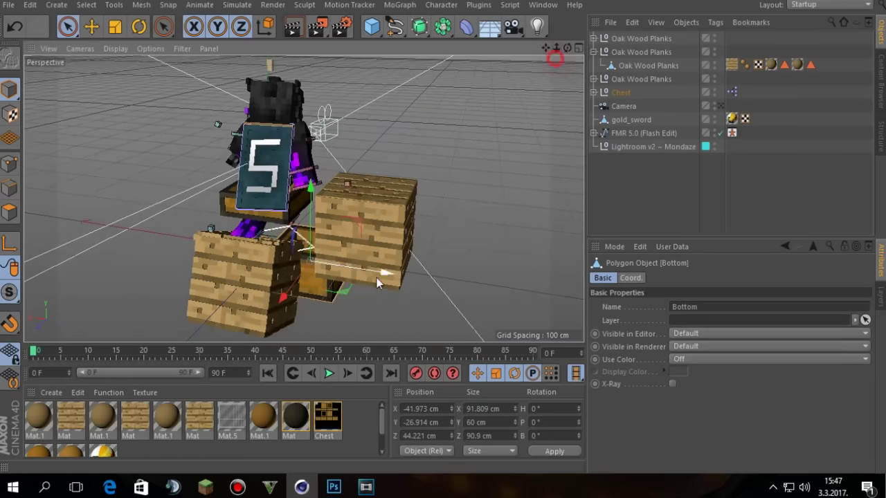
pyautogui.moveTo(280, 296); pyautogui.dragTo(255, 350)
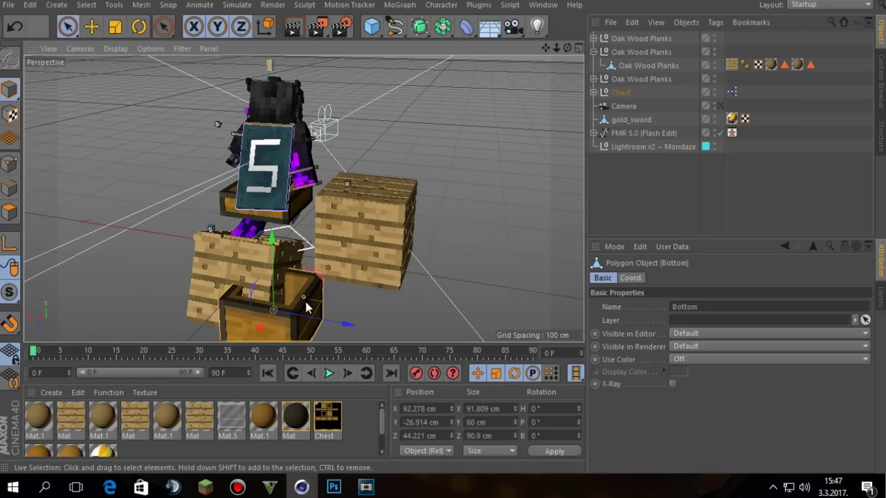
pyautogui.moveTo(312, 320); pyautogui.dragTo(333, 325)
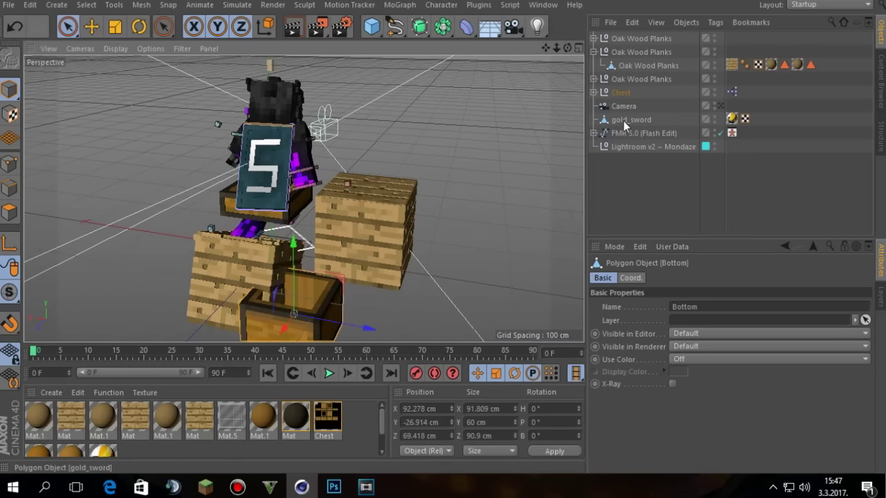
pyautogui.click(719, 106)
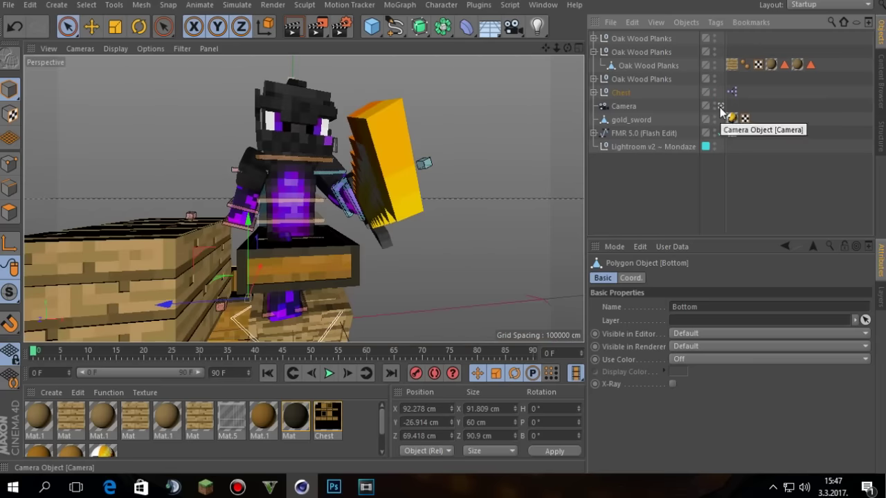
# - Leave the camera view and move the chest lid down onto the chest bottom behind the wood blocks
pyautogui.click(720, 106)
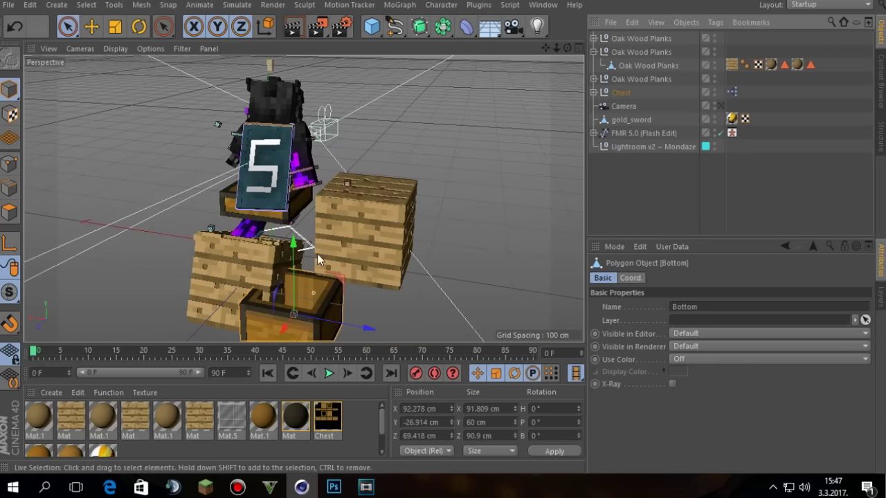
pyautogui.click(288, 213)
pyautogui.moveTo(286, 229); pyautogui.dragTo(316, 304)
pyautogui.moveTo(566, 48); pyautogui.dragTo(436, 34)
pyautogui.moveTo(166, 279); pyautogui.dragTo(258, 287)
# - Rotate the chest lid to a half-open bank angle of about 23° and deselect it
pyautogui.press('r')
pyautogui.press('space')
pyautogui.click(212, 267)
pyautogui.press('r')
pyautogui.click(240, 235)
pyautogui.click(231, 240)
pyautogui.moveTo(232, 243); pyautogui.dragTo(207, 255)
pyautogui.press('space')
pyautogui.click(414, 242)
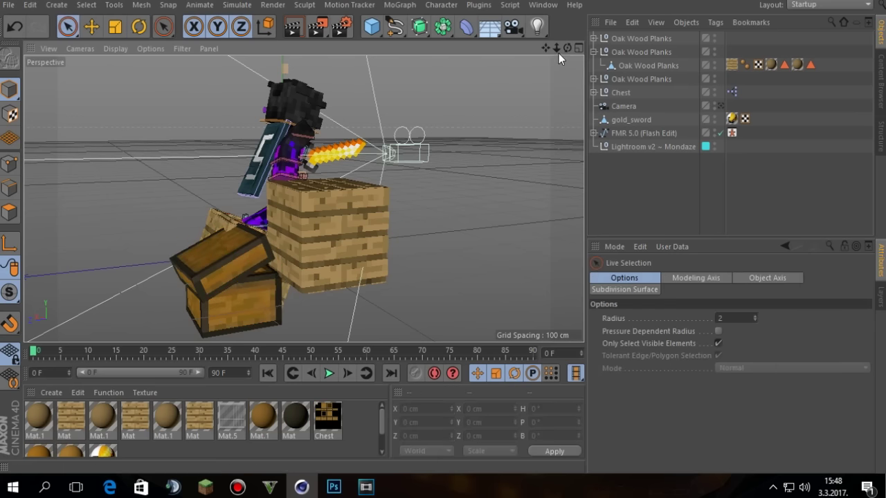
# - Check the chest through the scene camera and tilt its lid further open to a bank angle of about 44.5°
pyautogui.click(721, 106)
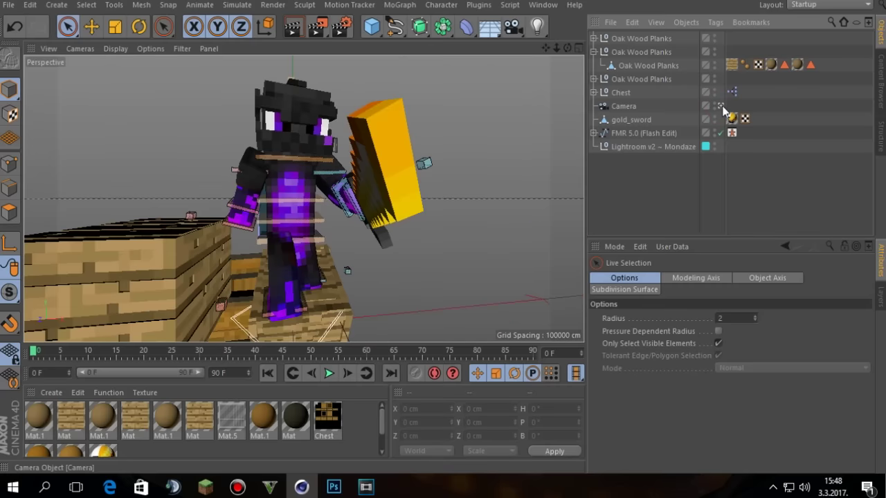
pyautogui.click(722, 108)
pyautogui.click(241, 261)
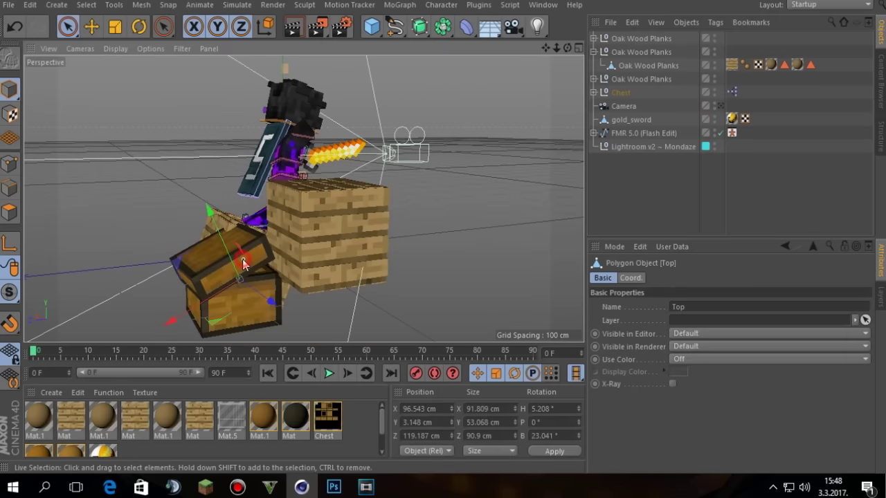
pyautogui.press('r')
pyautogui.moveTo(220, 247); pyautogui.dragTo(243, 262)
pyautogui.press('space')
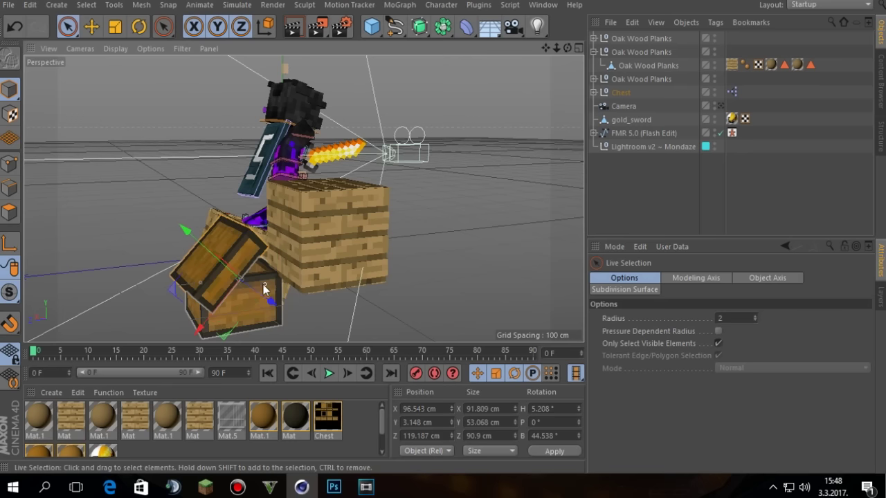
# - Shift the tilted lid so it sits on the edge of the chest bottom, and check it through the scene camera
pyautogui.moveTo(223, 297); pyautogui.dragTo(238, 279)
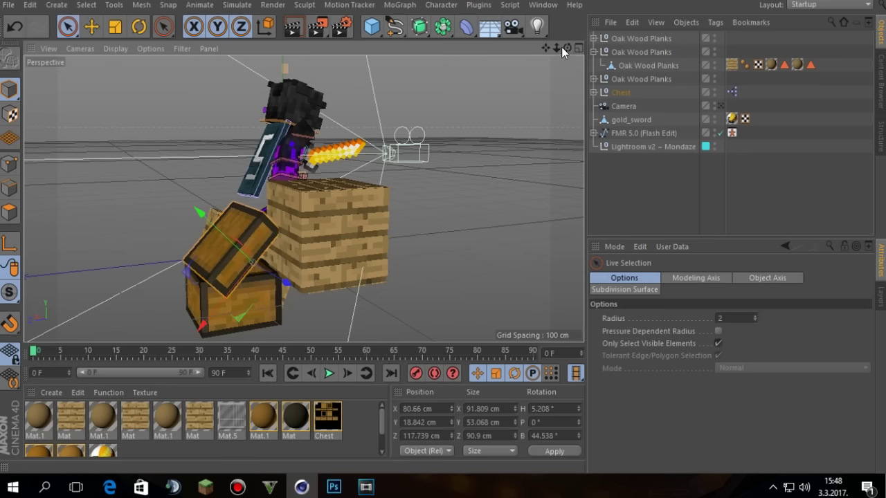
pyautogui.moveTo(566, 47); pyautogui.dragTo(623, 49)
pyautogui.moveTo(272, 281); pyautogui.dragTo(264, 281)
pyautogui.click(545, 107)
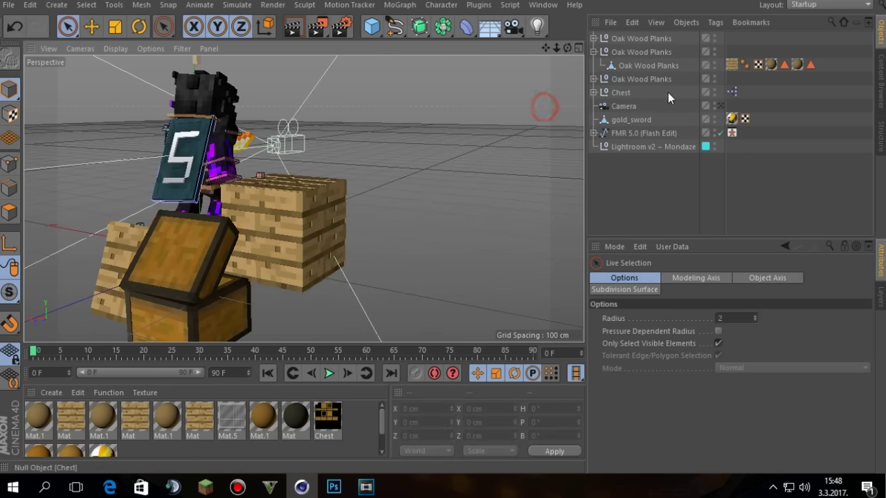
pyautogui.click(720, 106)
pyautogui.click(720, 106)
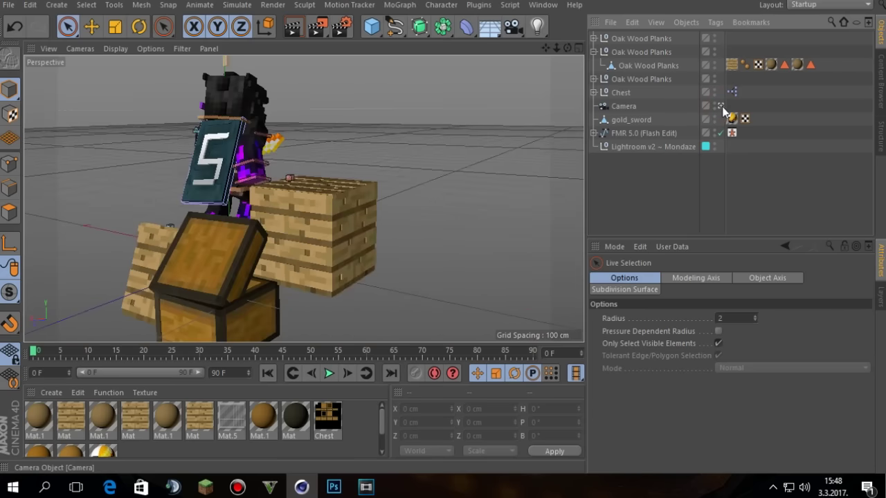
# - Move the overlapping oak planks block under the character's foot, to about X 110.3 cm and Y -63.6 cm
pyautogui.click(349, 234)
pyautogui.moveTo(568, 52); pyautogui.dragTo(507, 129)
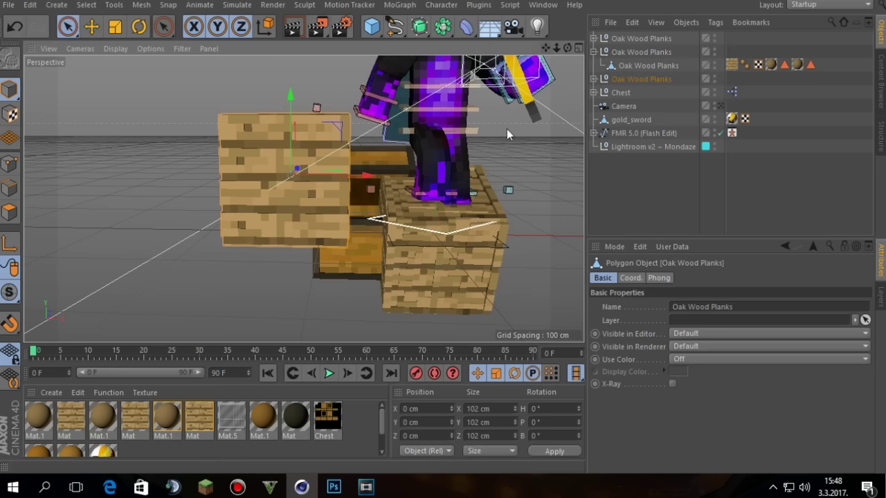
pyautogui.moveTo(356, 186); pyautogui.dragTo(482, 178)
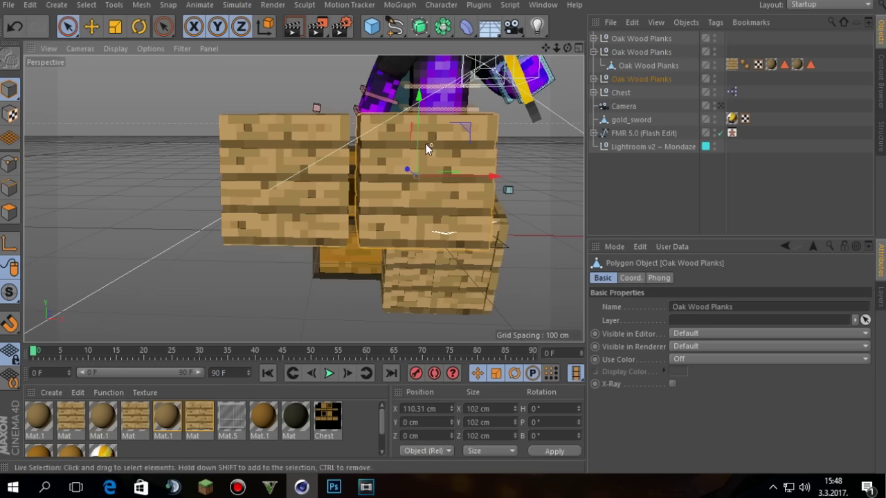
pyautogui.moveTo(425, 144); pyautogui.dragTo(426, 224)
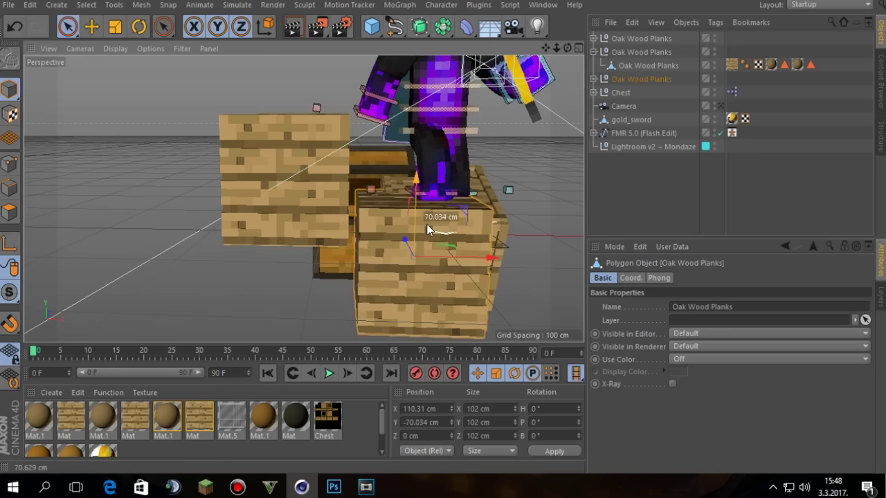
pyautogui.moveTo(567, 47); pyautogui.dragTo(546, 40)
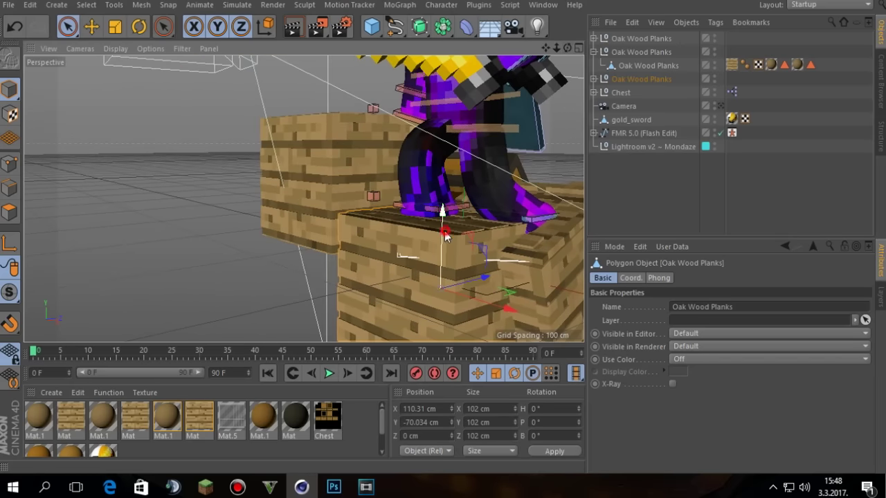
pyautogui.moveTo(443, 227); pyautogui.dragTo(442, 220)
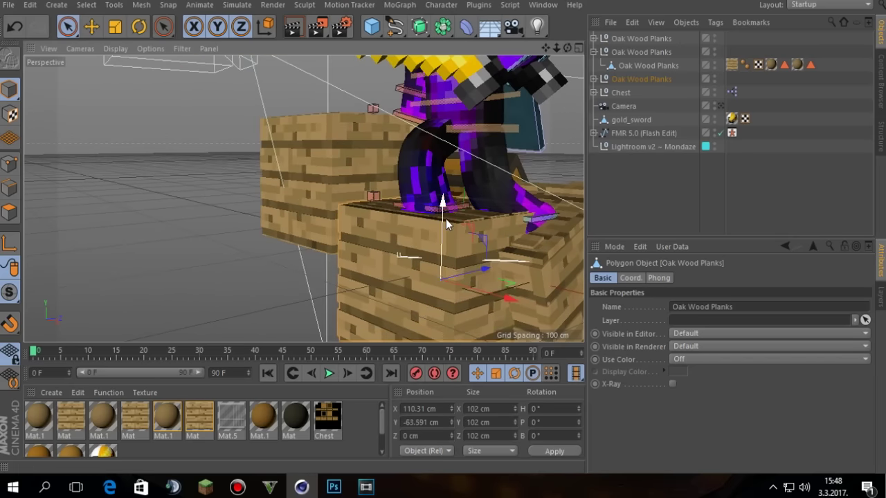
# - Extrude the outer border polygons on the front face of the moved oak planks block slightly outward
pyautogui.click(594, 79)
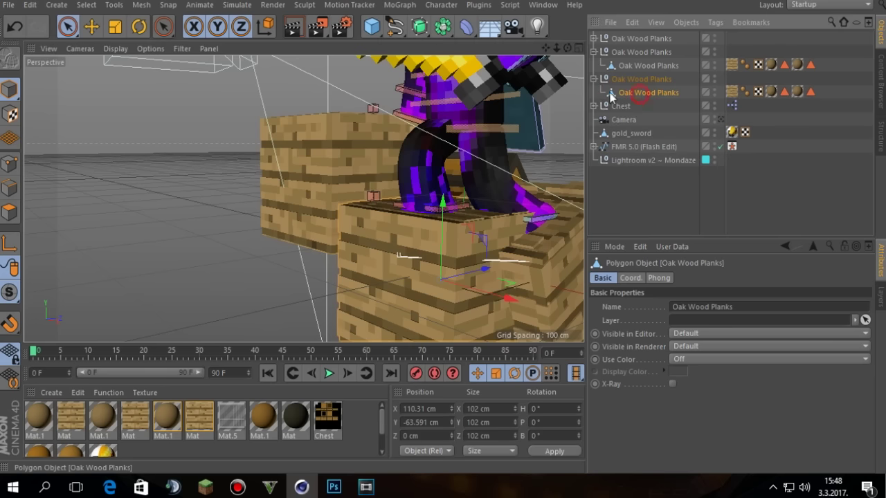
pyautogui.click(17, 212)
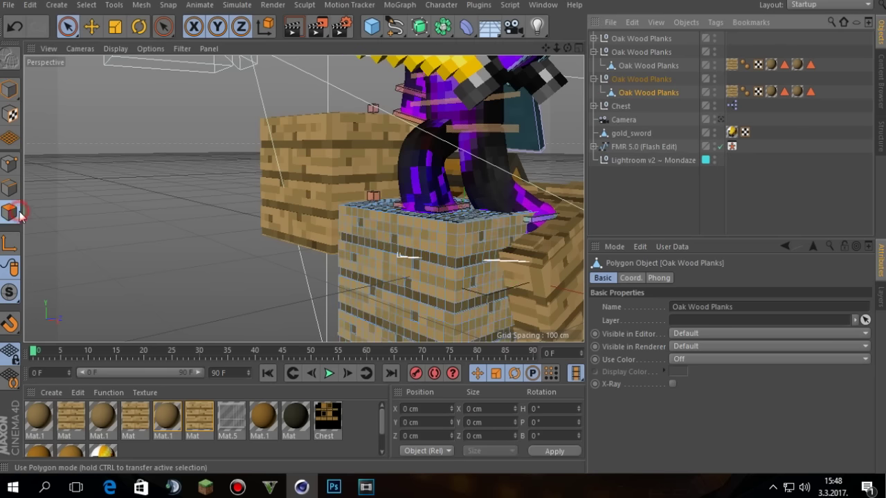
pyautogui.moveTo(567, 48); pyautogui.dragTo(545, 46)
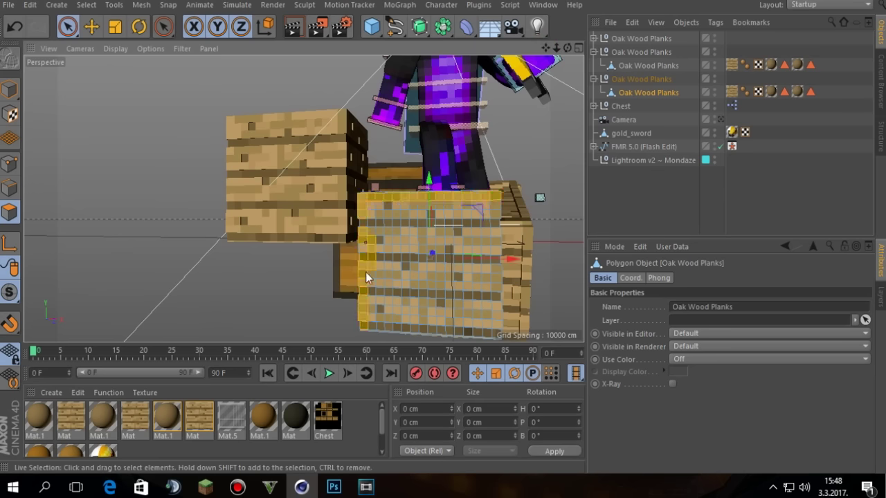
pyautogui.click(499, 236)
pyautogui.press('d')
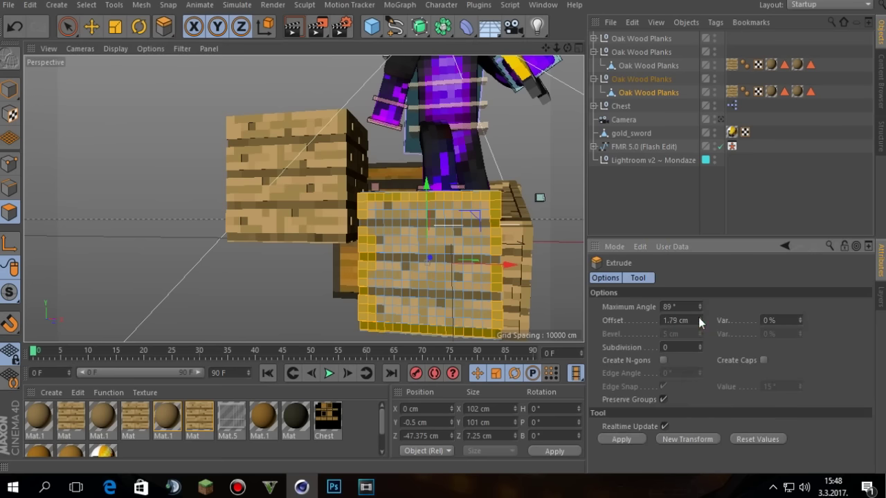
pyautogui.moveTo(699, 317); pyautogui.dragTo(698, 318)
pyautogui.click(634, 439)
pyautogui.press('space')
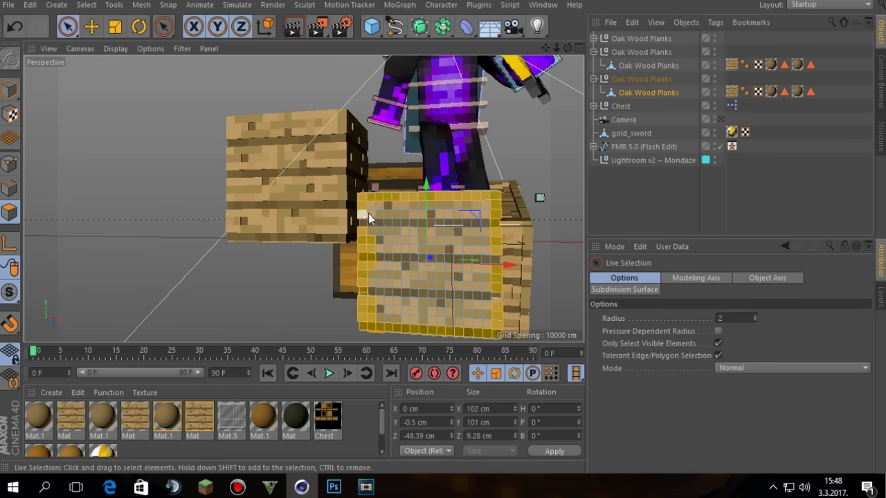
# - Select only an inner ring of polygons on the block's front face and extrude it slightly outward
pyautogui.keyDown('shift'); pyautogui.moveTo(389, 214); pyautogui.dragTo(399, 294); pyautogui.keyUp('shift')
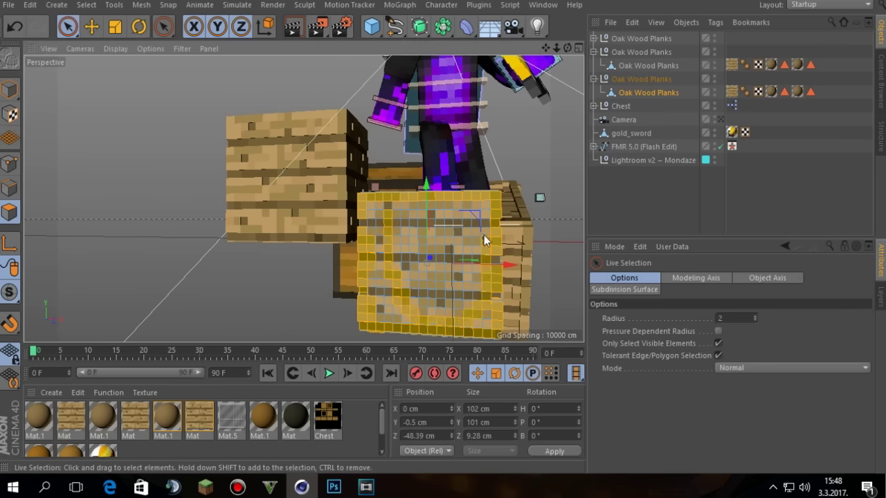
pyautogui.click(548, 158)
pyautogui.moveTo(567, 47)
pyautogui.mouseDown()
pyautogui.moveTo(457, 47)
pyautogui.moveTo(559, 52)
pyautogui.moveTo(554, 62)
pyautogui.mouseUp()
pyautogui.moveTo(384, 215)
pyautogui.mouseDown()
pyautogui.moveTo(380, 262)
pyautogui.moveTo(438, 310)
pyautogui.mouseUp()
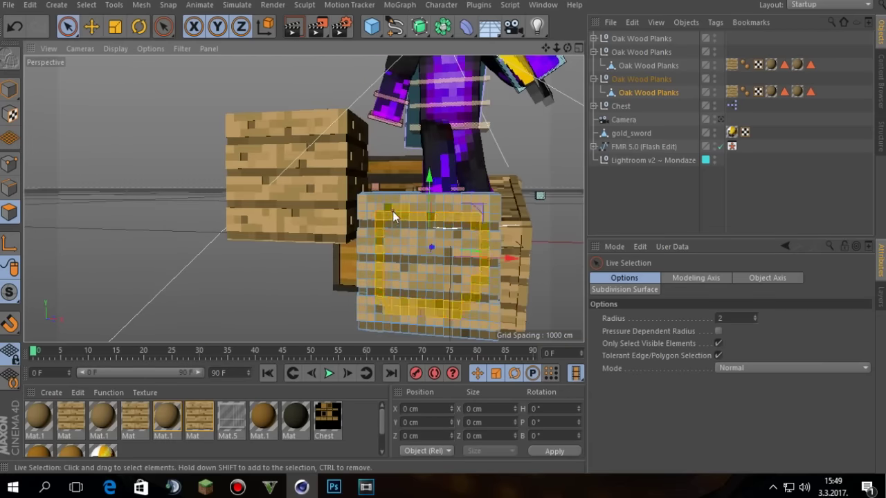
pyautogui.press('d')
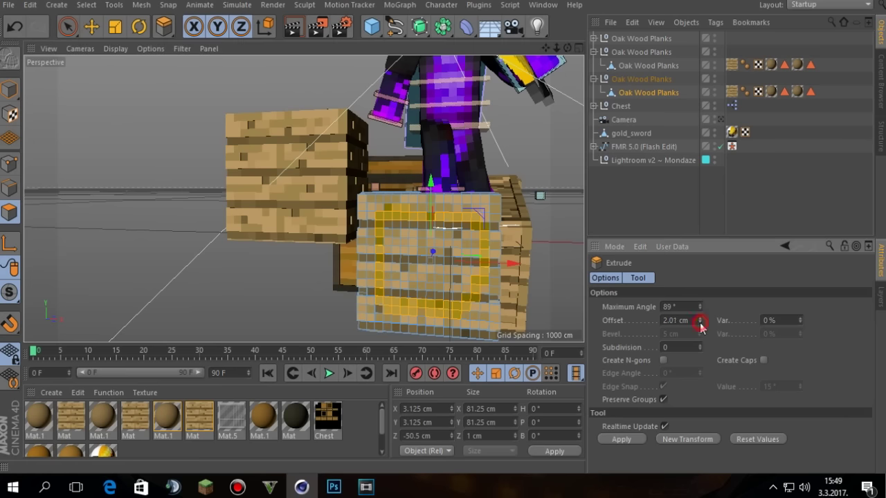
pyautogui.click(622, 439)
pyautogui.press('space')
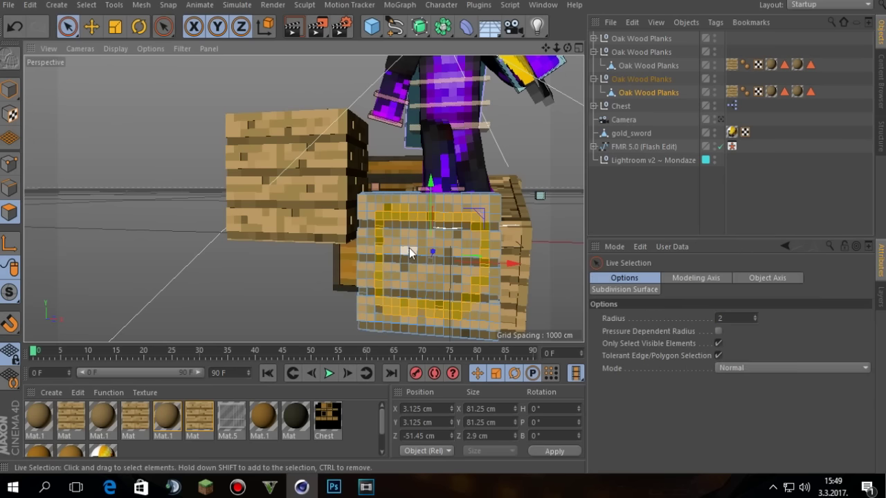
# - Extrude the inner ring together with the central polygons of the front face by 1.7 cm, and clear the selection
pyautogui.press('d')
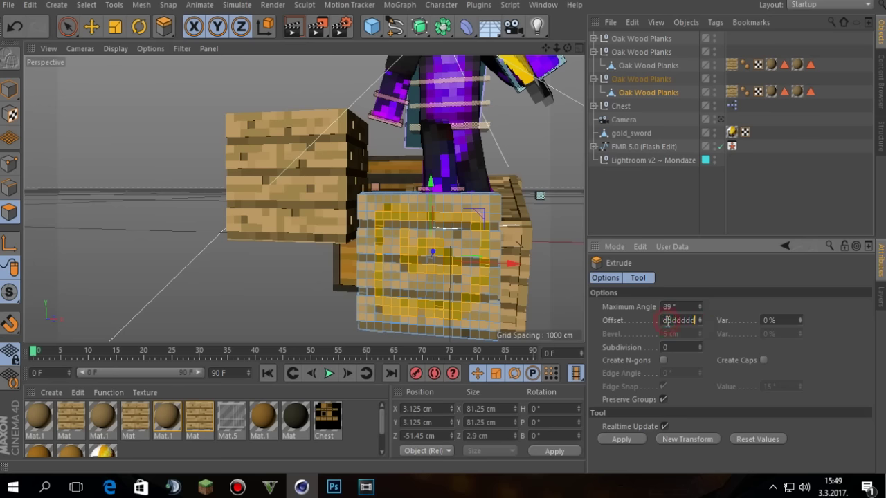
pyautogui.press('space')
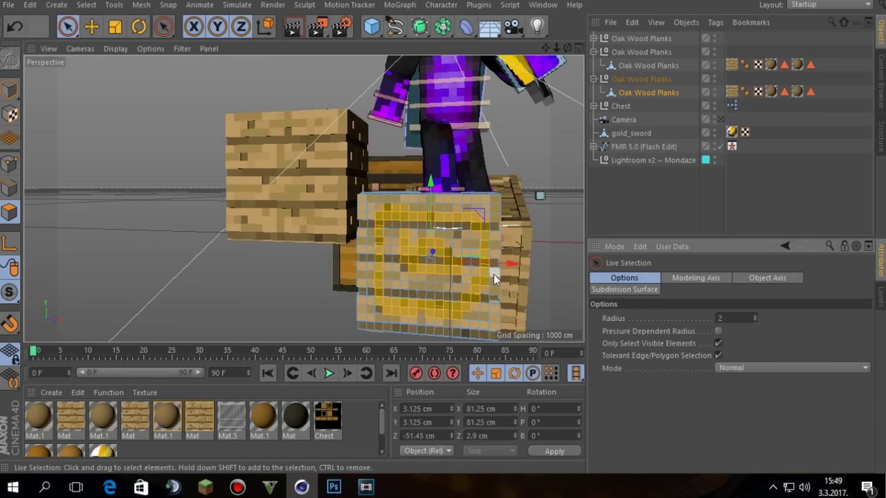
pyautogui.press('d')
pyautogui.click(620, 440)
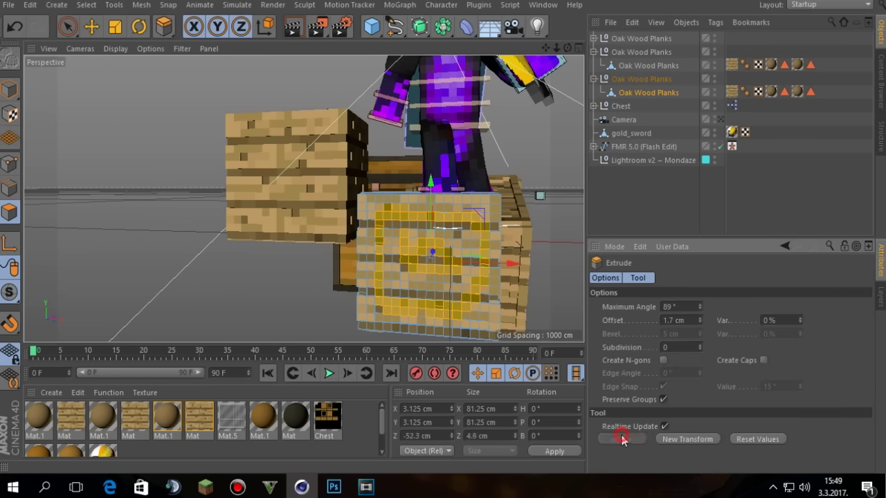
pyautogui.press('space')
pyautogui.click(566, 90)
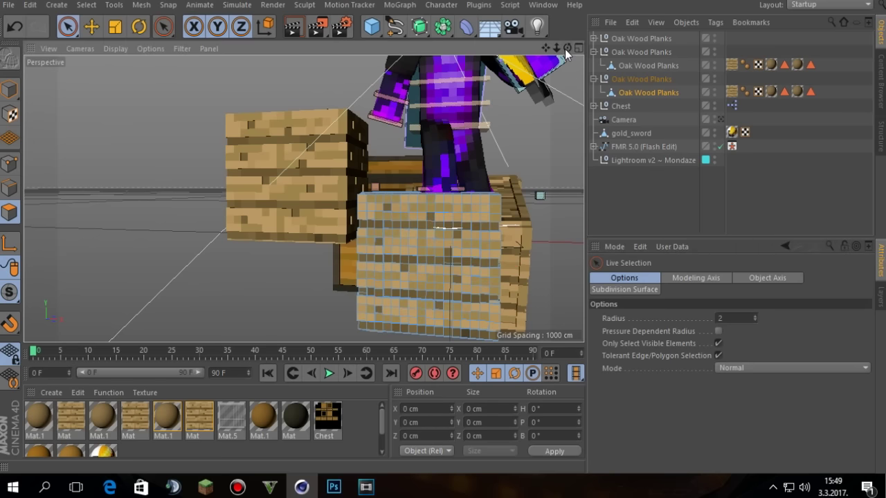
# - Extrude the border polygons around the block's top face slightly upward and clear the selection
pyautogui.moveTo(567, 48); pyautogui.dragTo(562, 52)
pyautogui.click(381, 142)
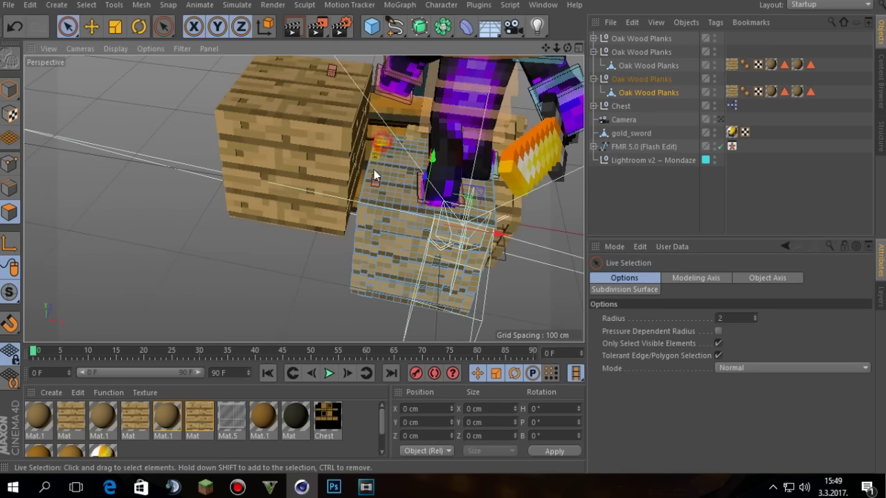
pyautogui.moveTo(441, 220); pyautogui.dragTo(490, 215)
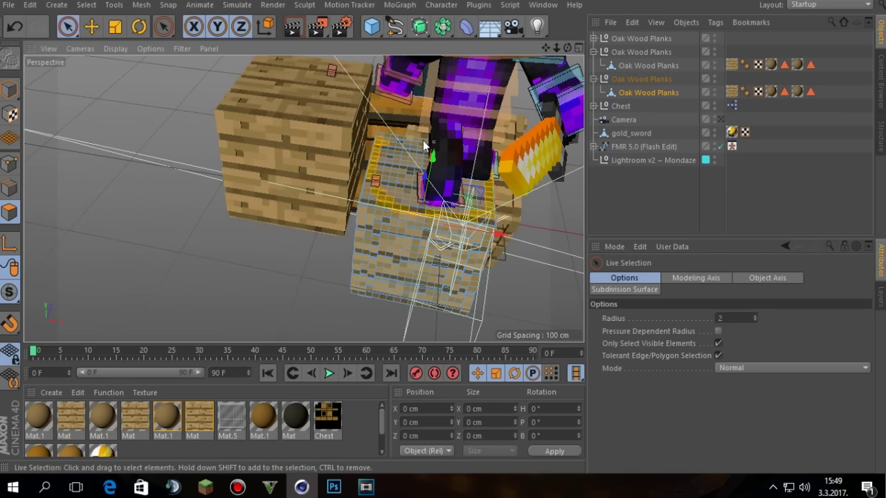
pyautogui.press('d')
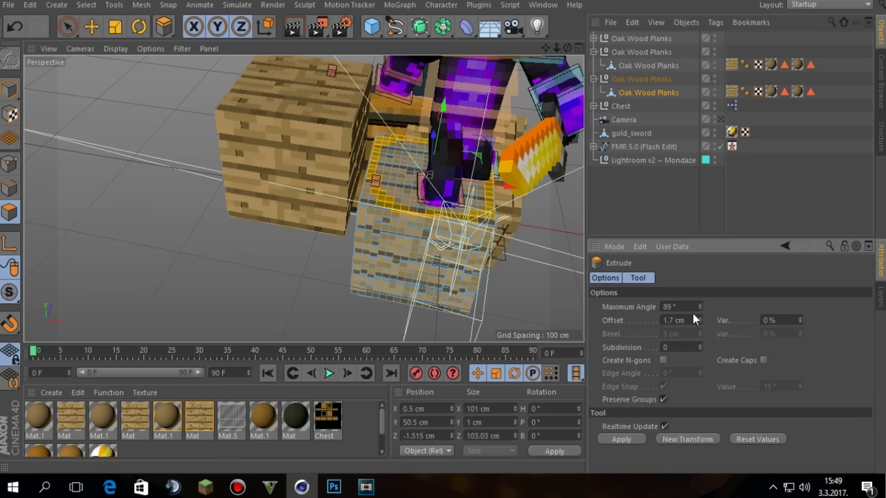
pyautogui.moveTo(700, 317); pyautogui.dragTo(701, 318)
pyautogui.click(629, 442)
pyautogui.press('space')
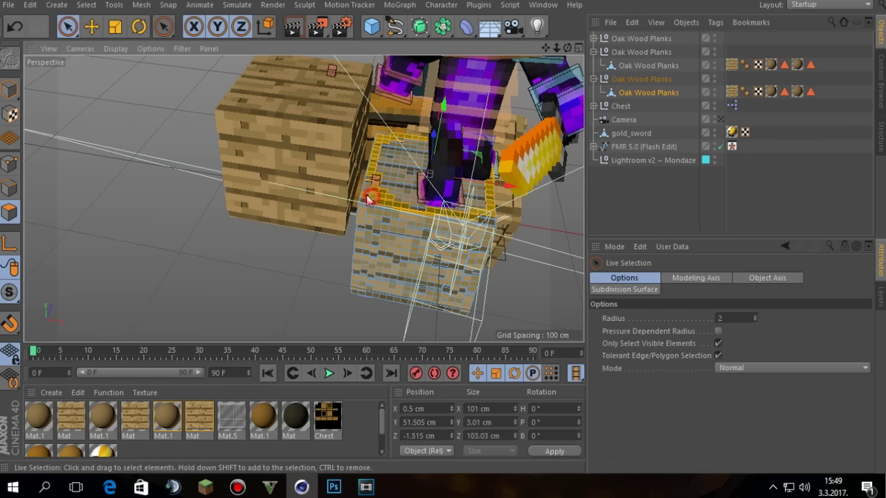
pyautogui.click(126, 151)
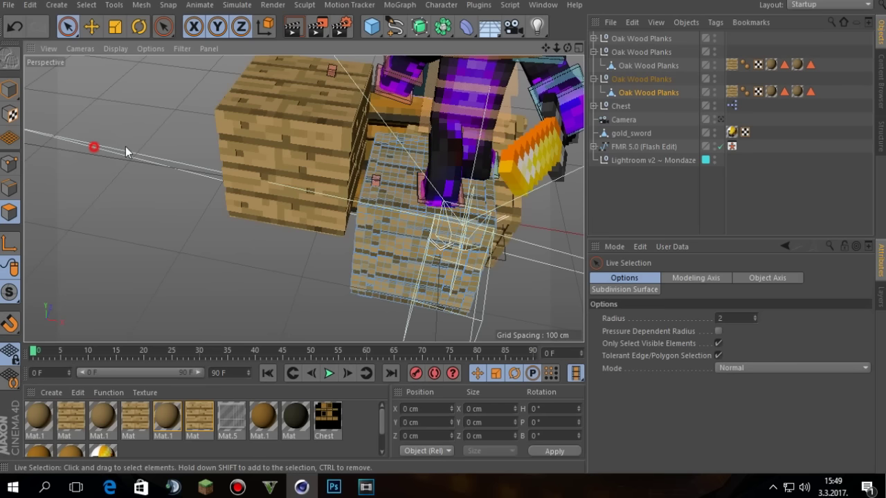
# - Select scattered polygons inside the block's top face around the character's foot and extrude them with a 2.25 cm offset
pyautogui.click(374, 201)
pyautogui.moveTo(419, 168); pyautogui.dragTo(410, 171)
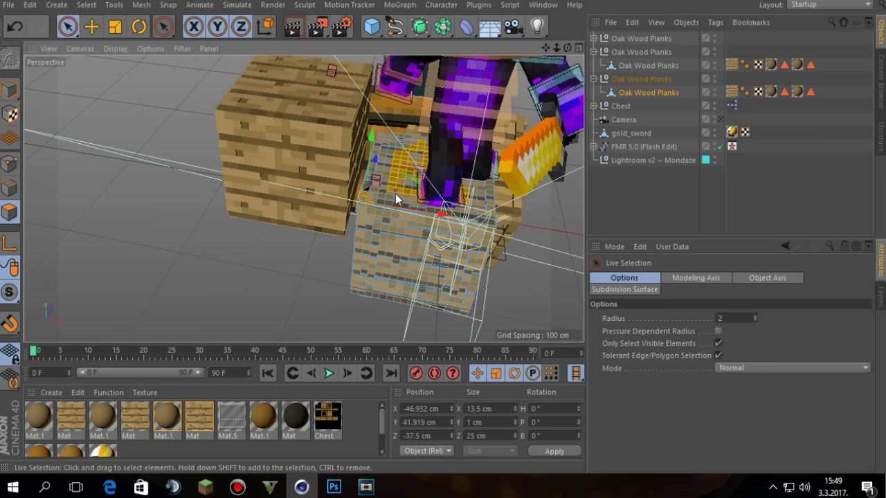
pyautogui.press('d')
pyautogui.moveTo(701, 321); pyautogui.dragTo(700, 319)
pyautogui.click(621, 439)
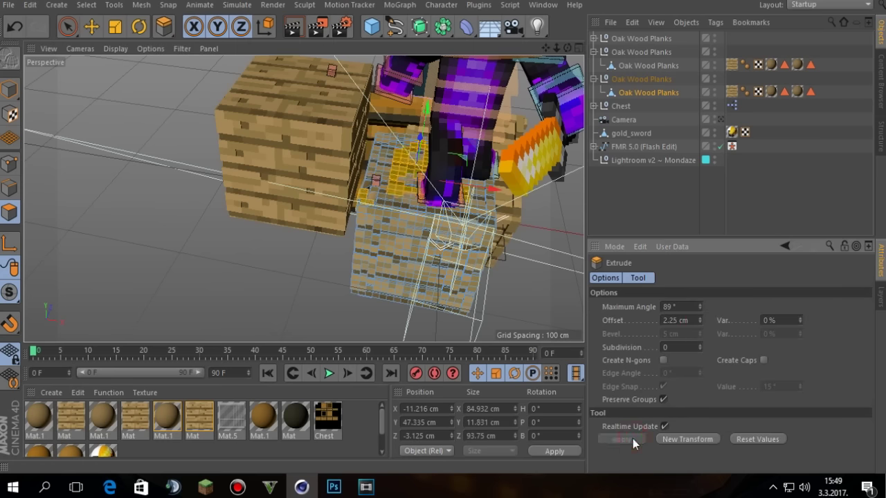
pyautogui.press('space')
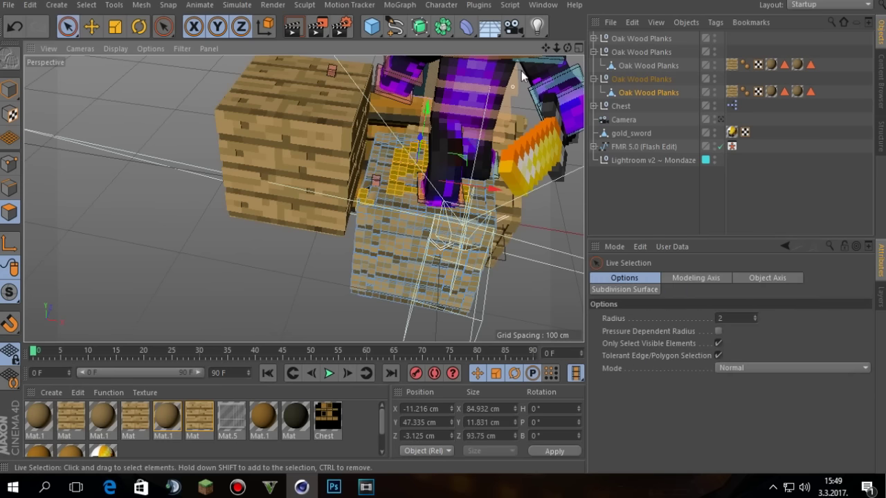
# - Check the block through the scene camera and return to Model mode
pyautogui.click(721, 120)
pyautogui.click(721, 120)
pyautogui.click(18, 89)
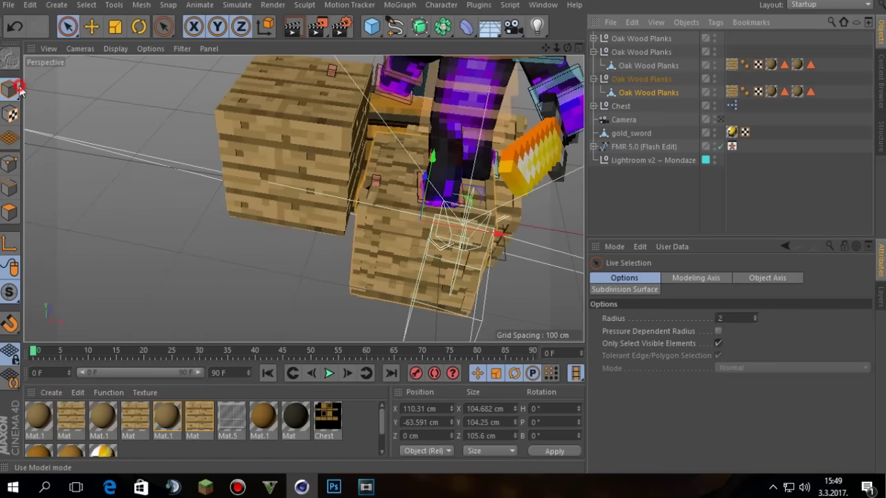
# - Move the plain oak planks block to the opposite side of the detailed block, at about X 203.8 cm, and check it through the camera
pyautogui.moveTo(568, 48); pyautogui.dragTo(567, 28)
pyautogui.moveTo(303, 198); pyautogui.dragTo(297, 198)
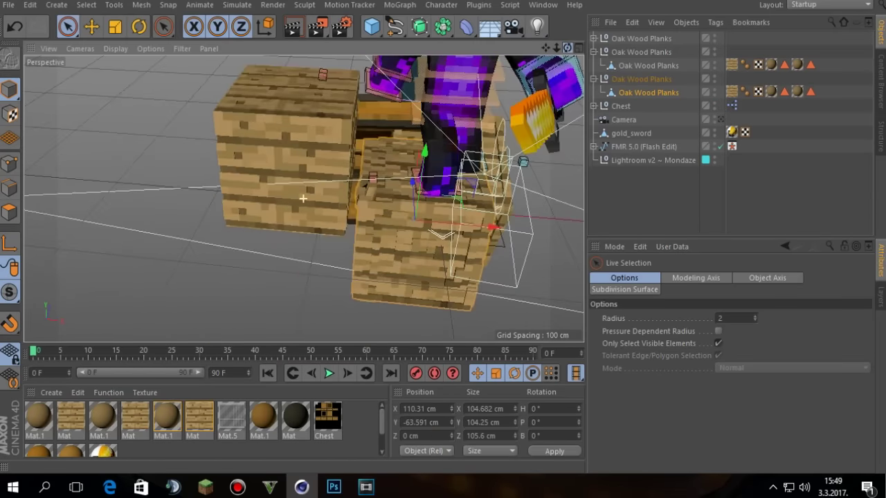
pyautogui.click(721, 121)
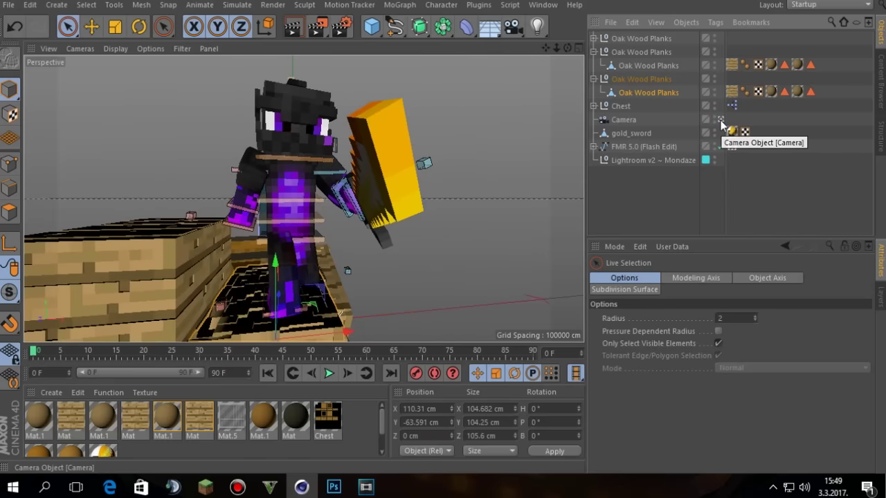
pyautogui.click(721, 120)
pyautogui.click(264, 158)
pyautogui.moveTo(310, 152); pyautogui.dragTo(577, 106)
pyautogui.moveTo(547, 54); pyautogui.dragTo(462, 181)
pyautogui.moveTo(567, 48); pyautogui.dragTo(478, 0)
pyautogui.moveTo(295, 211); pyautogui.dragTo(308, 181)
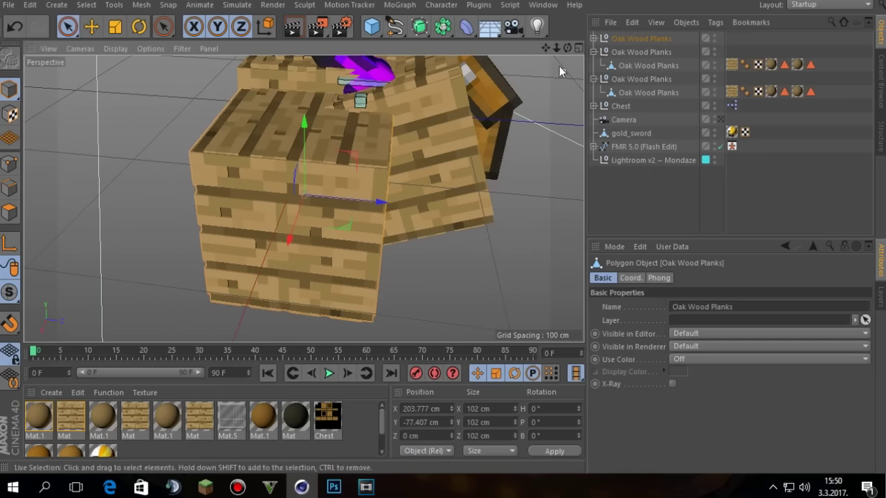
pyautogui.click(719, 120)
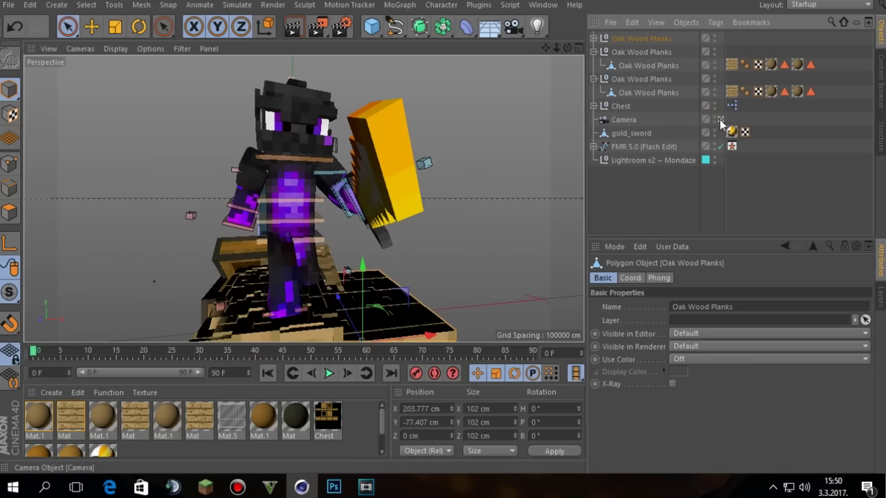
# - Reframe the scene camera to a close, low-angle view of the character with the sword, chest and both front blocks
pyautogui.moveTo(567, 48); pyautogui.dragTo(550, 101)
pyautogui.moveTo(592, 67); pyautogui.dragTo(571, 46)
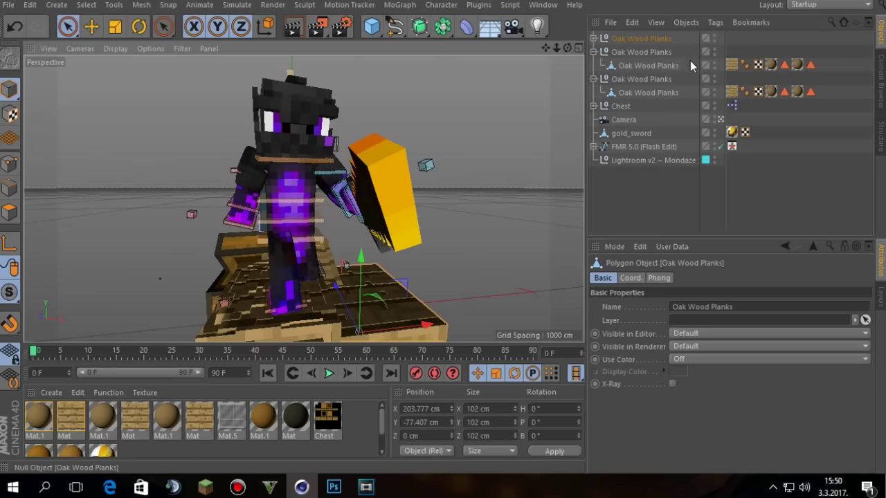
pyautogui.click(721, 120)
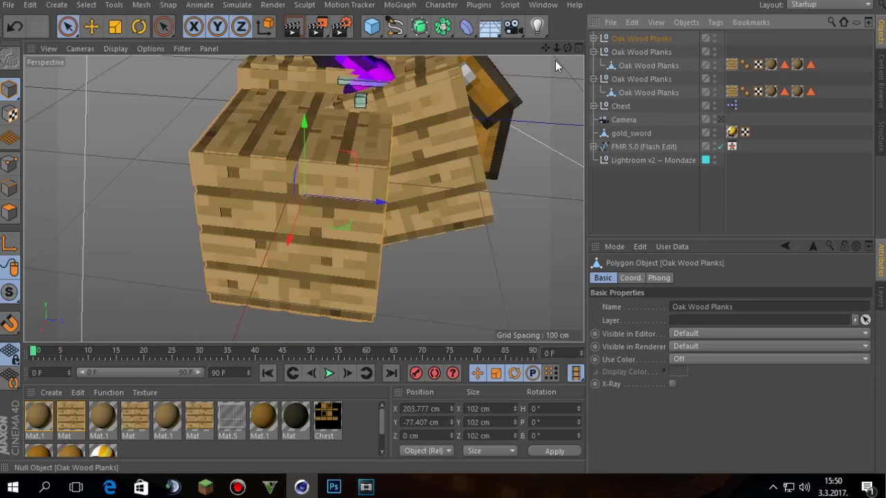
pyautogui.moveTo(557, 48); pyautogui.dragTo(450, 48)
pyautogui.click(720, 120)
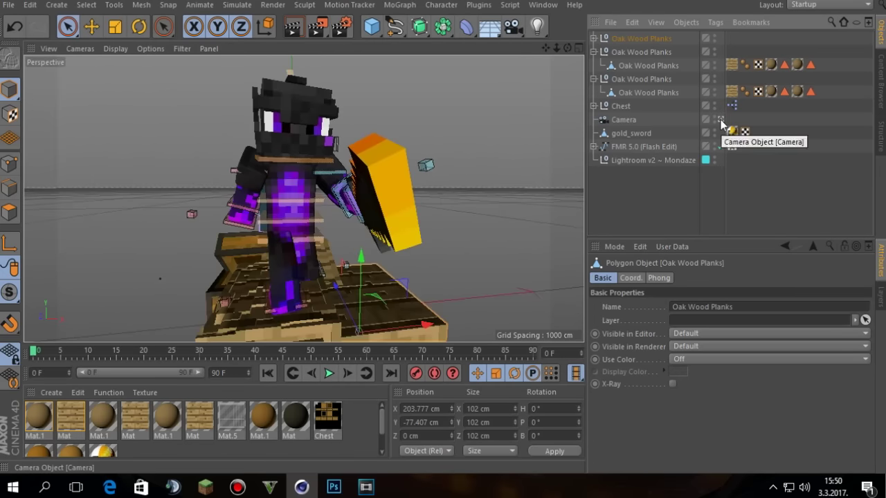
pyautogui.click(720, 120)
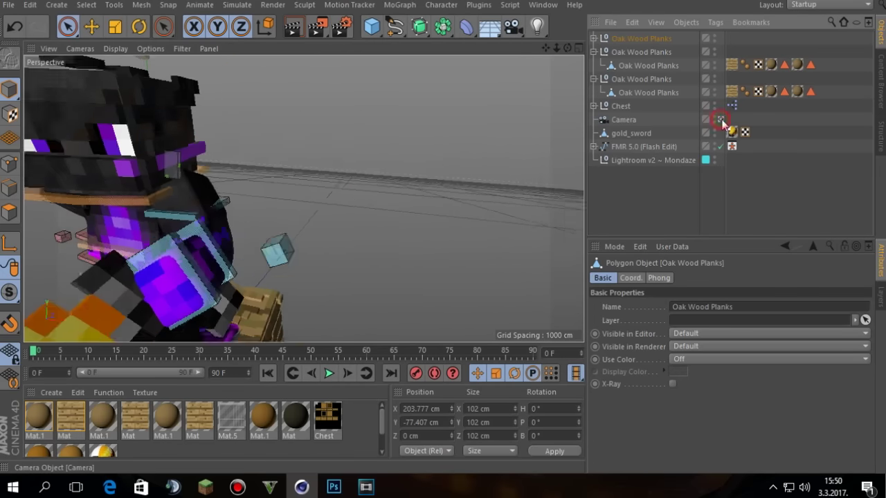
pyautogui.click(721, 120)
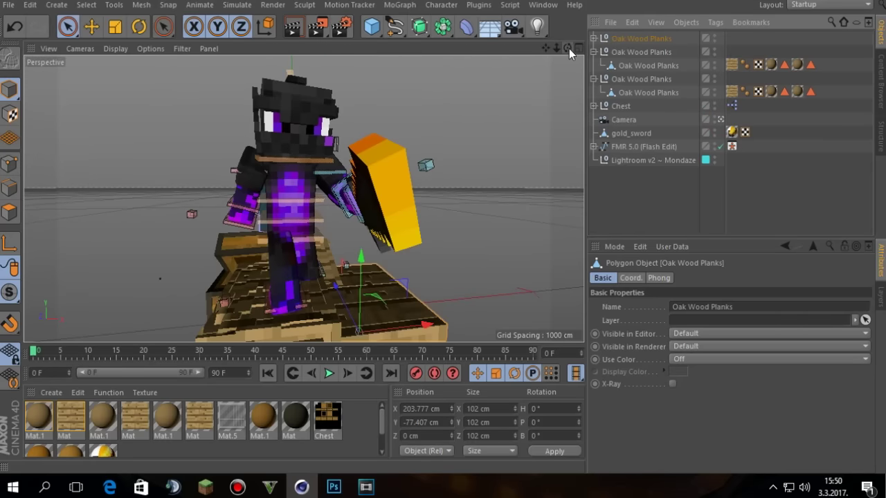
pyautogui.moveTo(558, 50)
pyautogui.mouseDown()
pyautogui.moveTo(505, 50)
pyautogui.moveTo(557, 52)
pyautogui.moveTo(566, 73)
pyautogui.moveTo(567, 52)
pyautogui.mouseUp()
pyautogui.click(721, 120)
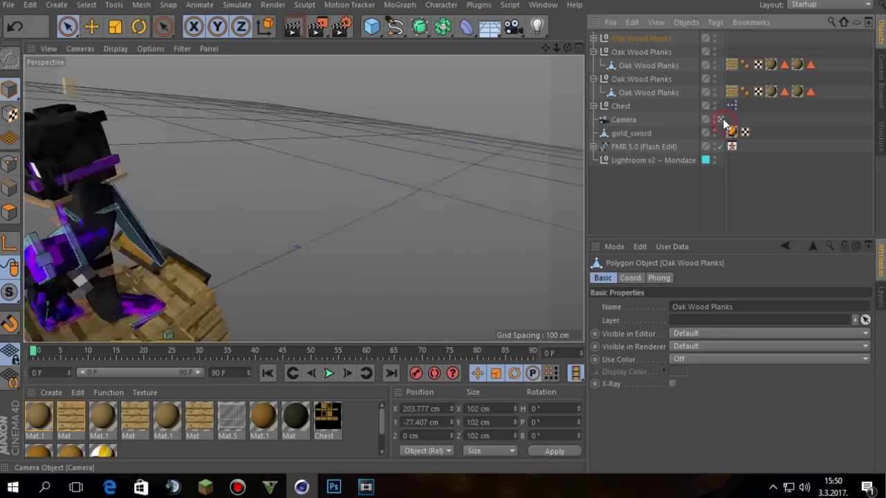
pyautogui.click(721, 119)
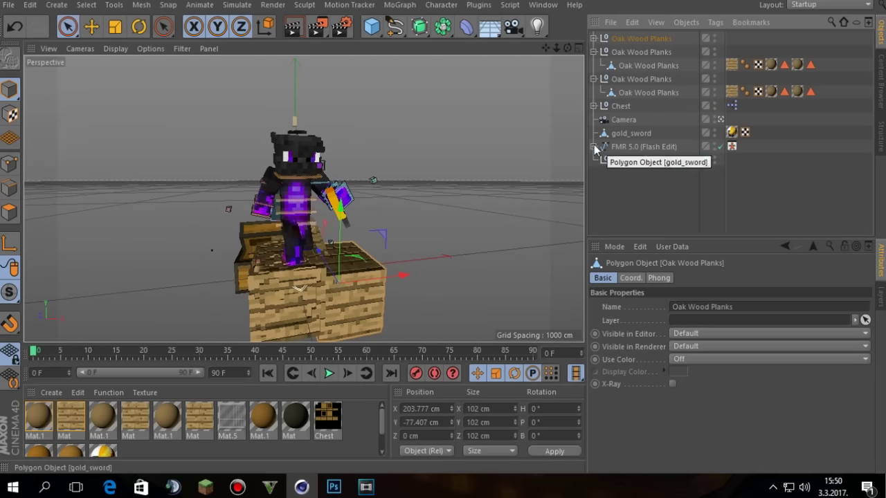
pyautogui.moveTo(556, 51)
pyautogui.mouseDown()
pyautogui.moveTo(568, 41)
pyautogui.moveTo(566, 50)
pyautogui.mouseUp()
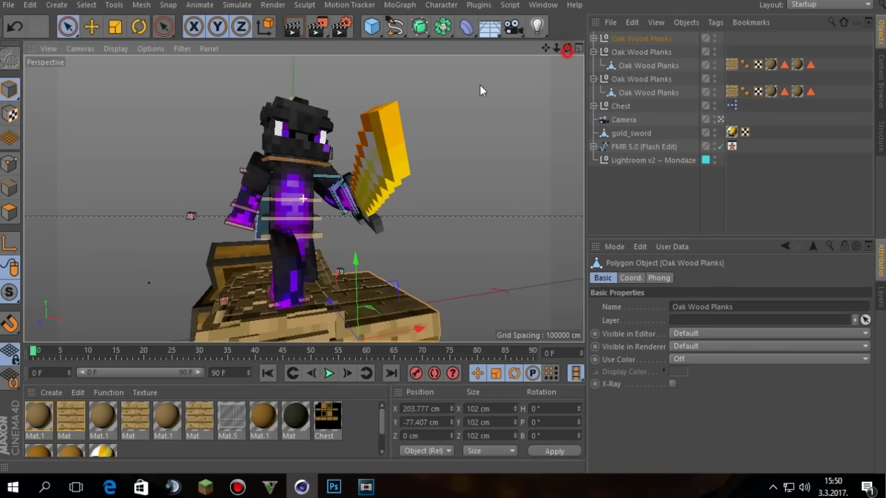
# - Rotate the character's head slightly with the head controller and deselect it
pyautogui.click(302, 166)
pyautogui.press('r')
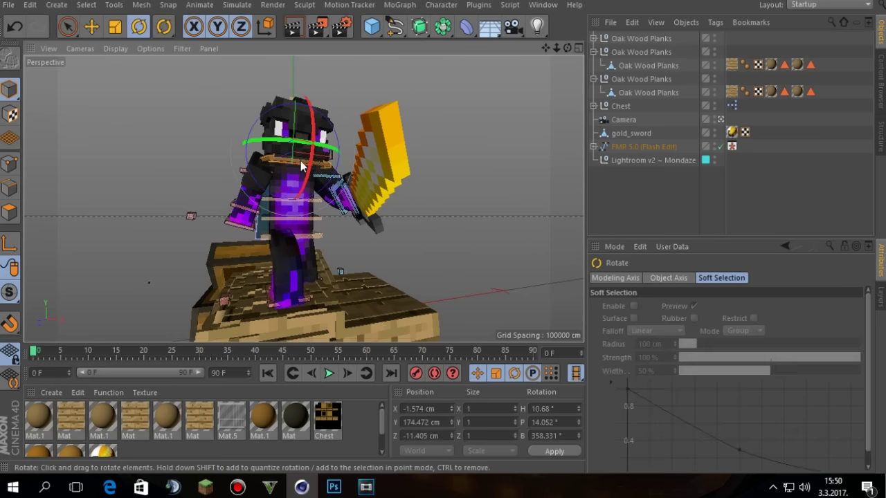
pyautogui.moveTo(304, 149); pyautogui.dragTo(298, 138)
pyautogui.click(499, 185)
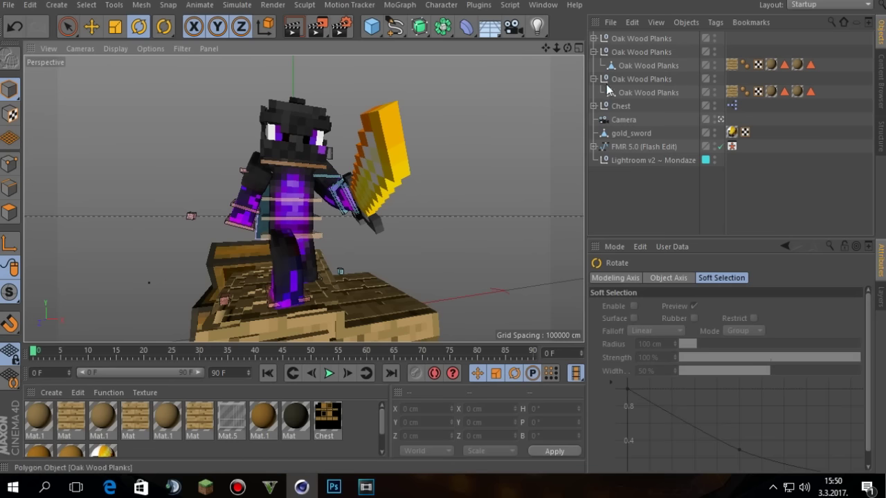
# - Select the border polygons of the moved planks block's top face and extrude them slightly upward
pyautogui.click(593, 38)
pyautogui.click(629, 56)
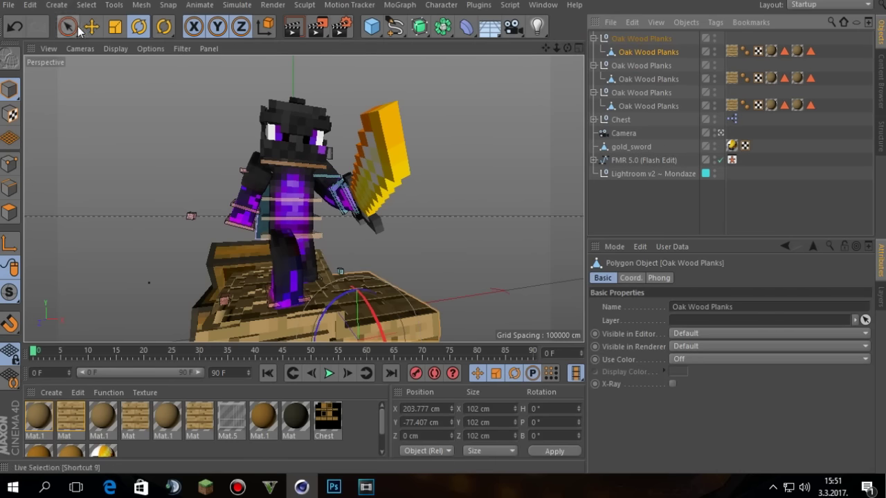
pyautogui.click(9, 211)
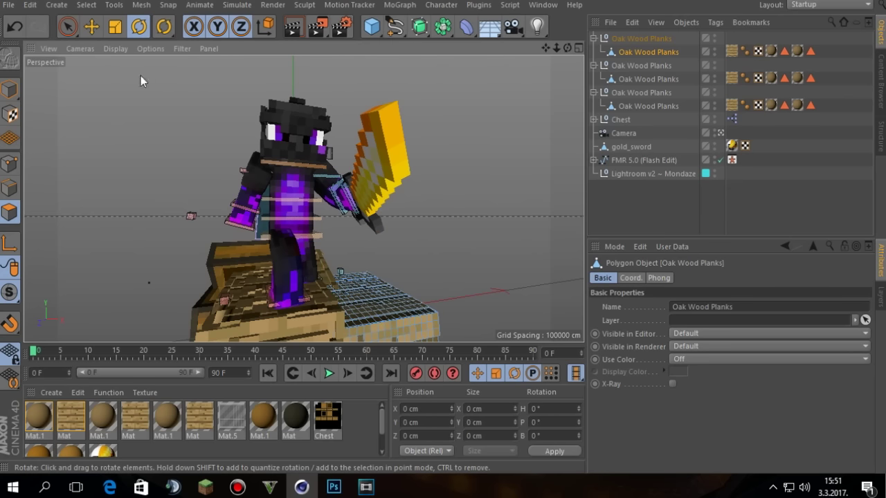
pyautogui.click(84, 27)
pyautogui.click(67, 26)
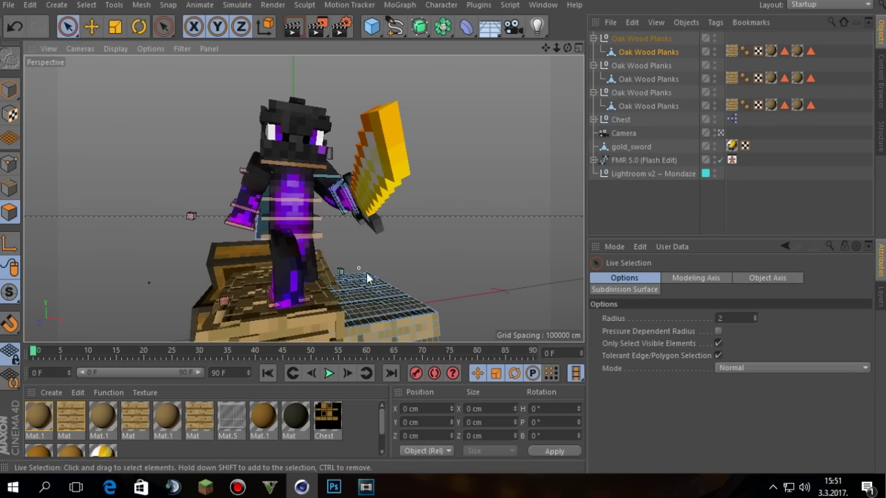
pyautogui.moveTo(374, 276); pyautogui.dragTo(424, 317)
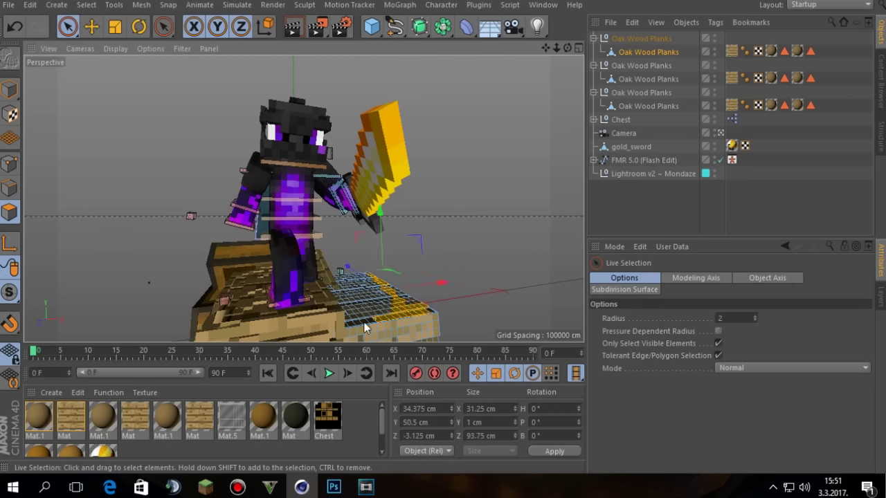
pyautogui.keyDown('shift'); pyautogui.moveTo(364, 281); pyautogui.dragTo(397, 270); pyautogui.keyUp('shift')
pyautogui.press('d')
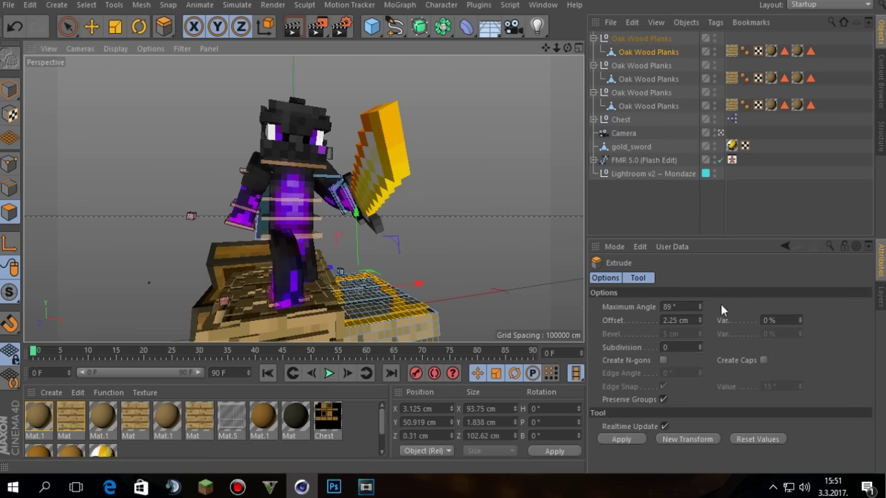
pyautogui.press('space')
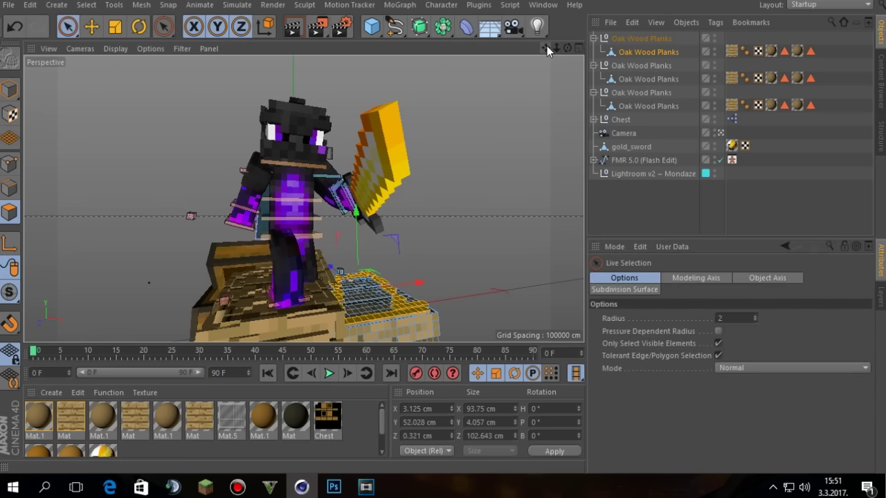
# - Select the border polygons of the same block's front face and extrude them slightly outward
pyautogui.moveTo(545, 48); pyautogui.dragTo(528, 0)
pyautogui.moveTo(415, 228); pyautogui.dragTo(323, 236)
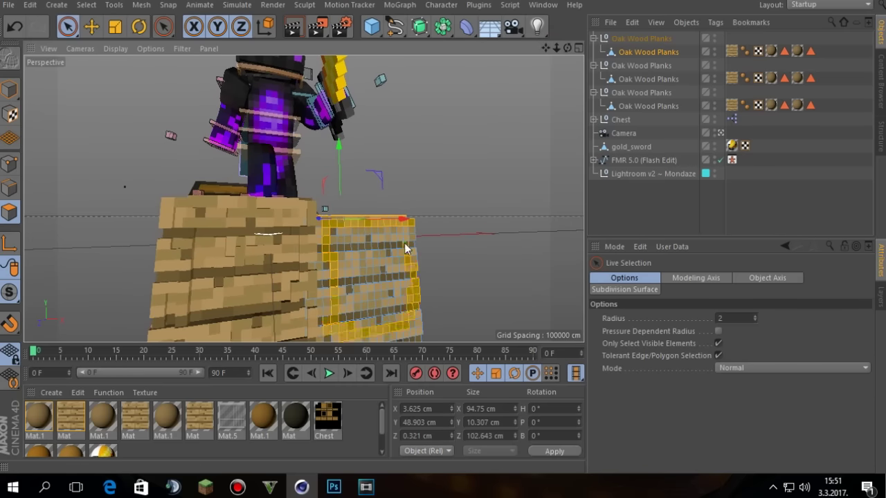
pyautogui.press('d')
pyautogui.click(626, 439)
pyautogui.press('space')
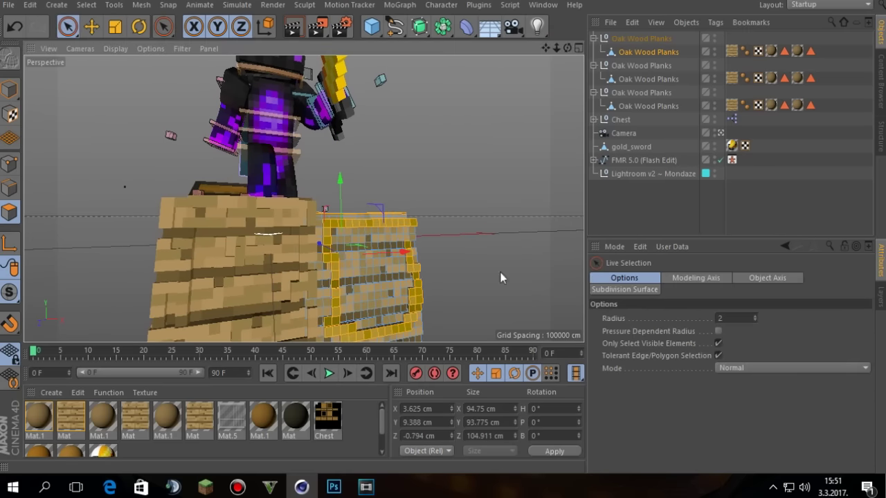
# - Extrude the border polygons of the front face together with its central polygons, and clear the selection
pyautogui.press('d')
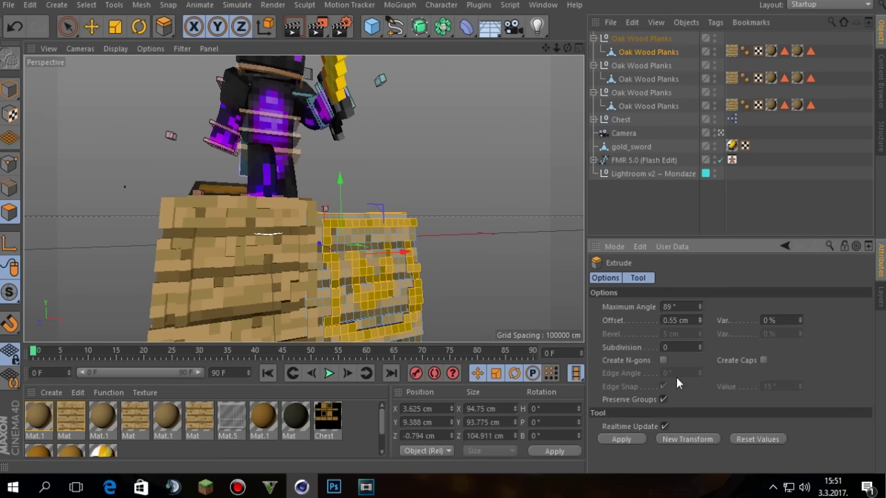
pyautogui.click(699, 318)
pyautogui.click(629, 440)
pyautogui.press('space')
pyautogui.click(560, 103)
# - Adjust the scene camera to a low-angle shot showing the whole sword, the character and the detailed blocks
pyautogui.moveTo(566, 48); pyautogui.dragTo(560, 57)
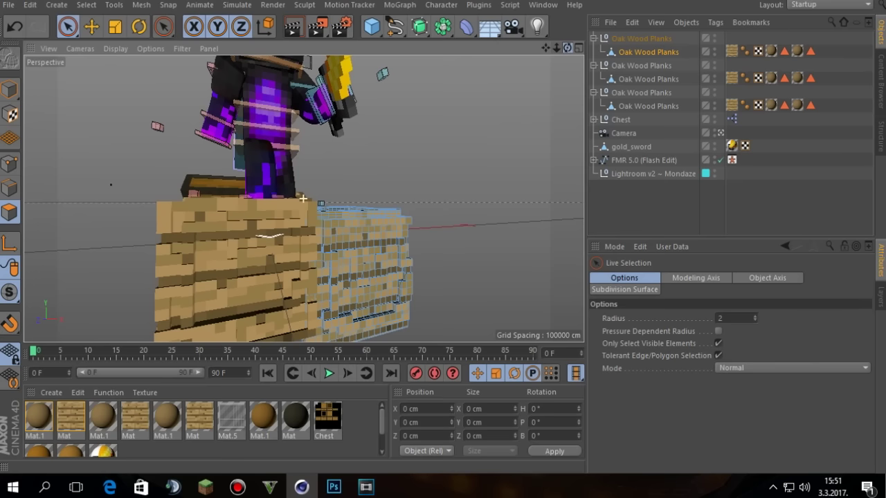
pyautogui.click(721, 134)
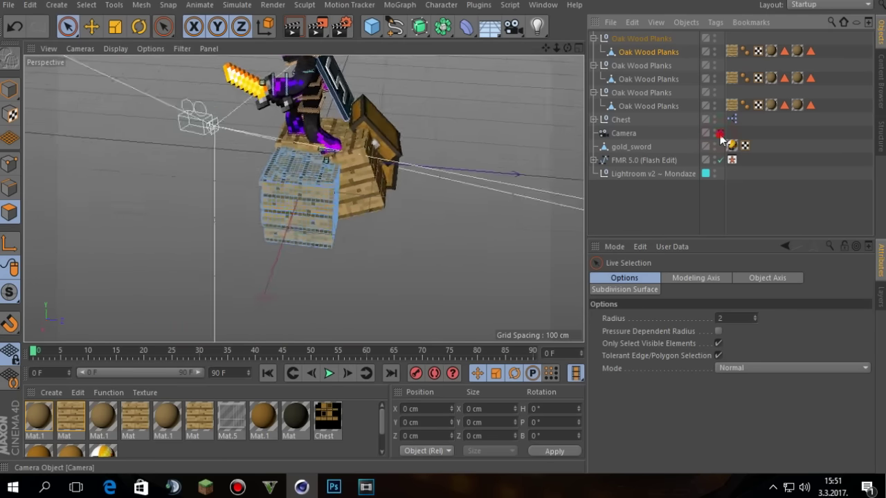
pyautogui.click(721, 133)
pyautogui.click(720, 134)
pyautogui.click(720, 133)
pyautogui.click(720, 133)
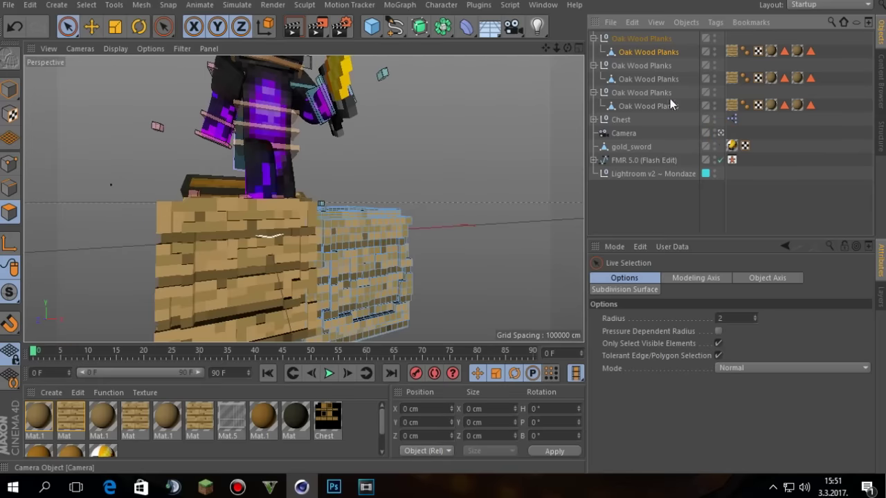
pyautogui.moveTo(557, 48); pyautogui.dragTo(544, 67)
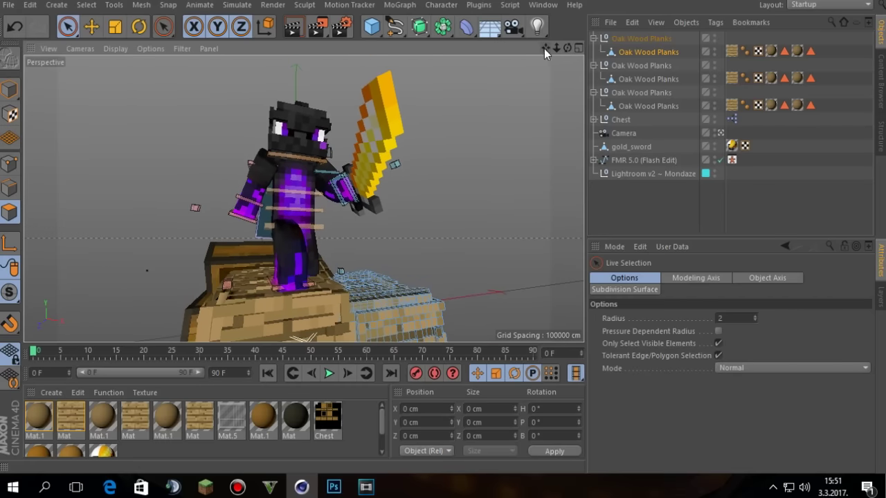
# - Switch back to Model mode and render the scene camera's view to the Picture Viewer
pyautogui.click(720, 133)
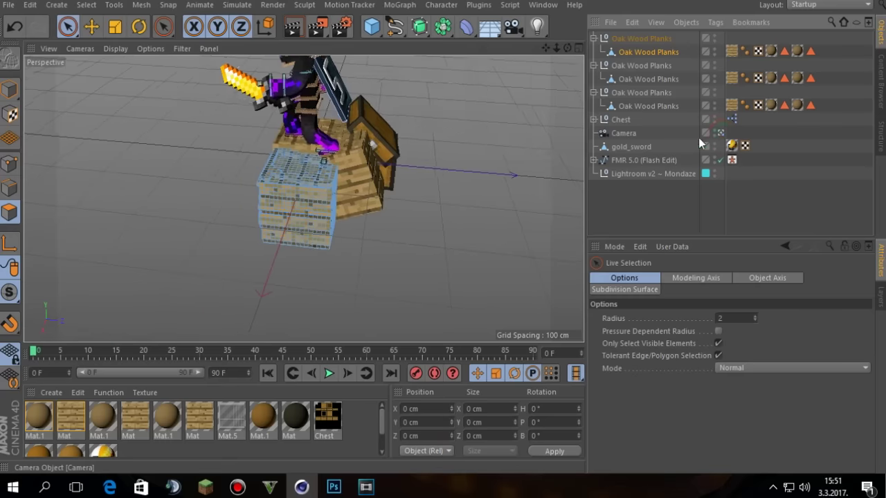
pyautogui.click(10, 90)
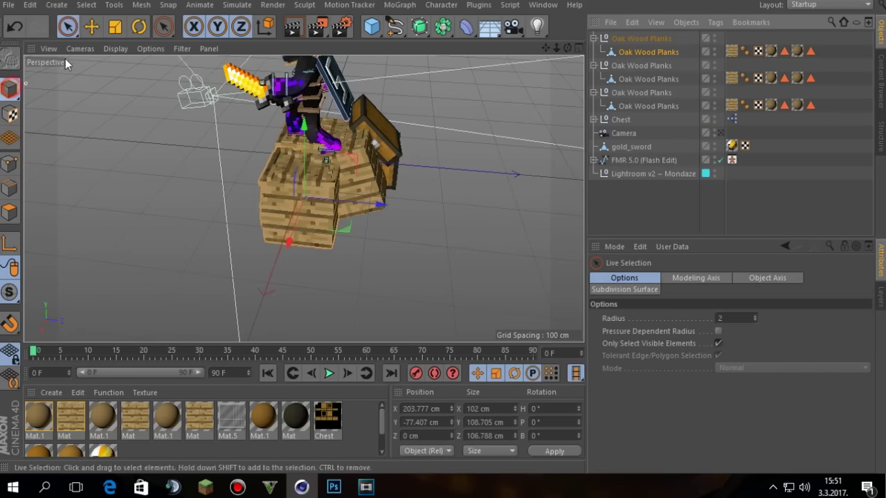
pyautogui.click(91, 26)
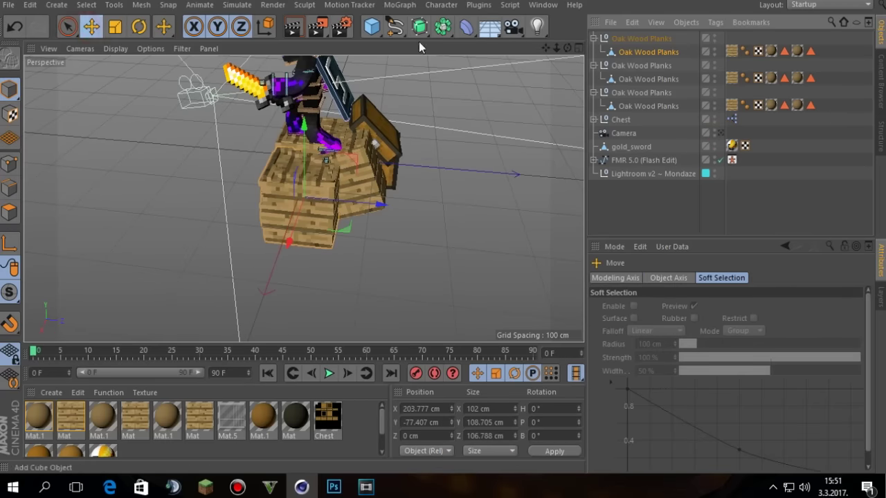
pyautogui.click(721, 132)
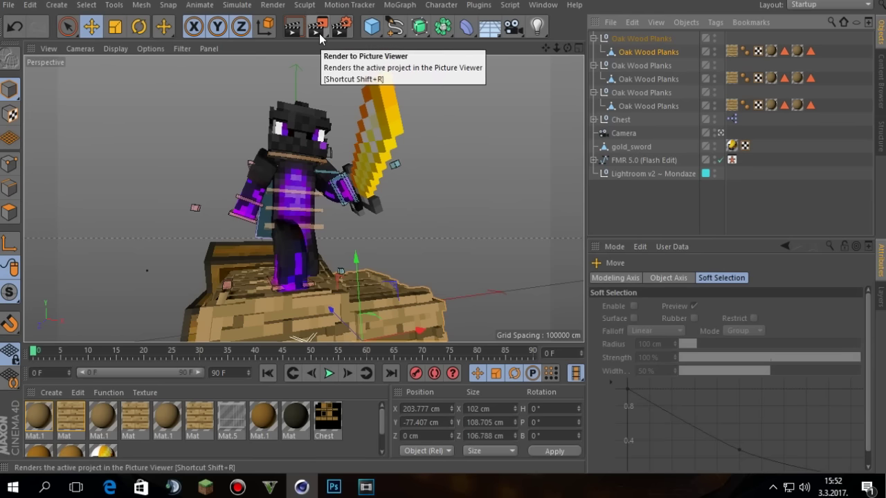
pyautogui.click(329, 38)
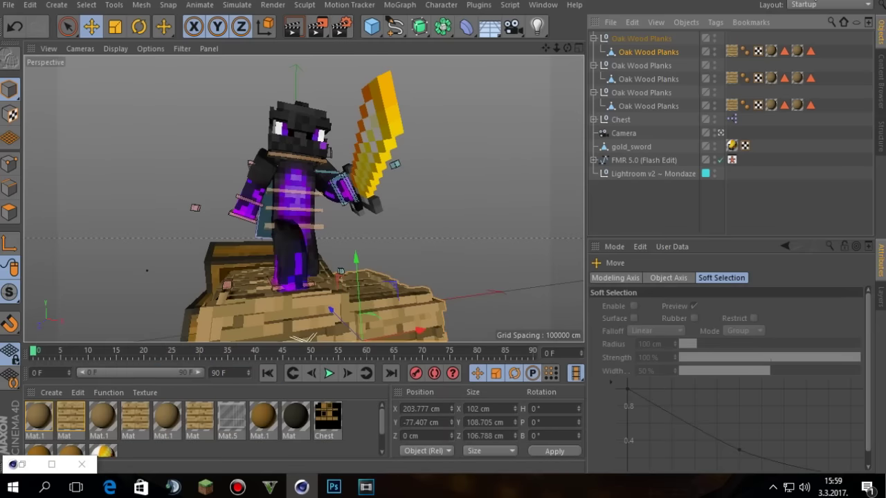
# - Quit Cinema 4D without saving the project and open the rendered image asdasdsa from the desktop
pyautogui.hotkey('alt', 'F4')
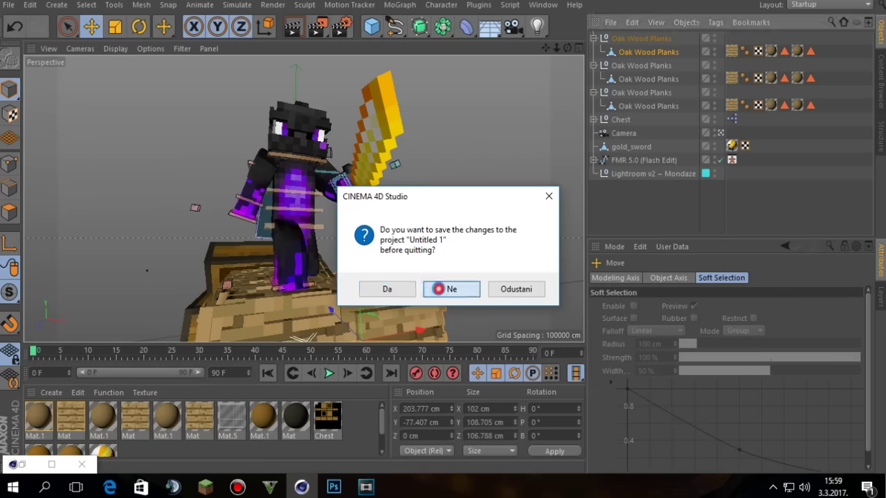
pyautogui.click(451, 289)
pyautogui.rightClick(441, 238)
pyautogui.click(473, 277)
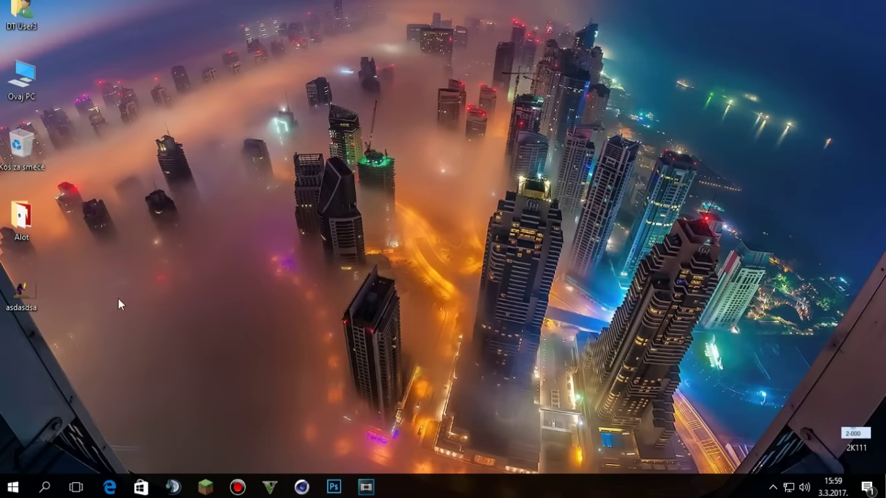
pyautogui.doubleClick(22, 296)
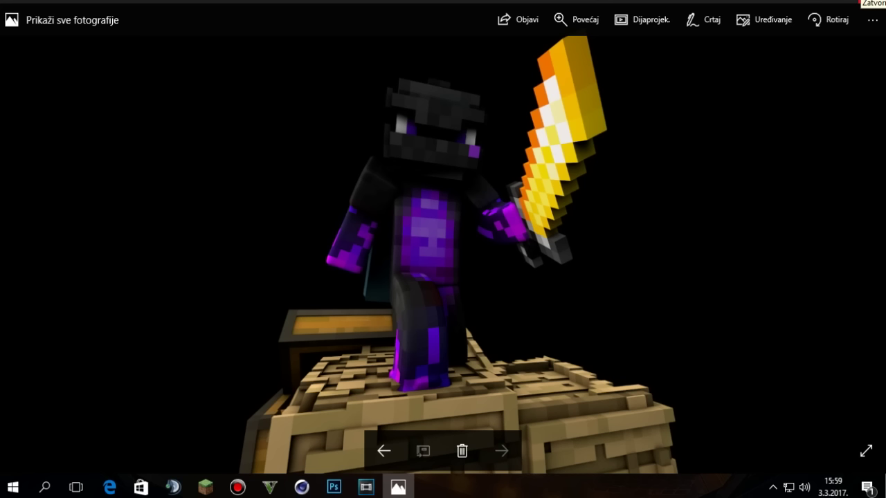
# - Close the rendered image and start Photoshop, leaving its window minimised to the desktop
pyautogui.click(874, 2)
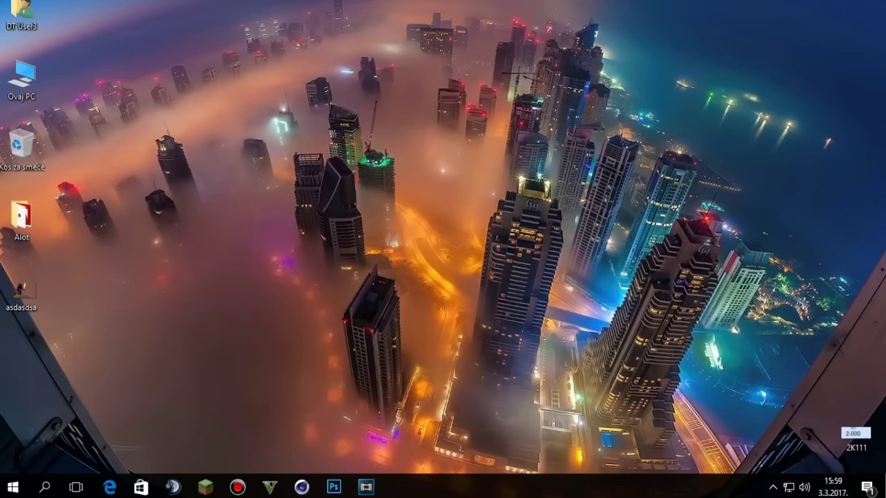
pyautogui.click(333, 486)
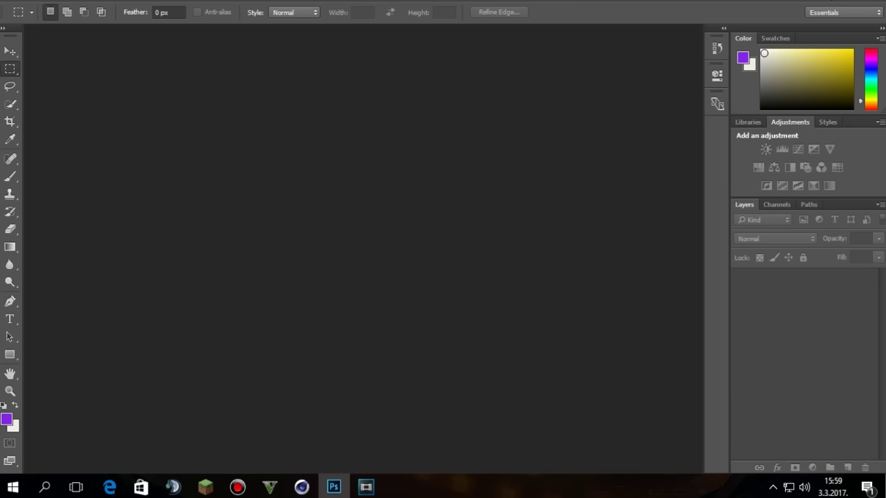
pyautogui.click(828, 0)
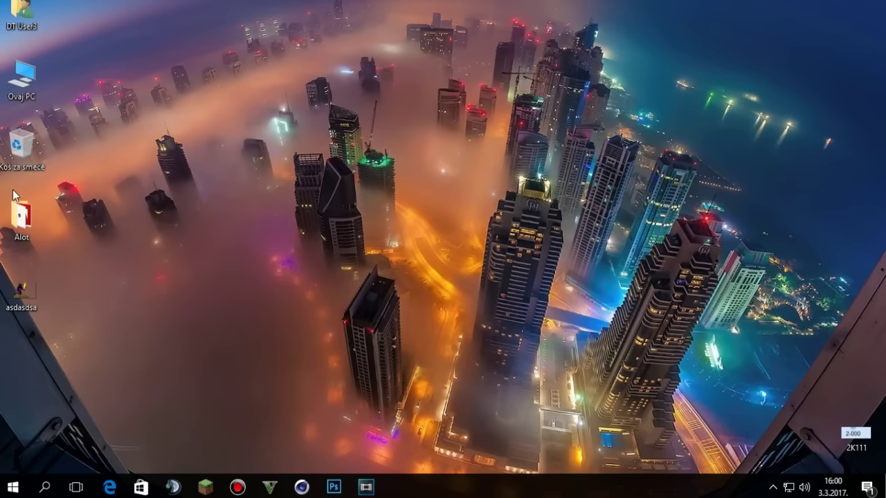
# - Open ShaDowZz_10K_Pack.psd from the PACKS folder inside Alot > PS STUFFF and hide its Close <3 layer
pyautogui.doubleClick(19, 211)
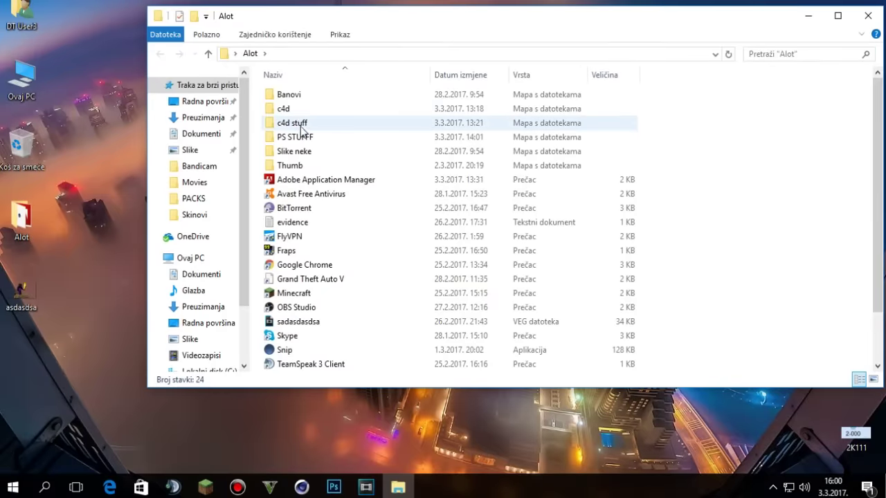
pyautogui.doubleClick(296, 137)
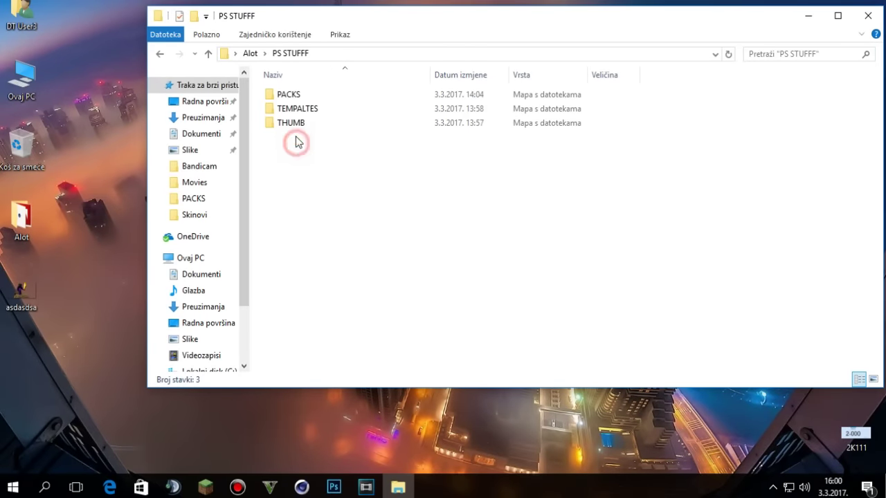
pyautogui.click(298, 94)
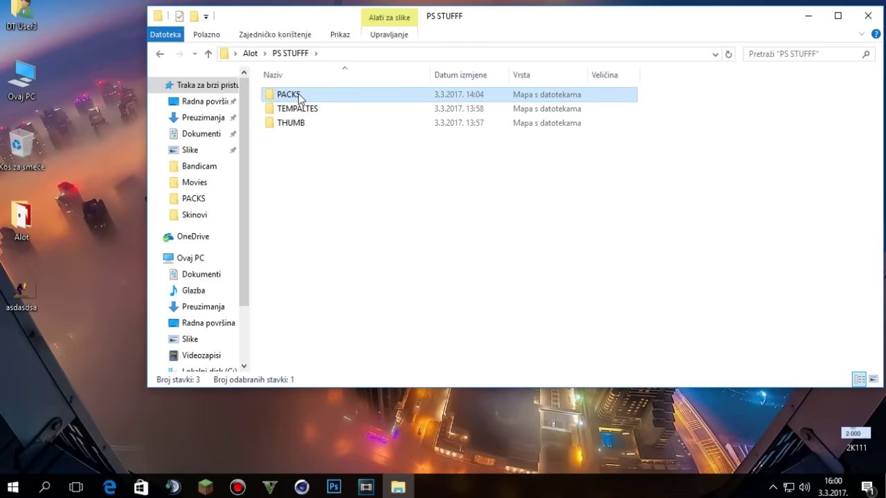
pyautogui.doubleClick(299, 96)
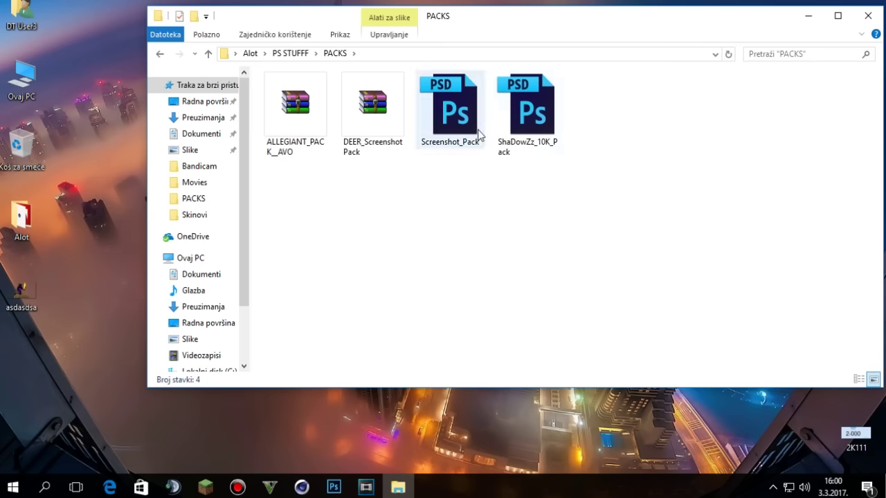
pyautogui.doubleClick(539, 135)
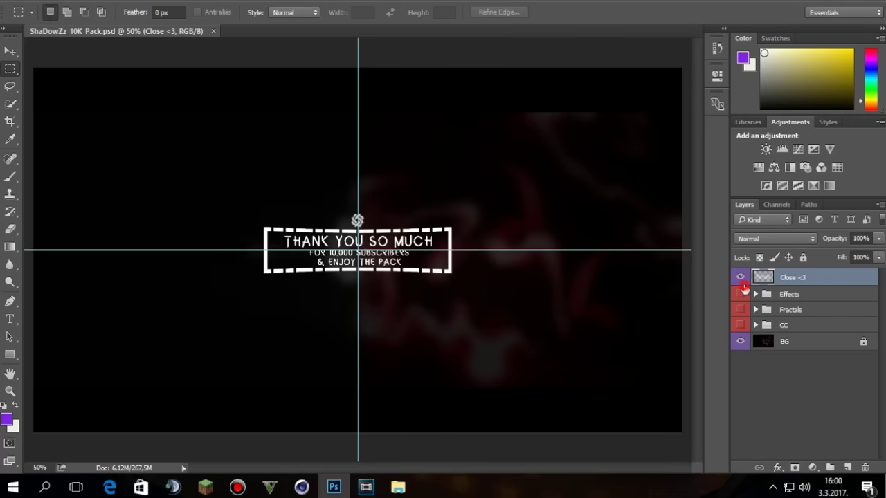
pyautogui.click(740, 276)
# - Open the Render Workspace [Old ~ Remastered] PSD from the ALLEGIANT_PACK__AVO archive, cancel font replacement and hide the "hide." layer
pyautogui.hotkey('alt', 'Tab')
pyautogui.click(309, 125)
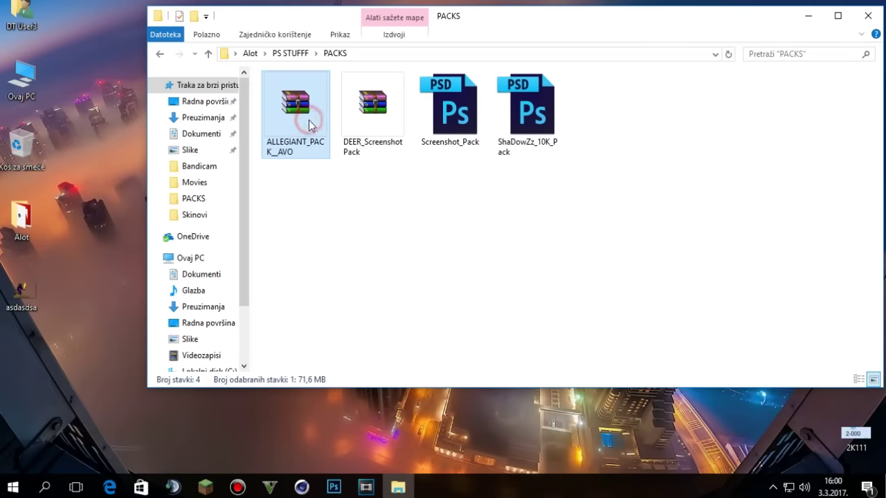
pyautogui.doubleClick(312, 130)
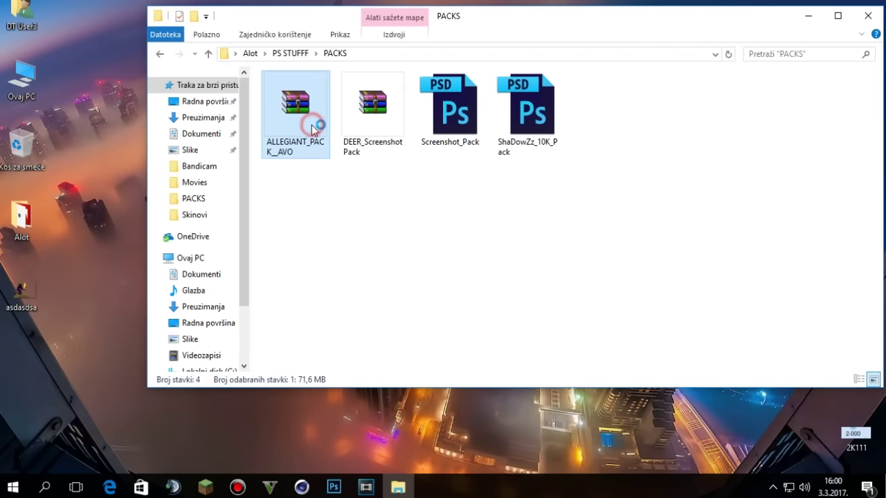
pyautogui.doubleClick(123, 129)
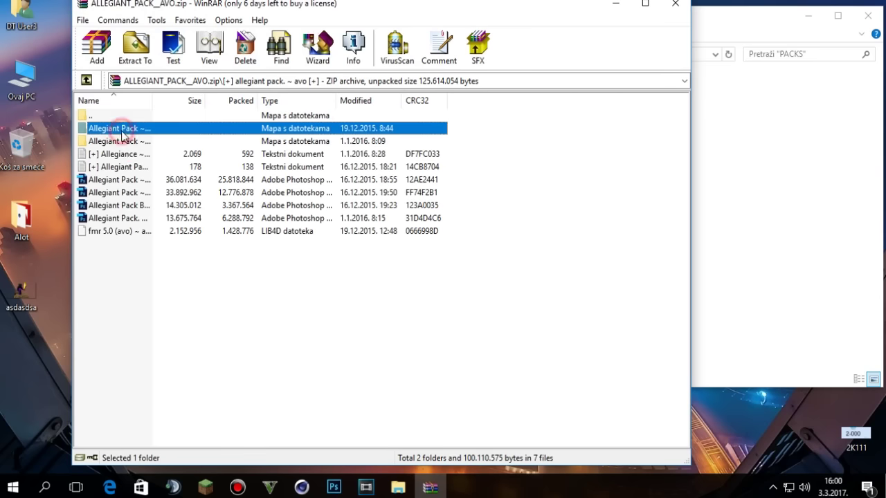
pyautogui.doubleClick(139, 194)
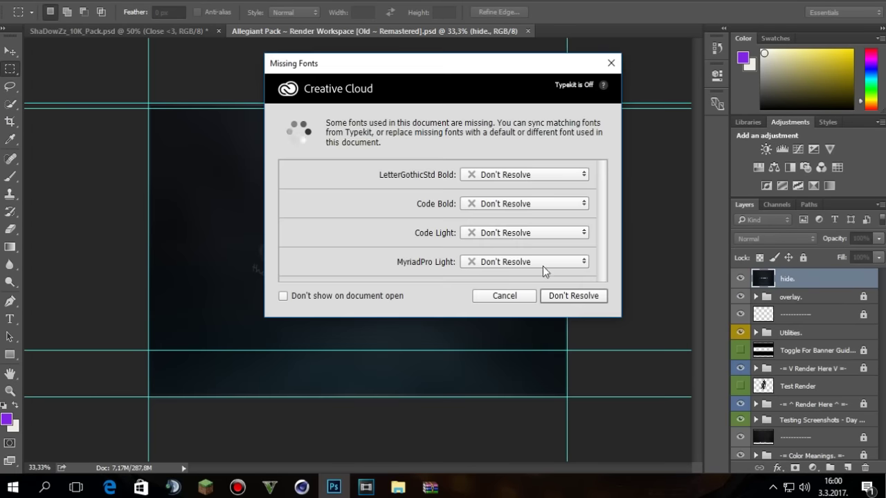
pyautogui.click(516, 298)
pyautogui.click(514, 296)
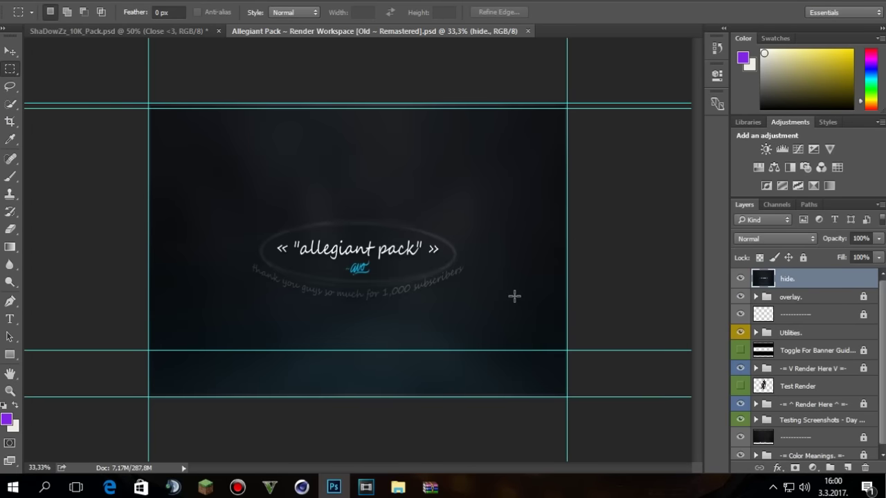
pyautogui.click(744, 281)
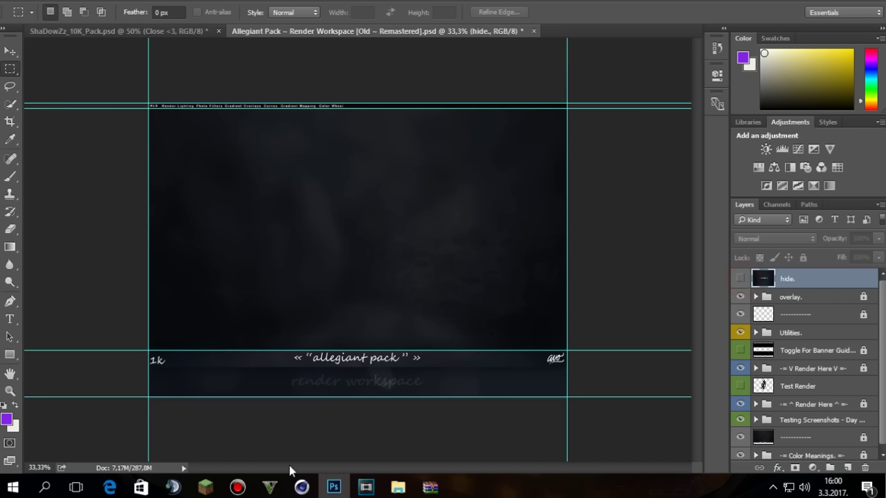
# - Open the DEER_ScreenshotPack archive and browse to its Night folder inside [DEER] ScreenshotPack
pyautogui.click(412, 487)
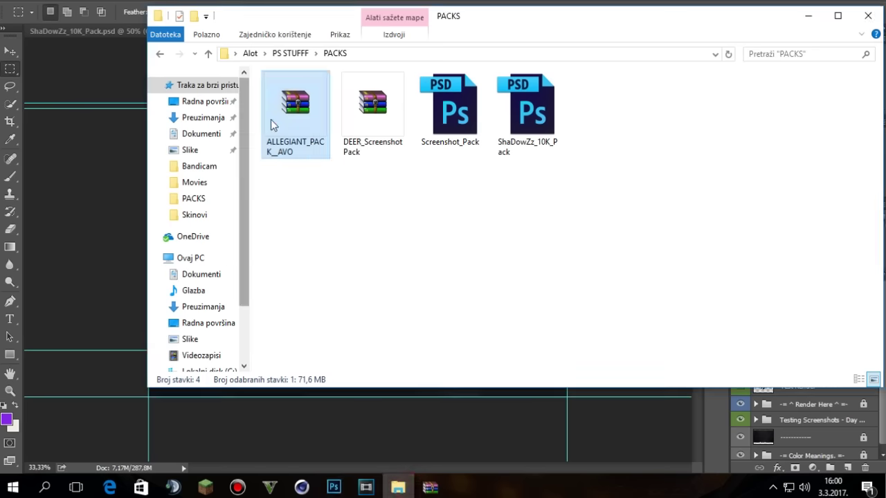
pyautogui.click(357, 134)
pyautogui.doubleClick(357, 136)
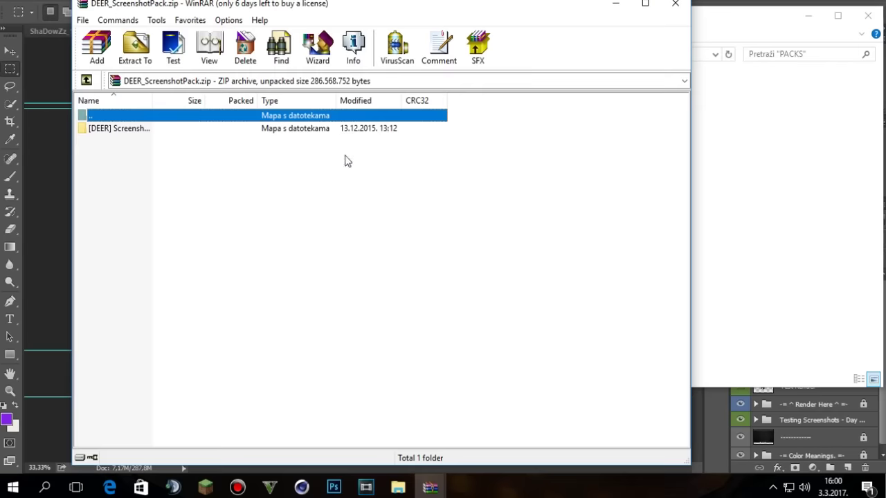
pyautogui.doubleClick(181, 128)
pyautogui.doubleClick(117, 191)
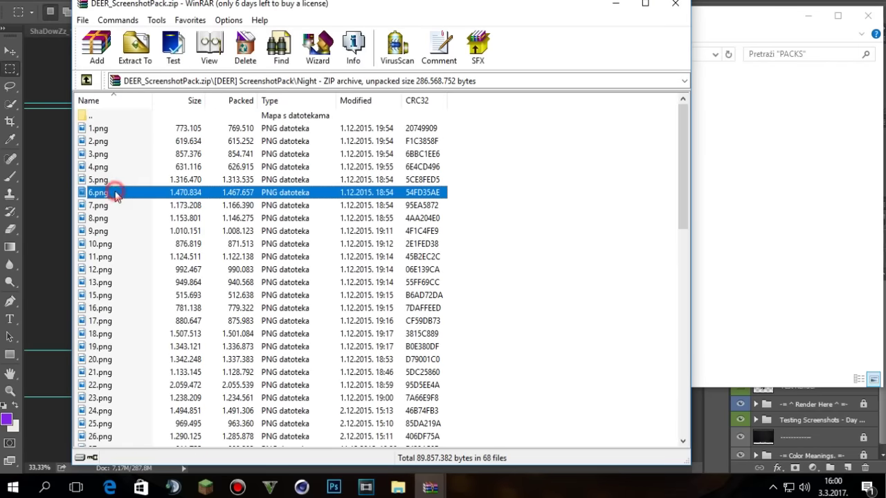
# - Preview the Night screenshots 20.png, 31.png and 45.png as possible backgrounds
pyautogui.doubleClick(118, 357)
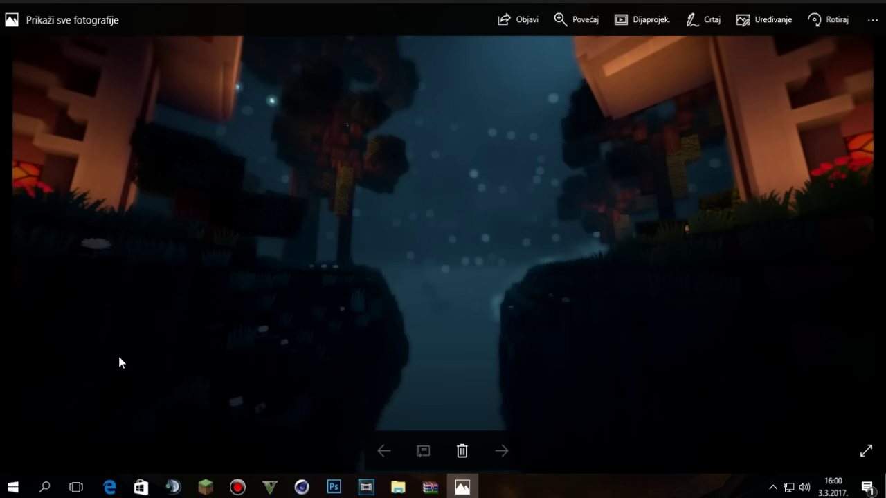
pyautogui.click(880, 2)
pyautogui.scroll(-3, 285, 301)
pyautogui.doubleClick(112, 384)
pyautogui.click(721, 187)
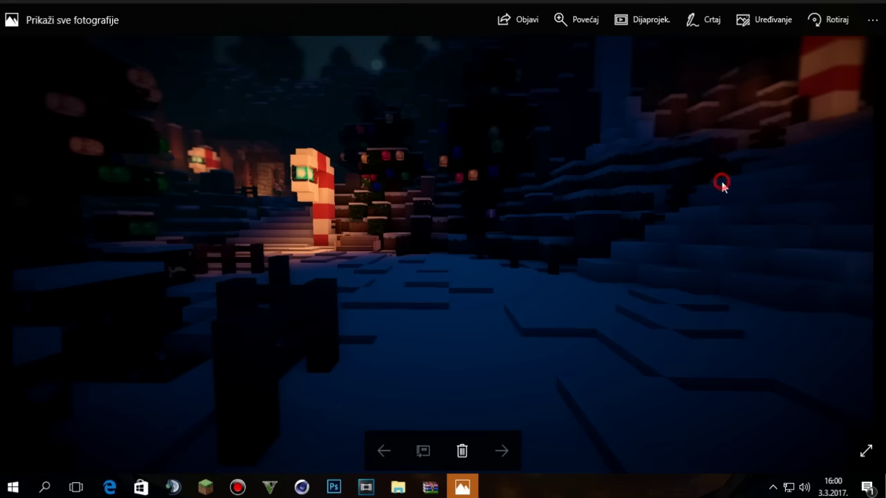
pyautogui.click(880, 2)
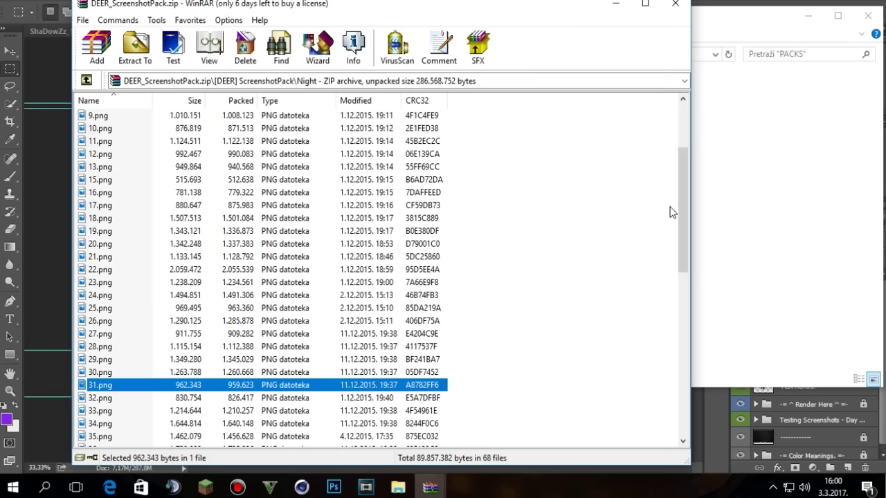
pyautogui.scroll(-7, 672, 212)
pyautogui.doubleClick(212, 323)
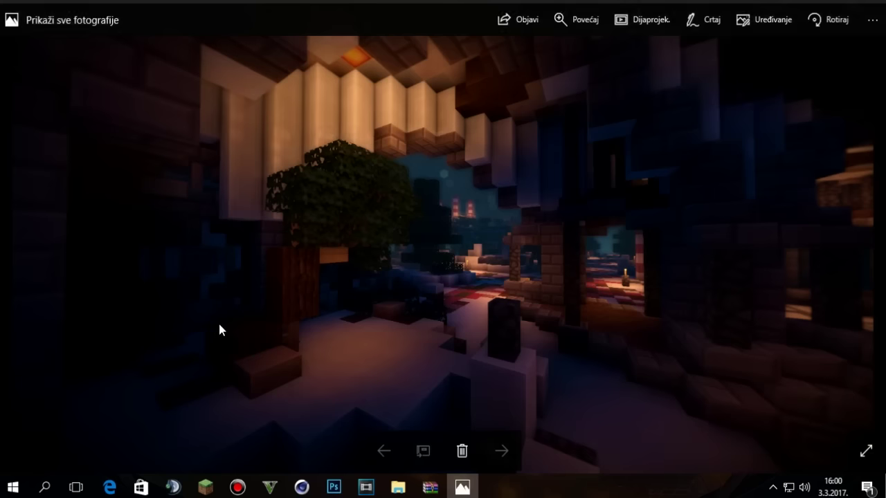
pyautogui.click(873, 2)
# - Open 45.png from the archive as a new Photoshop document and unlock its Background layer
pyautogui.moveTo(96, 323); pyautogui.dragTo(168, 322)
pyautogui.click(793, 29)
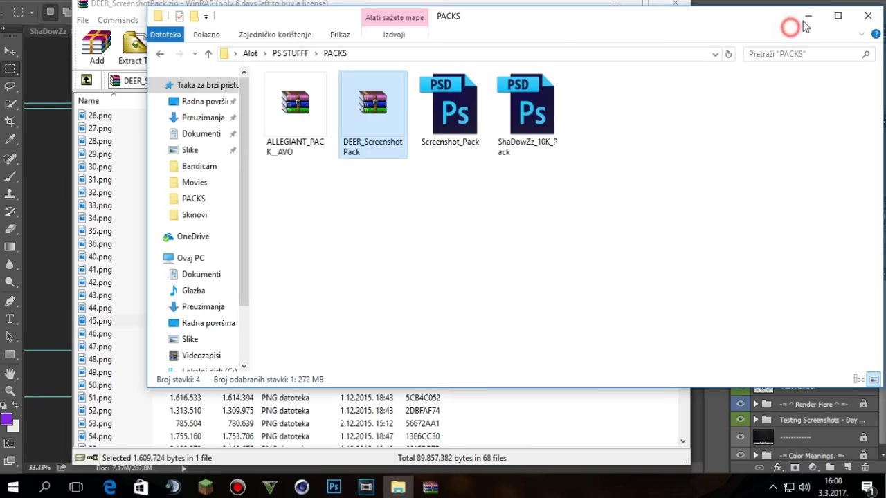
pyautogui.click(807, 15)
pyautogui.moveTo(550, 12); pyautogui.dragTo(452, 9)
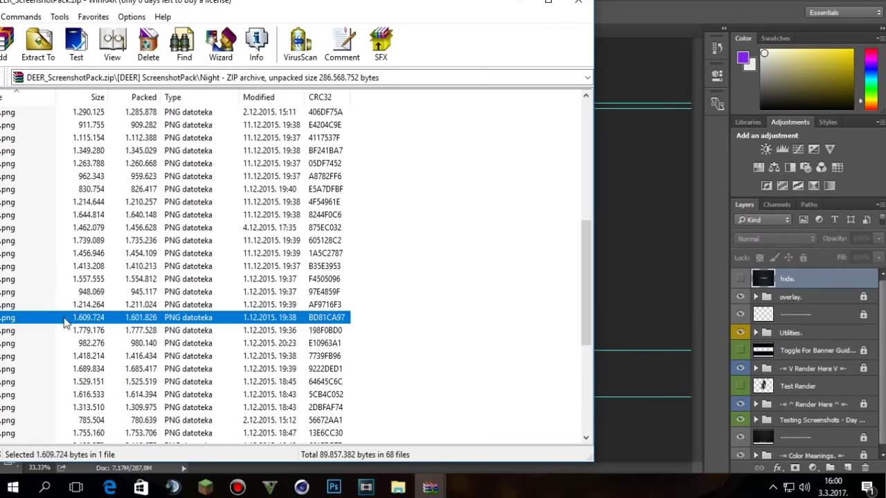
pyautogui.click(628, 27)
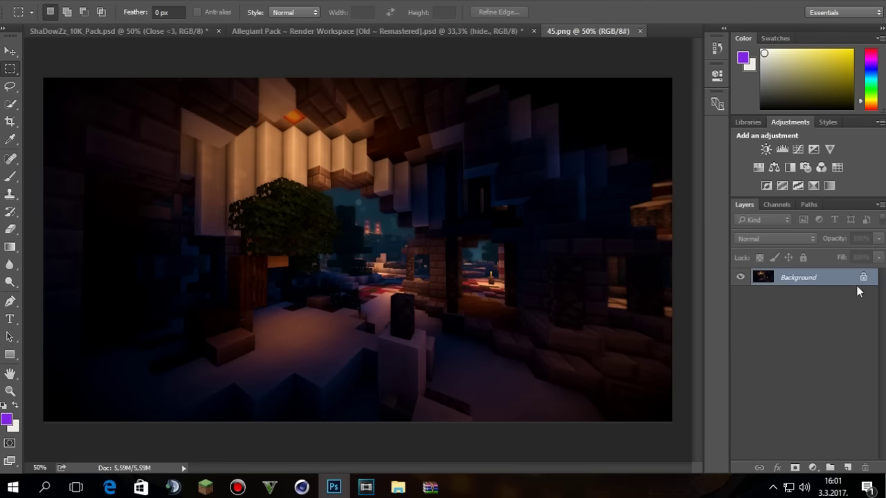
pyautogui.moveTo(863, 277); pyautogui.dragTo(865, 468)
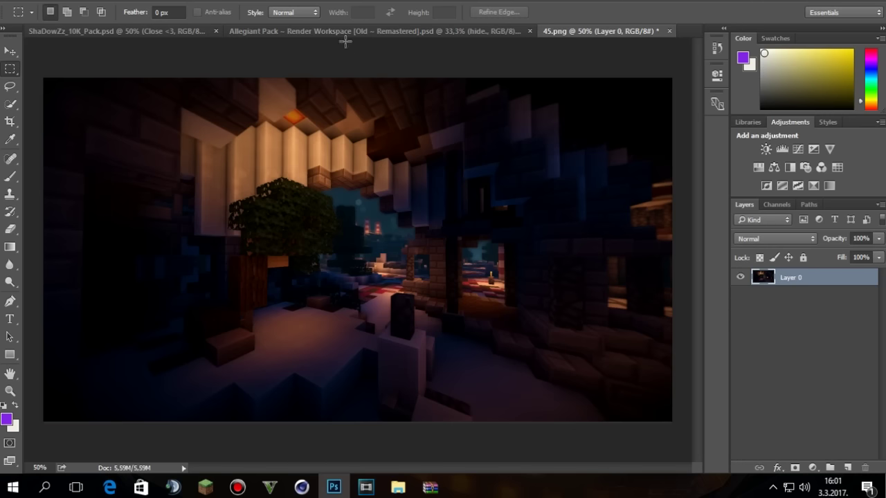
# - Open the asdasdsa render from the desktop as a new Photoshop document
pyautogui.click(395, 37)
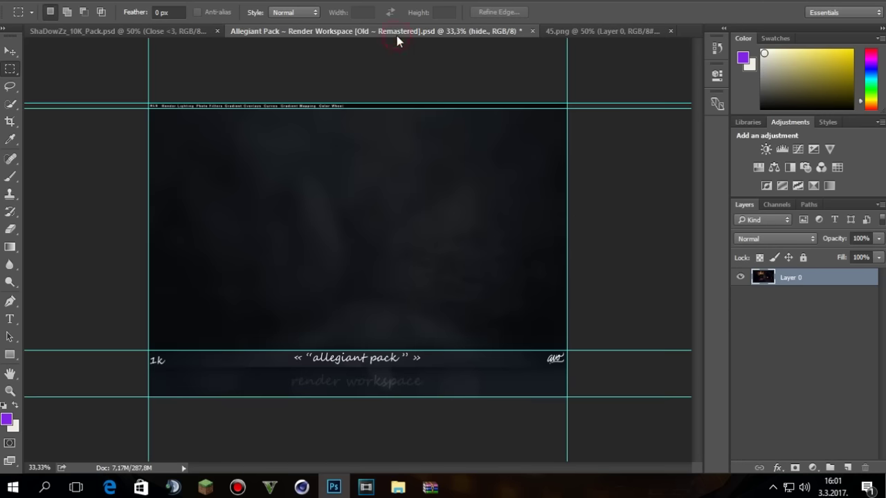
pyautogui.click(138, 34)
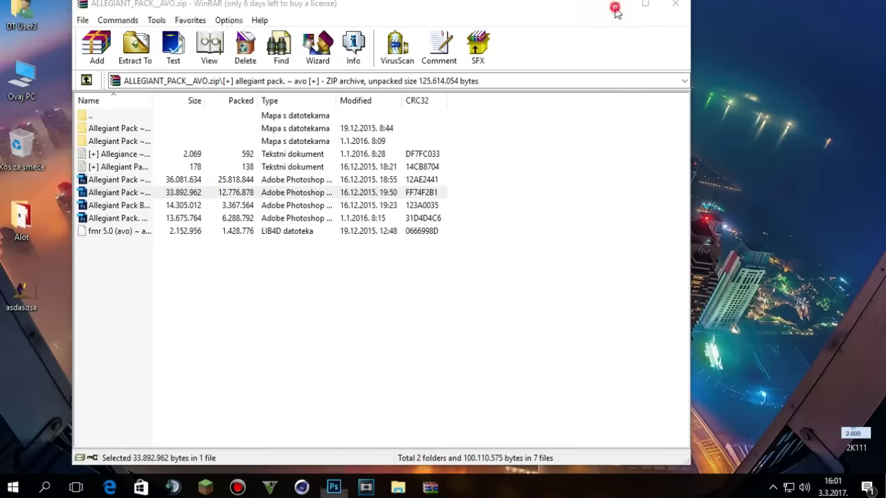
pyautogui.click(615, 9)
pyautogui.moveTo(20, 294); pyautogui.dragTo(696, 36)
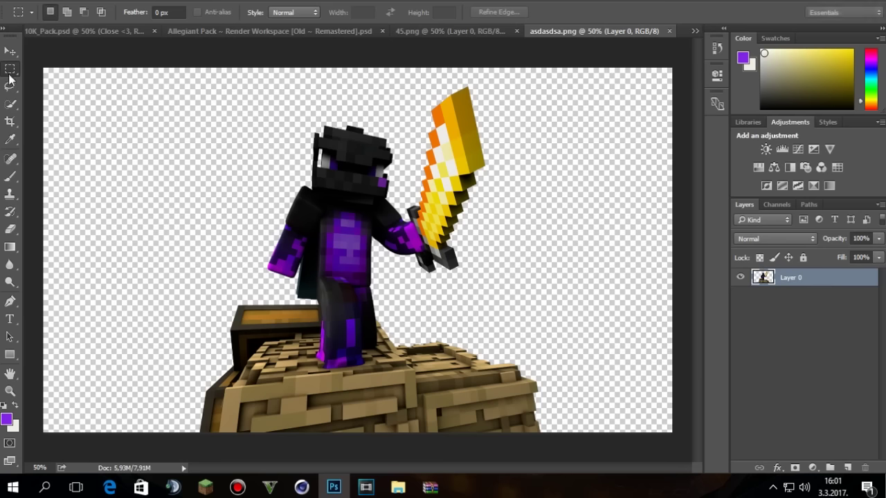
# - Copy the asdasdsa render into the Allegiant Pack render workspace and move it up clear of the title strip
pyautogui.press('v')
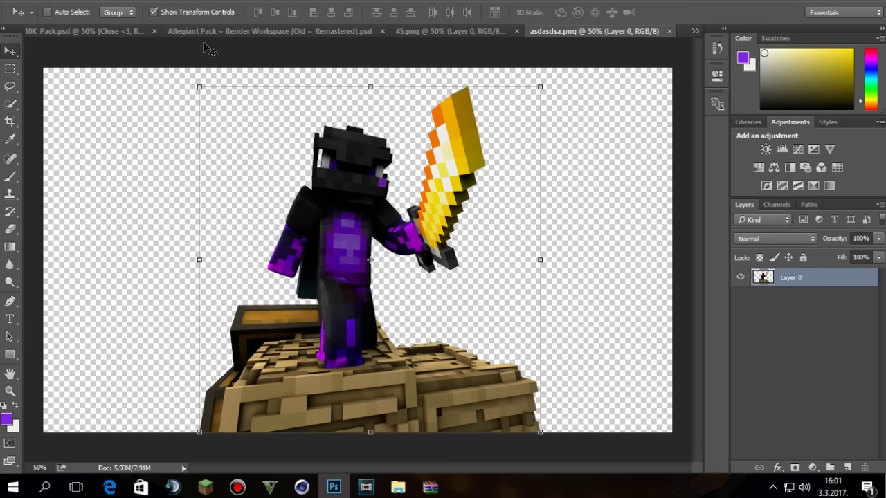
pyautogui.moveTo(270, 249); pyautogui.dragTo(298, 267)
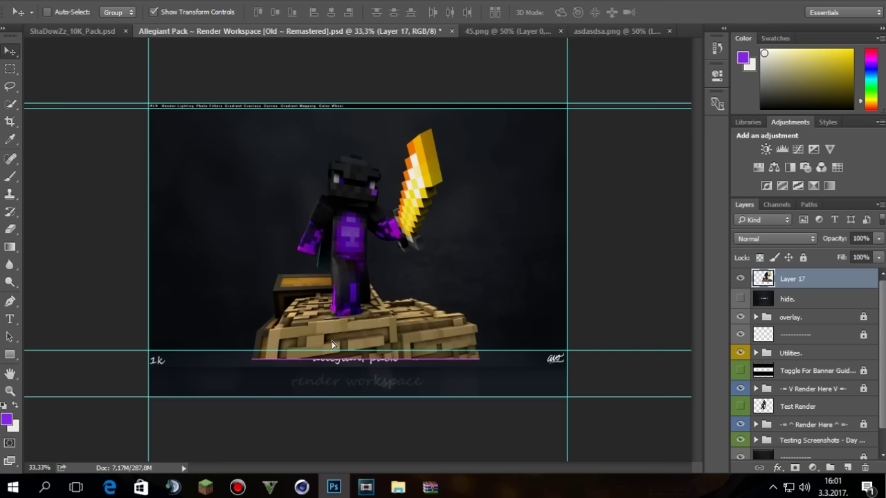
pyautogui.click(10, 68)
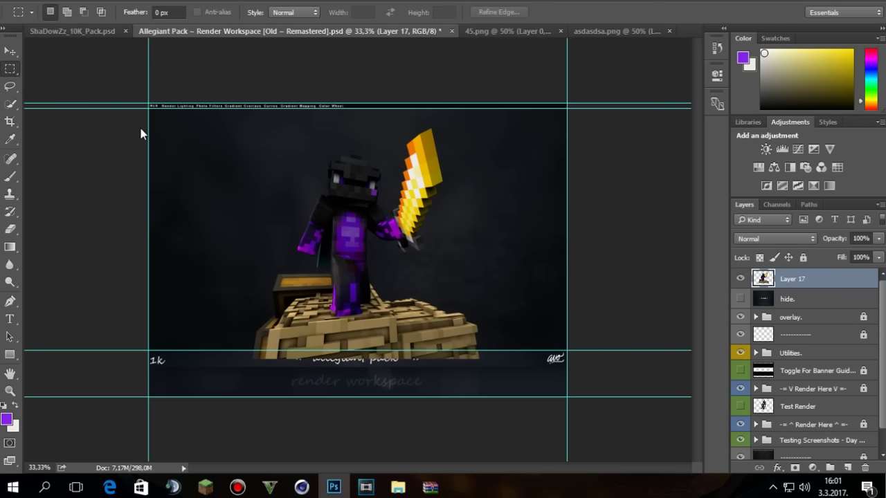
pyautogui.click(10, 51)
pyautogui.moveTo(310, 250); pyautogui.dragTo(304, 227)
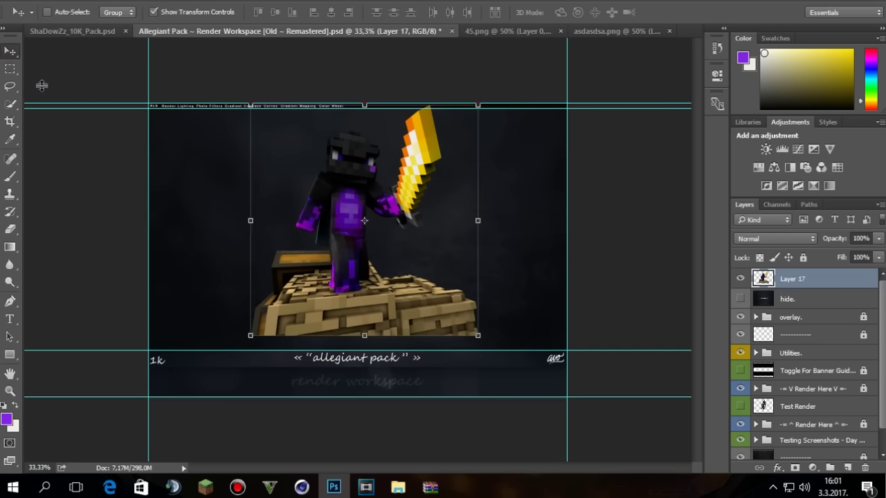
pyautogui.click(10, 68)
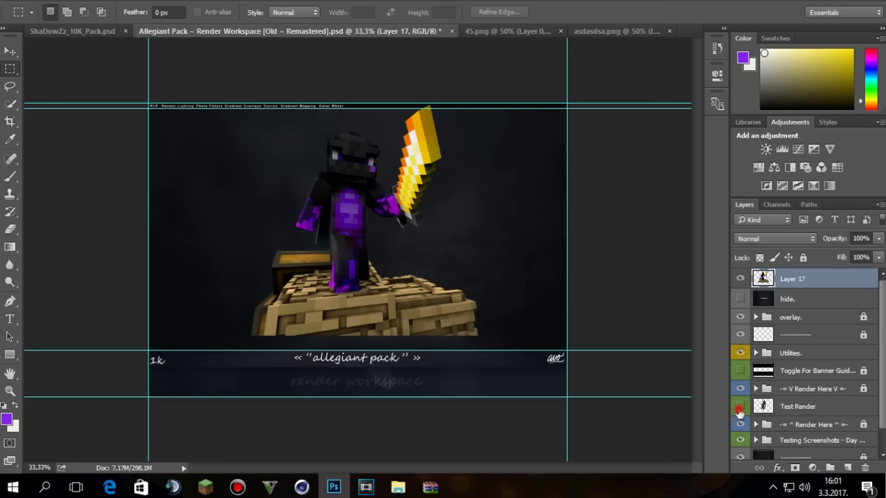
# - Show the Test Render layer and move its archer about 19.58 cm to the right, beside the sword character
pyautogui.click(739, 410)
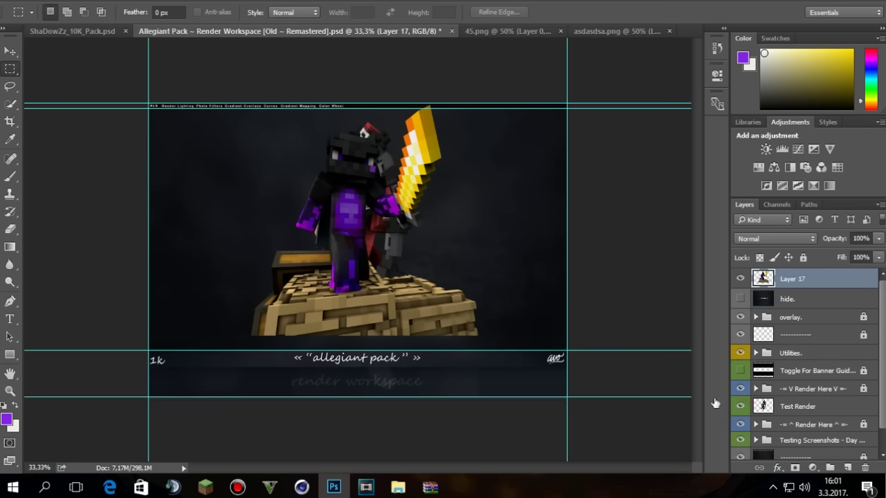
pyautogui.click(9, 52)
pyautogui.moveTo(389, 246); pyautogui.dragTo(520, 221)
pyautogui.click(799, 407)
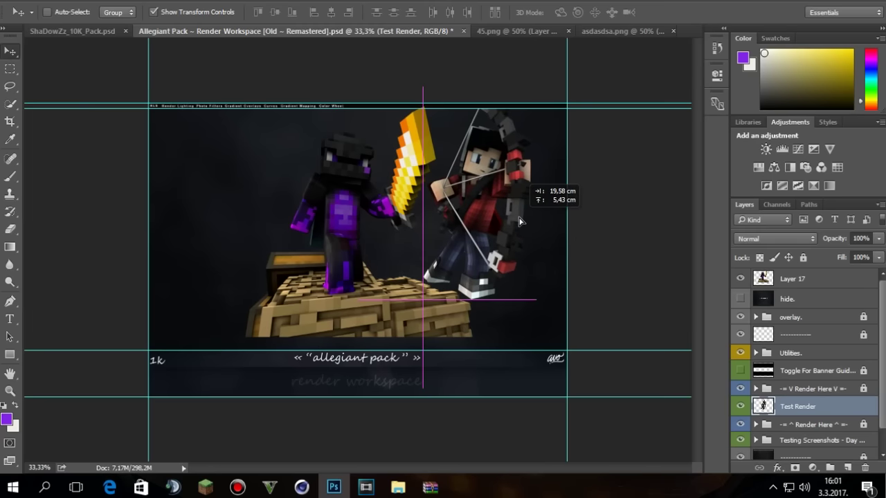
# - Hide the Test Render layer, and turn the Toggle For Banner Guide layer on and back off to check the banner area
pyautogui.moveTo(521, 221); pyautogui.dragTo(520, 221)
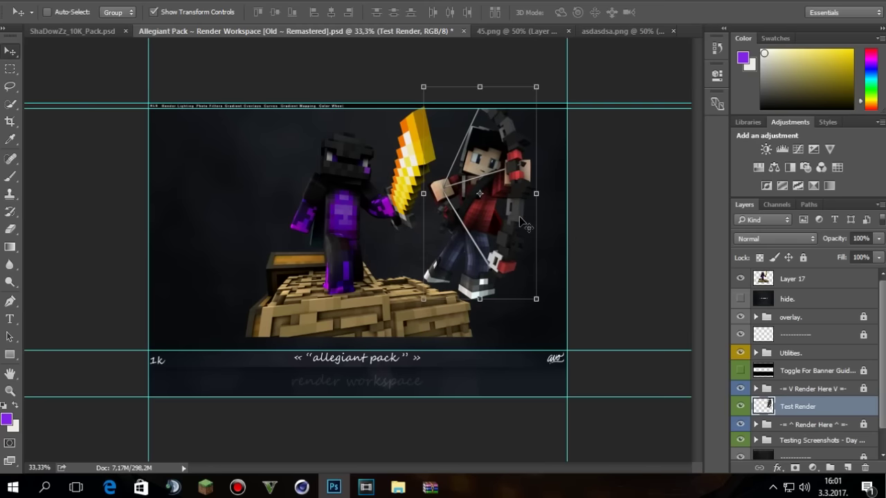
pyautogui.click(741, 407)
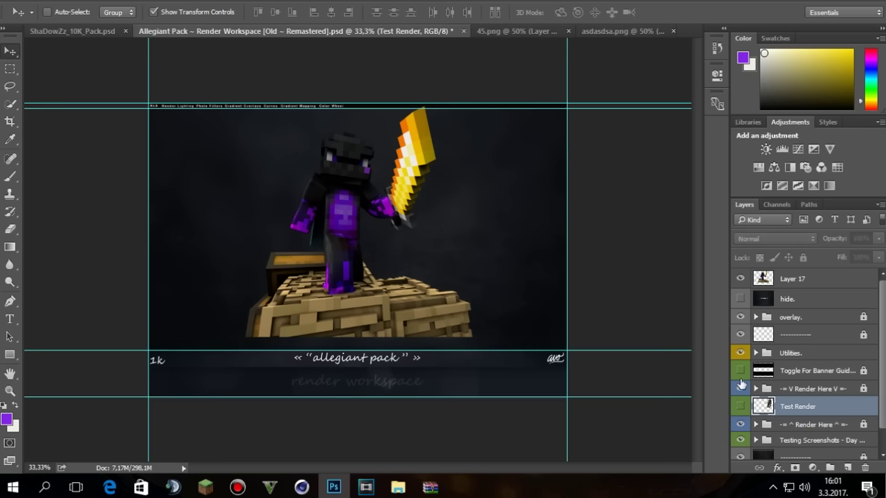
pyautogui.click(741, 372)
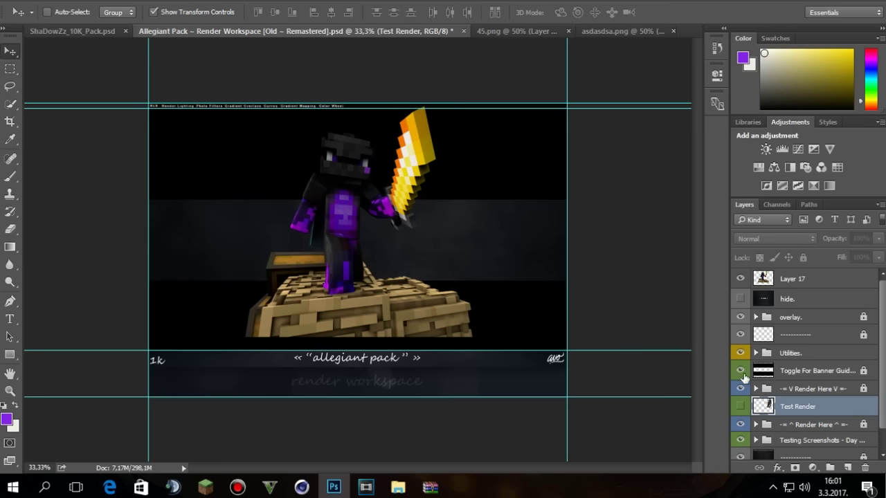
pyautogui.click(741, 372)
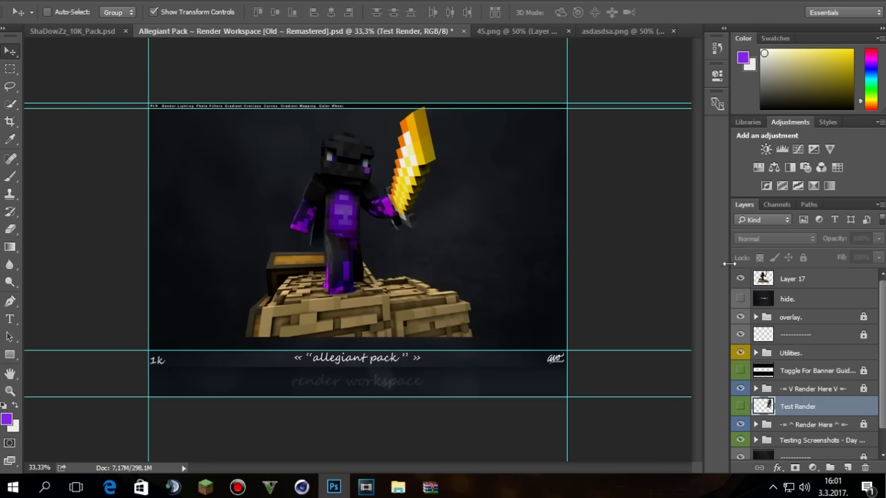
# - Move the sword character on Layer 17 about 2.15 cm down and 0.32 cm left onto the lower guide, applying the transformation
pyautogui.click(790, 279)
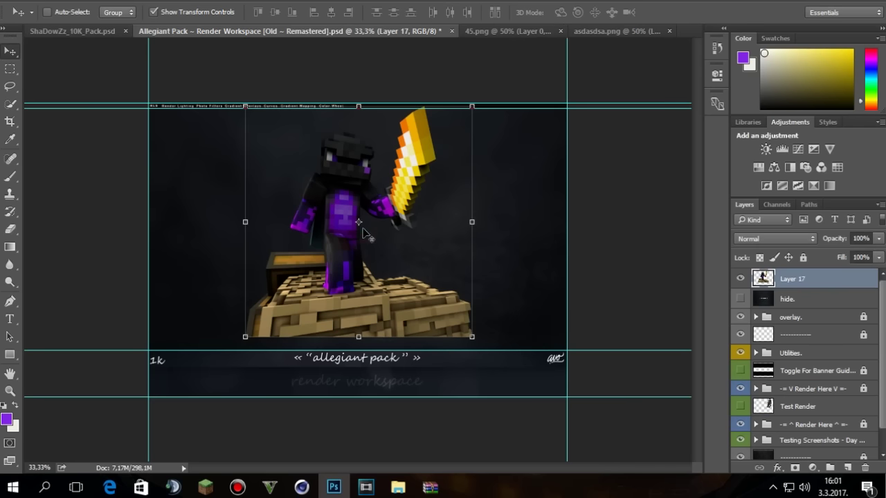
pyautogui.hotkey('ctrl', 't')
pyautogui.moveTo(357, 240); pyautogui.dragTo(344, 260)
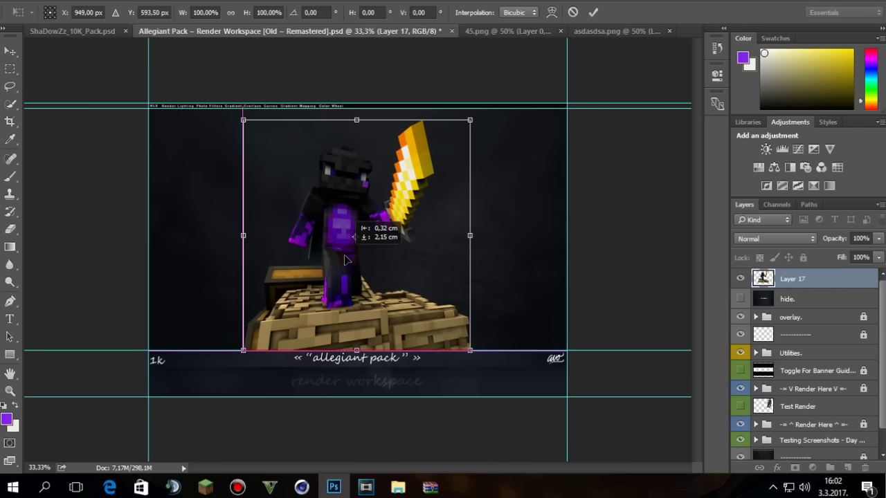
pyautogui.click(10, 69)
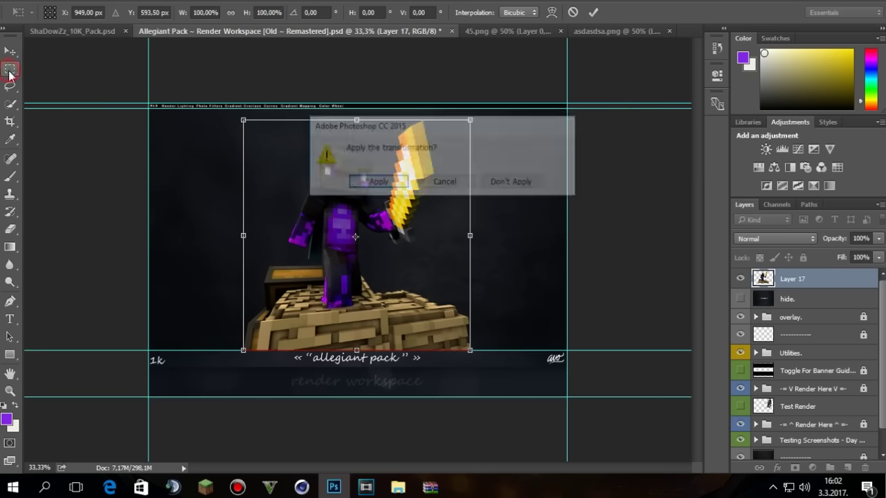
pyautogui.click(348, 185)
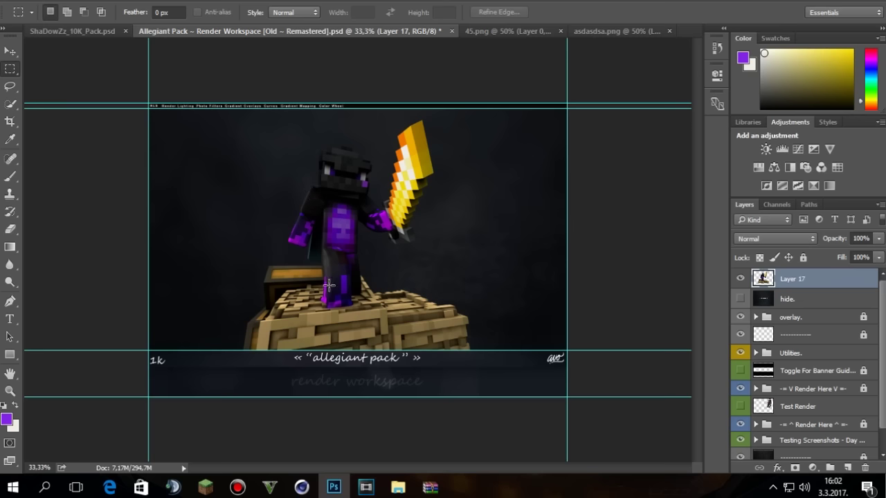
# - Open Layer 17 in the Liquify filter and warp the character's face around the eyes with a size 256 brush
pyautogui.click(218, 0)
pyautogui.click(228, 94)
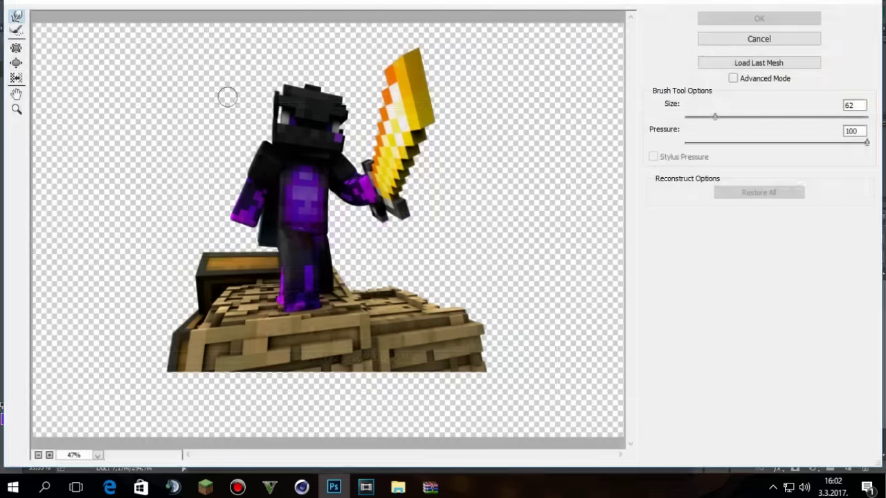
pyautogui.moveTo(717, 116); pyautogui.dragTo(732, 116)
pyautogui.click(289, 115)
pyautogui.moveTo(290, 114); pyautogui.dragTo(285, 112)
pyautogui.moveTo(338, 126); pyautogui.dragTo(290, 119)
pyautogui.click(339, 129)
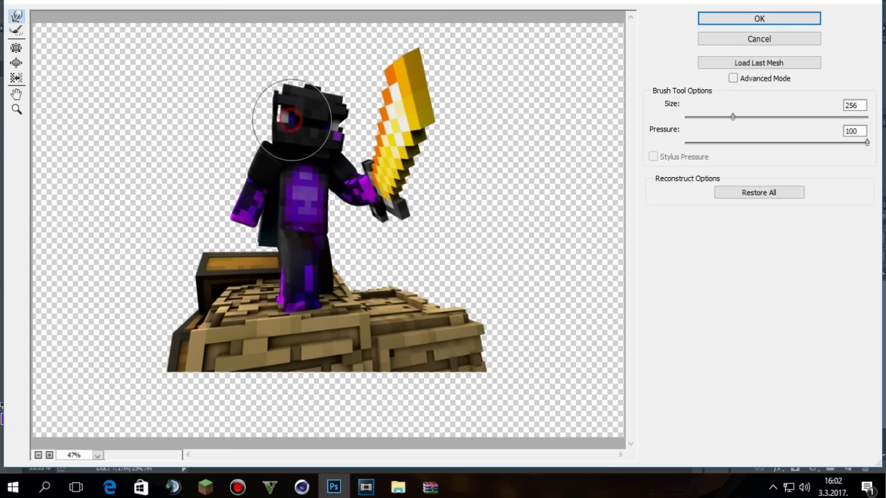
# - Push the empty-handed forearm and the cape slightly outward in Liquify, and try warping the legs before undoing that stroke
pyautogui.moveTo(253, 209); pyautogui.dragTo(248, 205)
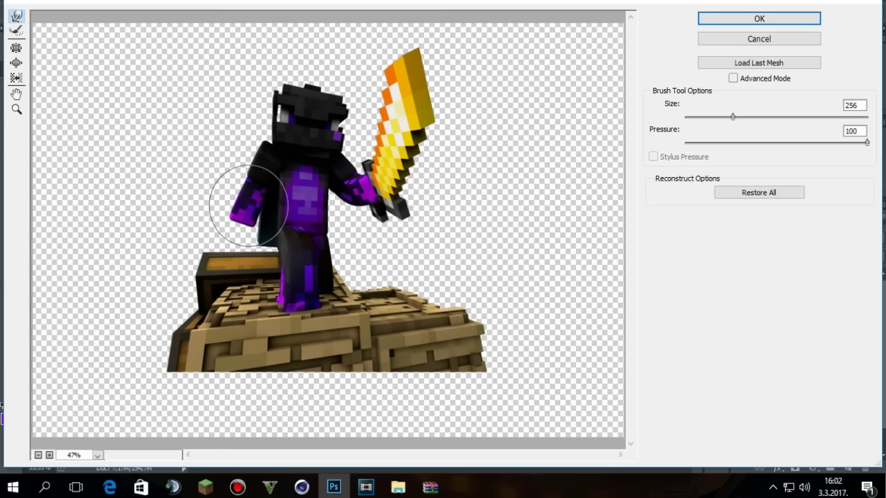
pyautogui.moveTo(270, 237); pyautogui.dragTo(266, 237)
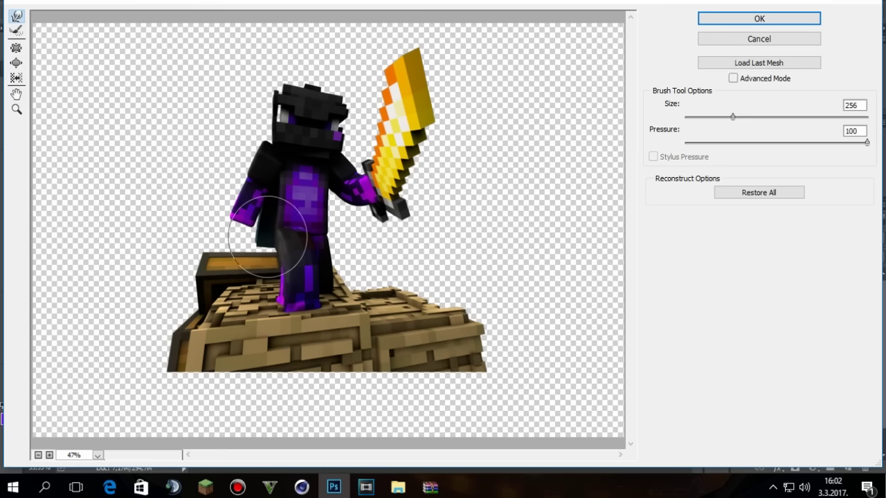
pyautogui.moveTo(305, 298); pyautogui.dragTo(325, 272)
pyautogui.hotkey('ctrl', 'z')
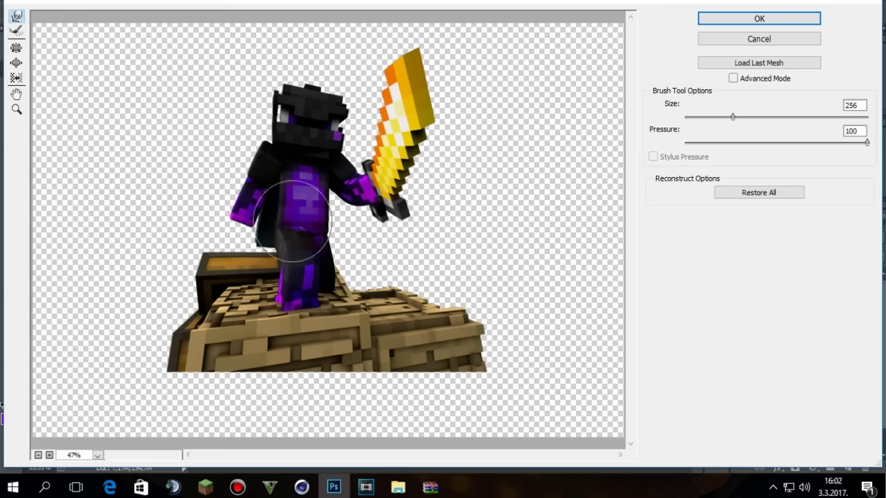
# - Set the Liquify brush size to 96, bend the cape's lower end into a flowing curve, and apply the filter
pyautogui.moveTo(735, 116); pyautogui.dragTo(704, 116)
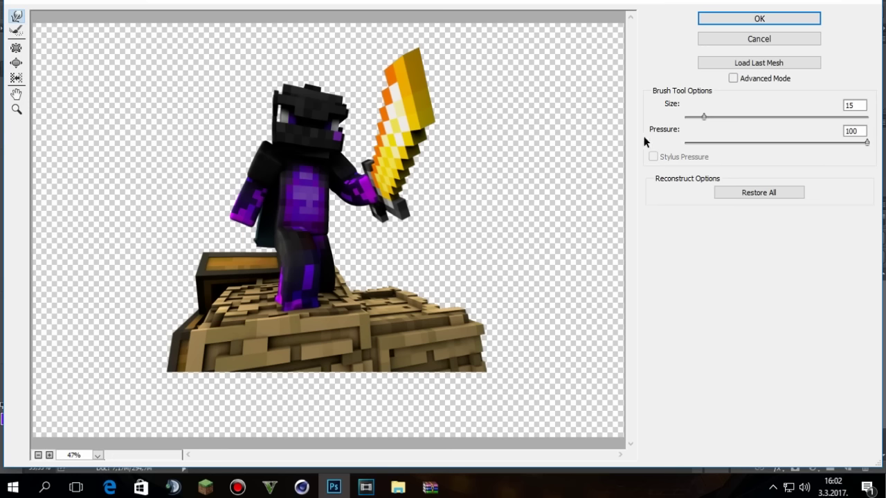
pyautogui.moveTo(703, 116); pyautogui.dragTo(718, 117)
pyautogui.moveTo(257, 235)
pyautogui.mouseDown()
pyautogui.moveTo(262, 252)
pyautogui.moveTo(257, 238)
pyautogui.moveTo(230, 262)
pyautogui.moveTo(263, 257)
pyautogui.moveTo(258, 235)
pyautogui.moveTo(268, 263)
pyautogui.moveTo(293, 258)
pyautogui.mouseUp()
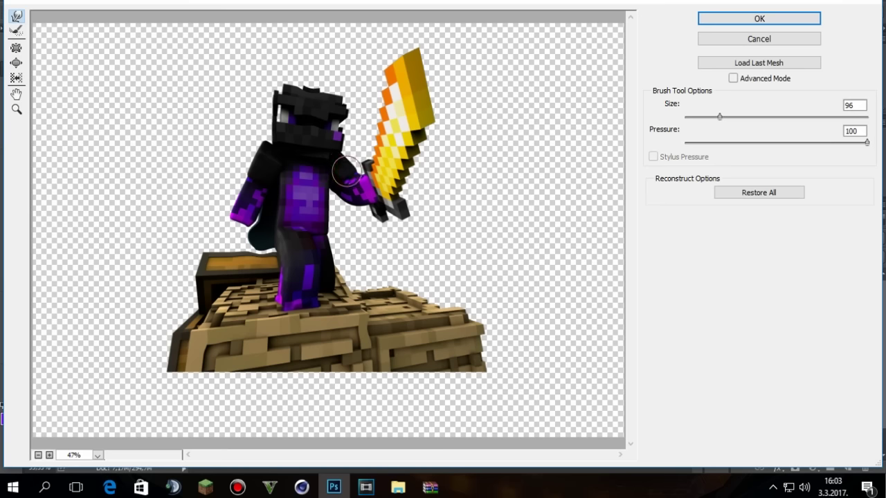
pyautogui.click(738, 19)
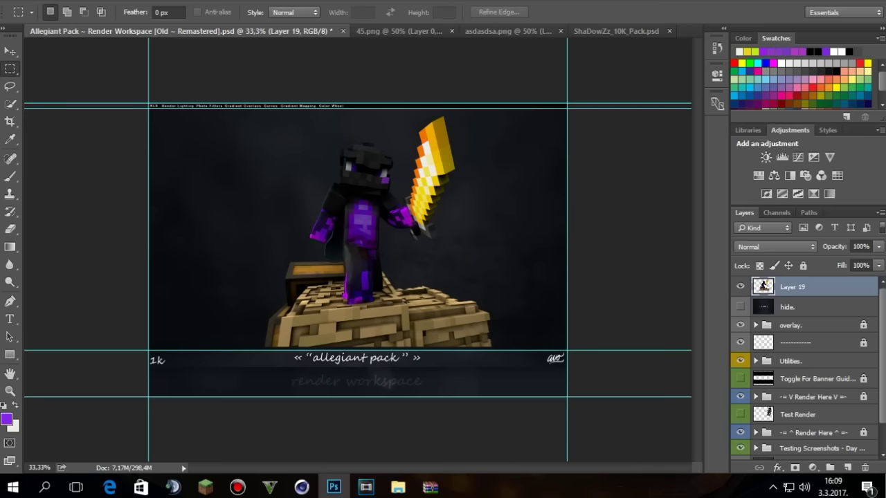
# - Apply a Motion Blur with a distance of 2 pixels and an adjusted angle to the character on Layer 19
pyautogui.click(207, 2)
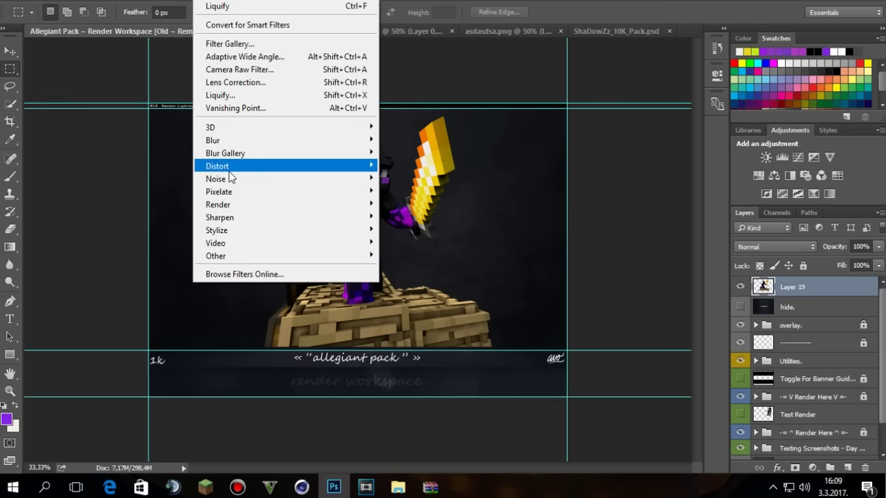
pyautogui.moveTo(234, 184)
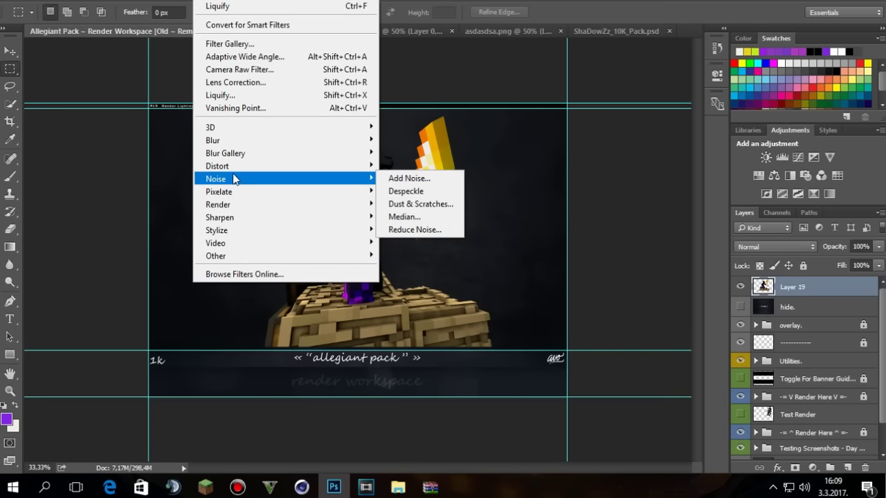
pyautogui.moveTo(230, 141)
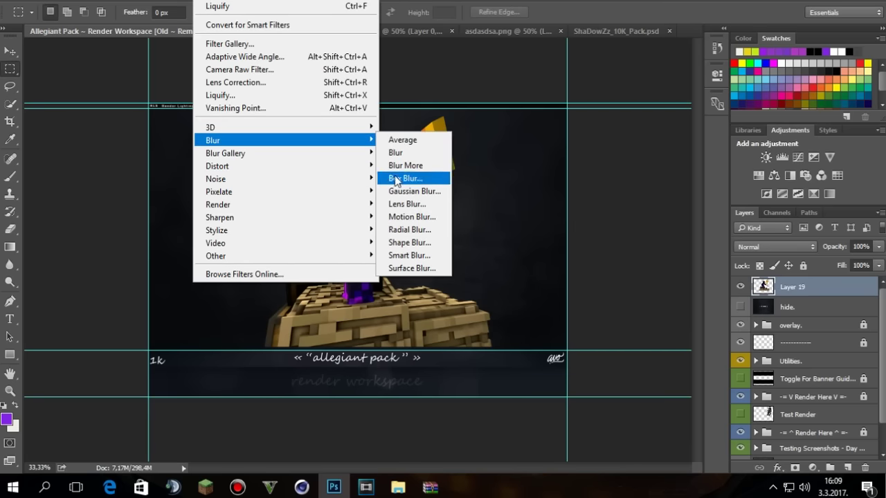
pyautogui.click(413, 217)
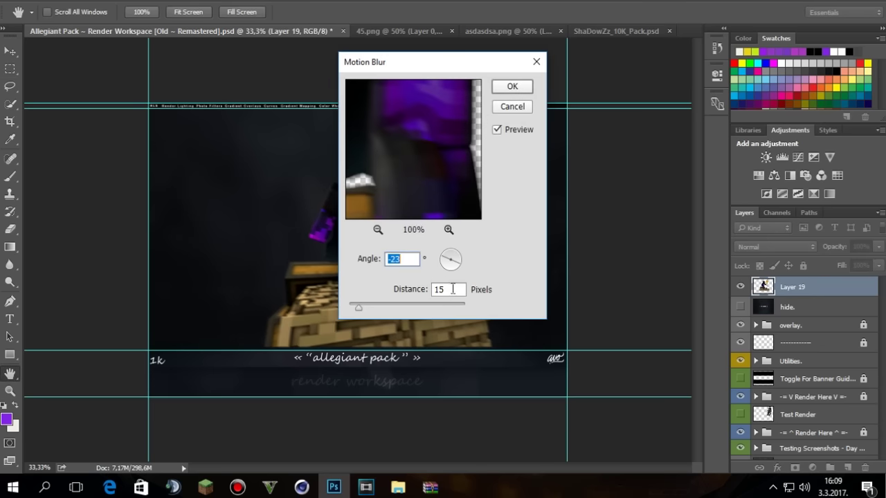
pyautogui.moveTo(356, 313); pyautogui.dragTo(352, 308)
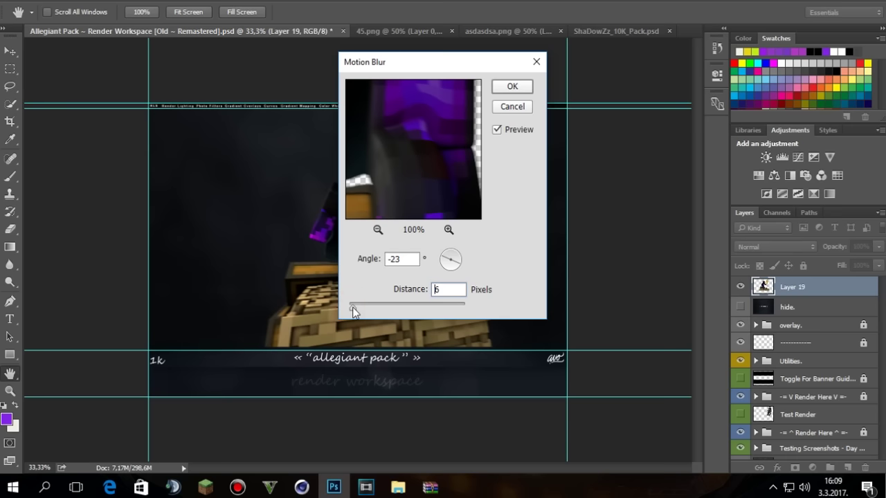
pyautogui.moveTo(464, 62); pyautogui.dragTo(652, 61)
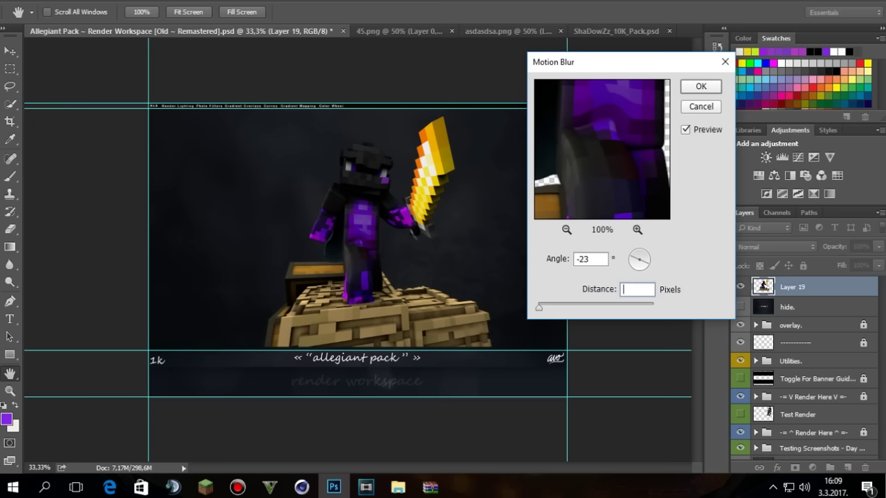
pyautogui.write('5')
pyautogui.write('1')
pyautogui.write('2')
pyautogui.moveTo(641, 267)
pyautogui.mouseDown()
pyautogui.moveTo(629, 258)
pyautogui.moveTo(637, 253)
pyautogui.moveTo(632, 260)
pyautogui.mouseUp()
pyautogui.click(700, 85)
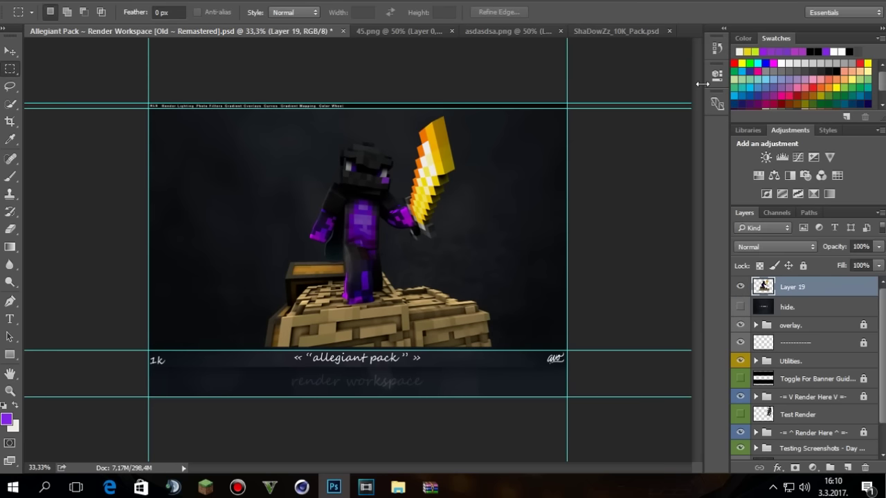
# - Paint purple over the character's chest on a new layer with a soft 51 px brush, and set the layer to Color Dodge
pyautogui.click(847, 468)
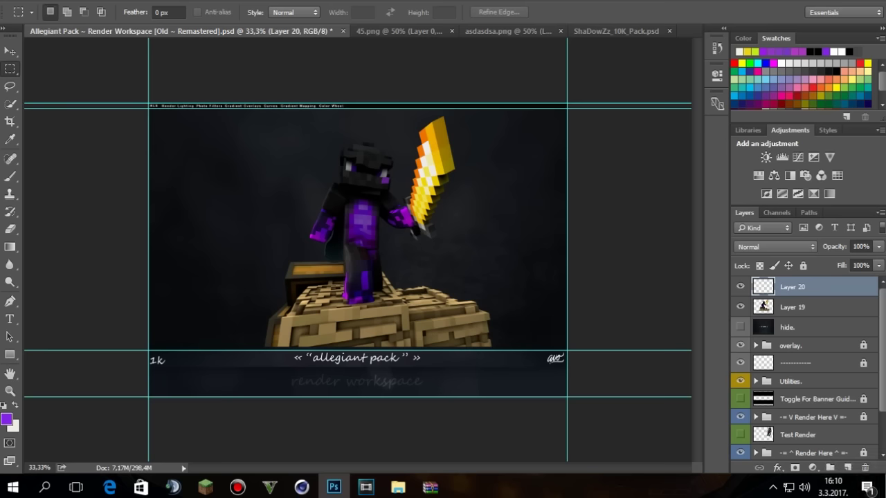
pyautogui.click(16, 392)
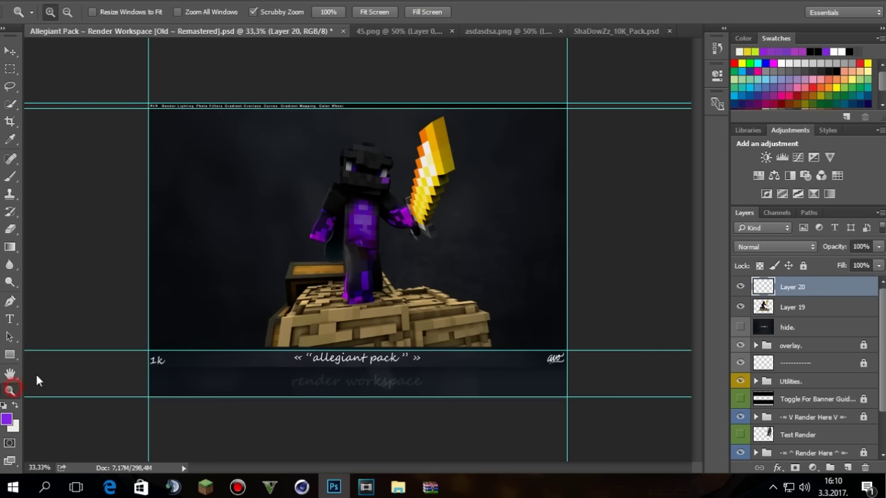
pyautogui.click(332, 233)
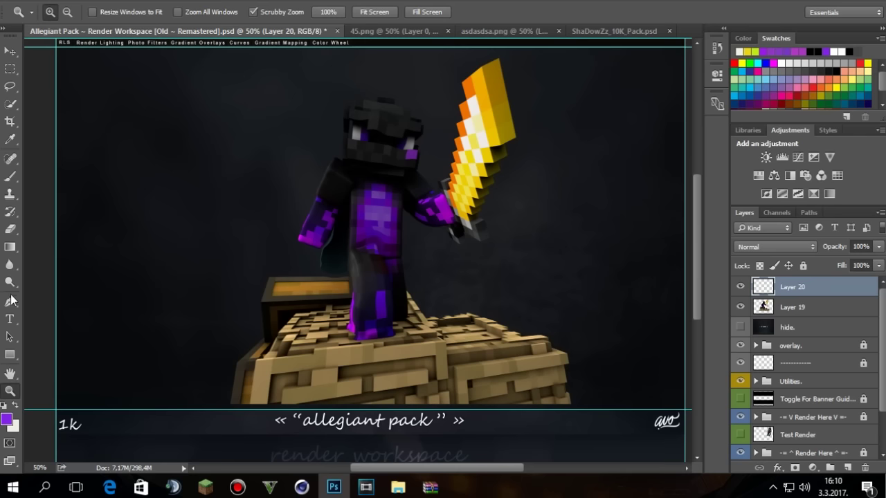
pyautogui.click(10, 178)
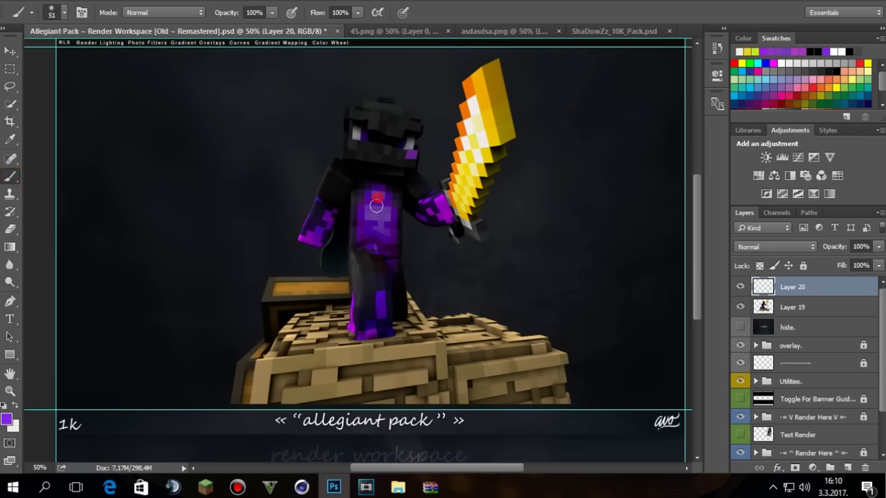
pyautogui.moveTo(376, 206)
pyautogui.mouseDown()
pyautogui.moveTo(371, 196)
pyautogui.moveTo(390, 222)
pyautogui.moveTo(397, 217)
pyautogui.mouseUp()
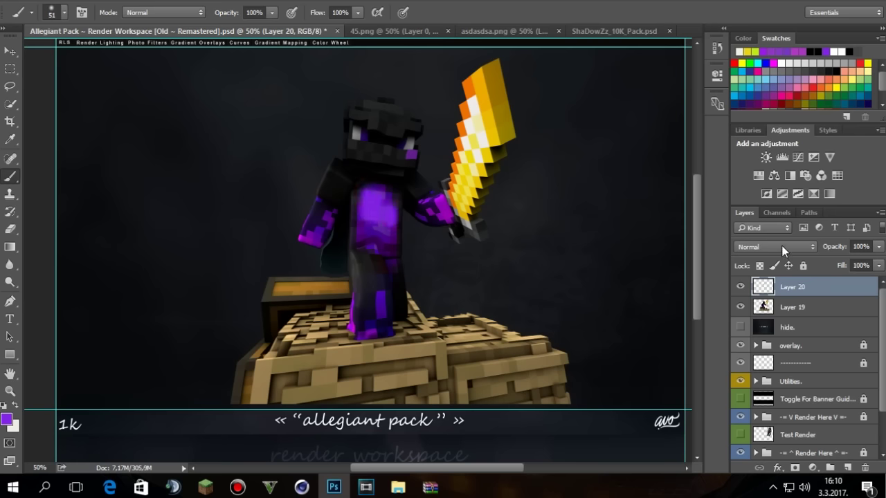
pyautogui.click(781, 245)
pyautogui.click(764, 74)
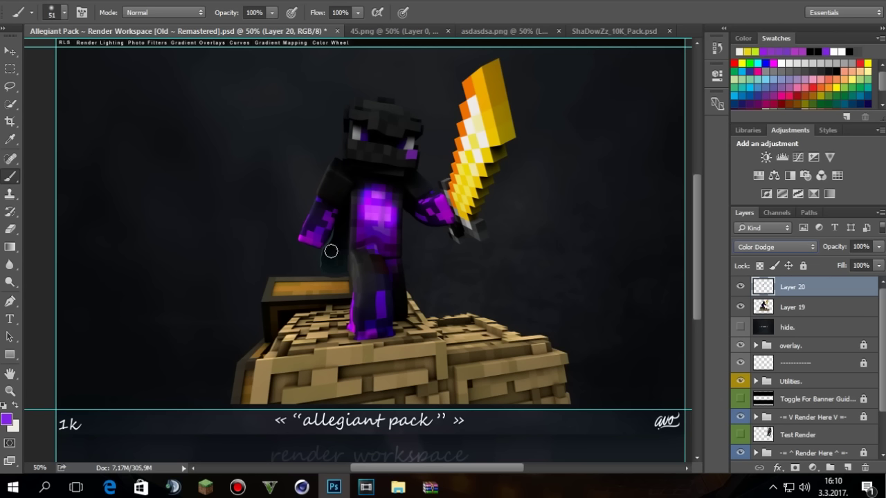
# - Paint the purple glow over the character's forearms, feet, torso markings and cheek mark on the Color Dodge layer
pyautogui.moveTo(323, 241)
pyautogui.mouseDown()
pyautogui.moveTo(306, 238)
pyautogui.moveTo(328, 227)
pyautogui.mouseUp()
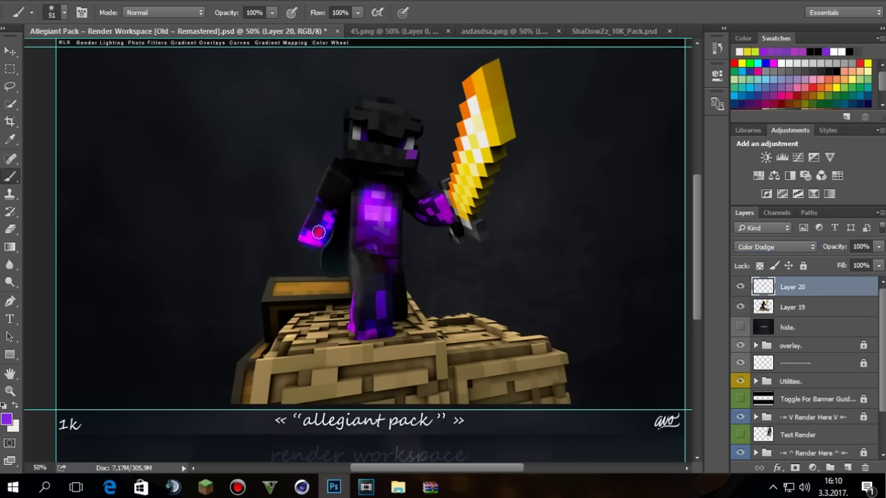
pyautogui.moveTo(385, 332)
pyautogui.mouseDown()
pyautogui.moveTo(353, 327)
pyautogui.moveTo(350, 304)
pyautogui.mouseUp()
pyautogui.moveTo(442, 213)
pyautogui.mouseDown()
pyautogui.moveTo(426, 205)
pyautogui.moveTo(404, 233)
pyautogui.moveTo(362, 222)
pyautogui.moveTo(377, 235)
pyautogui.moveTo(385, 219)
pyautogui.mouseUp()
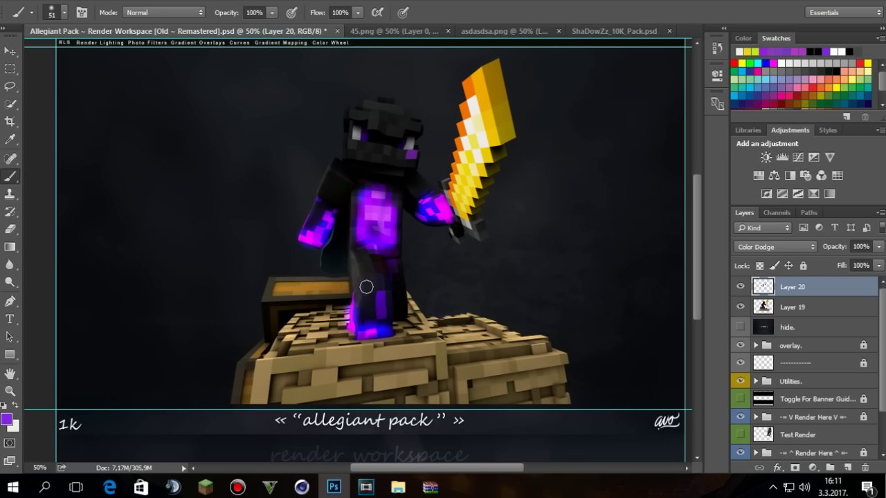
pyautogui.click(412, 154)
# - Try painting the purple glow over the character's eyes with a soft 15 px brush, and undo the last stroke
pyautogui.rightClick(179, 220)
pyautogui.click(270, 251)
pyautogui.moveTo(270, 251); pyautogui.dragTo(256, 251)
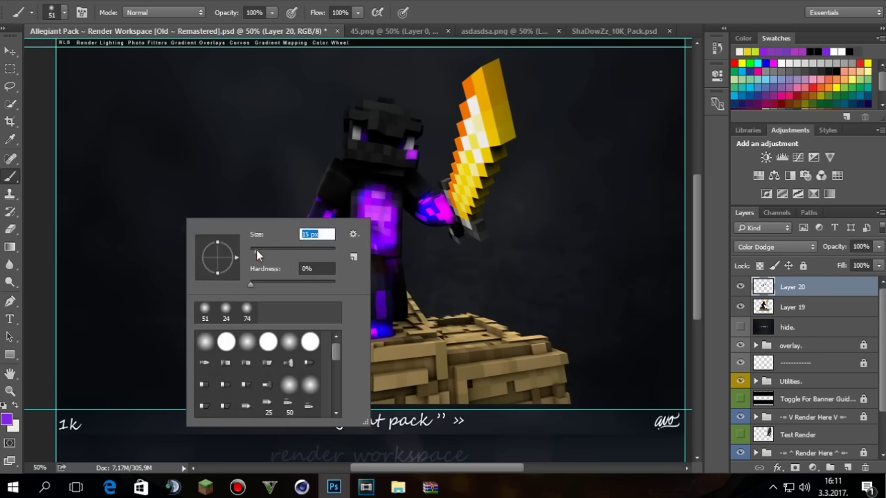
pyautogui.press('Return')
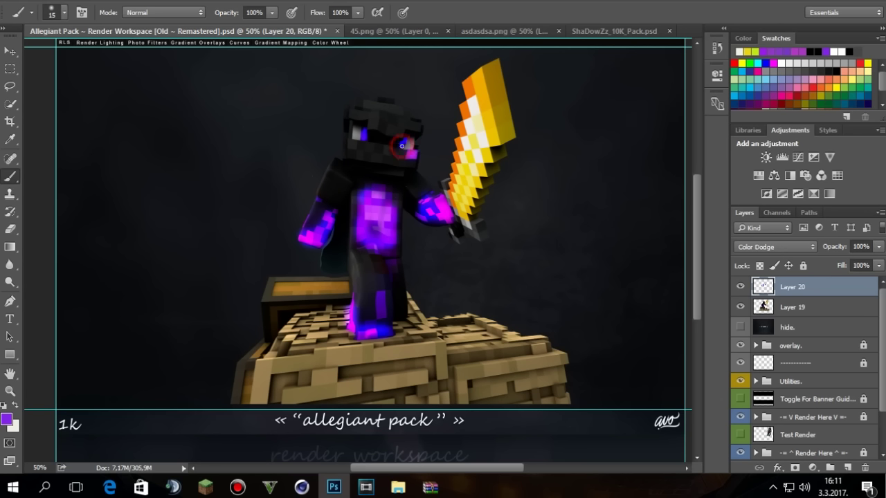
pyautogui.hotkey('ctrl', 'z')
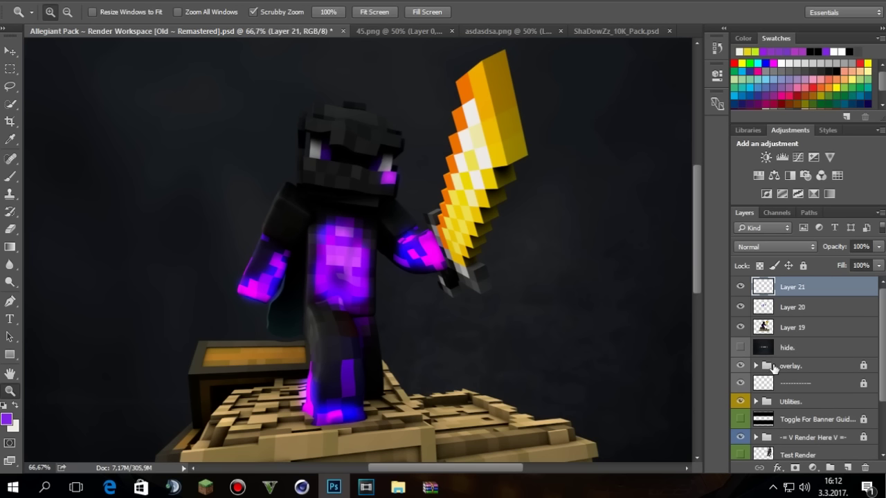
# - Paint a first purple stroke on the sword blade on Layer 21 with a soft 52 px brush, and set the layer to Color Dodge
pyautogui.click(11, 176)
pyautogui.rightClick(117, 214)
pyautogui.moveTo(193, 247); pyautogui.dragTo(208, 246)
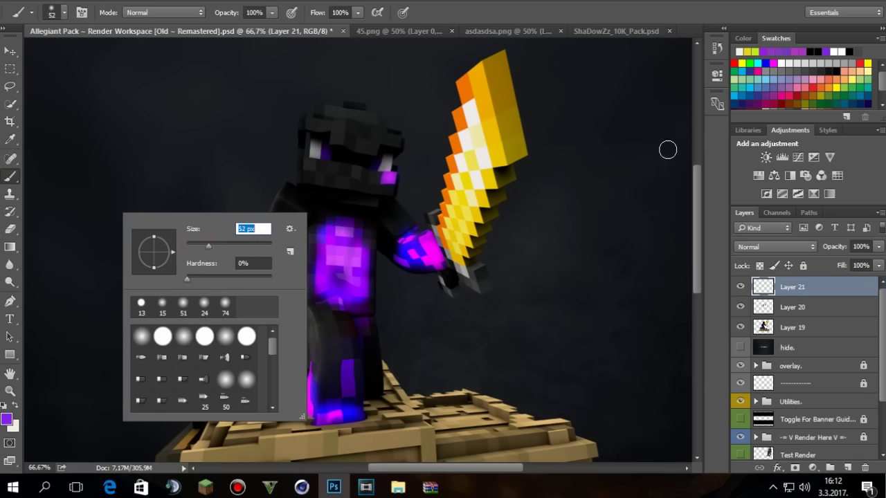
pyautogui.moveTo(483, 207); pyautogui.dragTo(487, 198)
pyautogui.click(497, 181)
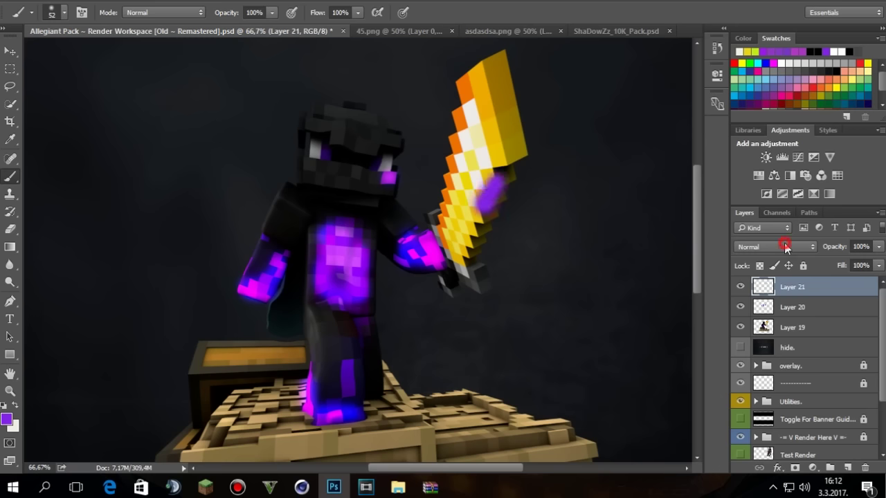
pyautogui.click(786, 247)
pyautogui.click(761, 73)
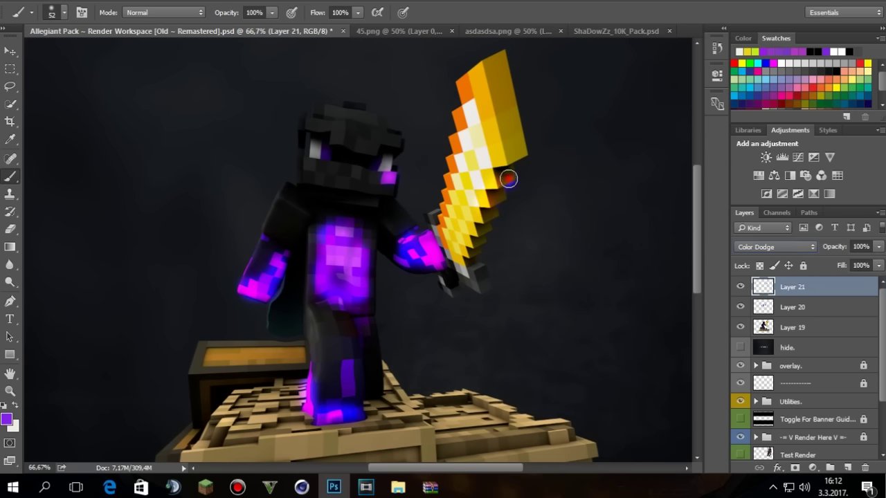
# - Paint the purple glow along the blade's edges, across its face and over the sword's guard on the Color Dodge layer
pyautogui.moveTo(508, 180)
pyautogui.mouseDown()
pyautogui.moveTo(488, 77)
pyautogui.moveTo(462, 86)
pyautogui.moveTo(501, 60)
pyautogui.moveTo(517, 153)
pyautogui.mouseUp()
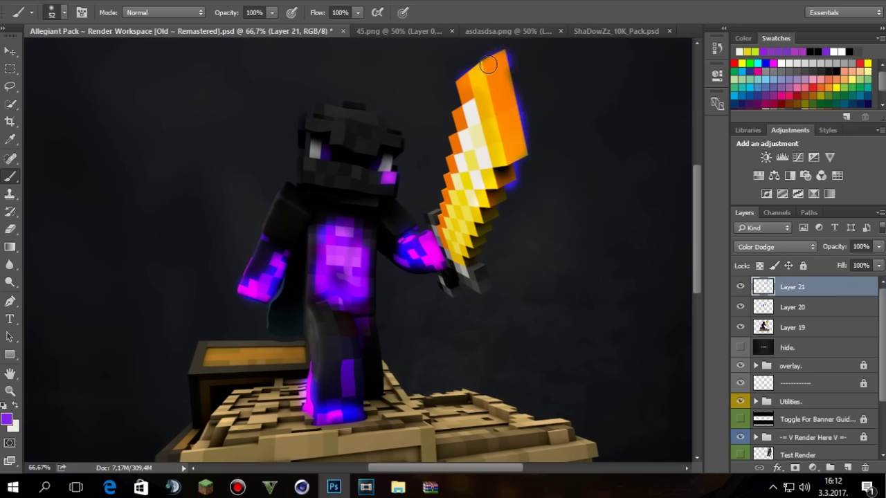
pyautogui.moveTo(488, 64)
pyautogui.mouseDown()
pyautogui.moveTo(460, 85)
pyautogui.moveTo(440, 229)
pyautogui.mouseUp()
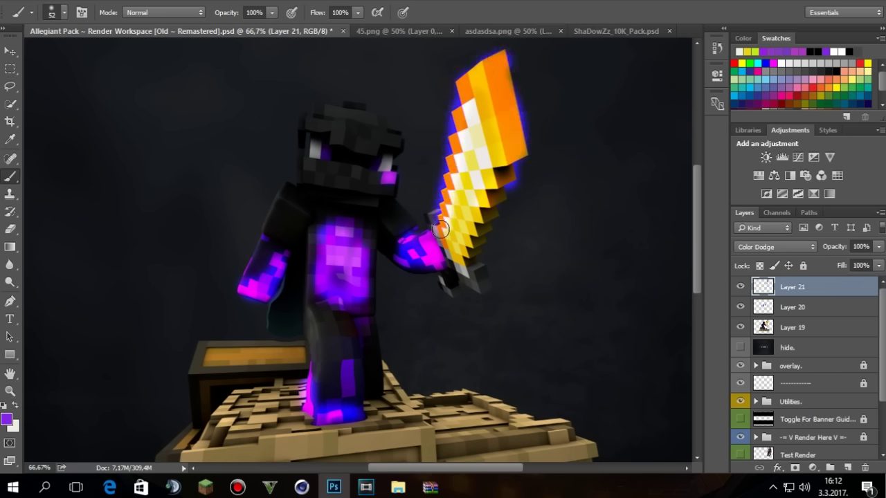
pyautogui.moveTo(489, 176)
pyautogui.mouseDown()
pyautogui.moveTo(463, 253)
pyautogui.moveTo(500, 163)
pyautogui.moveTo(507, 182)
pyautogui.mouseUp()
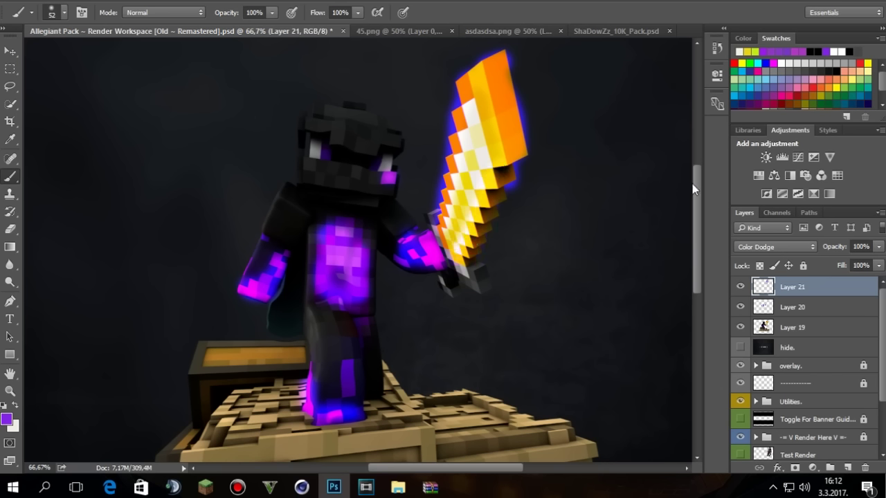
pyautogui.moveTo(485, 159)
pyautogui.mouseDown()
pyautogui.moveTo(473, 114)
pyautogui.moveTo(449, 245)
pyautogui.moveTo(469, 211)
pyautogui.moveTo(476, 166)
pyautogui.mouseUp()
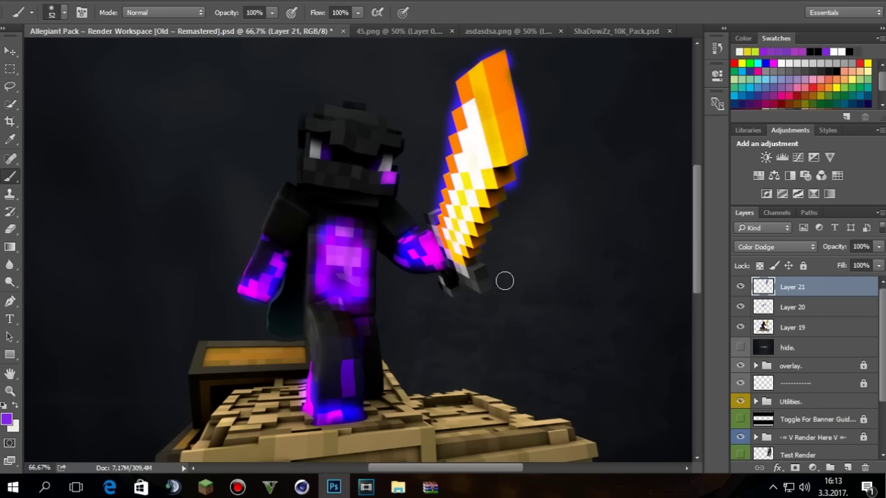
pyautogui.moveTo(479, 289)
pyautogui.mouseDown()
pyautogui.moveTo(474, 277)
pyautogui.moveTo(447, 283)
pyautogui.moveTo(466, 272)
pyautogui.mouseUp()
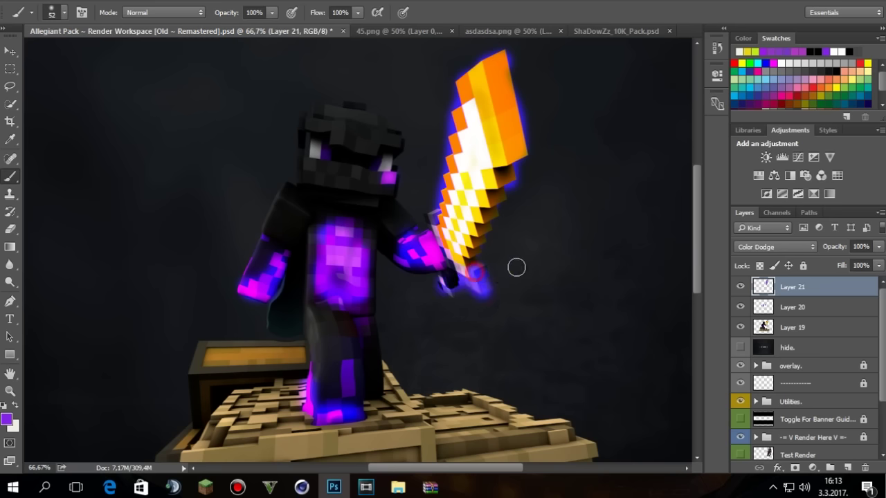
pyautogui.click(765, 247)
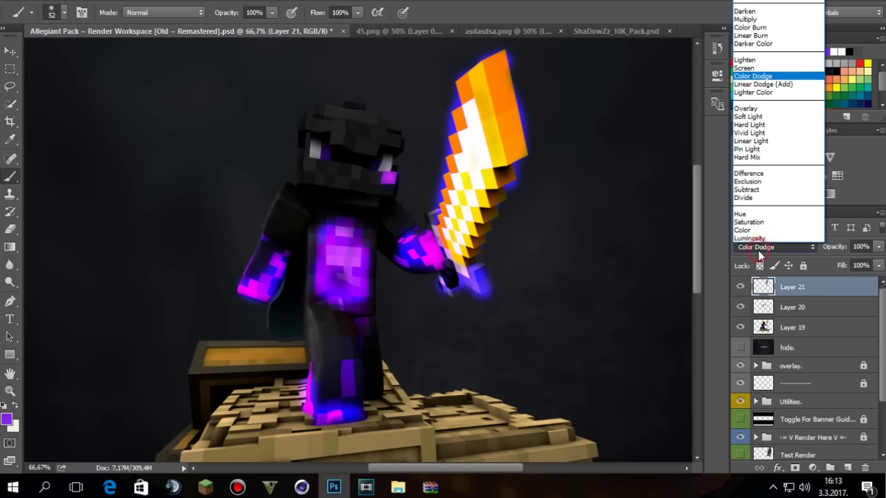
pyautogui.click(761, 78)
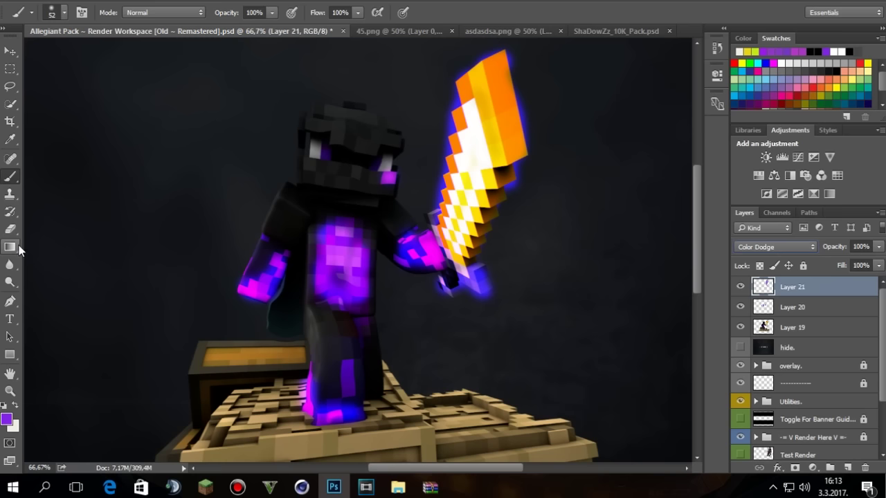
# - Erase the purple glow from the sword's guard on Layer 21 with a 48 px eraser
pyautogui.click(14, 229)
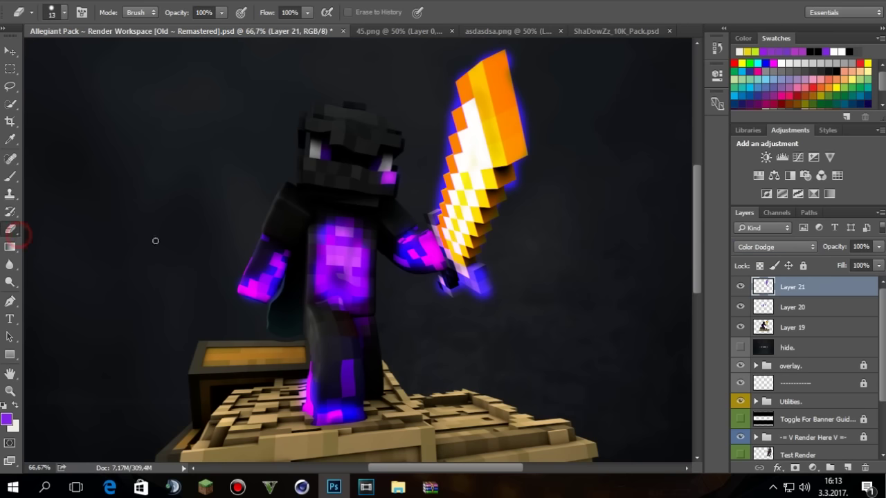
pyautogui.rightClick(346, 281)
pyautogui.moveTo(427, 297); pyautogui.dragTo(436, 297)
pyautogui.click(554, 258)
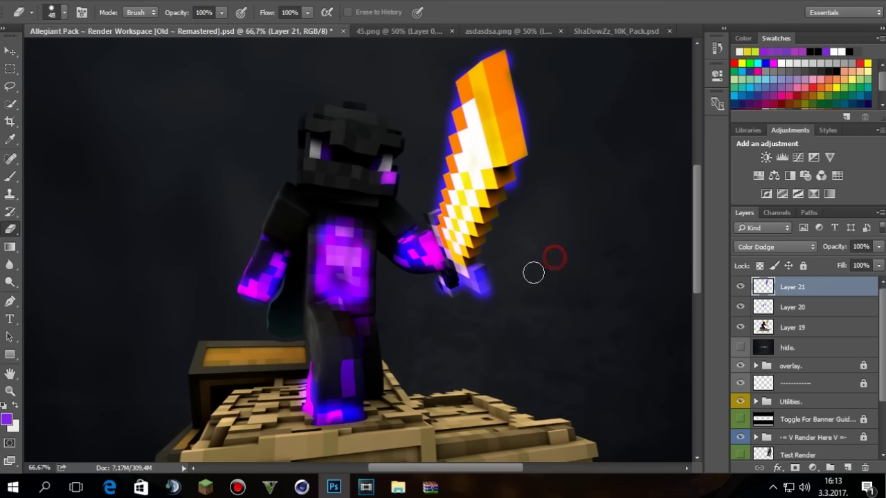
pyautogui.moveTo(503, 279)
pyautogui.mouseDown()
pyautogui.moveTo(463, 289)
pyautogui.moveTo(478, 281)
pyautogui.moveTo(451, 298)
pyautogui.mouseUp()
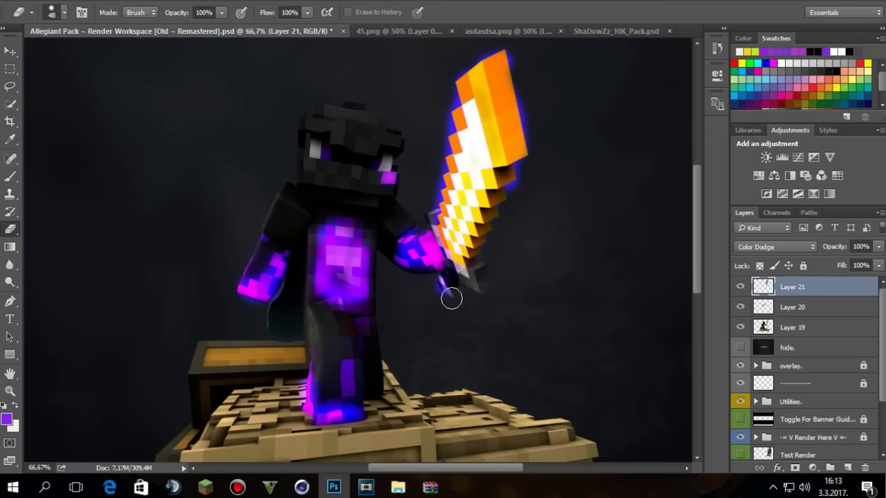
# - Trim the glow spilling past both edges and the tip of the sword blade with the eraser
pyautogui.moveTo(518, 184); pyautogui.dragTo(537, 131)
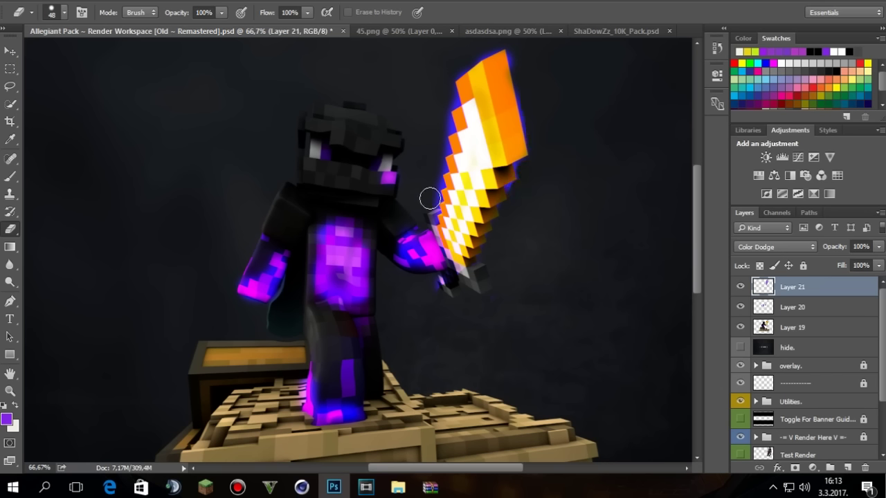
pyautogui.moveTo(430, 198); pyautogui.dragTo(431, 184)
pyautogui.moveTo(435, 152)
pyautogui.mouseDown()
pyautogui.moveTo(443, 124)
pyautogui.moveTo(438, 144)
pyautogui.mouseUp()
pyautogui.moveTo(429, 188)
pyautogui.mouseDown()
pyautogui.moveTo(460, 75)
pyautogui.moveTo(518, 53)
pyautogui.moveTo(532, 161)
pyautogui.mouseUp()
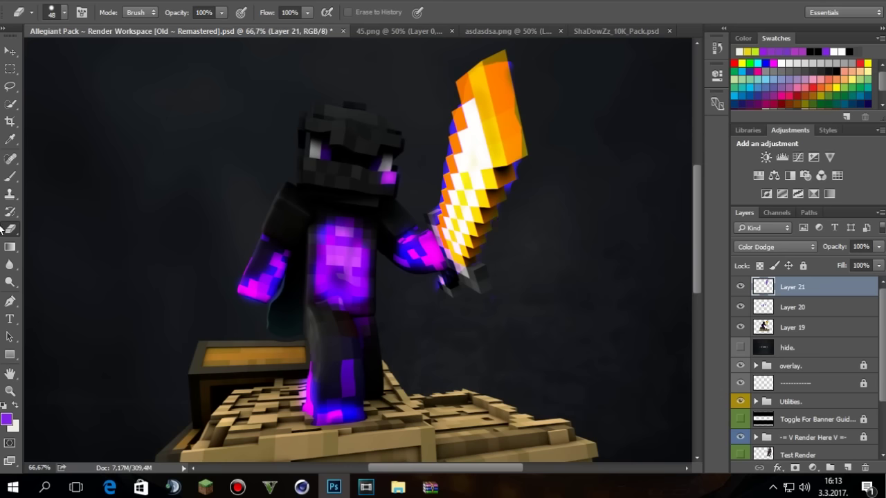
# - Repaint the purple glow around the blade's tip and edges on Layer 21 with the 52 px brush
pyautogui.click(11, 176)
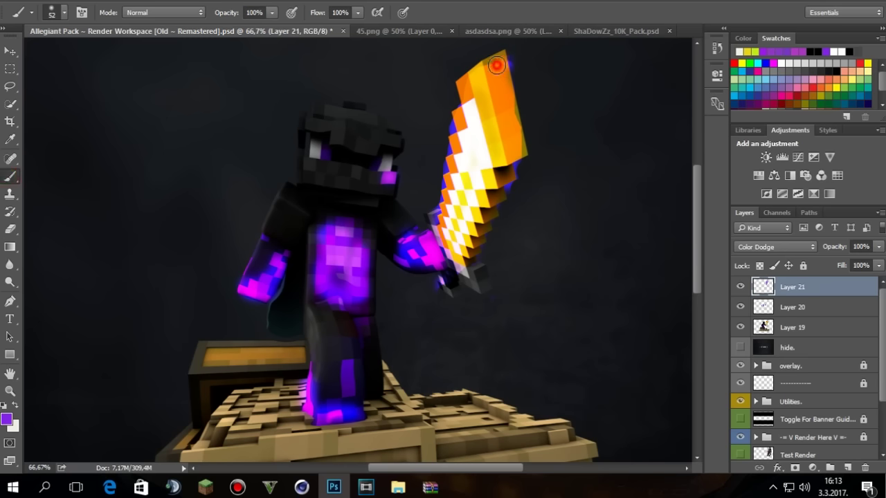
pyautogui.moveTo(497, 65)
pyautogui.mouseDown()
pyautogui.moveTo(465, 90)
pyautogui.moveTo(475, 74)
pyautogui.mouseUp()
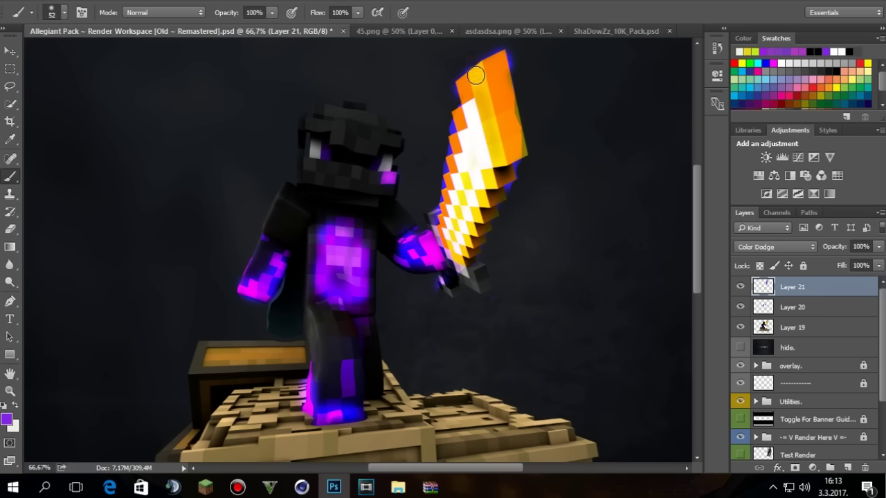
pyautogui.moveTo(453, 185)
pyautogui.mouseDown()
pyautogui.moveTo(463, 97)
pyautogui.moveTo(484, 207)
pyautogui.moveTo(478, 260)
pyautogui.moveTo(502, 162)
pyautogui.moveTo(500, 124)
pyautogui.mouseUp()
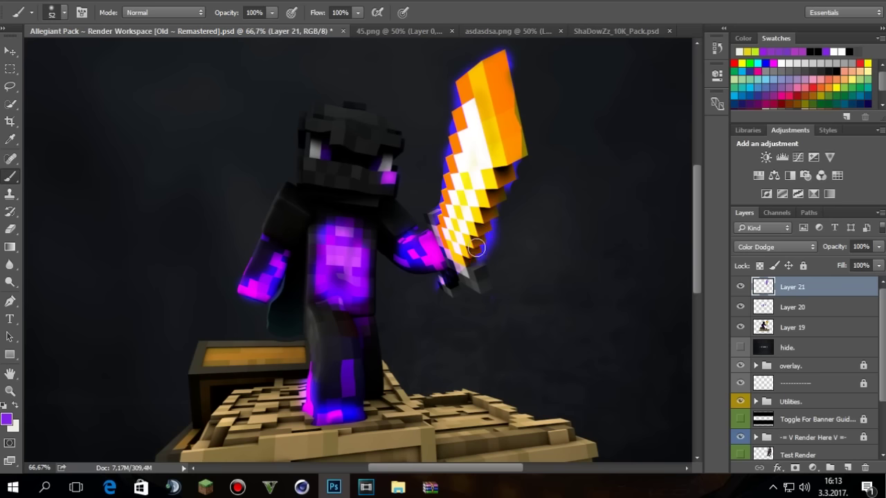
# - Paint purple over the sword's guard and hilt on a new layer, and set that layer to Color Dodge
pyautogui.click(847, 468)
pyautogui.moveTo(481, 282); pyautogui.dragTo(472, 276)
pyautogui.click(787, 249)
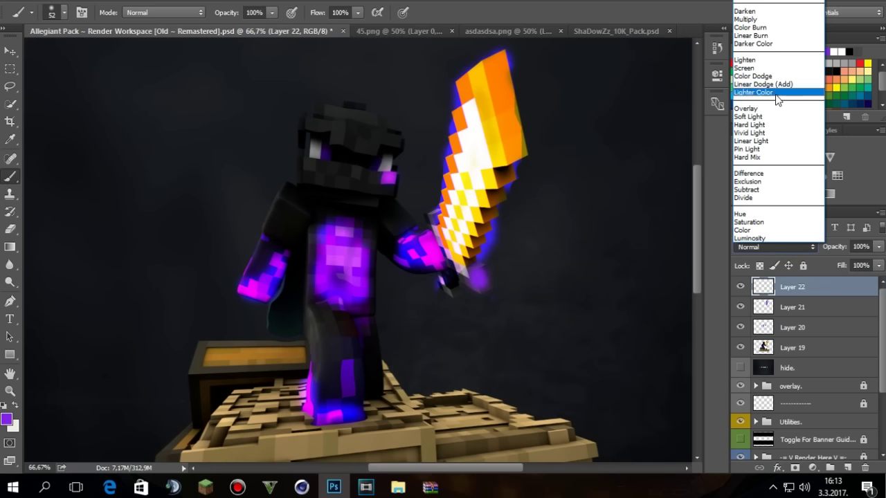
pyautogui.click(765, 81)
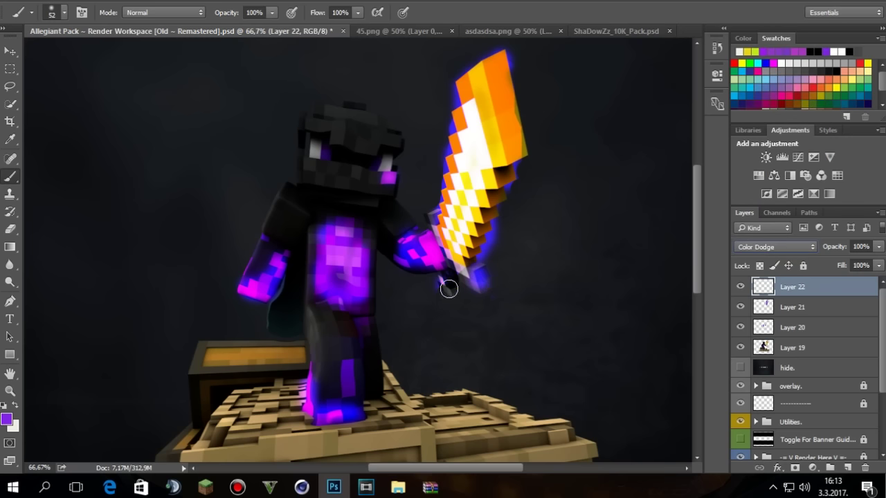
pyautogui.moveTo(449, 288); pyautogui.dragTo(450, 285)
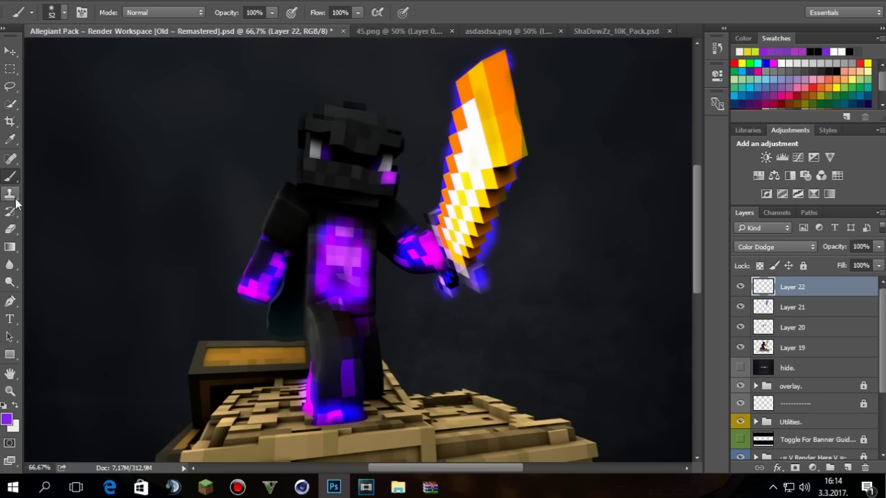
# - Paint purple over both of the character's pupils on a new layer with a soft 13 px brush, and set the layer to Color Dodge
pyautogui.click(847, 467)
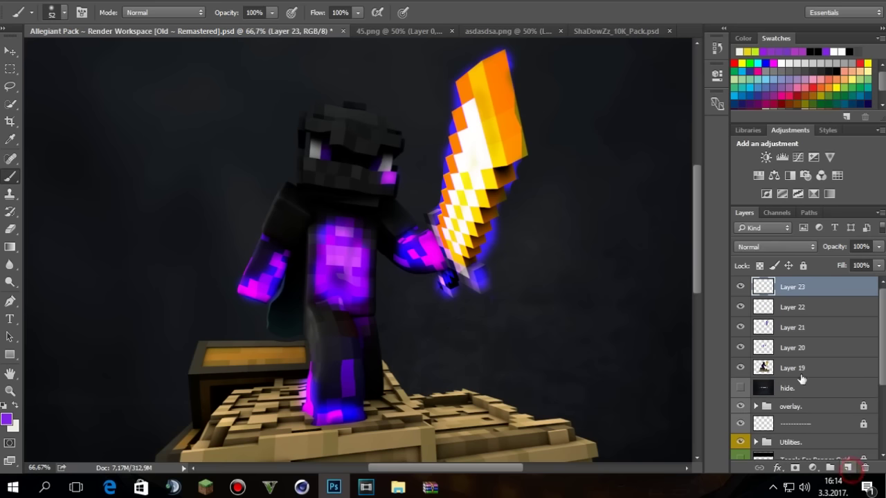
pyautogui.rightClick(567, 274)
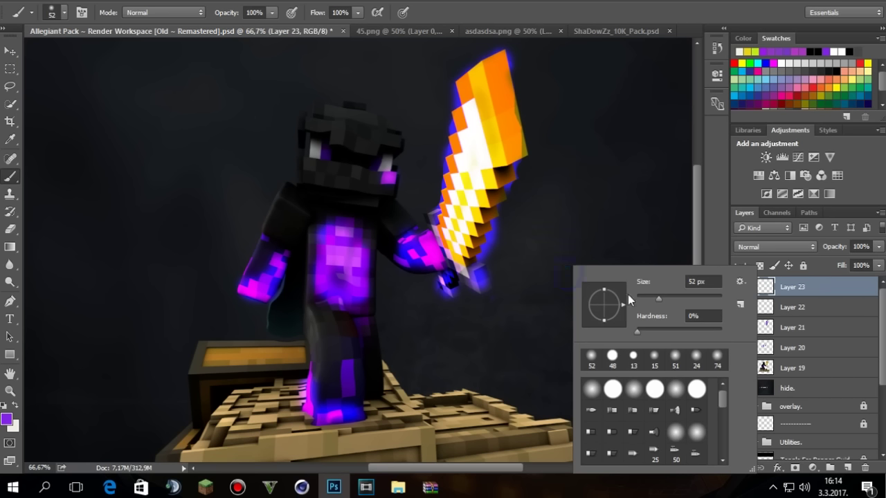
pyautogui.click(665, 301)
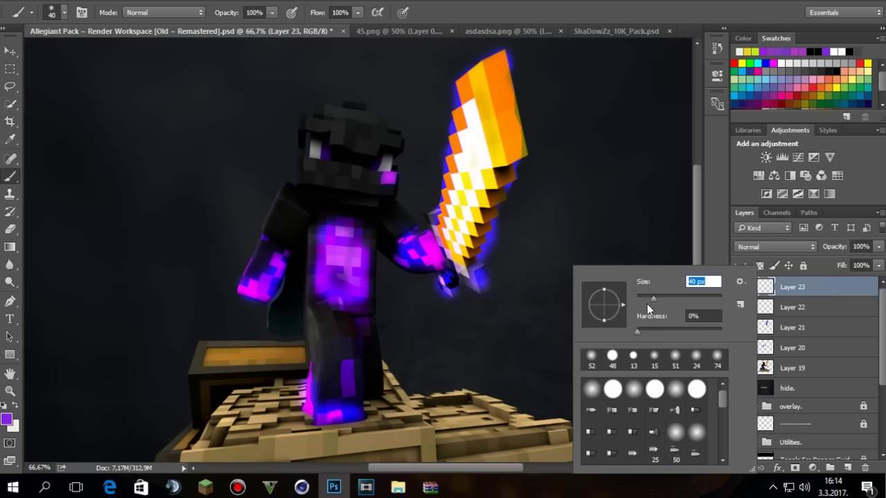
pyautogui.click(10, 391)
pyautogui.moveTo(271, 175); pyautogui.dragTo(429, 154)
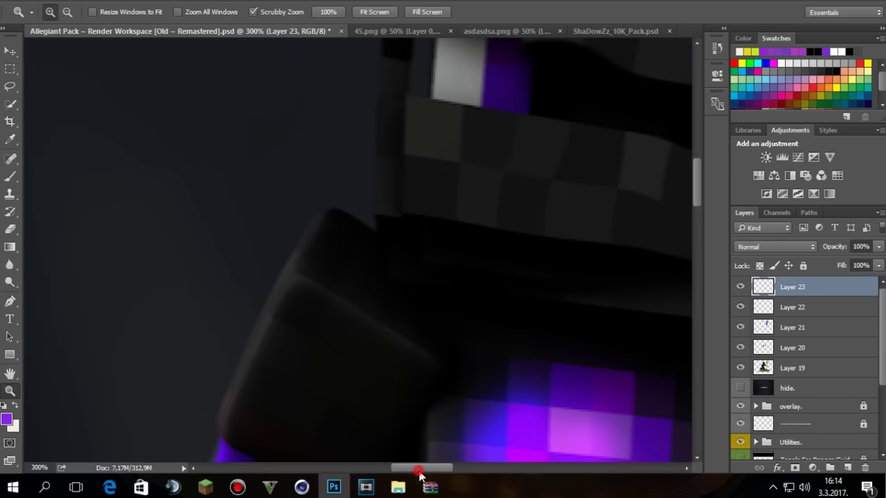
pyautogui.moveTo(419, 473); pyautogui.dragTo(445, 471)
pyautogui.moveTo(696, 208); pyautogui.dragTo(698, 178)
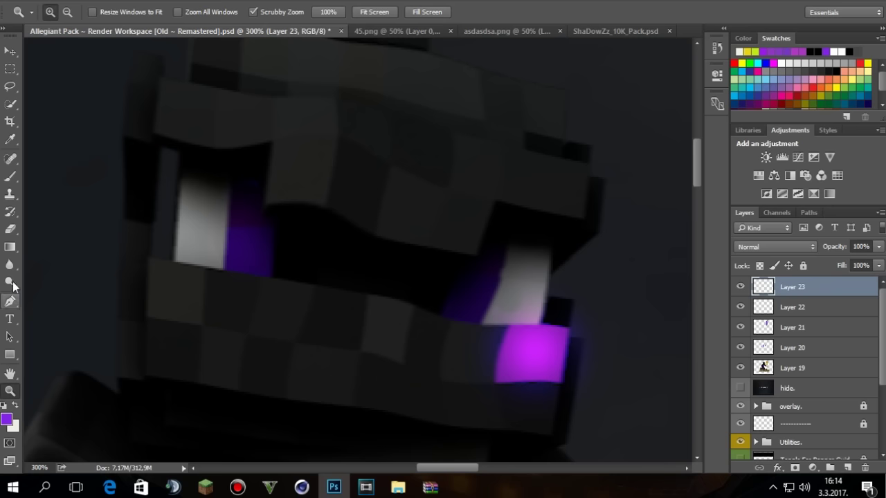
pyautogui.click(11, 178)
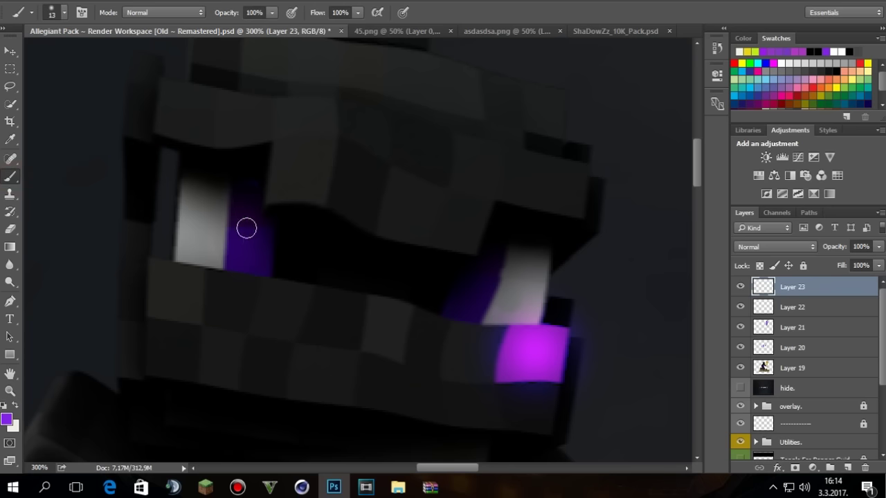
pyautogui.moveTo(242, 261); pyautogui.dragTo(249, 204)
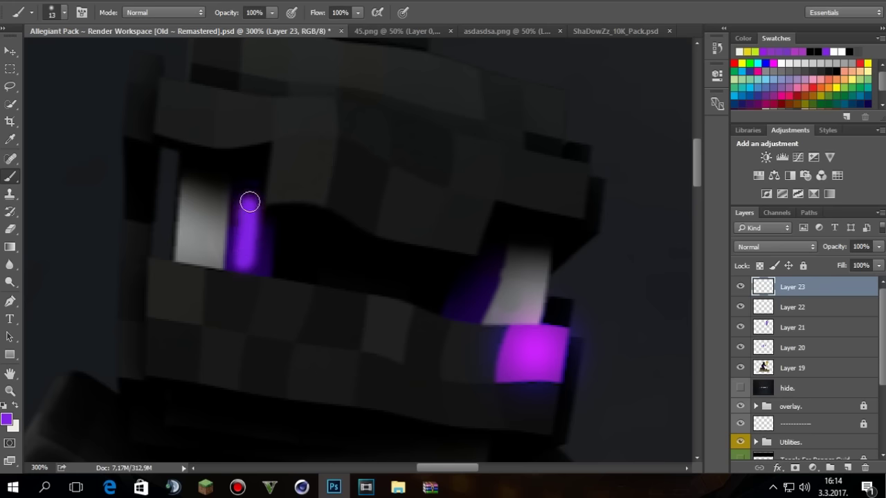
pyautogui.moveTo(465, 310); pyautogui.dragTo(492, 257)
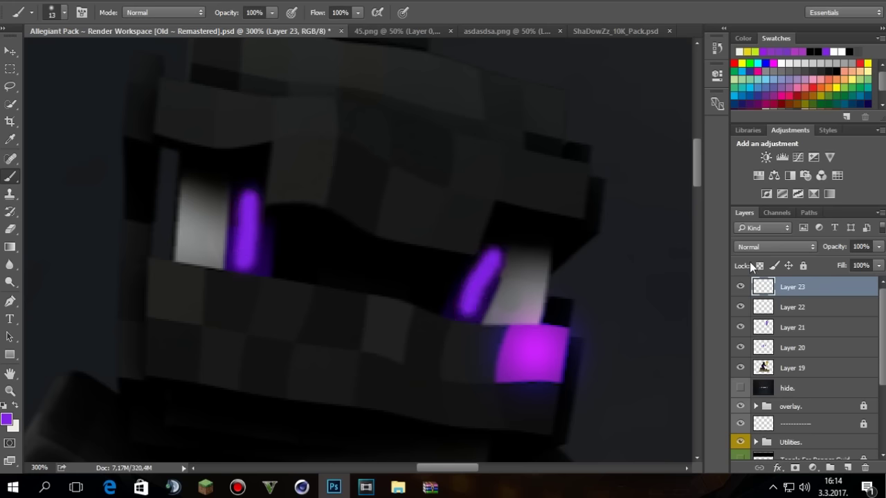
pyautogui.click(774, 247)
pyautogui.click(765, 83)
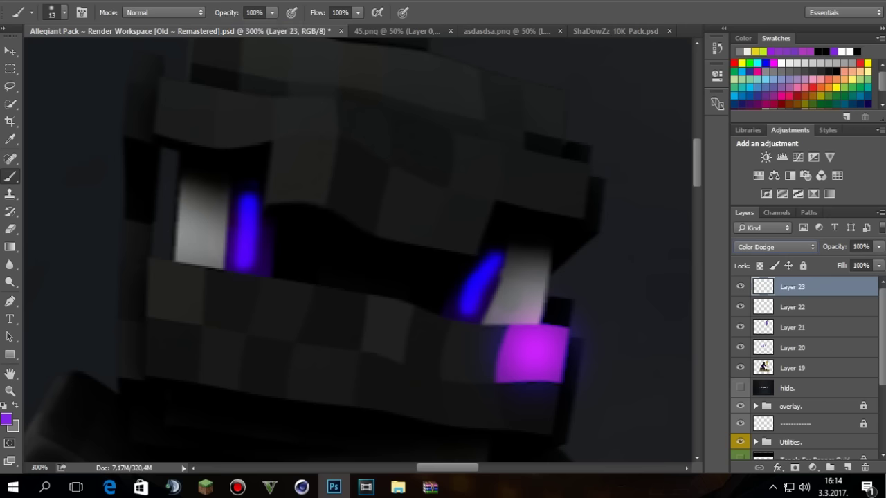
# - Select the "hide." layer beneath the character and glow layers in the render workspace
pyautogui.click(9, 392)
pyautogui.rightClick(267, 273)
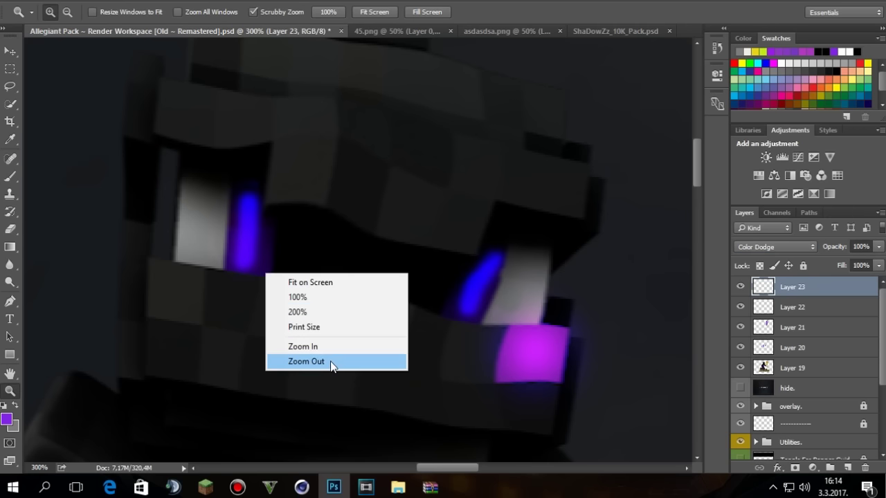
pyautogui.click(337, 365)
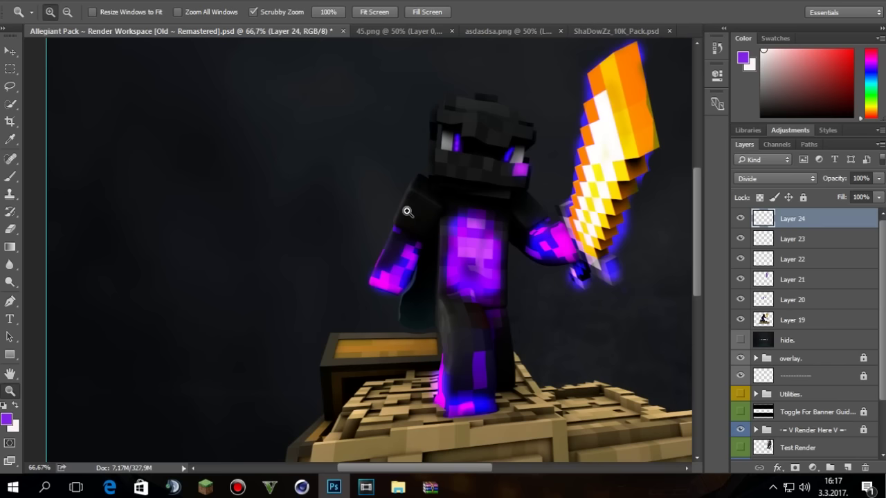
pyautogui.rightClick(409, 209)
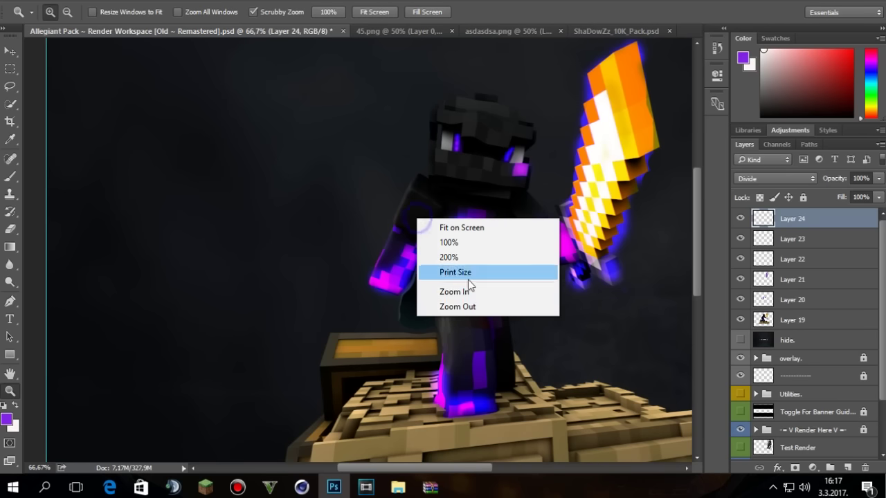
pyautogui.click(475, 304)
pyautogui.click(616, 178)
pyautogui.click(775, 339)
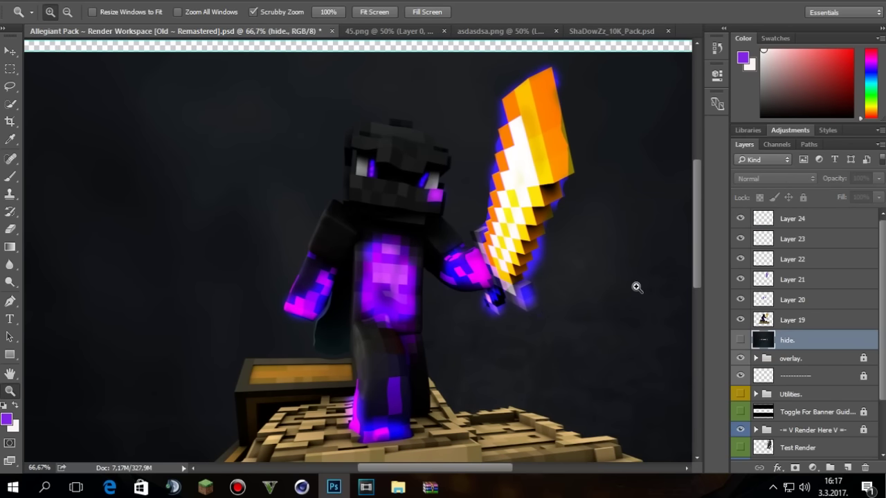
# - Examine the whole character composition, including the wooden blocks and banner area, at 33.33% zoom
pyautogui.click(9, 58)
pyautogui.moveTo(113, 139); pyautogui.dragTo(106, 123)
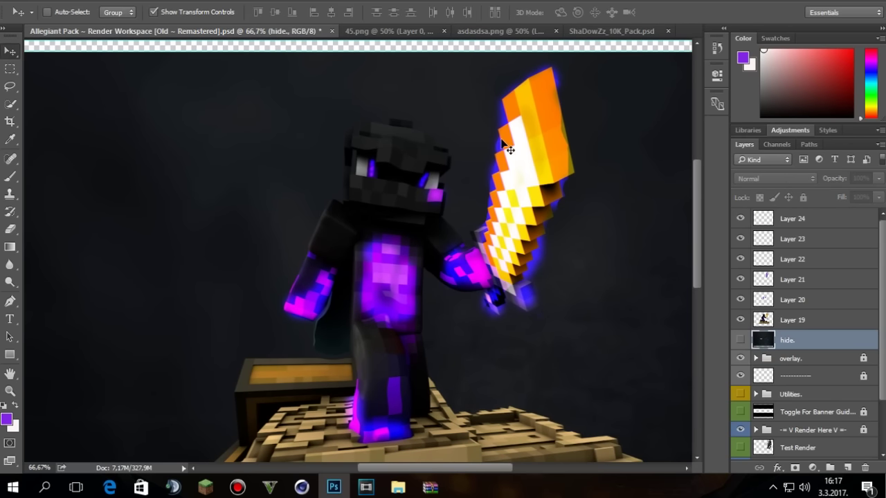
pyautogui.moveTo(695, 205)
pyautogui.mouseDown()
pyautogui.moveTo(696, 158)
pyautogui.moveTo(697, 221)
pyautogui.mouseUp()
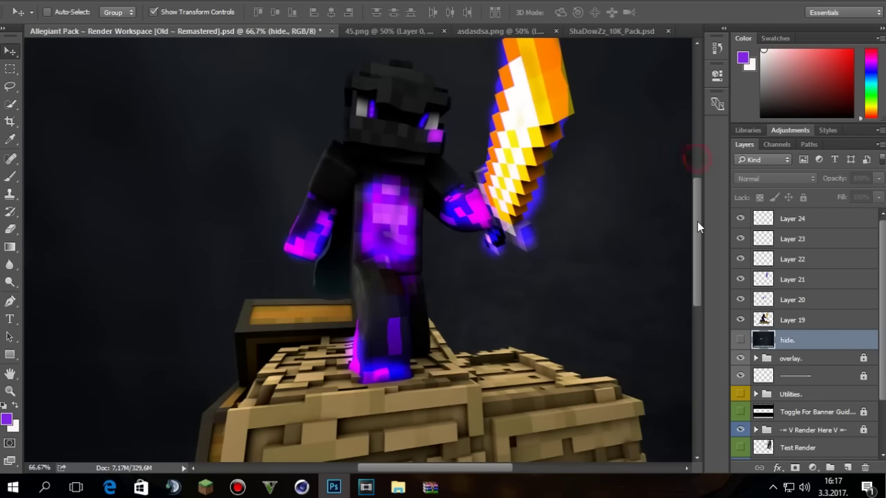
pyautogui.rightClick(224, 215)
pyautogui.rightClick(194, 255)
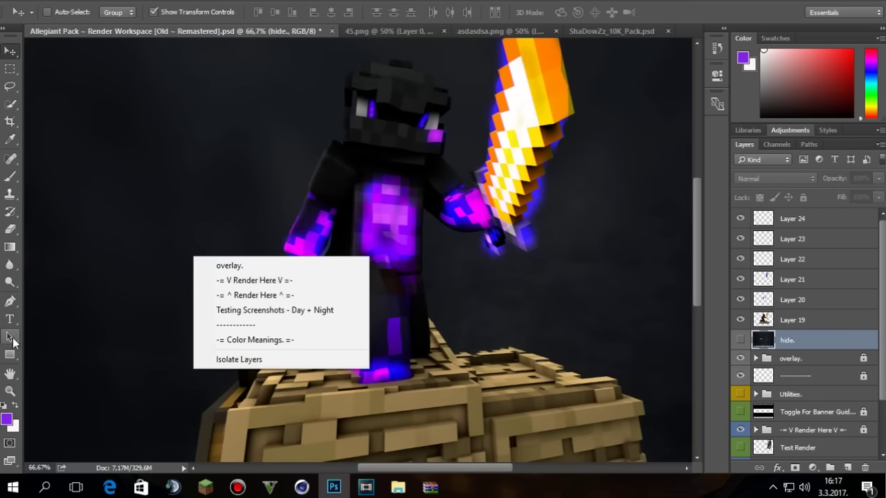
pyautogui.click(13, 386)
pyautogui.rightClick(104, 344)
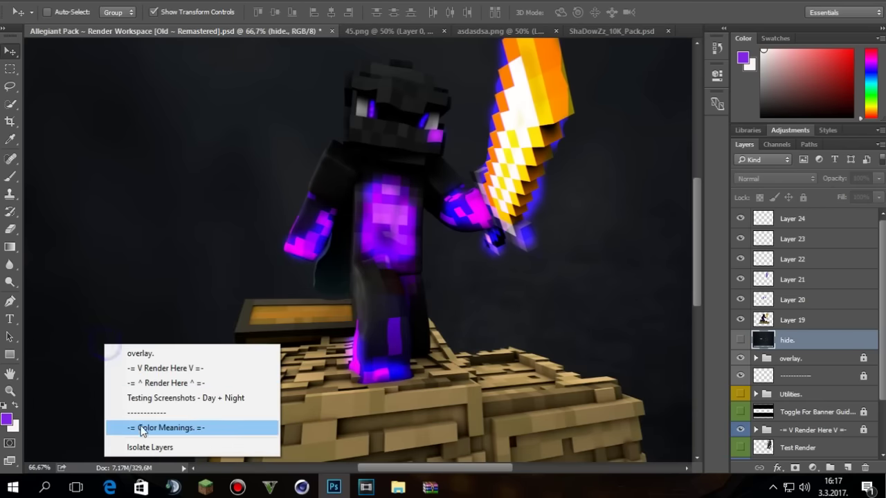
pyautogui.click(8, 392)
pyautogui.rightClick(132, 336)
pyautogui.click(10, 389)
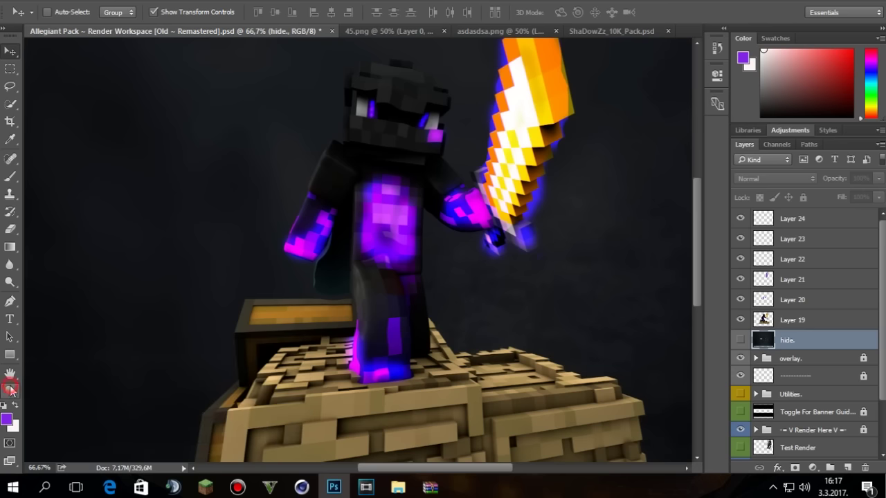
pyautogui.rightClick(150, 337)
pyautogui.click(10, 391)
pyautogui.click(10, 391)
pyautogui.rightClick(229, 312)
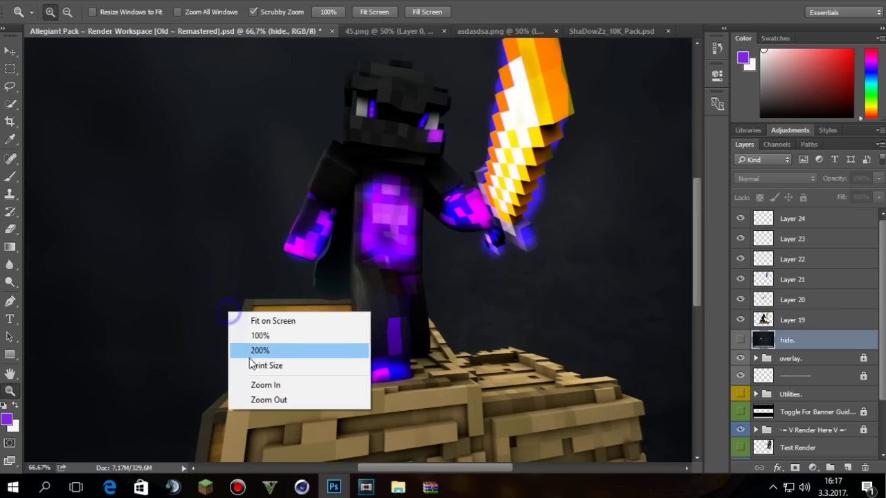
pyautogui.click(263, 384)
pyautogui.rightClick(267, 362)
pyautogui.click(312, 450)
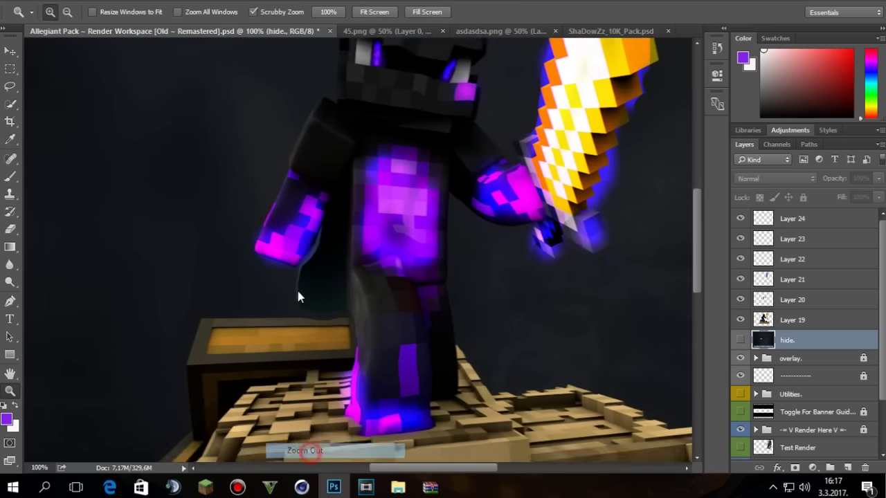
pyautogui.rightClick(300, 260)
pyautogui.click(343, 349)
pyautogui.rightClick(336, 245)
pyautogui.click(376, 333)
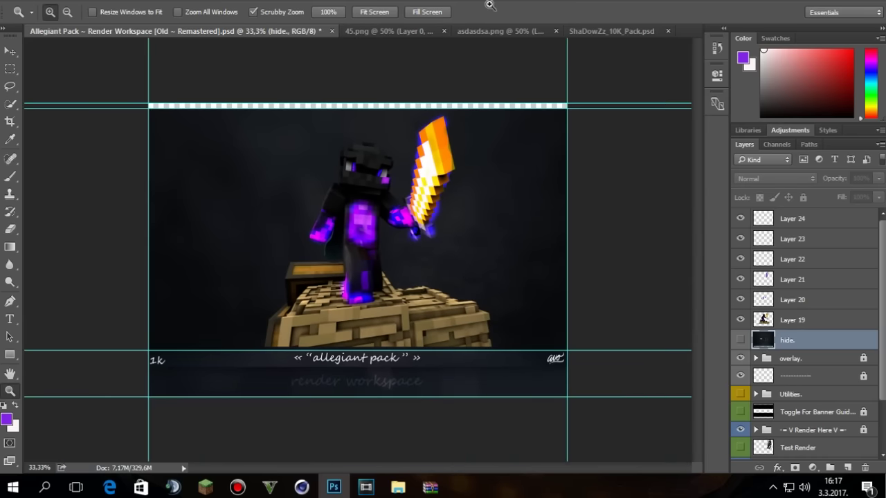
# - In ShaDowZz_10K_Pack.psd, expand the Effects group and preview effects 1 and 2 one after the other
pyautogui.click(573, 31)
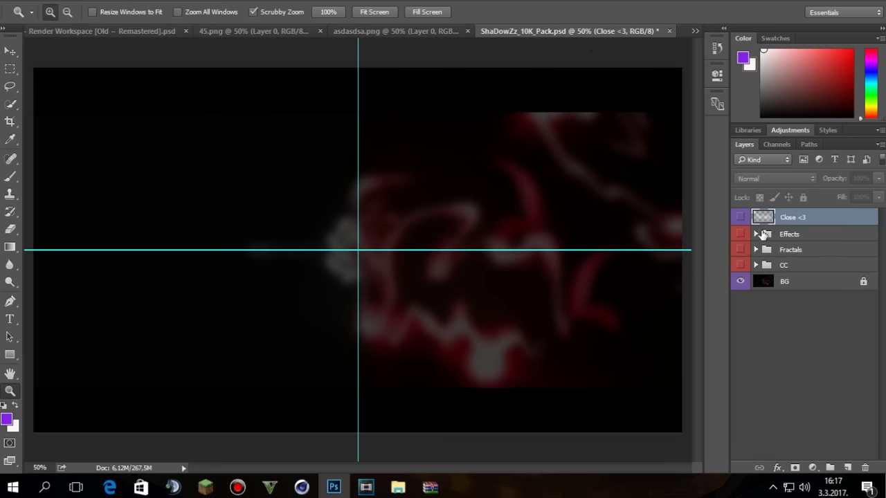
pyautogui.click(756, 234)
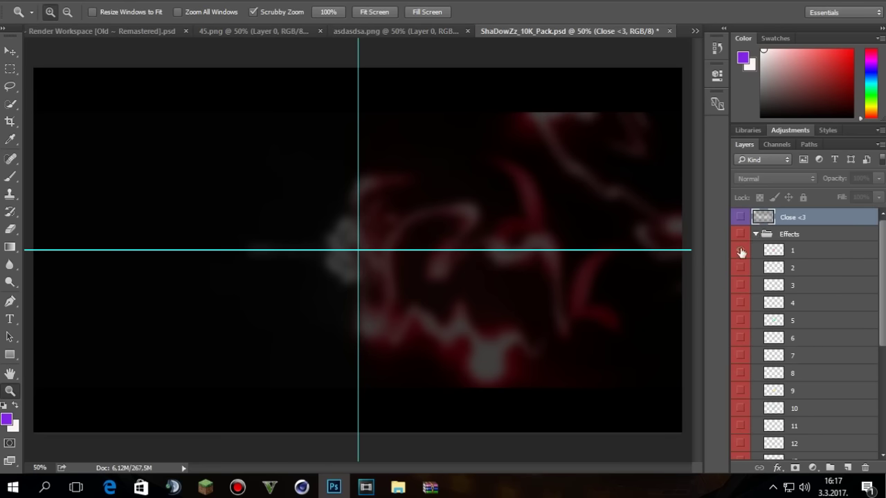
pyautogui.click(741, 251)
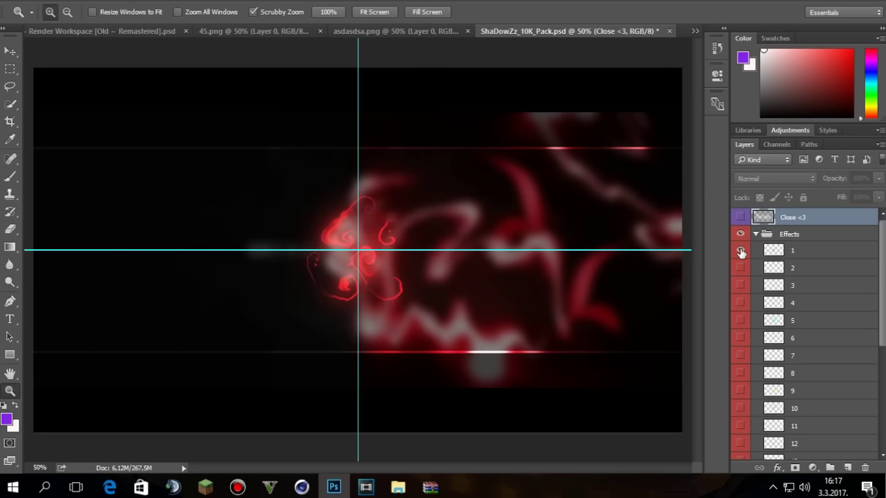
pyautogui.click(741, 234)
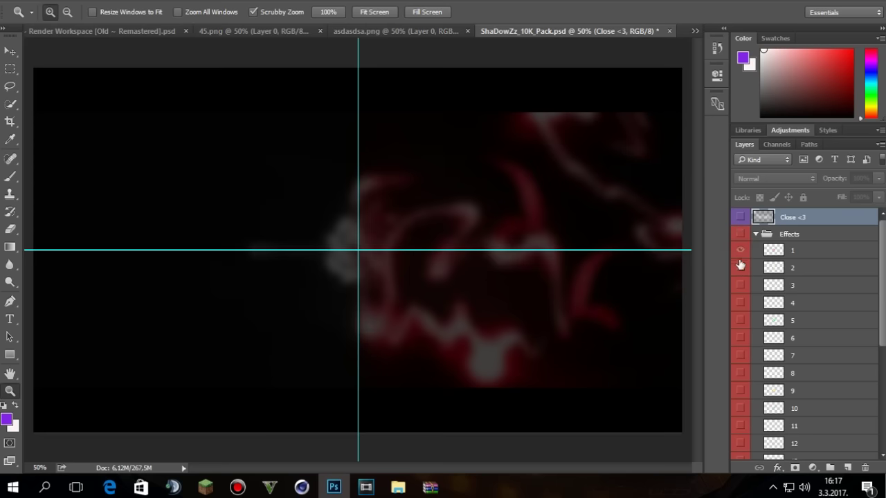
pyautogui.click(741, 266)
pyautogui.click(740, 250)
pyautogui.click(740, 234)
# - Show effect 20, compare the pack with and without the Frame group, and hide effect 2
pyautogui.scroll(-5, 803, 332)
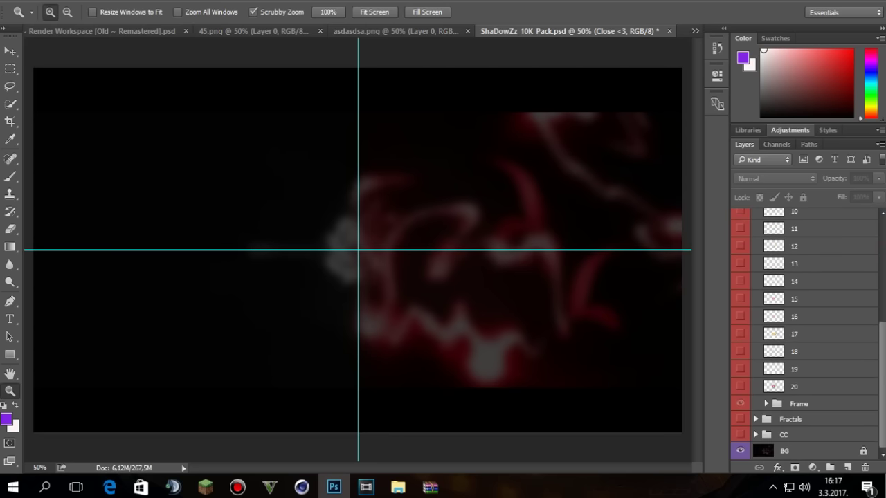
pyautogui.click(741, 387)
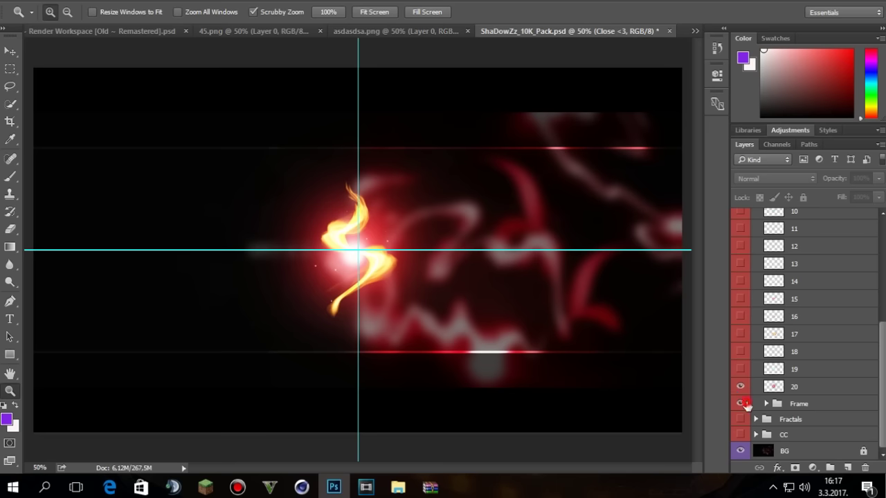
pyautogui.click(740, 403)
pyautogui.click(741, 403)
pyautogui.click(741, 403)
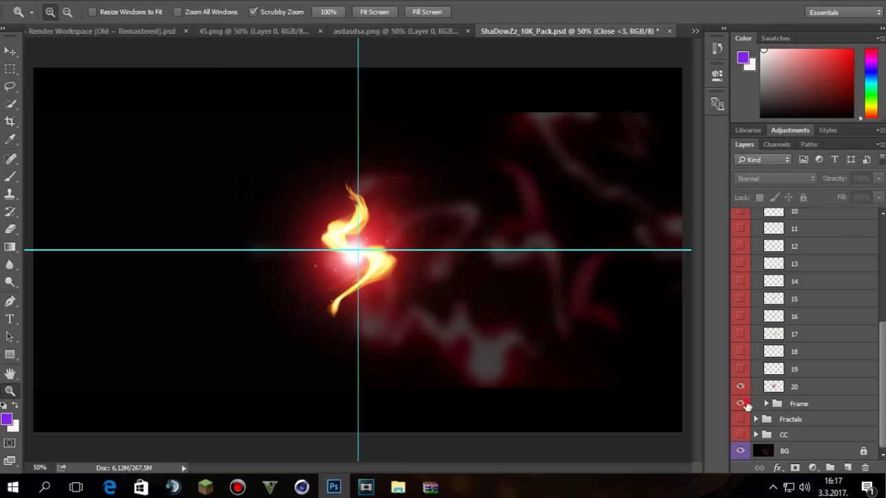
pyautogui.click(741, 403)
pyautogui.scroll(5, 803, 332)
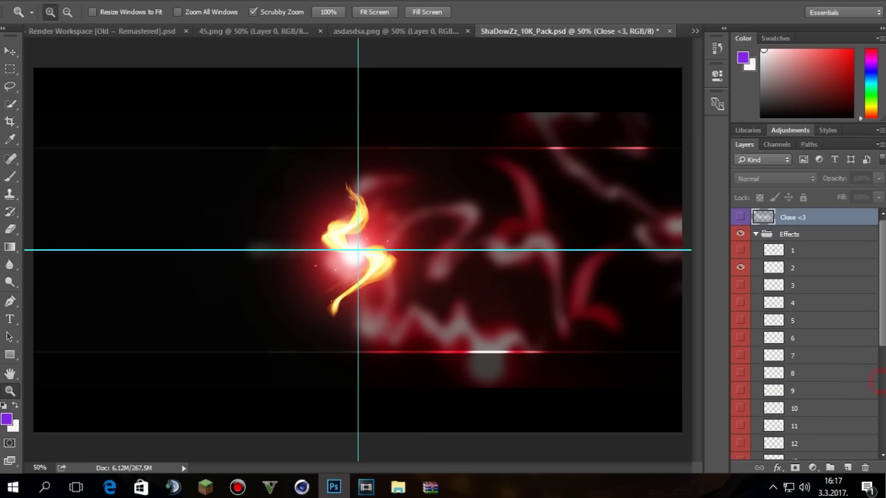
pyautogui.click(739, 270)
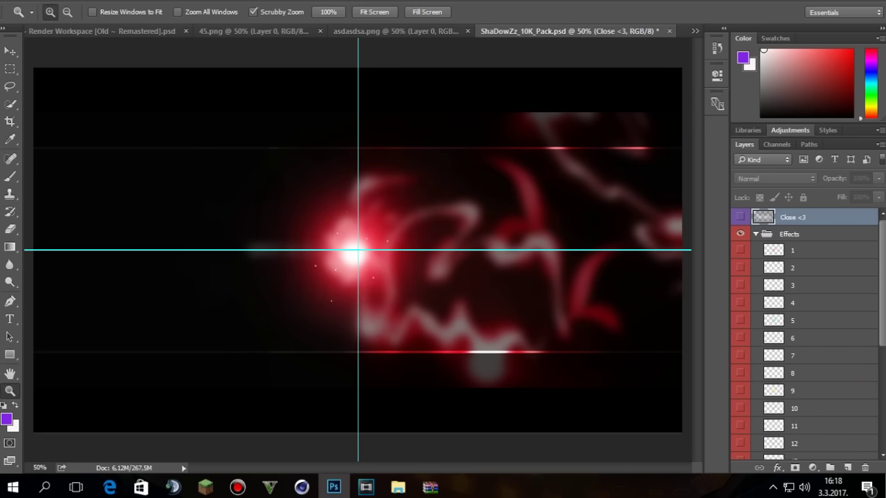
# - Select effect 20 in the pack and try to carry it over to the Allegiant Pack render workspace
pyautogui.click(11, 52)
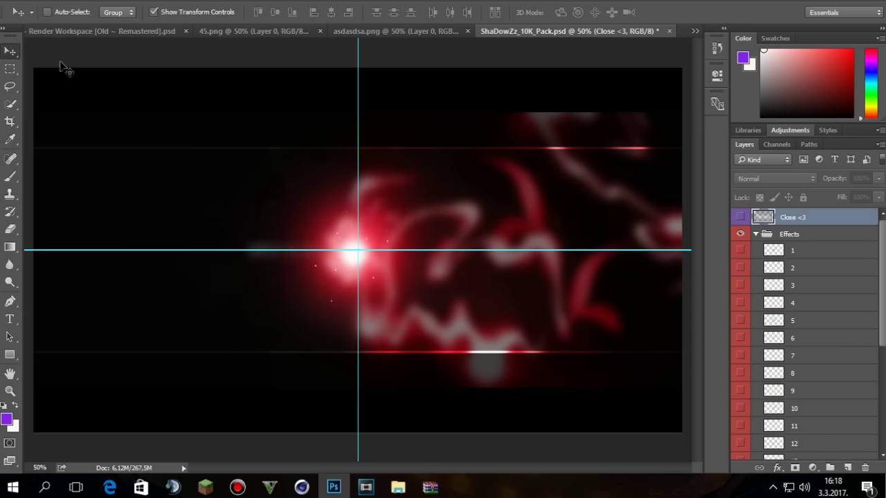
pyautogui.scroll(-3, 882, 275)
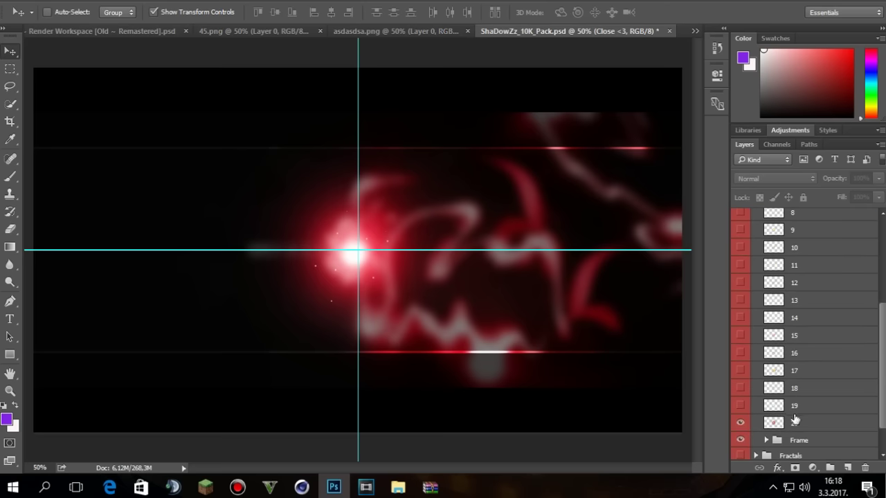
pyautogui.click(789, 421)
pyautogui.moveTo(423, 278)
pyautogui.mouseDown()
pyautogui.moveTo(350, 124)
pyautogui.moveTo(407, 276)
pyautogui.mouseUp()
pyautogui.click(429, 30)
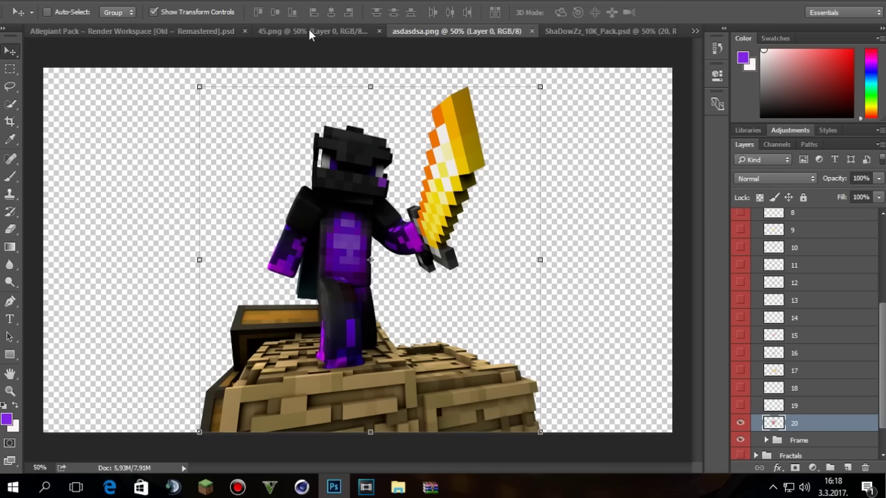
pyautogui.click(232, 31)
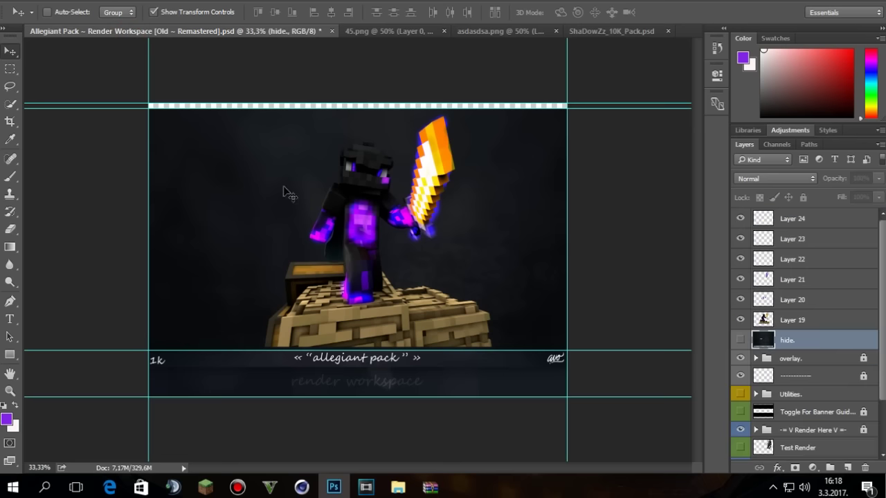
# - Copy the character on Layer 19 from the render workspace into ShaDowZz_10K_Pack.psd, just above effect 20
pyautogui.moveTo(350, 254); pyautogui.dragTo(354, 252)
pyautogui.click(770, 320)
pyautogui.moveTo(409, 247); pyautogui.dragTo(521, 149)
pyautogui.moveTo(420, 244); pyautogui.dragTo(396, 33)
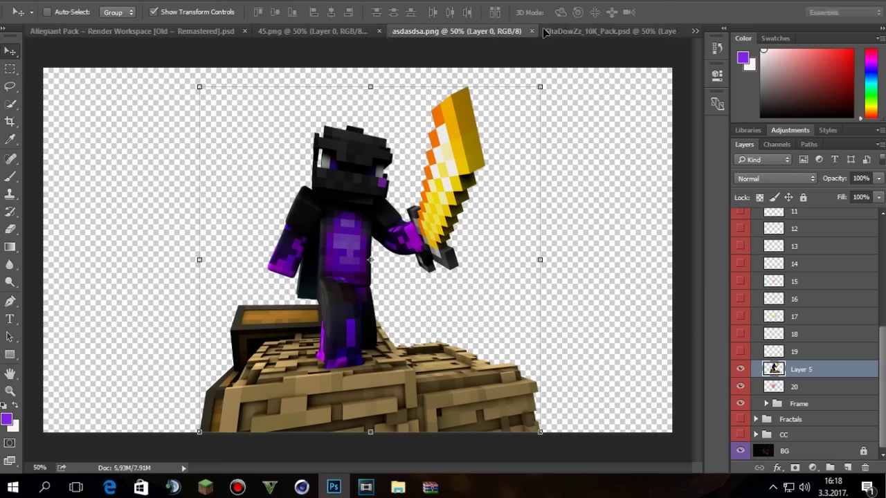
pyautogui.moveTo(564, 33); pyautogui.dragTo(415, 234)
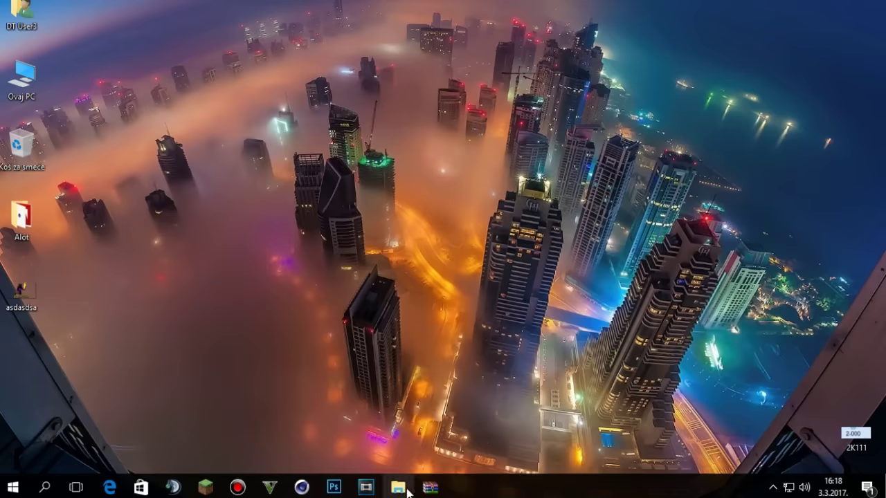
# - Switch to File Explorer, open Alot > PS STUFFF > PACKS, and check the contents of the ALLEGIANT_PACK__AVO archive
pyautogui.doubleClick(10, 233)
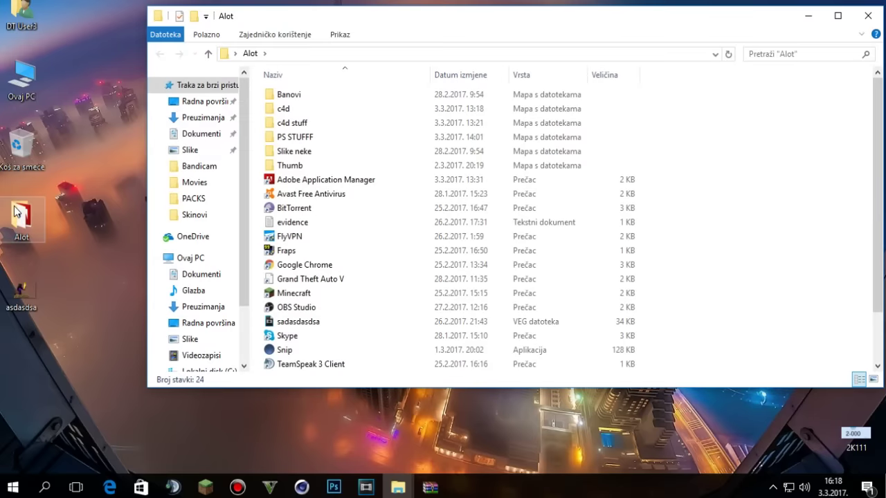
pyautogui.doubleClick(286, 138)
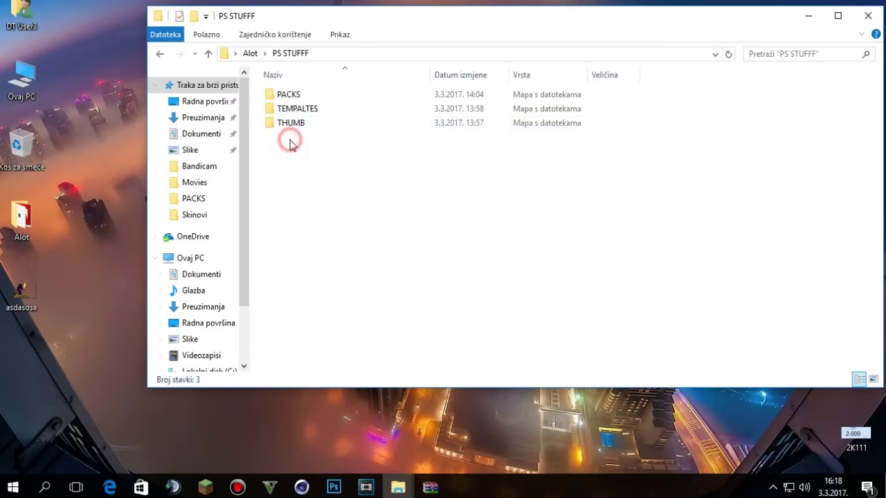
pyautogui.doubleClick(286, 93)
pyautogui.doubleClick(296, 102)
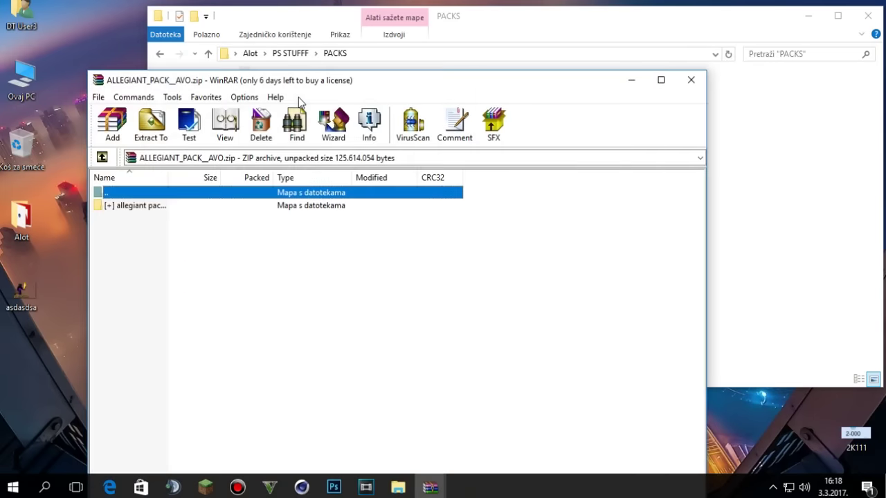
pyautogui.click(143, 216)
pyautogui.click(690, 80)
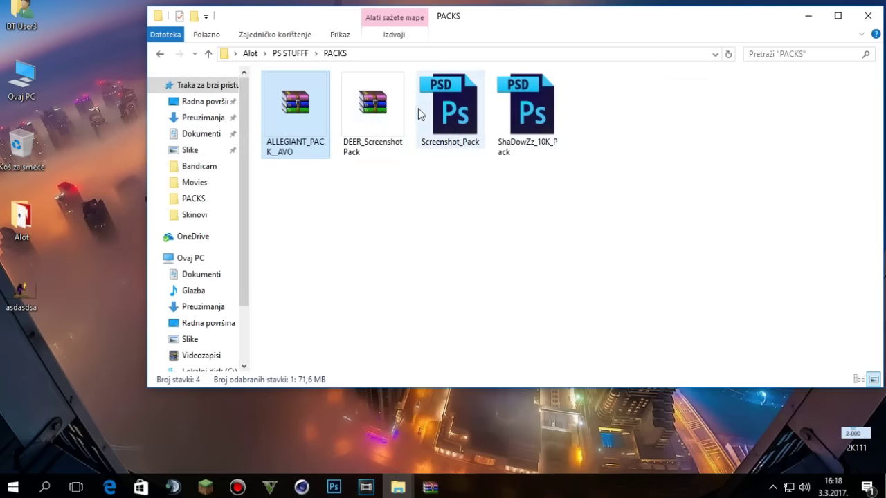
# - Open the Night folder inside the DEER_ScreenshotPack archive and preview 66.png as a possible background
pyautogui.click(379, 110)
pyautogui.doubleClick(388, 114)
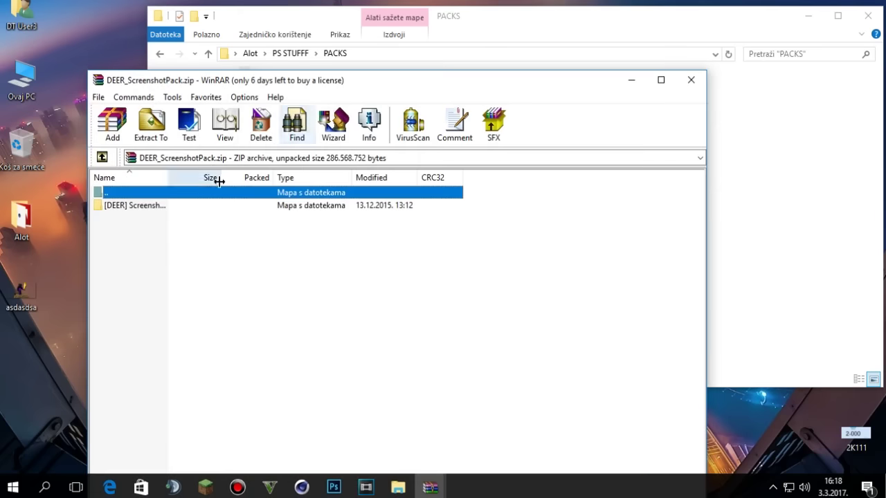
pyautogui.doubleClick(139, 205)
pyautogui.doubleClick(117, 269)
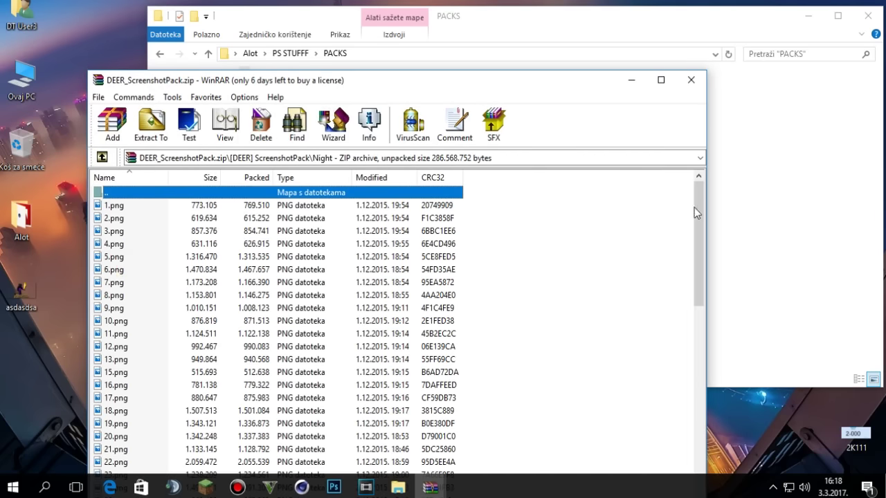
pyautogui.scroll(-15, 696, 207)
pyautogui.doubleClick(276, 436)
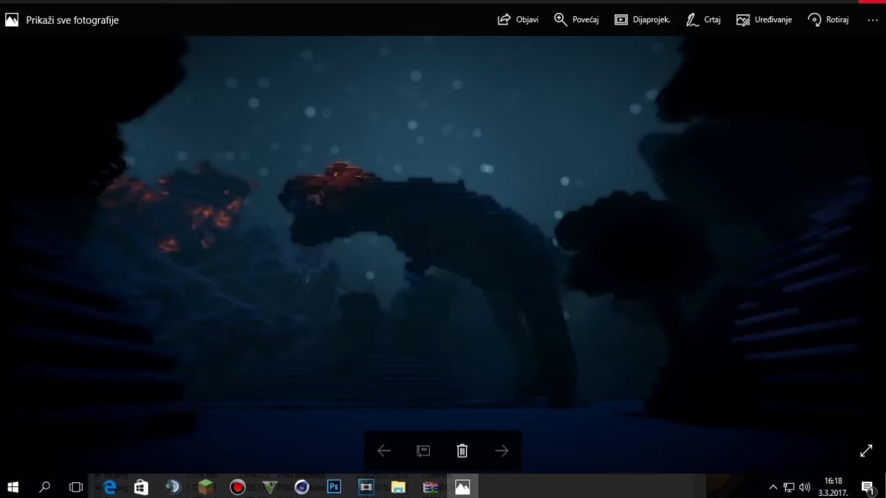
pyautogui.click(874, 2)
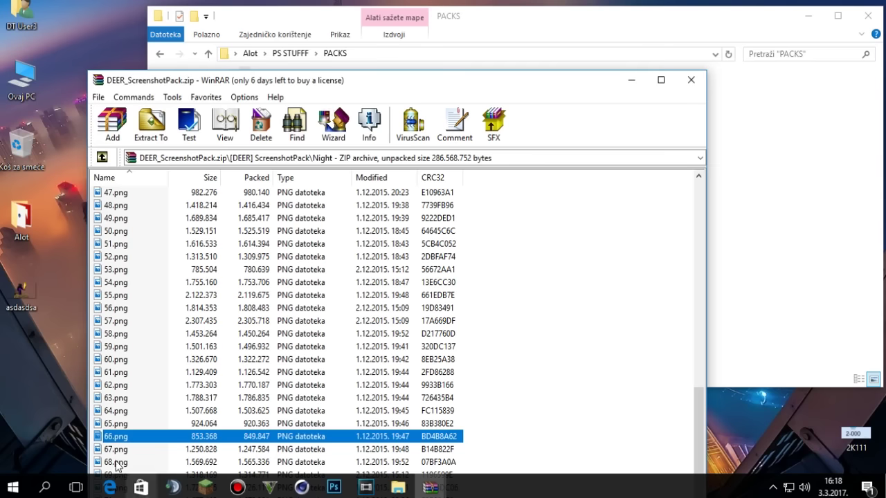
# - Open 66.png from the Night folder of the archive as a document in Photoshop
pyautogui.moveTo(110, 436); pyautogui.dragTo(674, 36)
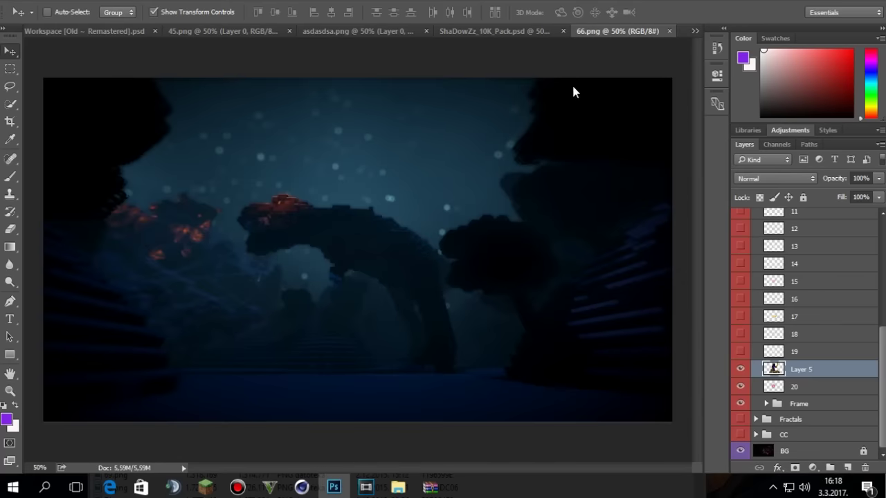
# - Try to carry the character from asdasdsa.png over to another document, and close asdasdsa.png without saving
pyautogui.click(457, 30)
pyautogui.click(459, 32)
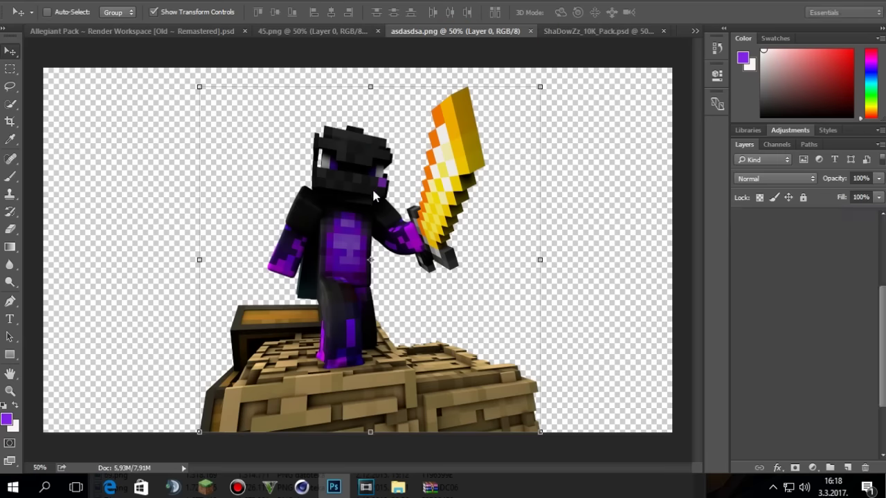
pyautogui.moveTo(371, 240); pyautogui.dragTo(654, 29)
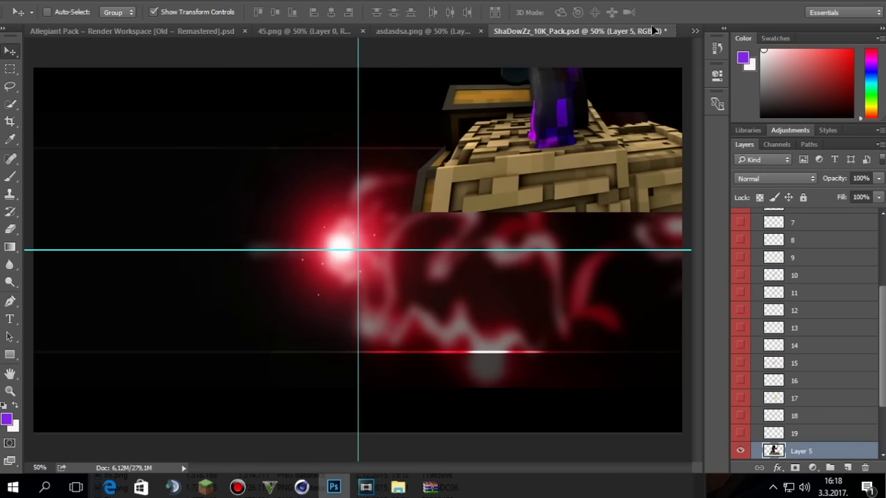
pyautogui.moveTo(559, 66); pyautogui.dragTo(470, 195)
pyautogui.click(436, 32)
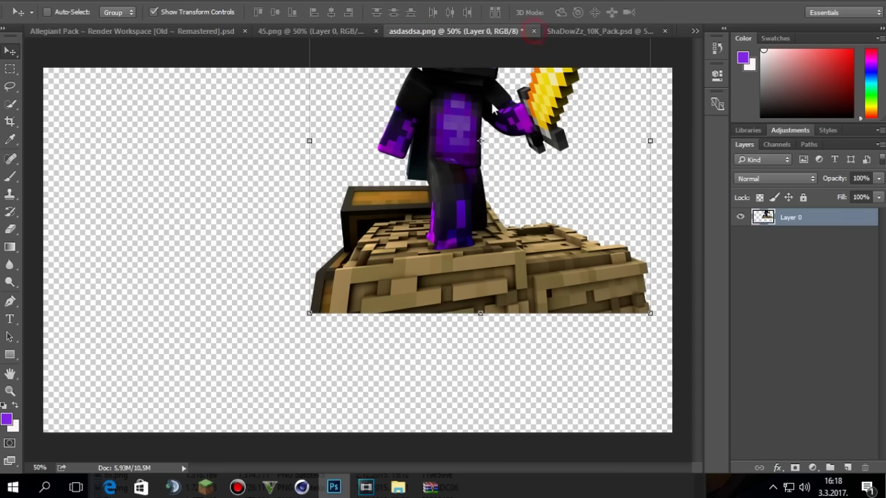
pyautogui.click(424, 183)
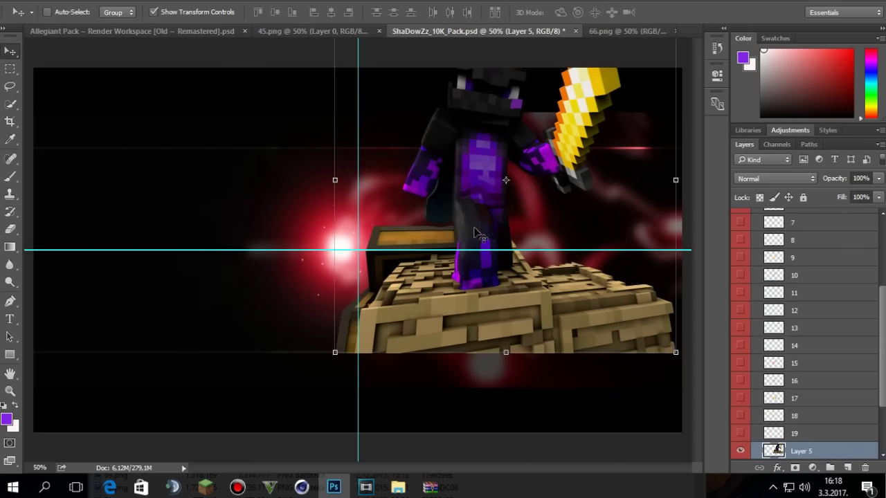
# - Copy the character on Layer 5 from ShaDowZz_10K_Pack.psd into 66.png, placed centrally over the night scene
pyautogui.moveTo(477, 234); pyautogui.dragTo(435, 214)
pyautogui.moveTo(463, 172); pyautogui.dragTo(364, 272)
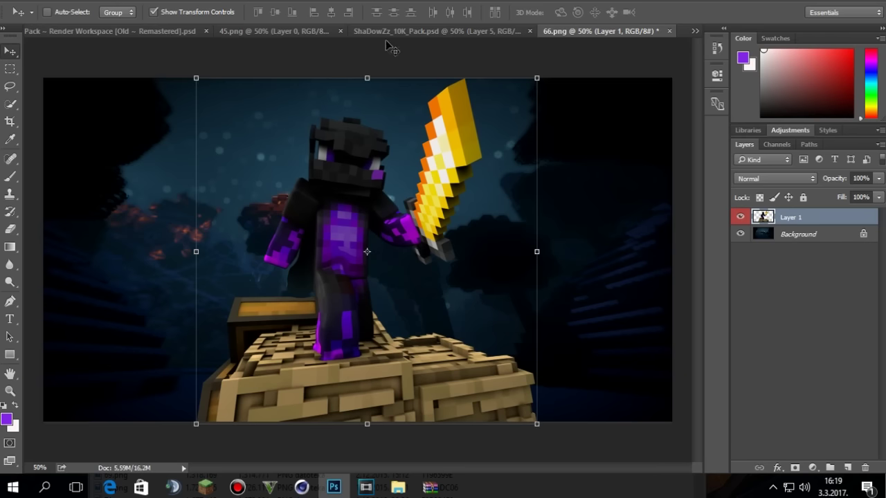
# - Copy the purple Color Dodge glow on Layer 20 from the render workspace into 66.png and align it with the character's body
pyautogui.click(85, 31)
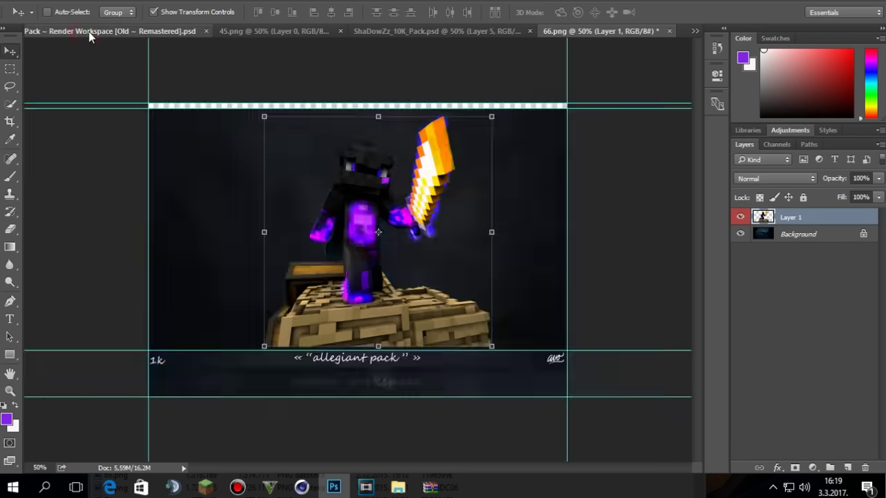
pyautogui.moveTo(374, 221)
pyautogui.mouseDown()
pyautogui.moveTo(405, 188)
pyautogui.moveTo(379, 217)
pyautogui.mouseUp()
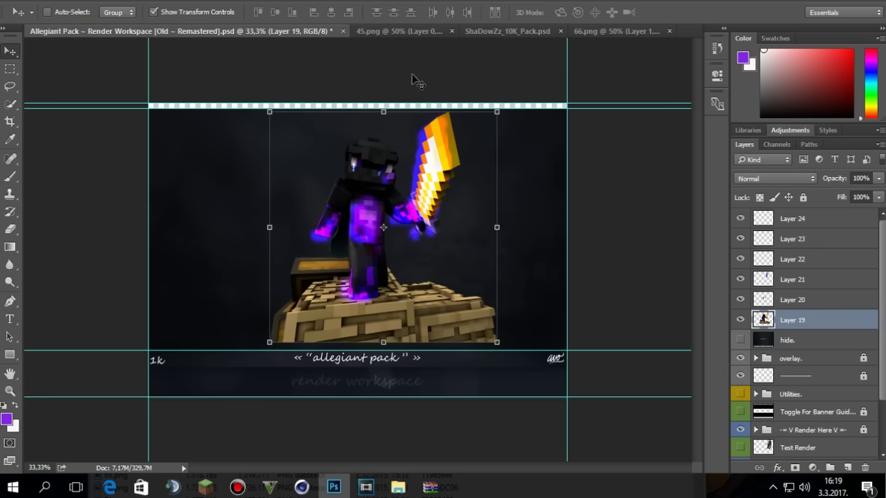
pyautogui.click(761, 299)
pyautogui.moveTo(360, 252)
pyautogui.mouseDown()
pyautogui.moveTo(400, 233)
pyautogui.moveTo(555, 108)
pyautogui.moveTo(618, 36)
pyautogui.moveTo(422, 240)
pyautogui.moveTo(347, 260)
pyautogui.moveTo(337, 277)
pyautogui.mouseUp()
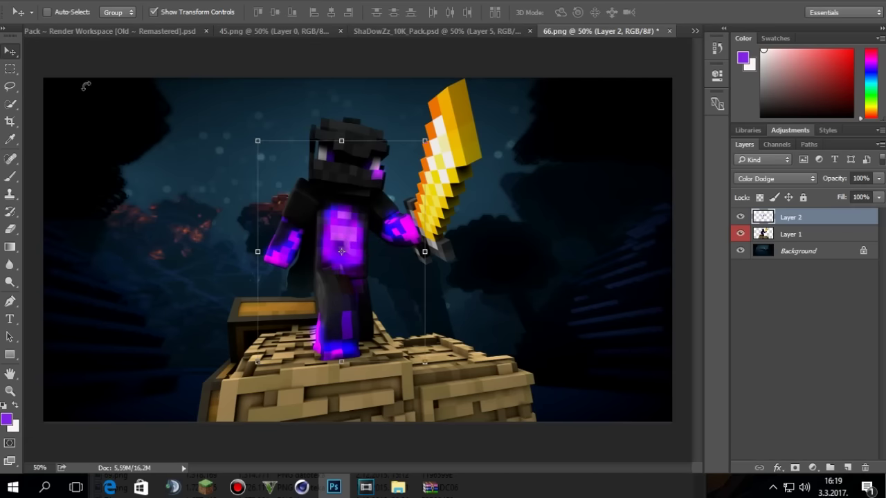
# - Copy the sword glow on Layer 21 from the render workspace into 66.png, placed over the character's sword
pyautogui.click(10, 68)
pyautogui.click(420, 32)
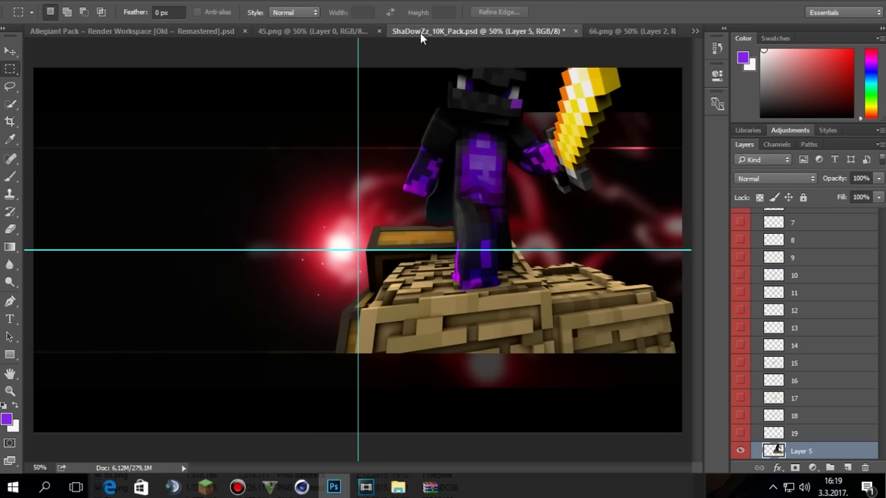
pyautogui.click(135, 34)
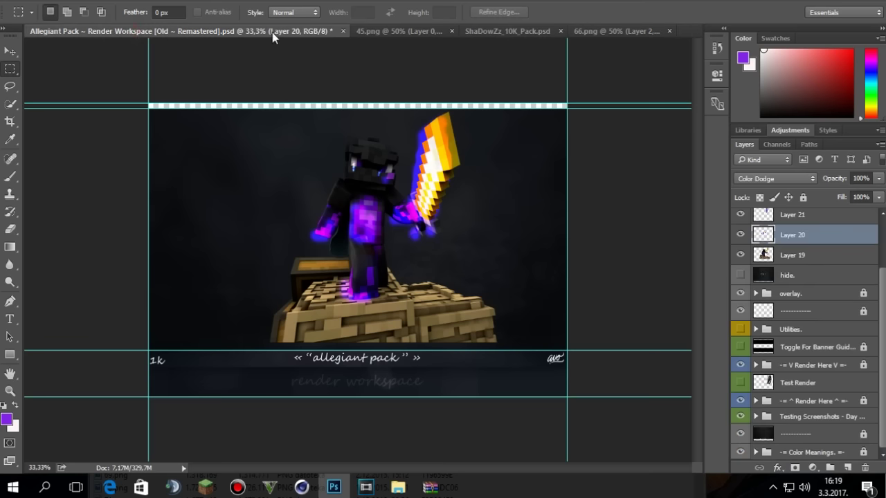
pyautogui.click(784, 220)
pyautogui.click(10, 51)
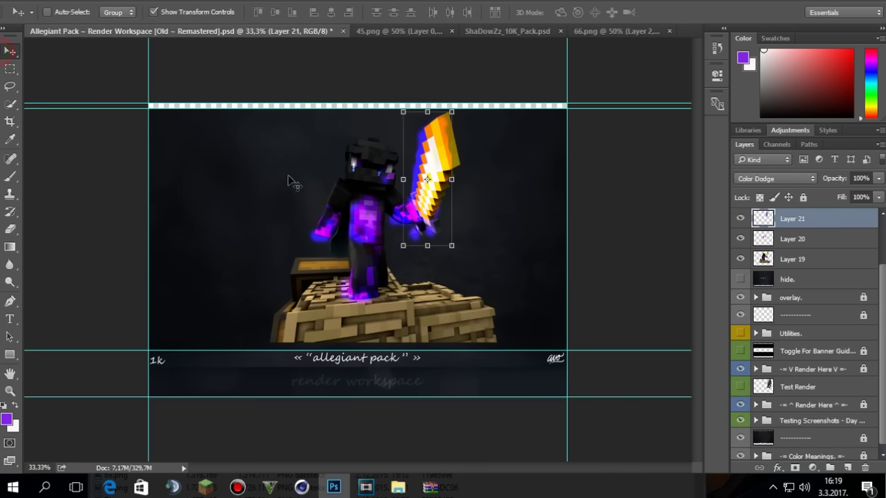
pyautogui.moveTo(384, 231); pyautogui.dragTo(419, 197)
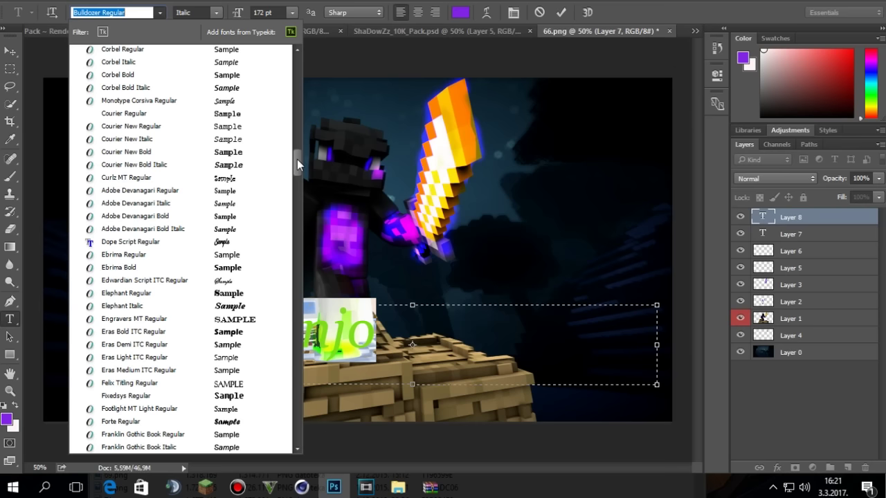
# - Set the title text's font to Dope Script Regular and its size to 272 pt
pyautogui.click(223, 244)
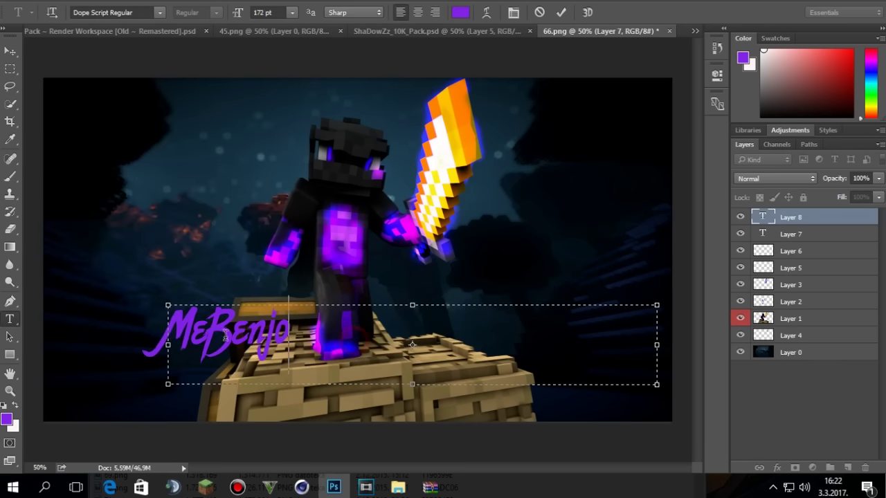
pyautogui.moveTo(225, 335); pyautogui.dragTo(177, 335)
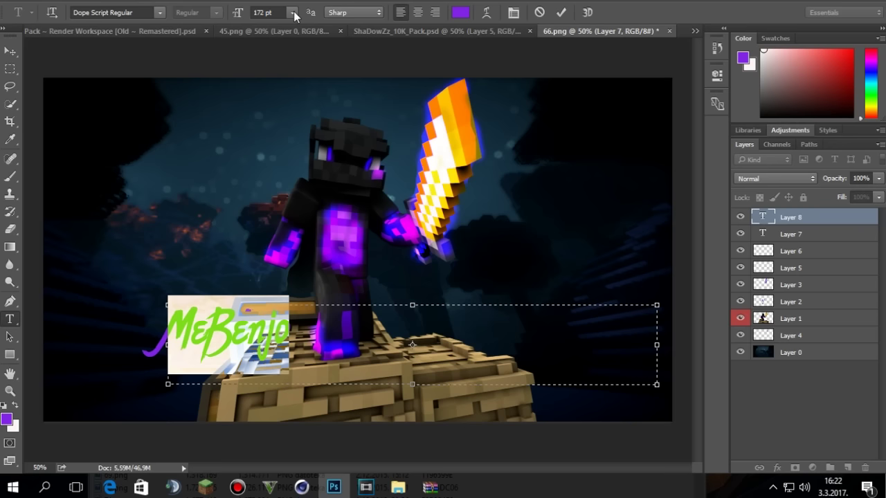
pyautogui.click(262, 12)
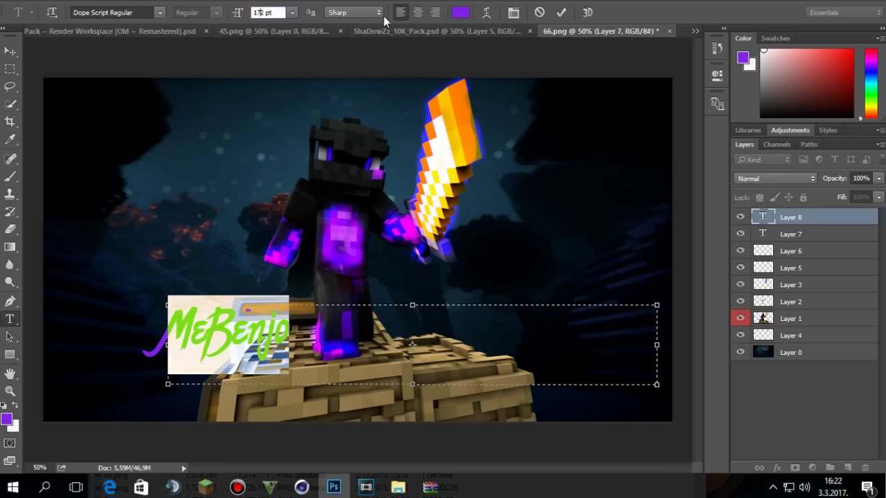
pyautogui.press('BackSpace')
pyautogui.write('2')
pyautogui.press('BackSpace')
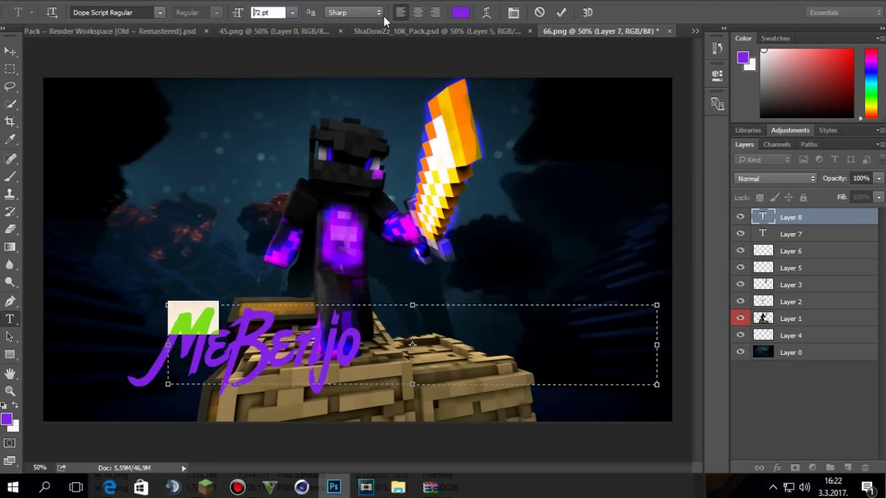
pyautogui.write('3')
pyautogui.press('BackSpace')
pyautogui.write('2')
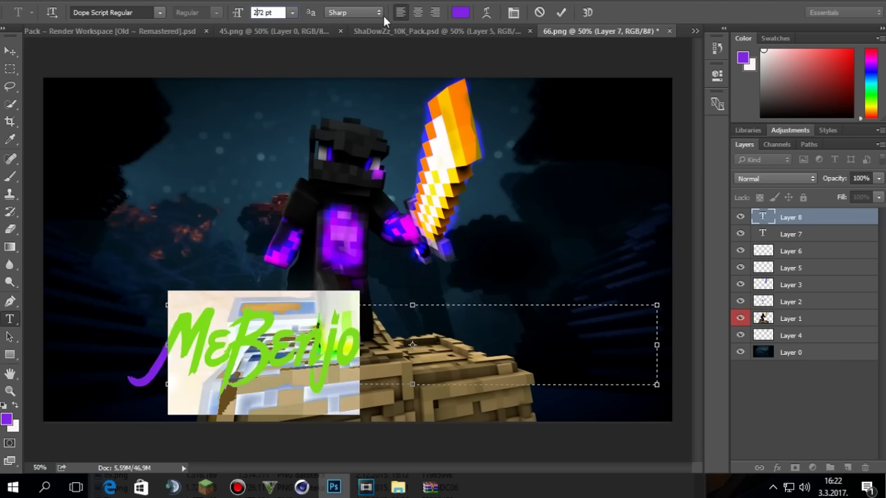
# - Move the title text toward the middle of the image, in front of the character's legs
pyautogui.click(9, 51)
pyautogui.moveTo(308, 344); pyautogui.dragTo(392, 329)
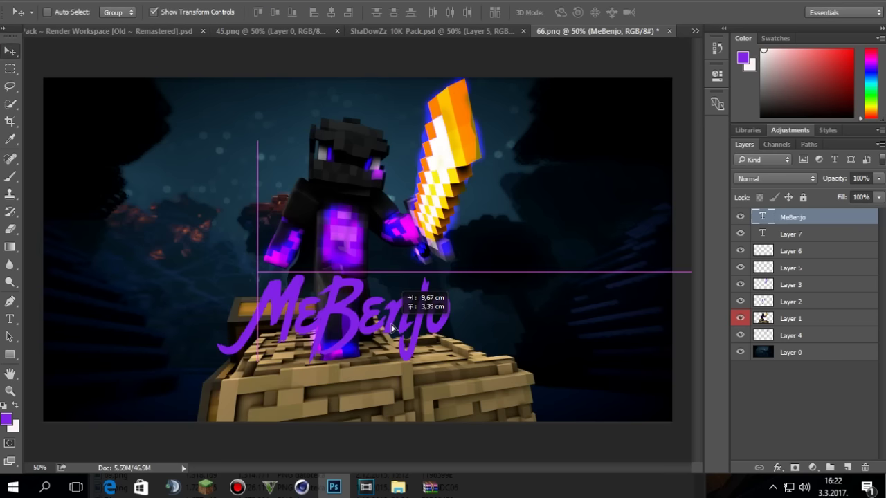
pyautogui.click(9, 69)
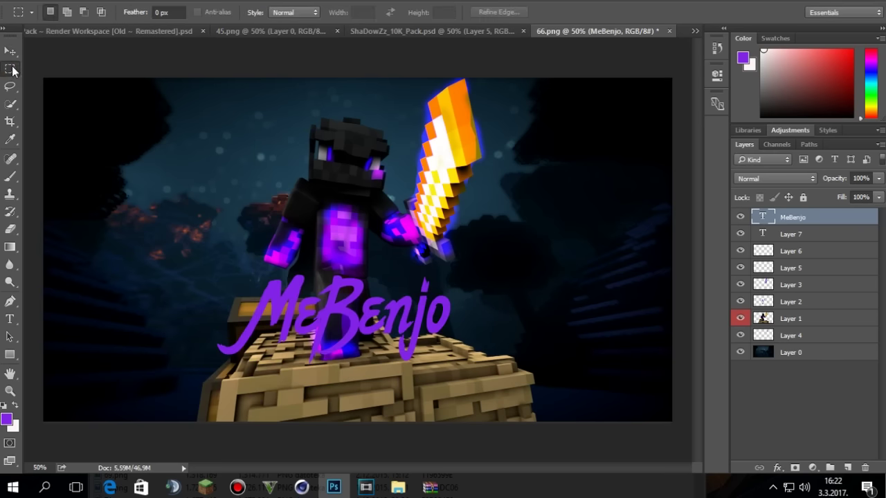
# - Open the blending options of the title text layer and add a Gradient Overlay
pyautogui.rightClick(821, 217)
pyautogui.click(601, 78)
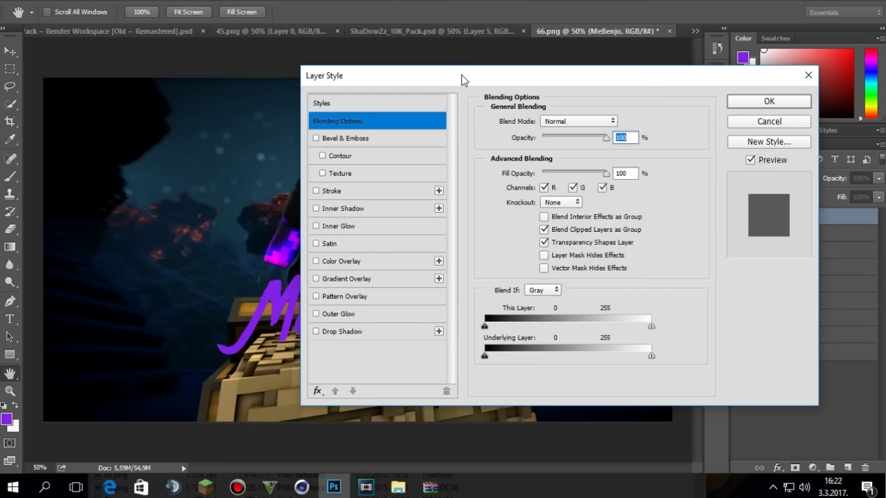
pyautogui.moveTo(463, 79); pyautogui.dragTo(648, 80)
pyautogui.click(500, 279)
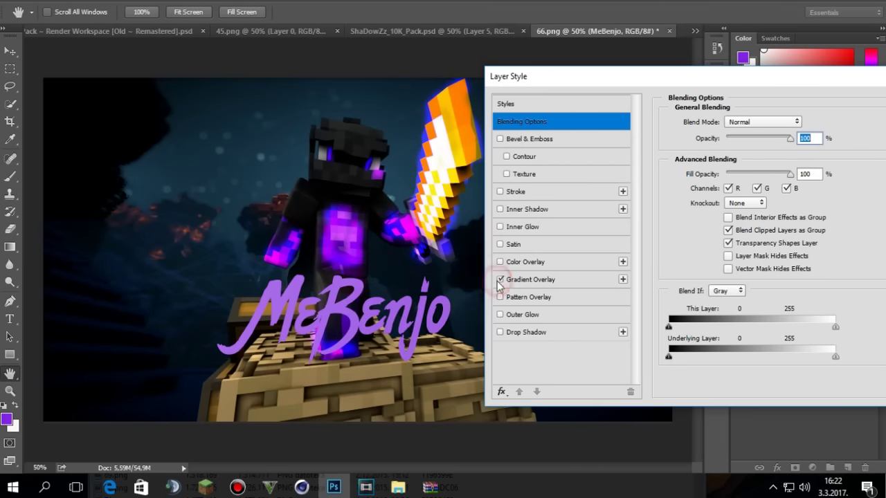
pyautogui.click(533, 281)
# - Try Darken, Color Dodge and Lighten as the gradient overlay's blend mode, and set it to Darker Color
pyautogui.click(758, 122)
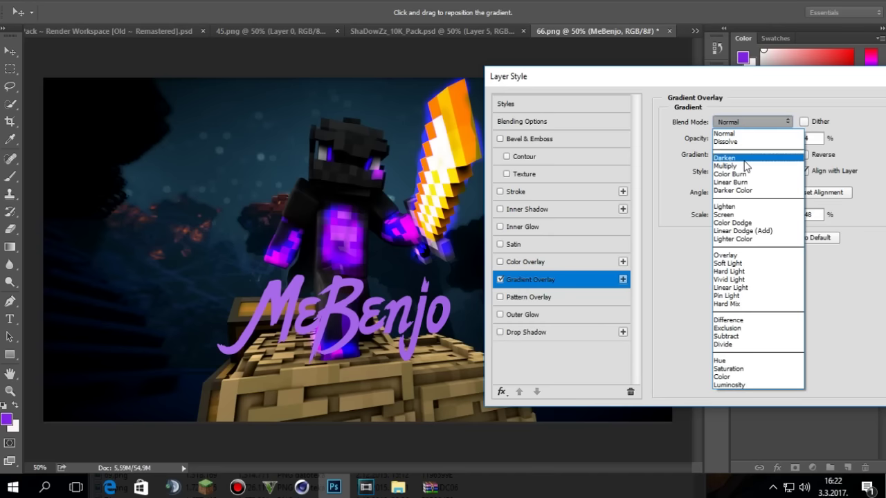
pyautogui.click(747, 166)
pyautogui.click(740, 122)
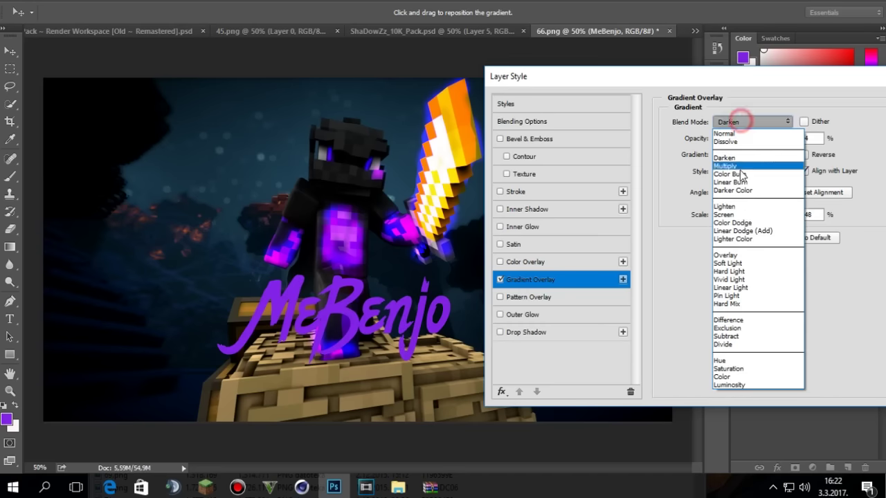
pyautogui.click(742, 222)
pyautogui.click(749, 122)
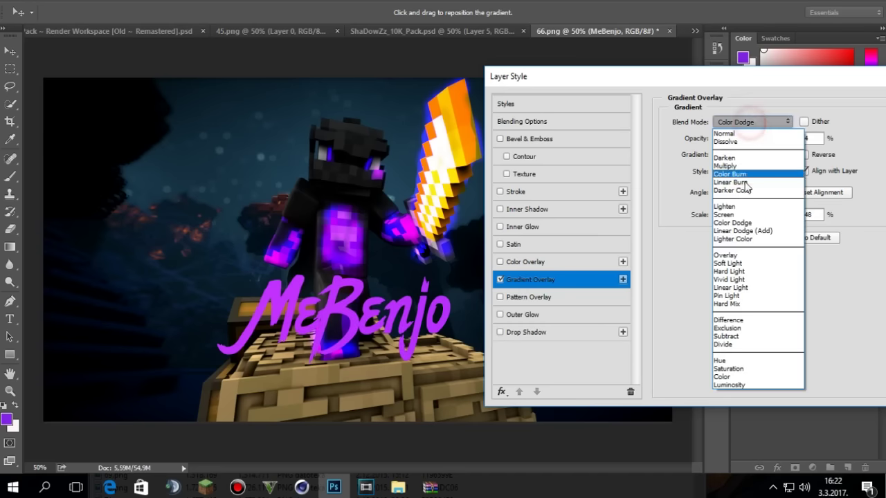
pyautogui.click(739, 206)
pyautogui.click(748, 122)
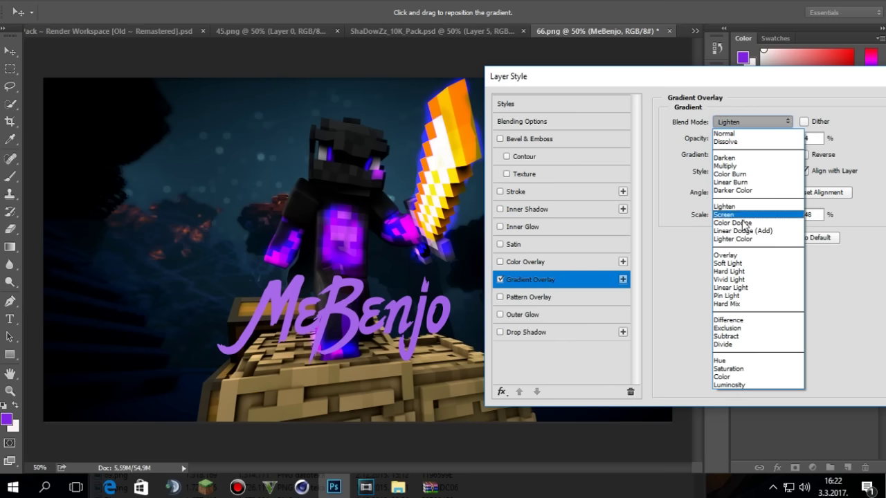
pyautogui.click(732, 191)
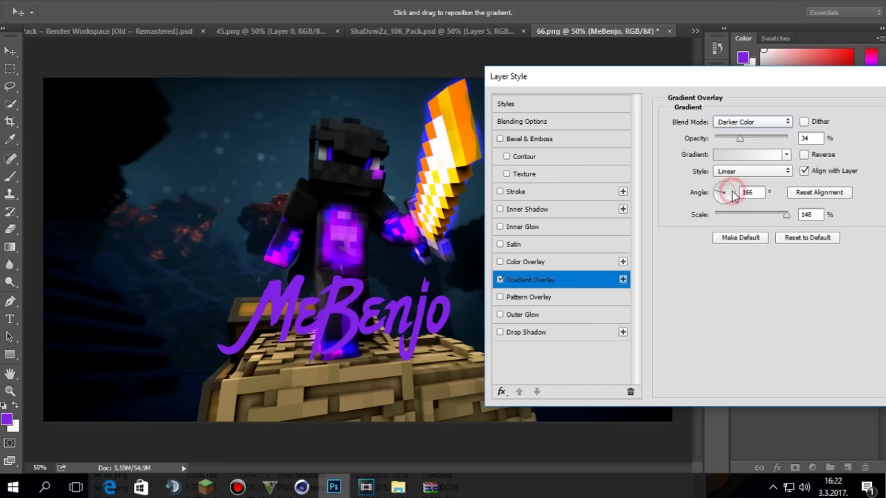
# - Adjust the gradient overlay's opacity, angle and scale on the title text
pyautogui.moveTo(743, 142); pyautogui.dragTo(773, 151)
pyautogui.moveTo(721, 194); pyautogui.dragTo(726, 191)
pyautogui.click(785, 217)
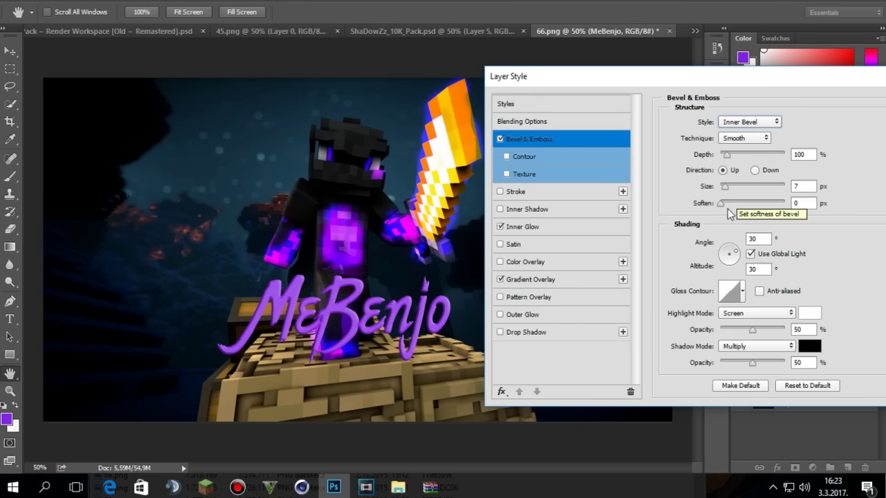
# - Set the title's Inner Bevel to depth 1%, size 172 px, soften 6 px and highlight opacity 57%
pyautogui.moveTo(766, 159); pyautogui.dragTo(766, 189)
pyautogui.click(721, 203)
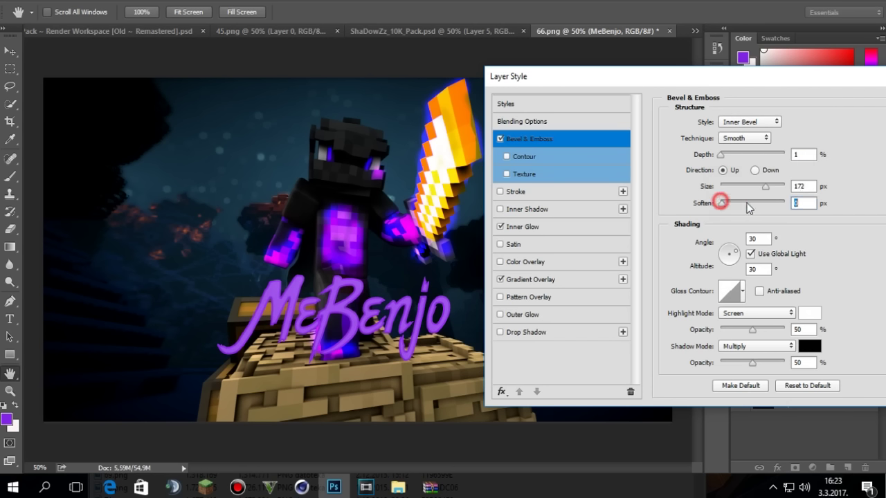
pyautogui.click(754, 327)
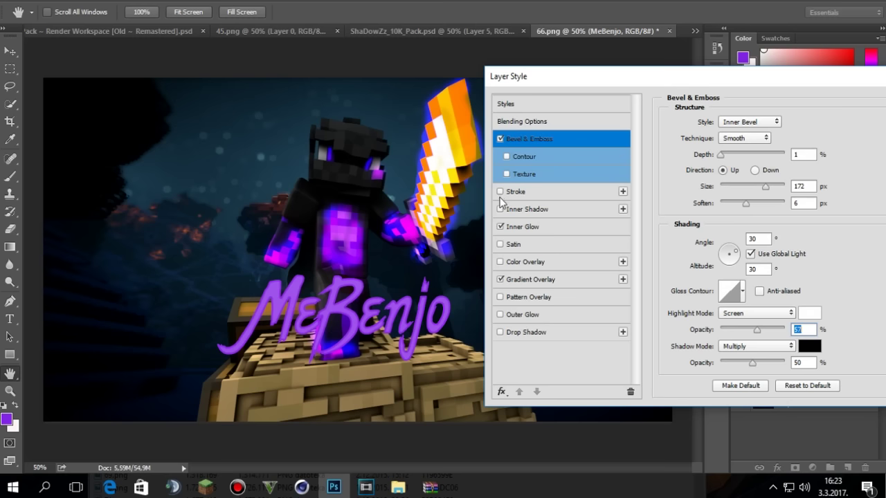
# - Add a Drop Shadow with 100% opacity, 124° angle, 23 px distance, 7% spread and 32 px size, and apply the title's layer style
pyautogui.click(500, 332)
pyautogui.click(530, 332)
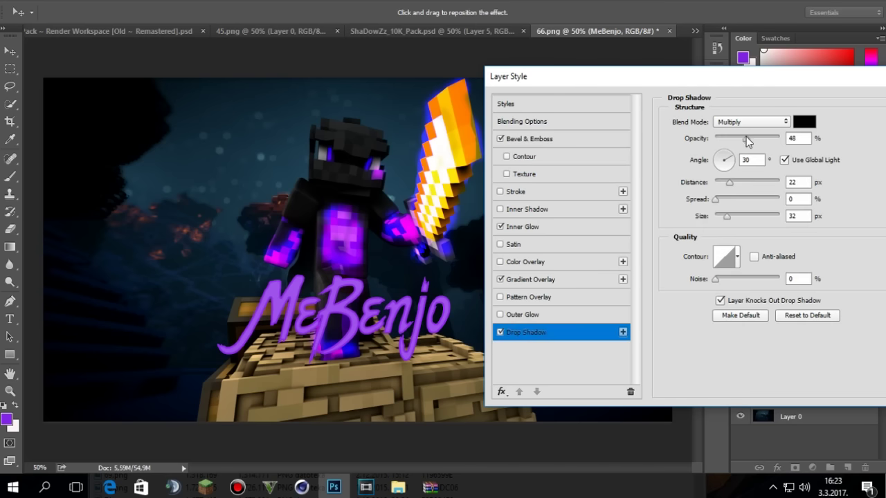
pyautogui.moveTo(746, 137); pyautogui.dragTo(771, 144)
pyautogui.moveTo(716, 198); pyautogui.dragTo(720, 199)
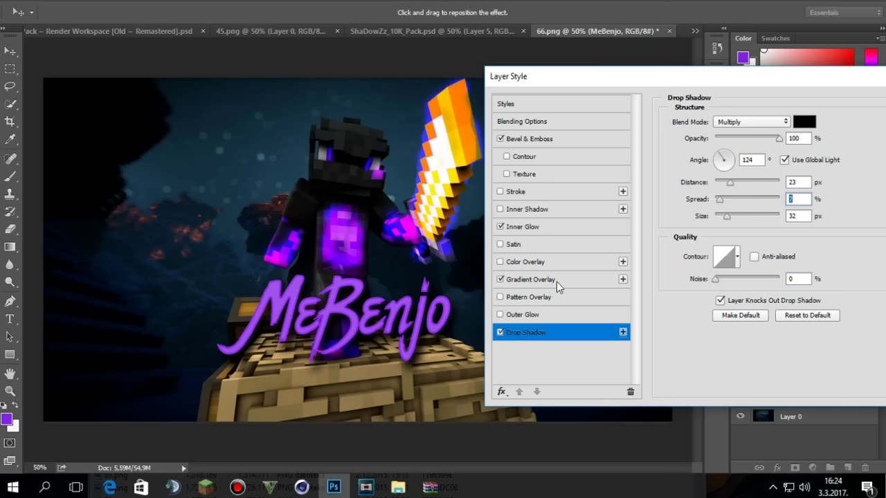
pyautogui.moveTo(767, 90); pyautogui.dragTo(561, 101)
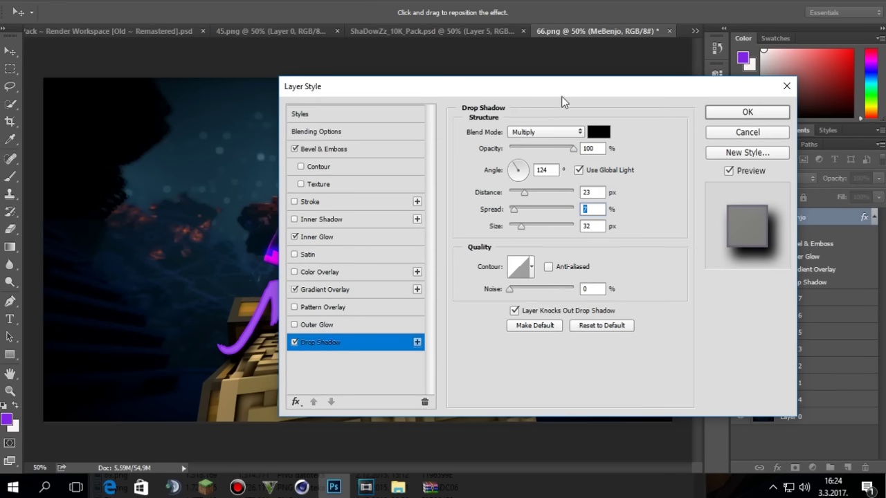
pyautogui.click(741, 111)
pyautogui.click(12, 88)
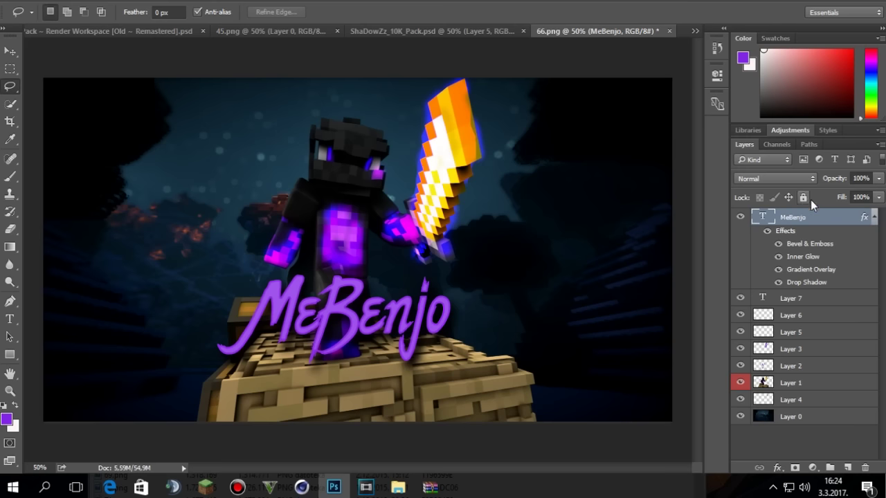
pyautogui.rightClick(493, 315)
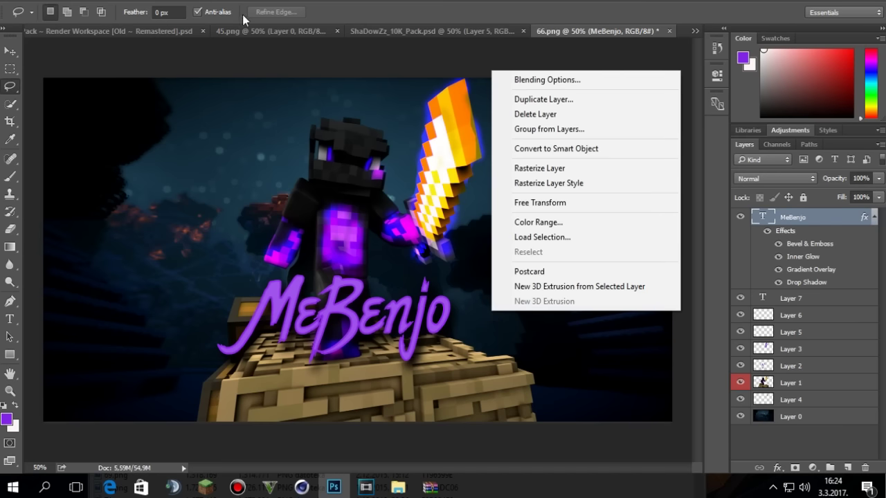
# - Open Warp Text for the purple title layer and apply the Arc style
pyautogui.press('Escape')
pyautogui.click(208, 1)
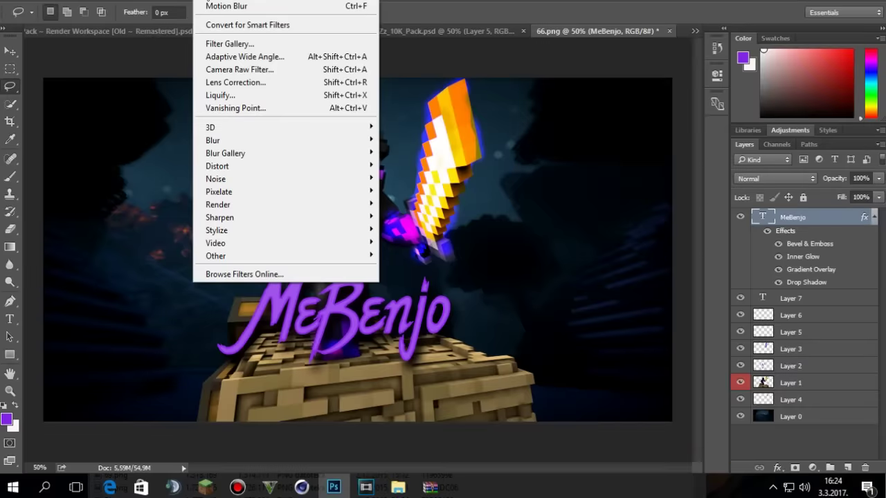
pyautogui.rightClick(782, 217)
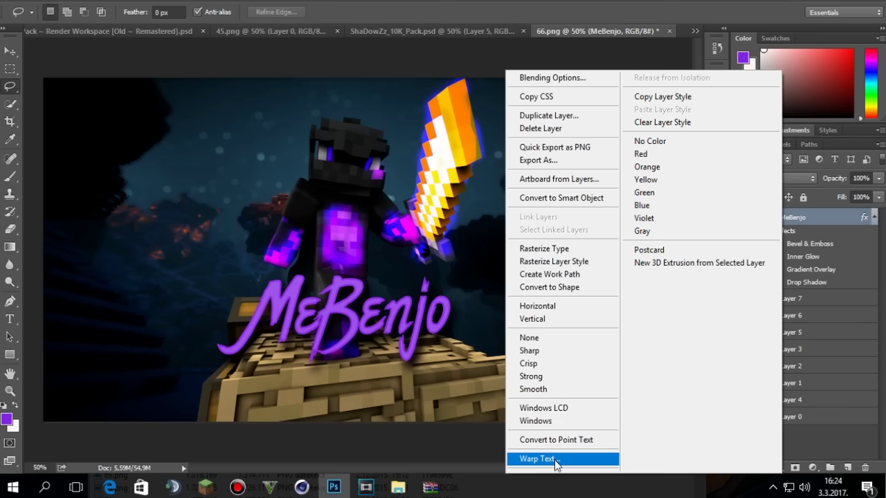
pyautogui.click(554, 459)
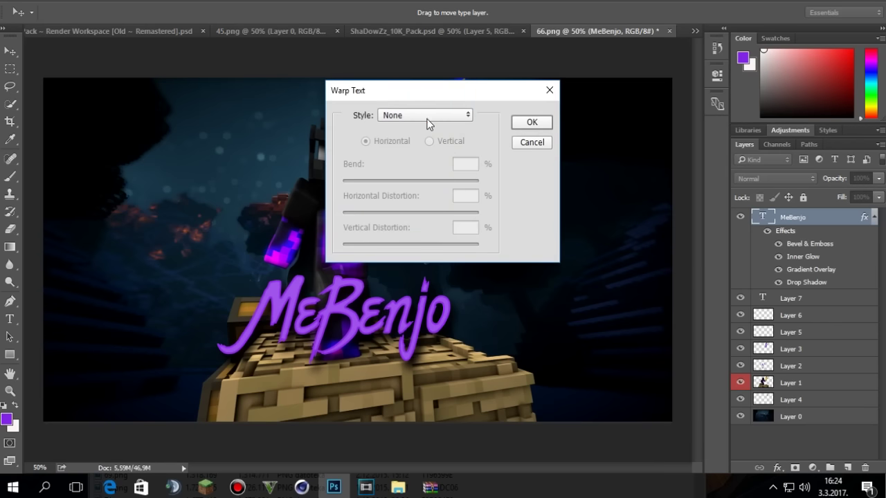
pyautogui.click(426, 118)
pyautogui.click(420, 152)
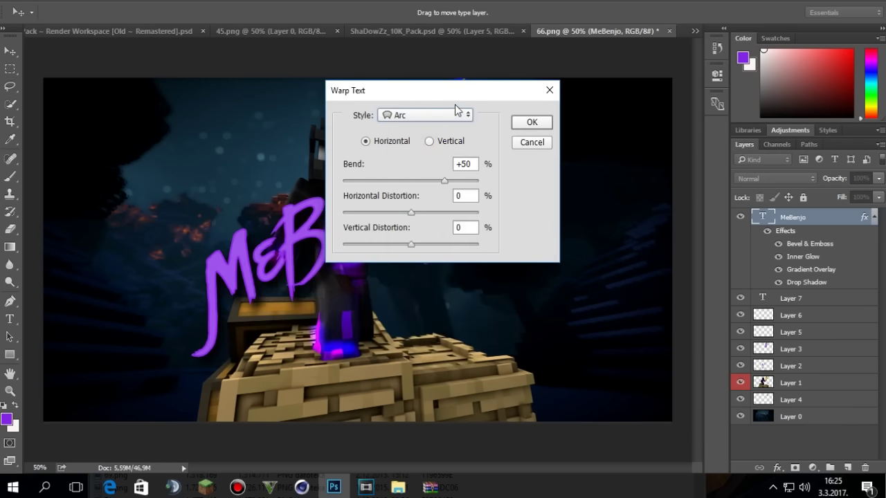
# - Try the Arc Lower, Arc Upper, Arch, Bulge and Shell Lower warp styles on the title text
pyautogui.moveTo(455, 96); pyautogui.dragTo(692, 95)
pyautogui.click(692, 116)
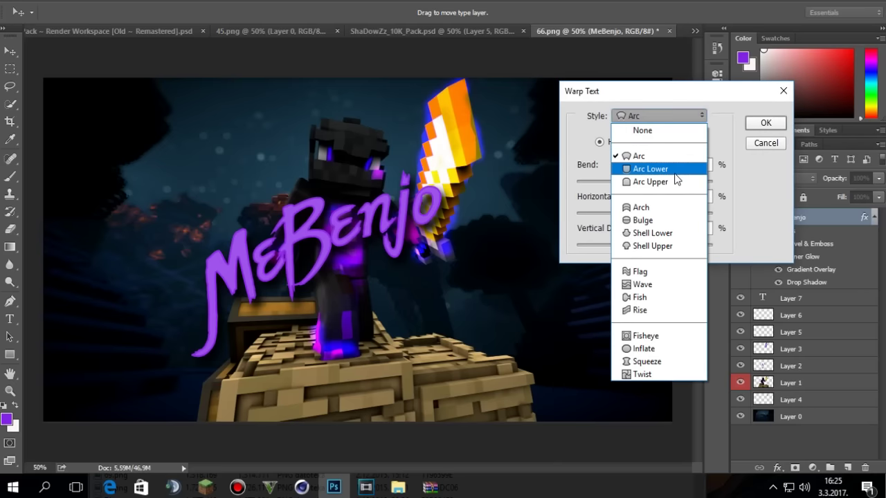
pyautogui.click(675, 174)
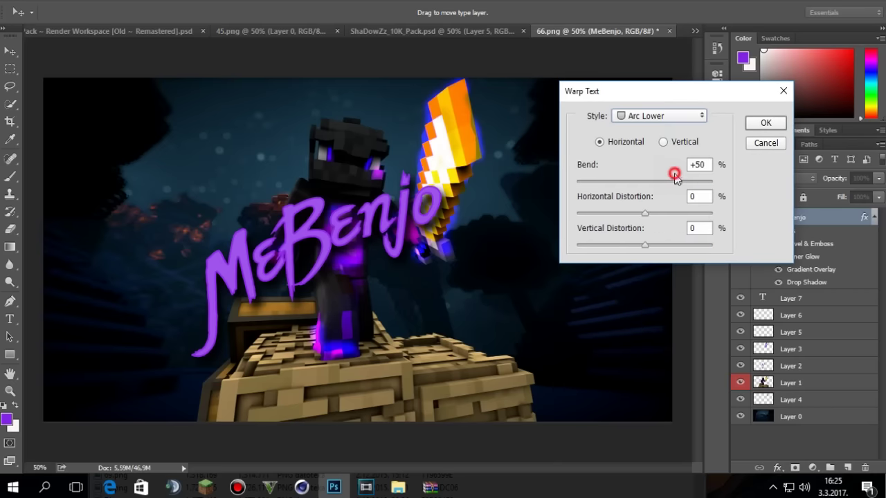
pyautogui.click(651, 118)
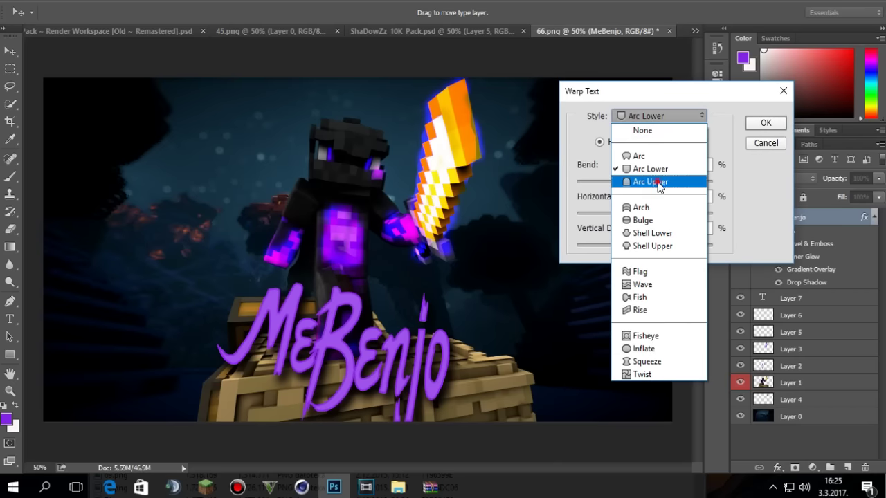
pyautogui.click(654, 182)
pyautogui.click(653, 117)
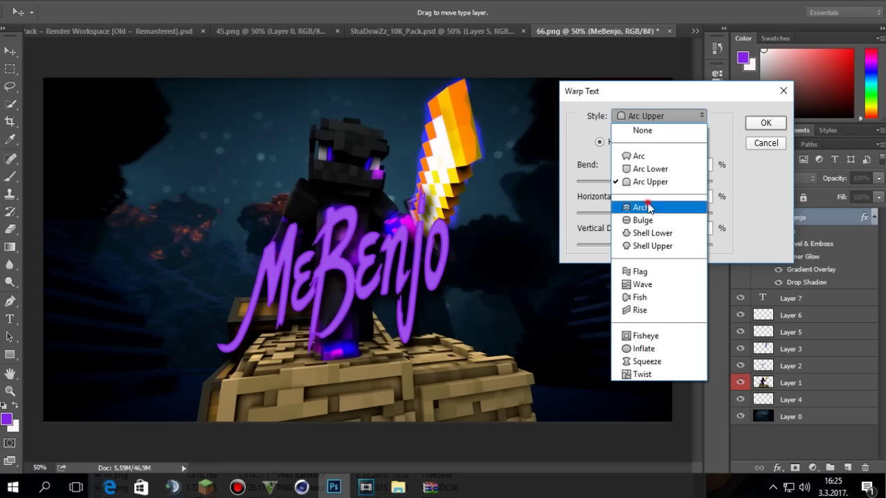
pyautogui.click(647, 205)
pyautogui.click(642, 116)
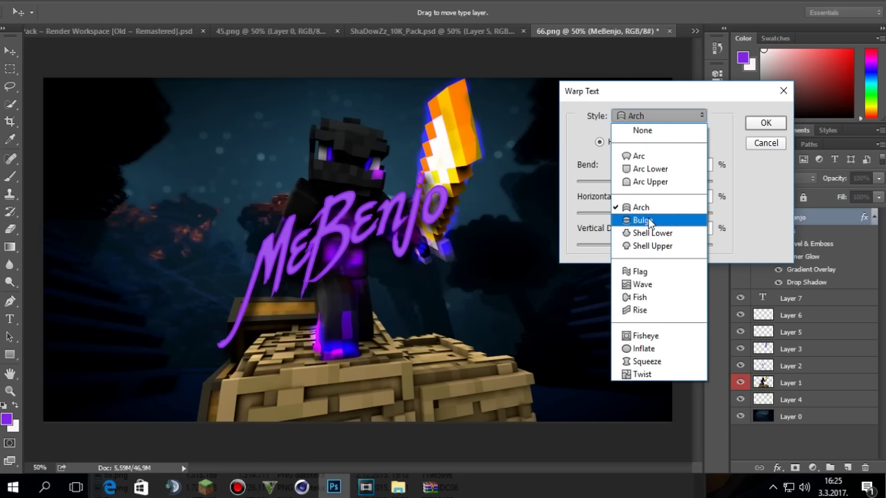
pyautogui.click(644, 213)
pyautogui.click(652, 118)
pyautogui.click(644, 233)
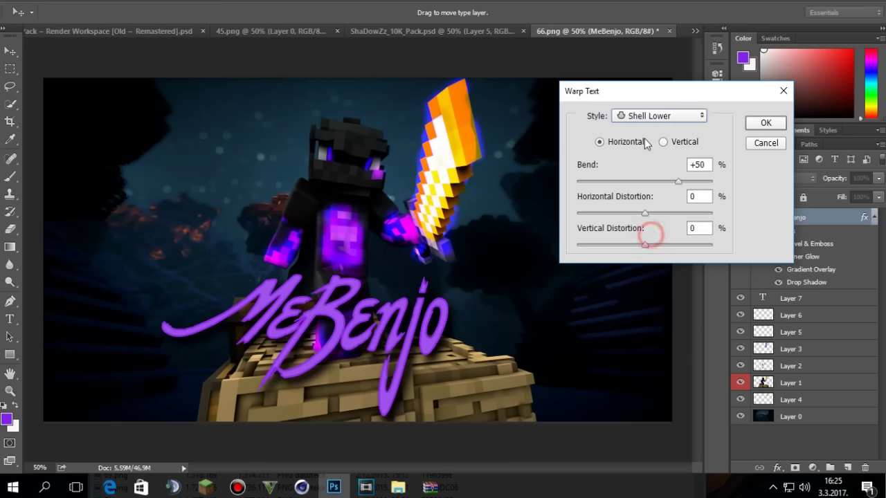
# - Try the Shell Upper, Flag, Wave and Fisheye warp styles on the title text
pyautogui.click(642, 117)
pyautogui.click(643, 246)
pyautogui.click(644, 118)
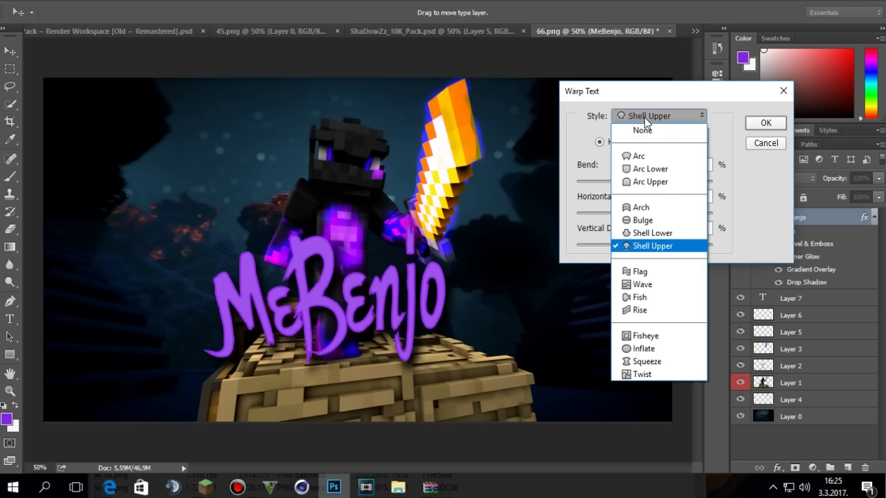
pyautogui.click(644, 272)
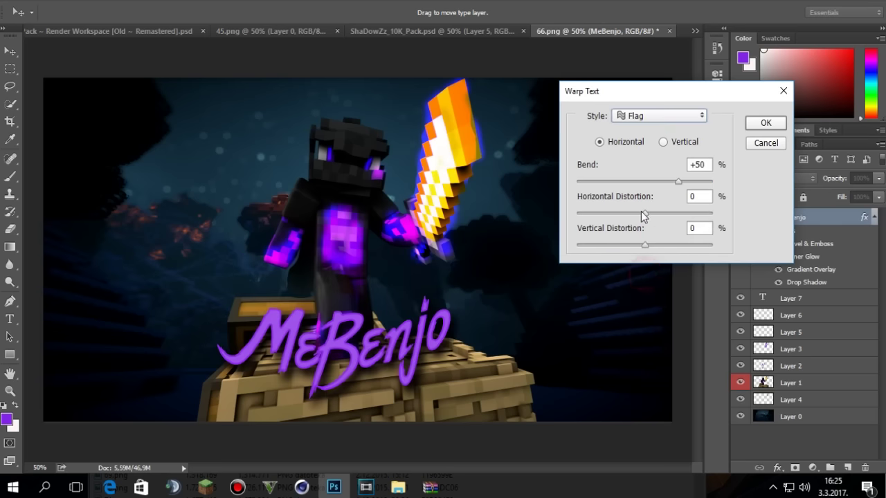
pyautogui.click(642, 125)
pyautogui.click(642, 285)
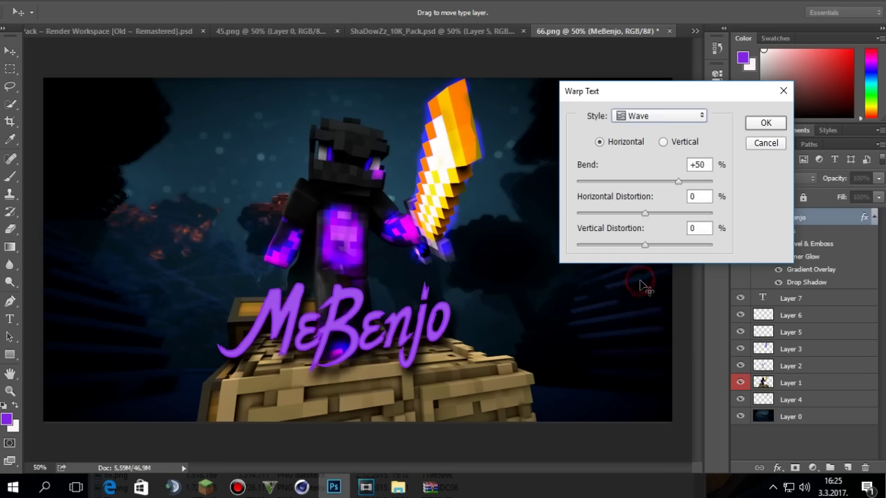
pyautogui.click(644, 118)
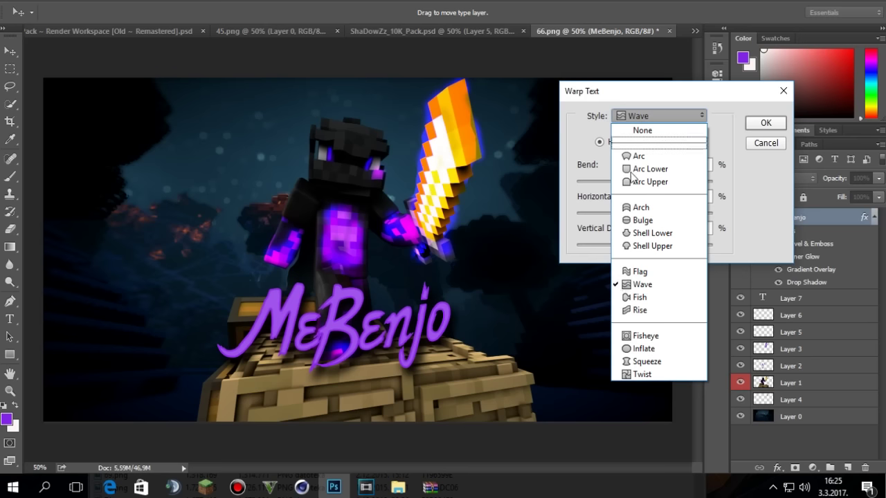
pyautogui.click(643, 336)
# - Set the title's warp to horizontal Arc with +47% bend, -47% horizontal distortion and -2% vertical distortion
pyautogui.click(640, 116)
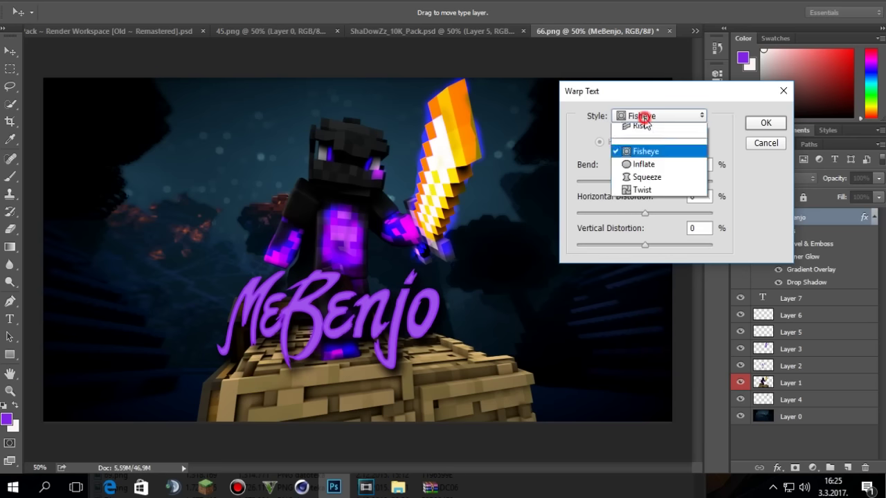
pyautogui.click(642, 152)
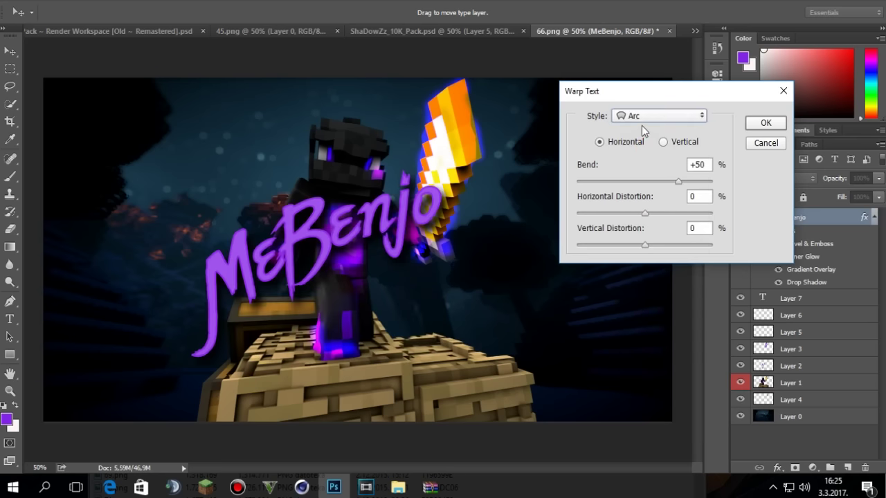
pyautogui.moveTo(678, 180); pyautogui.dragTo(650, 181)
pyautogui.click(664, 142)
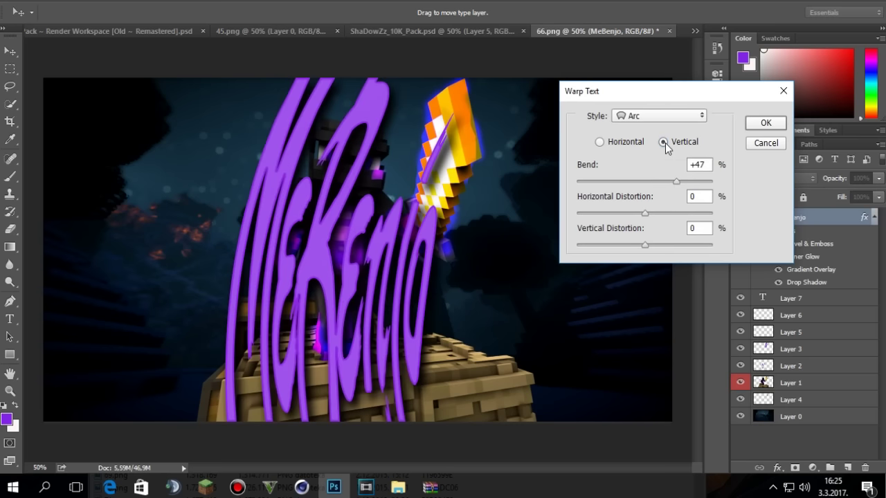
pyautogui.click(599, 142)
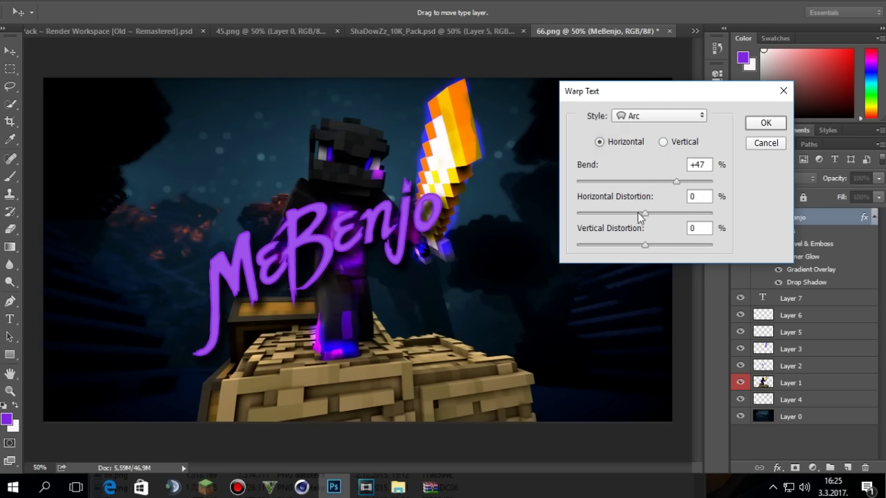
pyautogui.moveTo(643, 213); pyautogui.dragTo(612, 213)
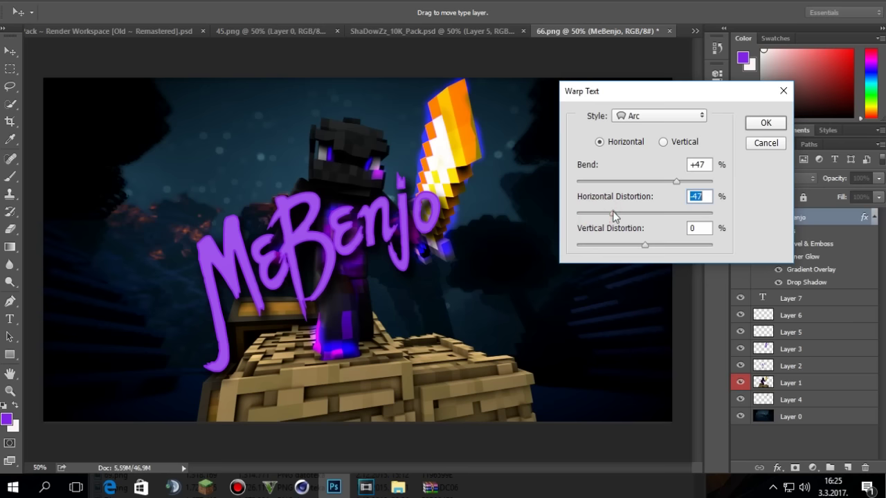
pyautogui.moveTo(644, 244)
pyautogui.mouseDown()
pyautogui.moveTo(654, 245)
pyautogui.moveTo(644, 246)
pyautogui.mouseUp()
# - Change the title's warp style to Shell Upper and apply the warp
pyautogui.click(652, 115)
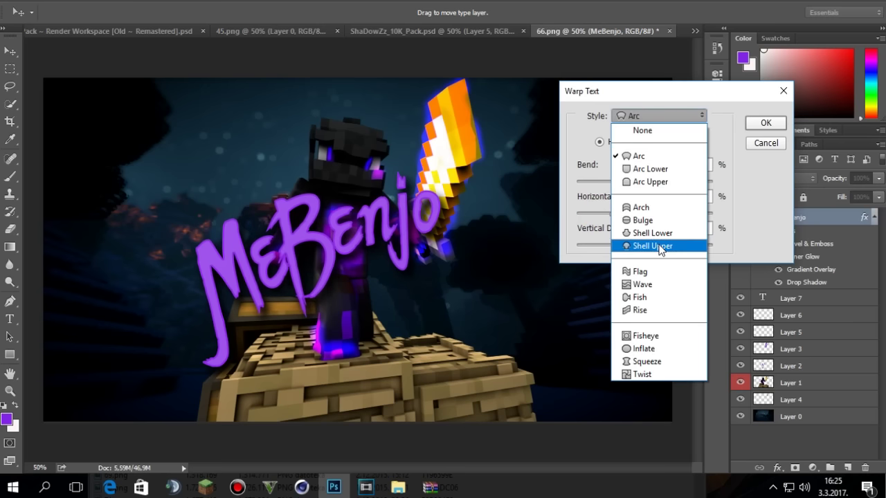
pyautogui.click(659, 246)
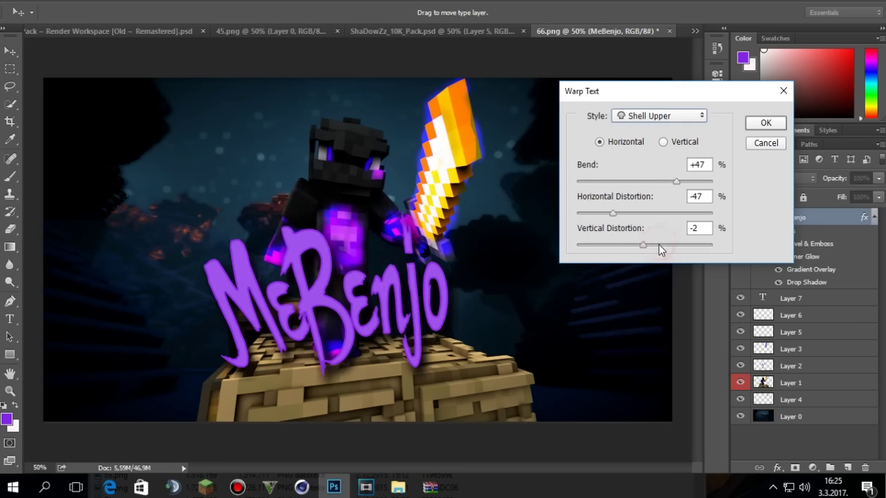
pyautogui.click(747, 123)
# - Move the warped title text down onto the wooden blocks at the character's feet
pyautogui.click(10, 51)
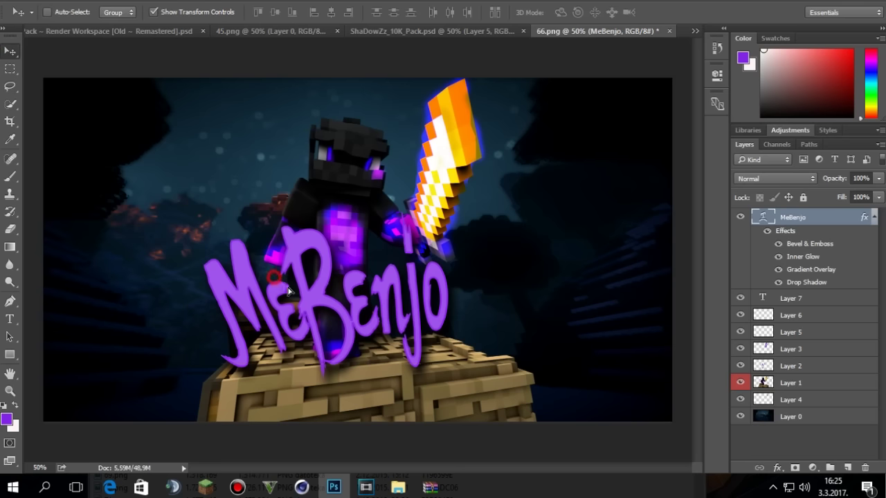
pyautogui.moveTo(280, 298); pyautogui.dragTo(324, 343)
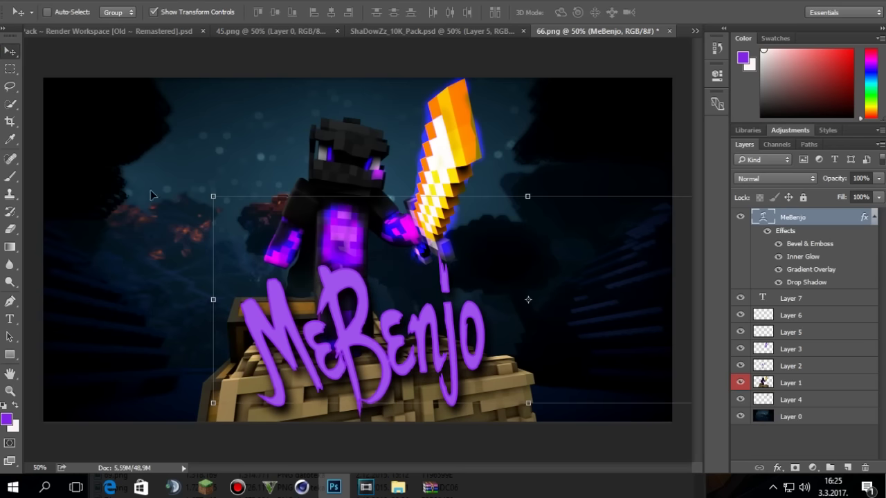
pyautogui.click(9, 69)
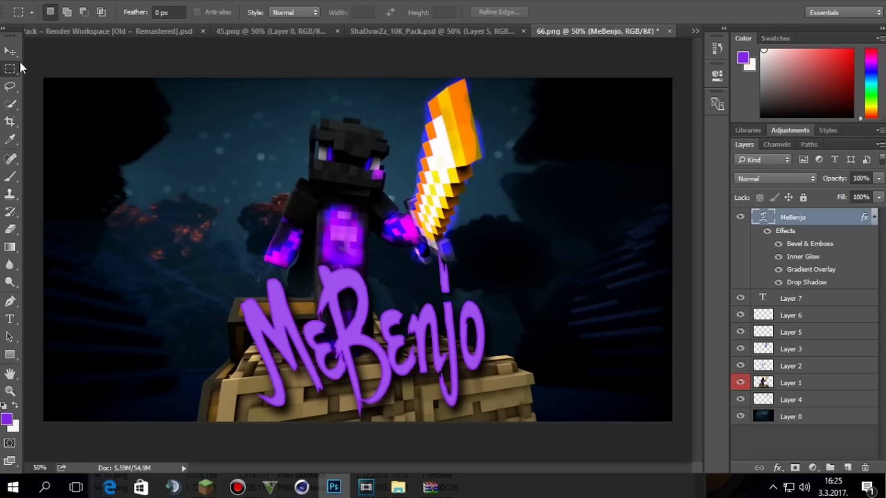
pyautogui.click(9, 51)
pyautogui.moveTo(318, 308); pyautogui.dragTo(312, 330)
pyautogui.click(10, 68)
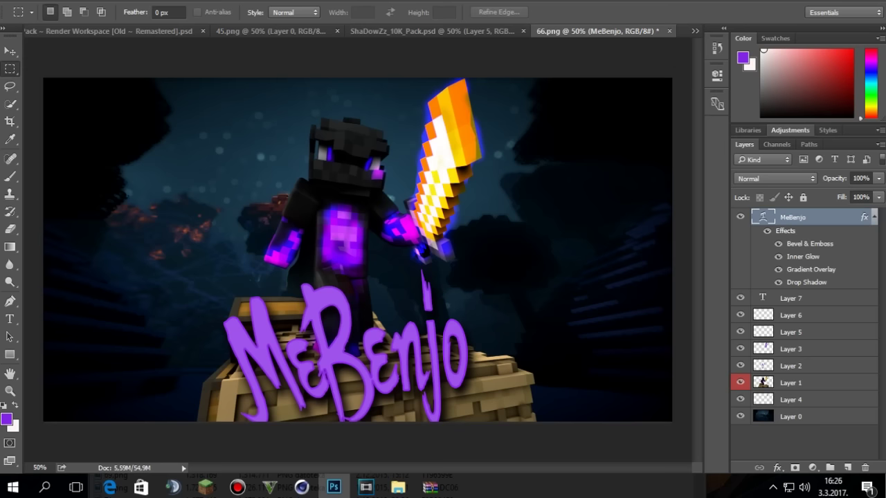
# - Open Liquify for the title layer, converting the type layer to a smart object
pyautogui.click(202, 1)
pyautogui.click(248, 97)
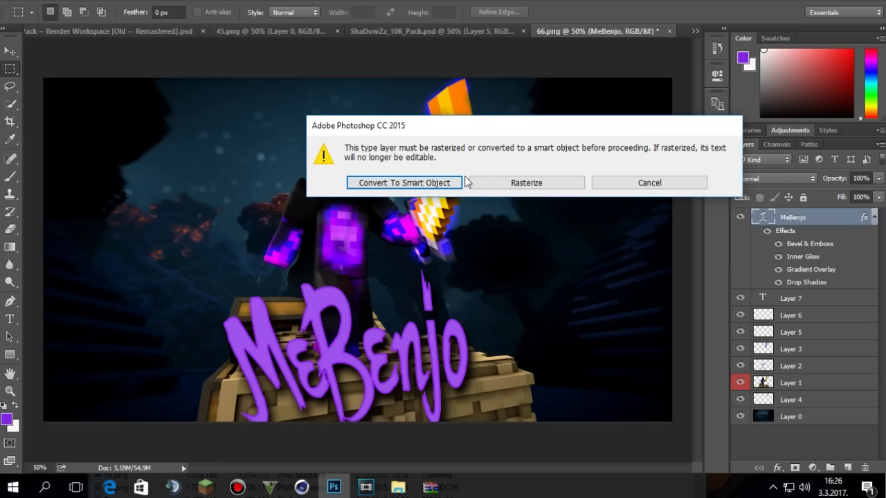
pyautogui.click(419, 183)
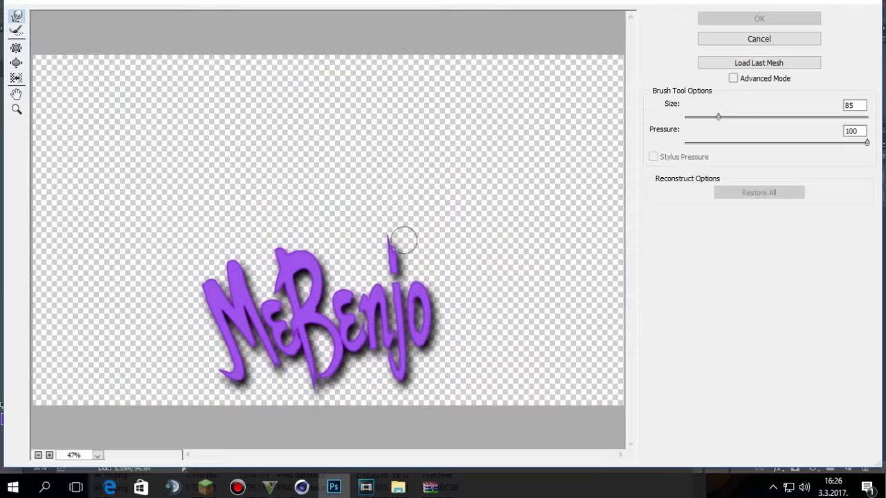
# - Push parts of the title's letters with Liquify's Forward Warp at brush size 85 and pressure 100, and apply it
pyautogui.moveTo(367, 308); pyautogui.dragTo(363, 300)
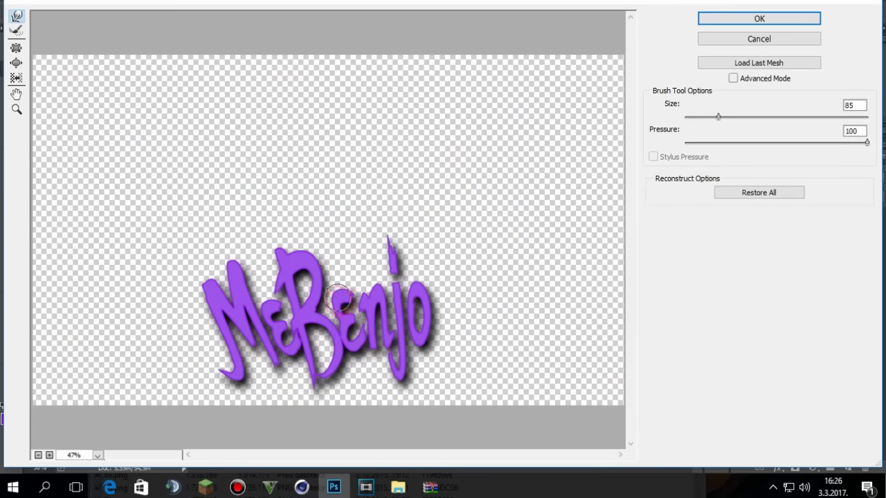
pyautogui.moveTo(336, 363)
pyautogui.mouseDown()
pyautogui.moveTo(299, 272)
pyautogui.moveTo(275, 306)
pyautogui.moveTo(293, 342)
pyautogui.moveTo(266, 361)
pyautogui.mouseUp()
pyautogui.moveTo(223, 287)
pyautogui.mouseDown()
pyautogui.moveTo(212, 287)
pyautogui.moveTo(230, 281)
pyautogui.mouseUp()
pyautogui.moveTo(387, 264); pyautogui.dragTo(389, 239)
pyautogui.moveTo(421, 319)
pyautogui.mouseDown()
pyautogui.moveTo(415, 297)
pyautogui.moveTo(417, 333)
pyautogui.moveTo(385, 365)
pyautogui.moveTo(382, 325)
pyautogui.moveTo(387, 343)
pyautogui.mouseUp()
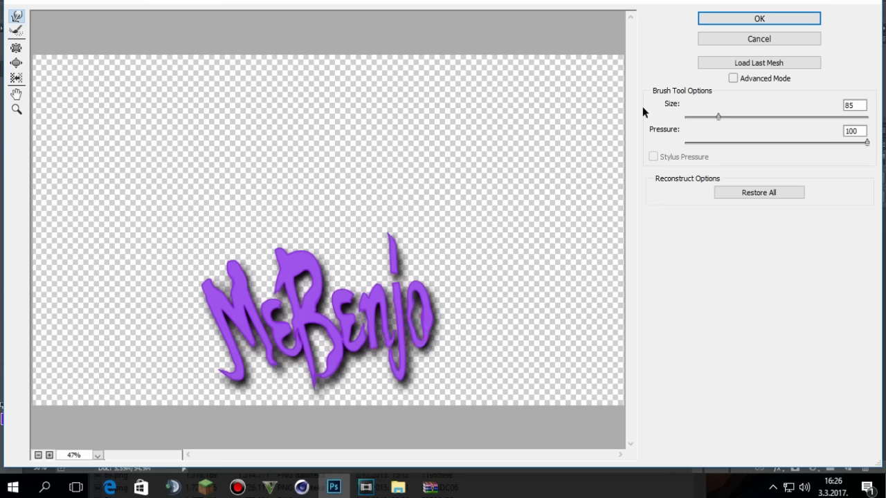
pyautogui.click(732, 24)
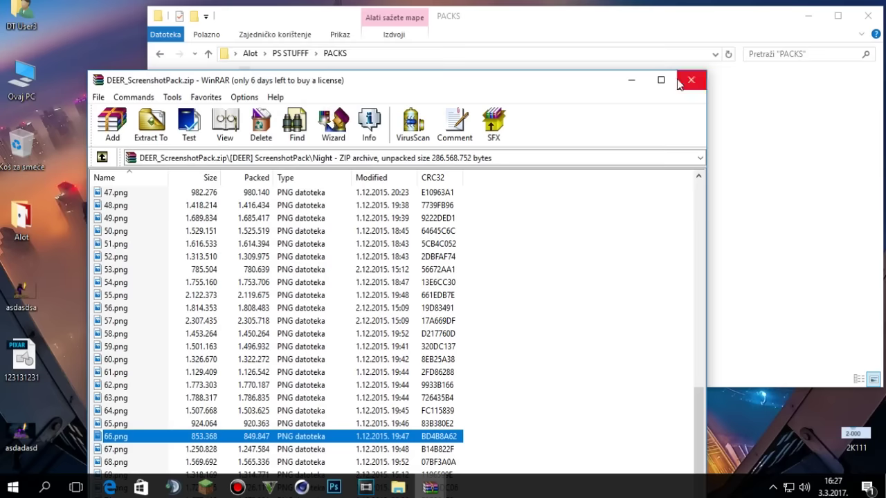
# - Minimize the archive and PACKS folder windows, view the finished image asdadasd from the desktop, and close the viewer
pyautogui.click(632, 82)
pyautogui.click(808, 16)
pyautogui.click(23, 435)
pyautogui.doubleClick(37, 452)
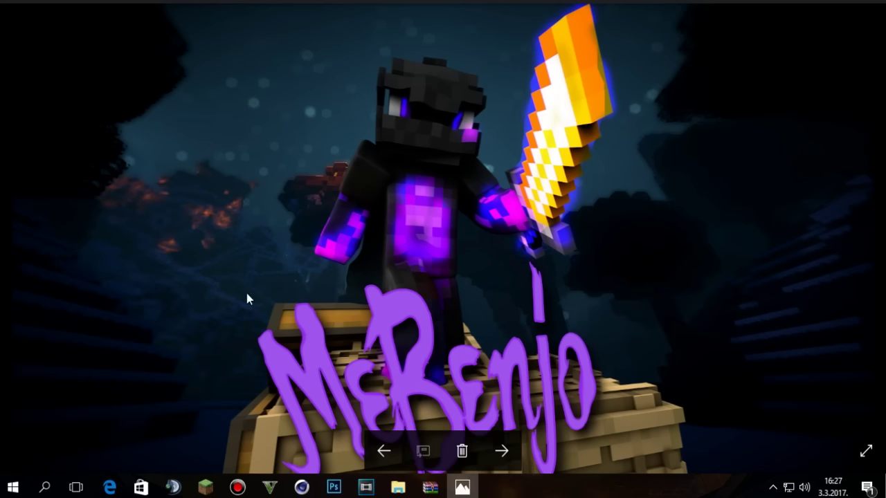
pyautogui.hotkey('alt', 'F4')
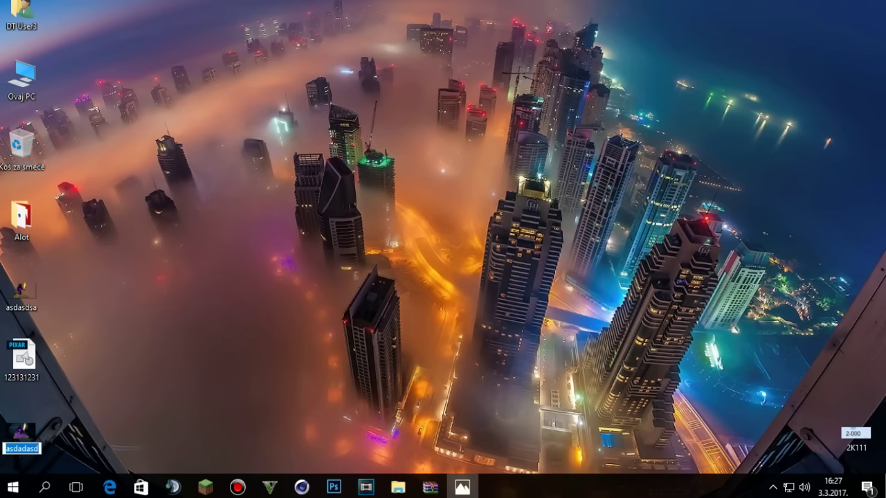
pyautogui.moveTo(730, 77); pyautogui.dragTo(565, 290)
pyautogui.click(237, 487)
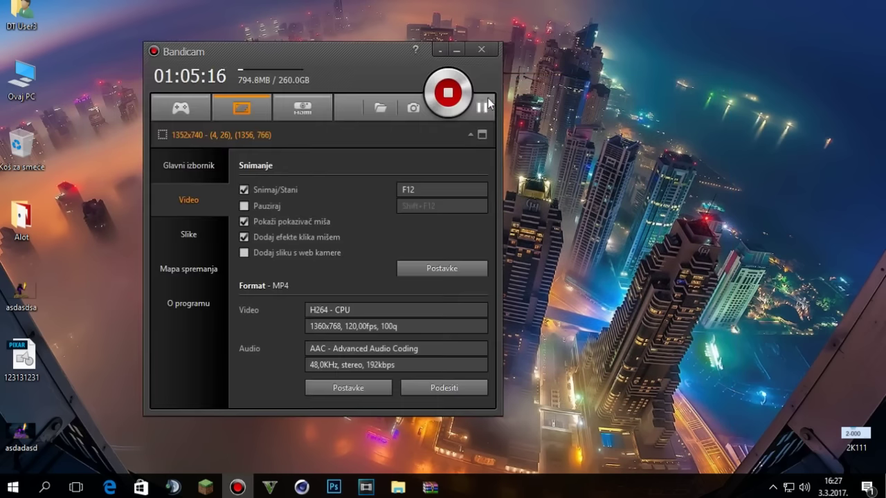
pyautogui.click(448, 92)
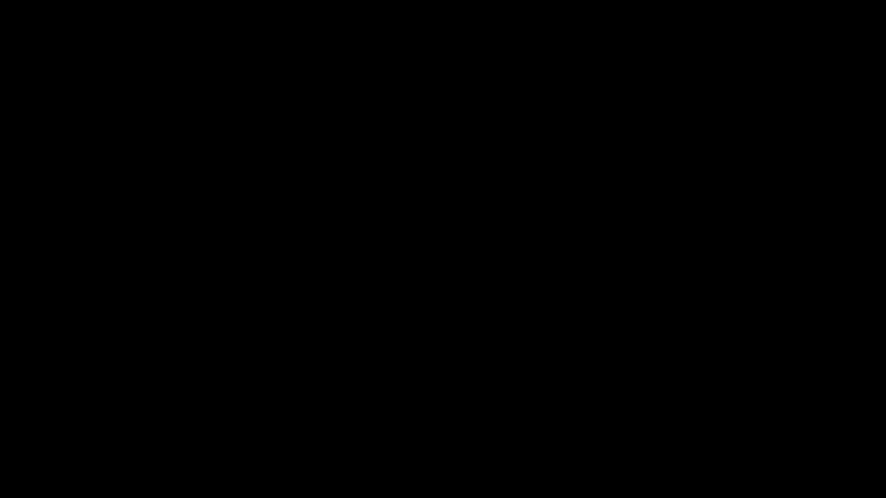